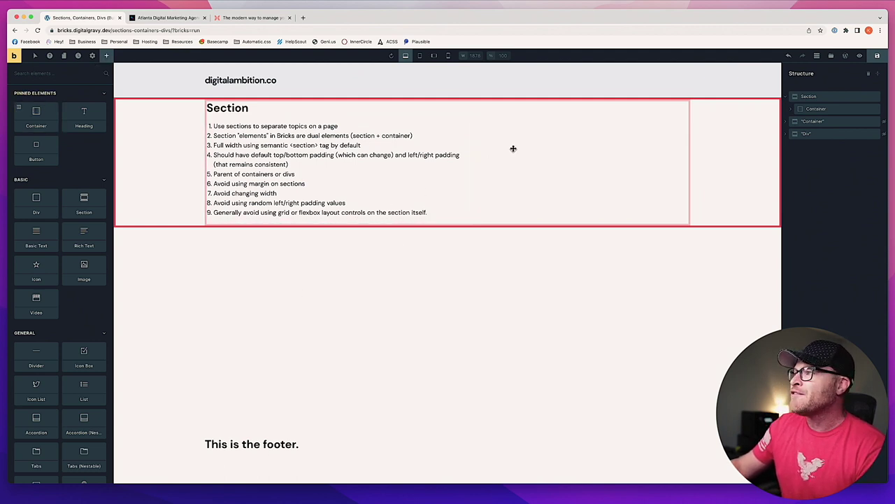
Select the existing section, find the Section element by searching for "sec", and pin it to the pinned elements
click(847, 108)
click(845, 98)
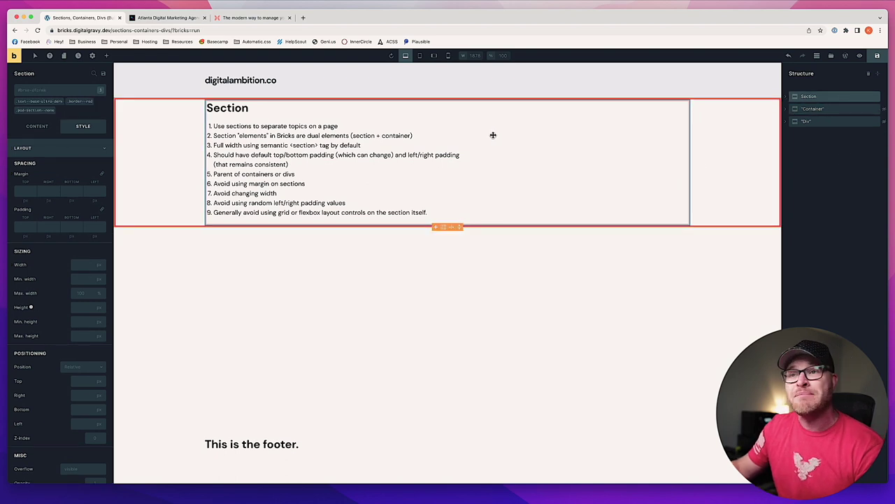
click(106, 56)
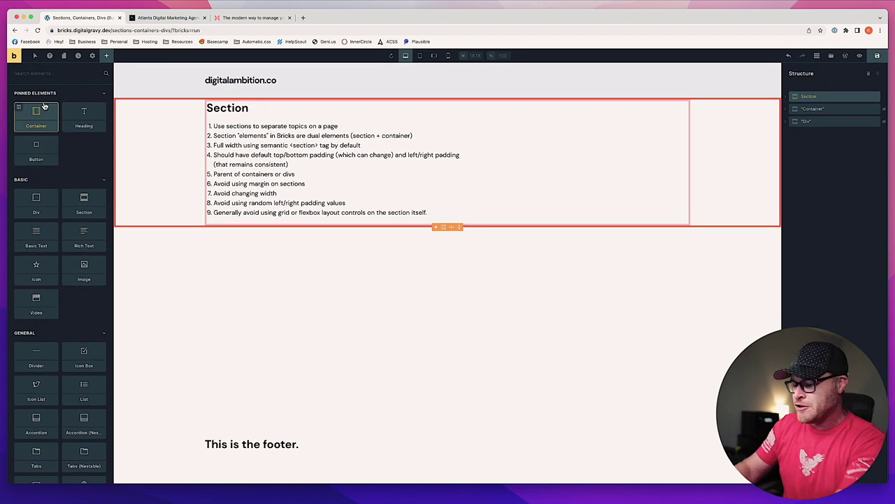
text(sec)
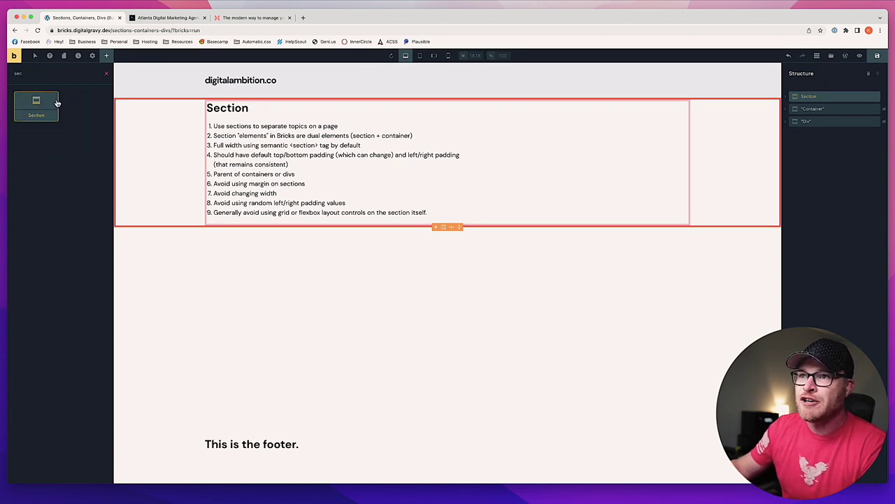
key(BackSpace)
key(BackSpace)
key(BackSpace)
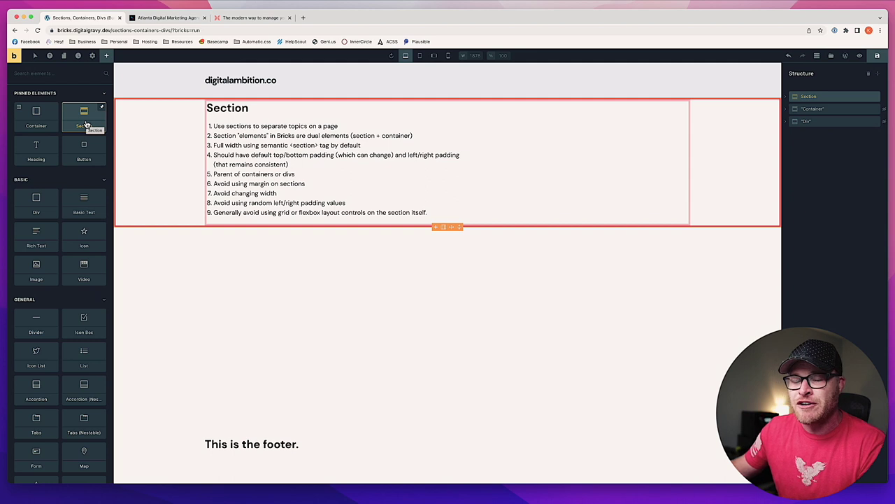
Insert a new Section element below the existing section, select it, and delete it again
click(84, 123)
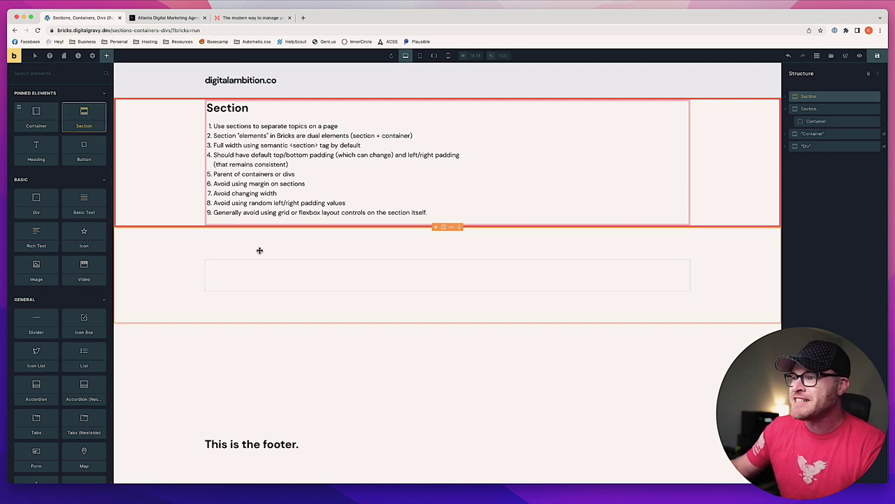
click(260, 250)
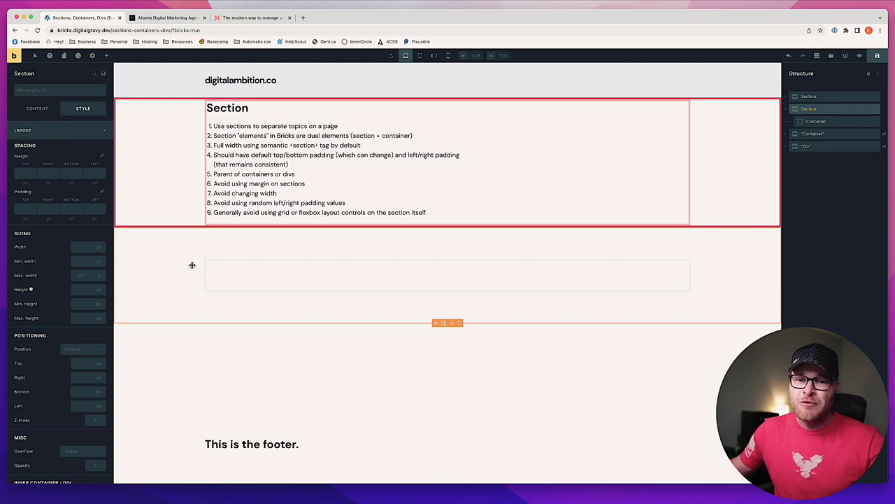
right_click(238, 248)
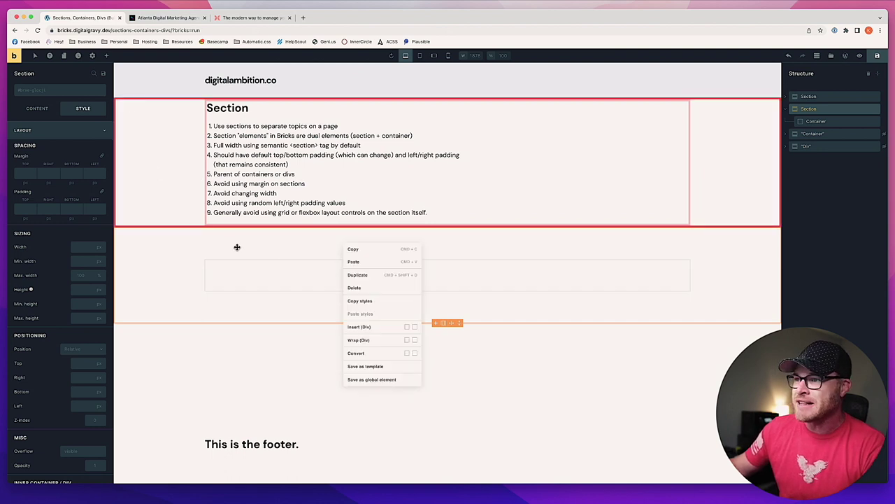
click(375, 290)
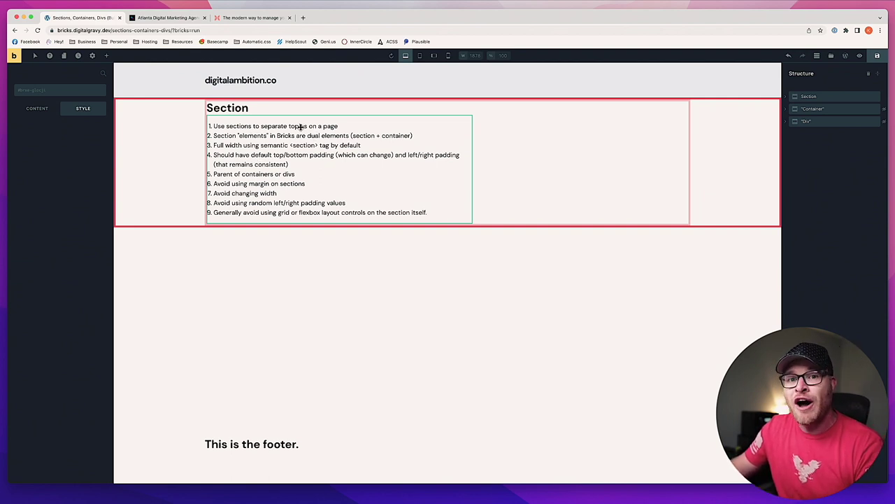
View the hero section of the Digital Gravy homepage and return to the section guidelines in the Bricks builder
click(246, 17)
click(168, 18)
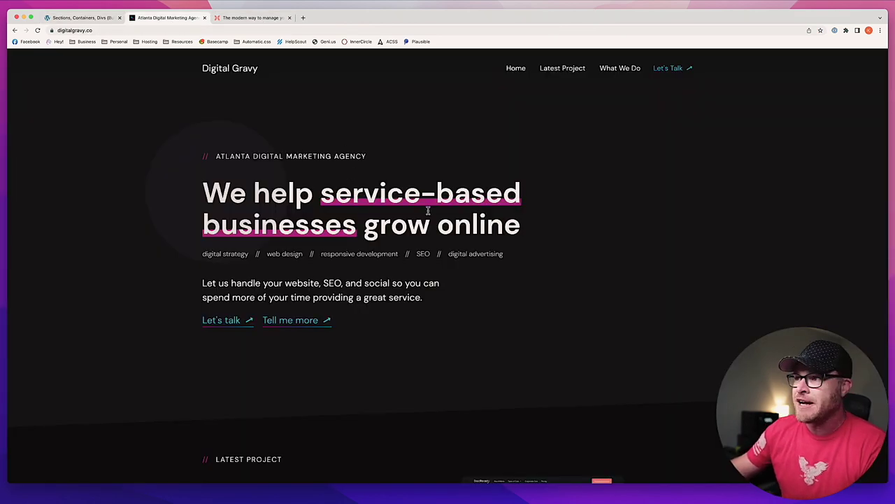
scroll(504, 203, down, 1)
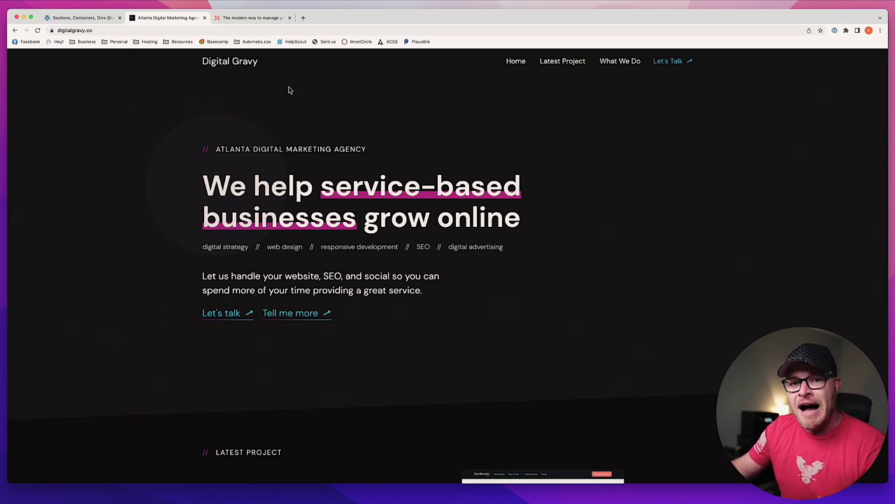
click(100, 19)
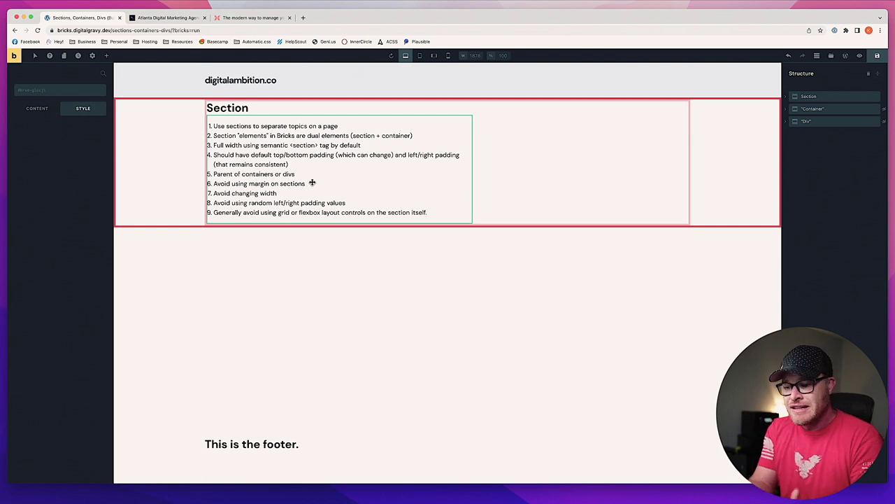
Switch to the Digital Gravy site and examine how its hero and Latest Project sections divide the page into topics
click(165, 17)
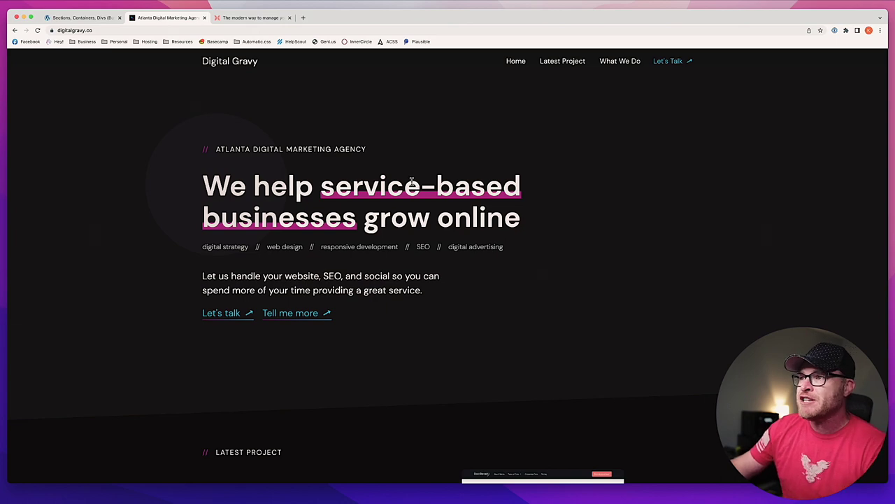
scroll(383, 222, down, 1)
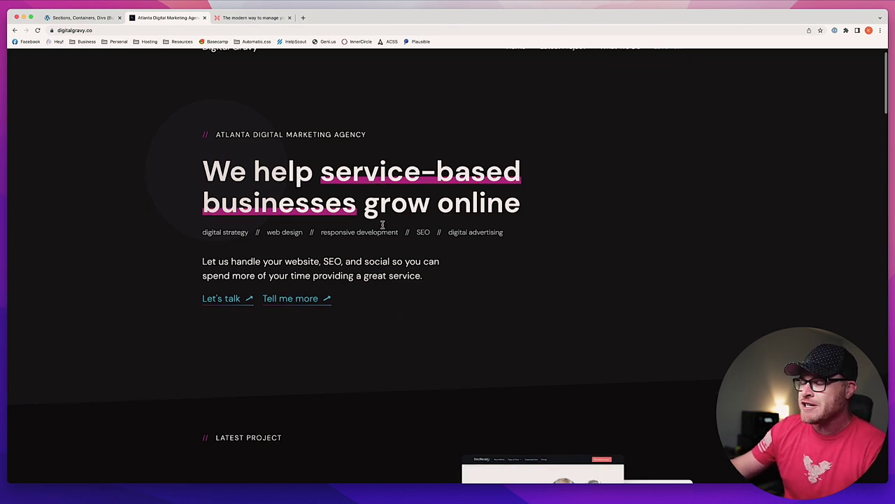
scroll(383, 222, down, 5)
drag(216, 151, 277, 154)
click(281, 153)
scroll(282, 158, down, 2)
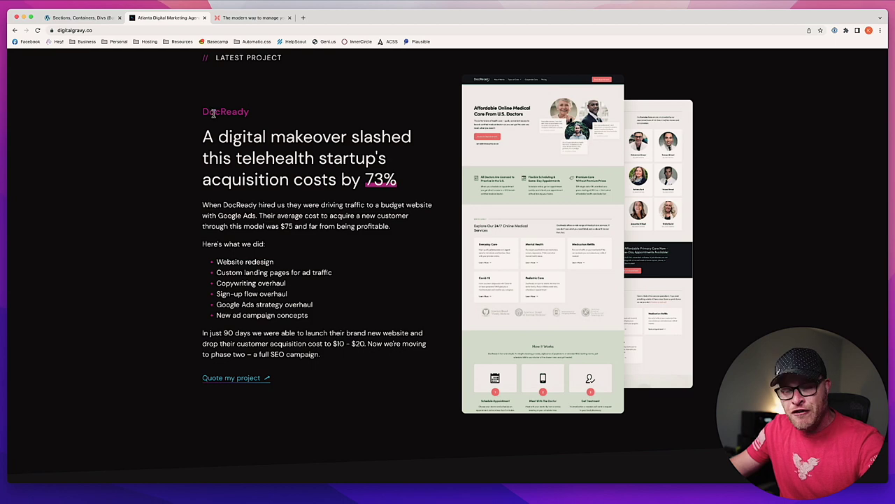
scroll(213, 114, up, 3)
scroll(287, 133, up, 2)
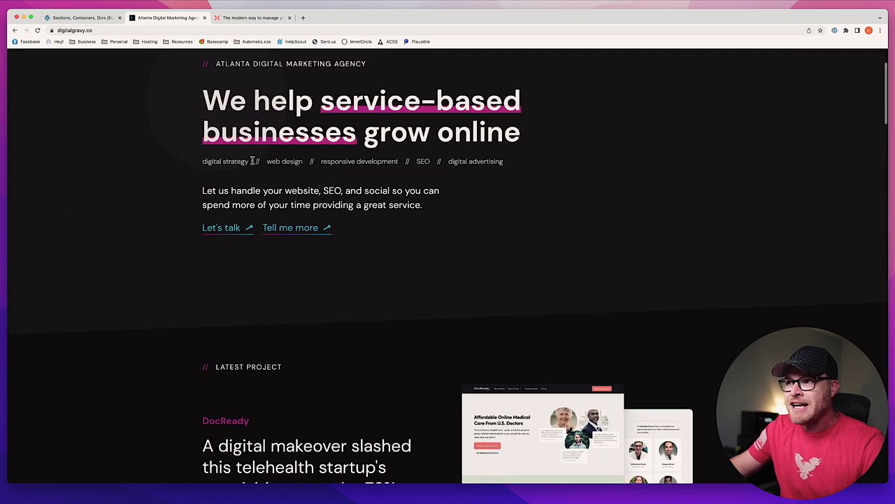
scroll(290, 184, down, 4)
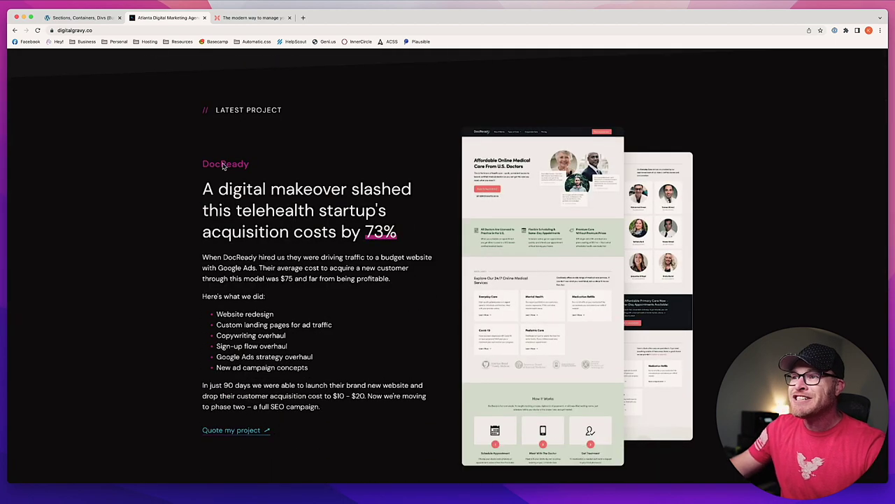
Examine the standalone statement section about digital marketing below the Latest Project section
scroll(204, 194, down, 6)
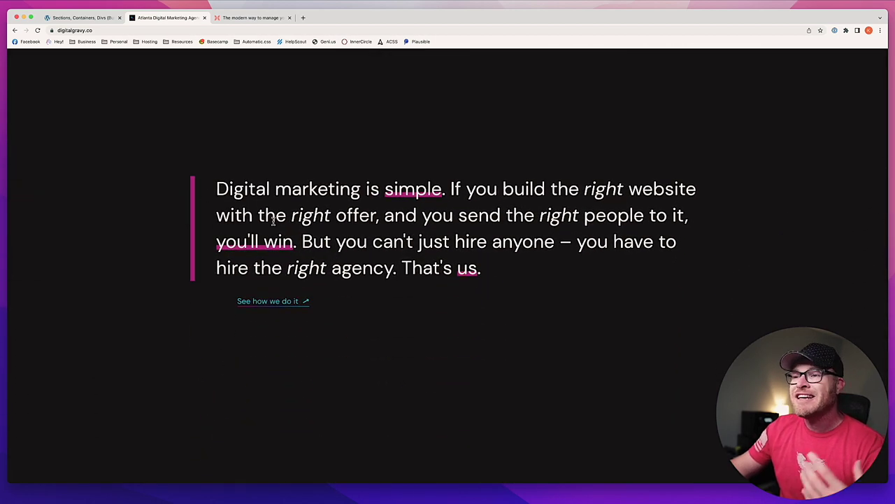
scroll(274, 221, down, 1)
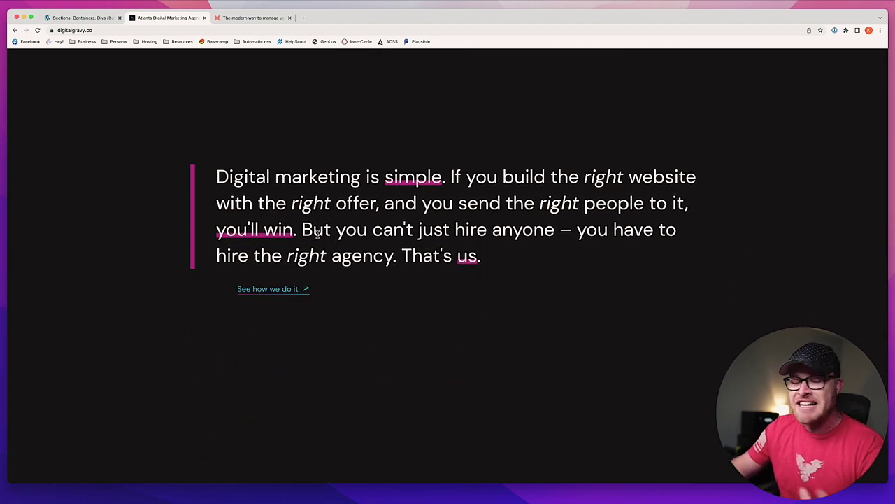
scroll(318, 238, down, 1)
scroll(317, 235, down, 1)
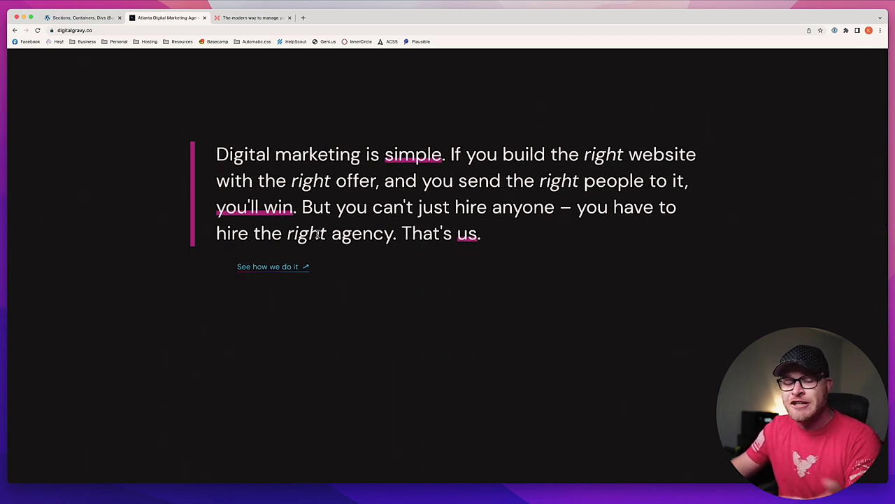
Examine the How We Do It section, highlighting its heading and the Website Design and Digital Marketing & Advertising labels
scroll(318, 235, down, 10)
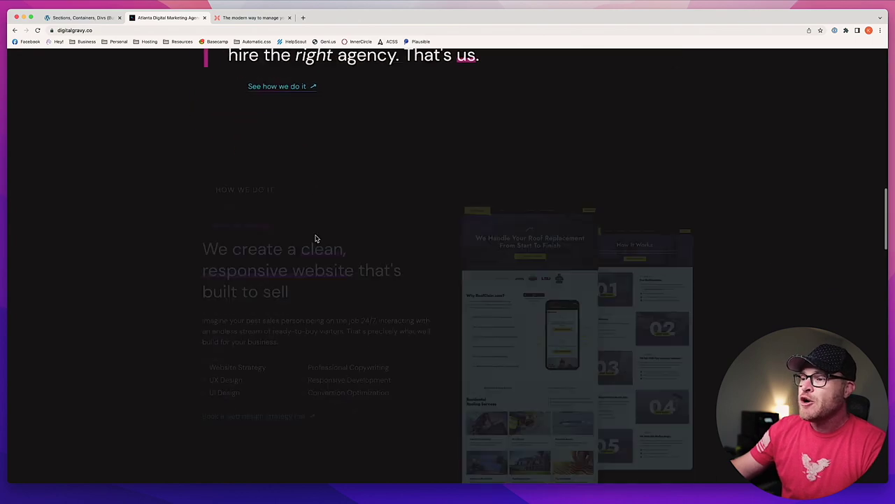
drag(215, 129, 279, 134)
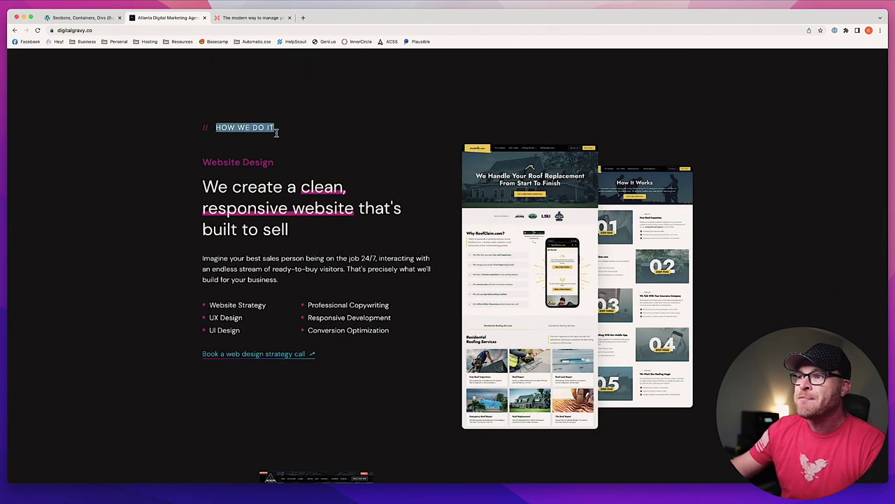
scroll(295, 155, down, 5)
scroll(462, 259, down, 20)
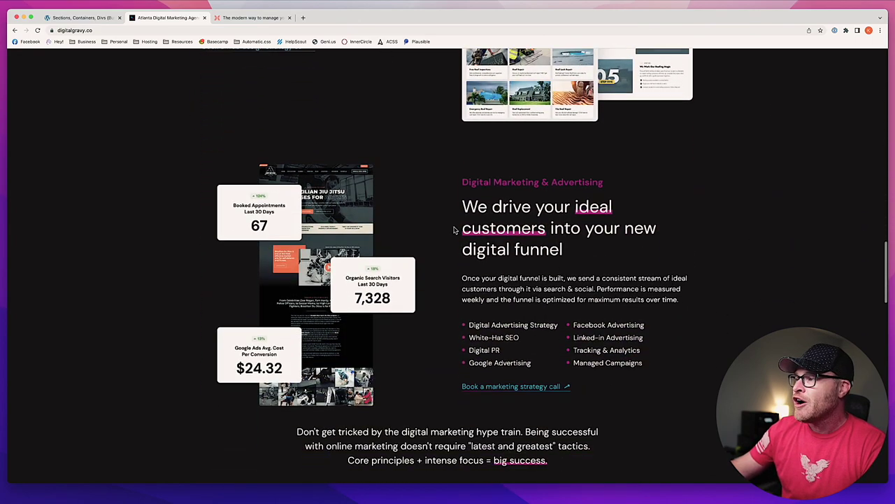
scroll(462, 265, up, 20)
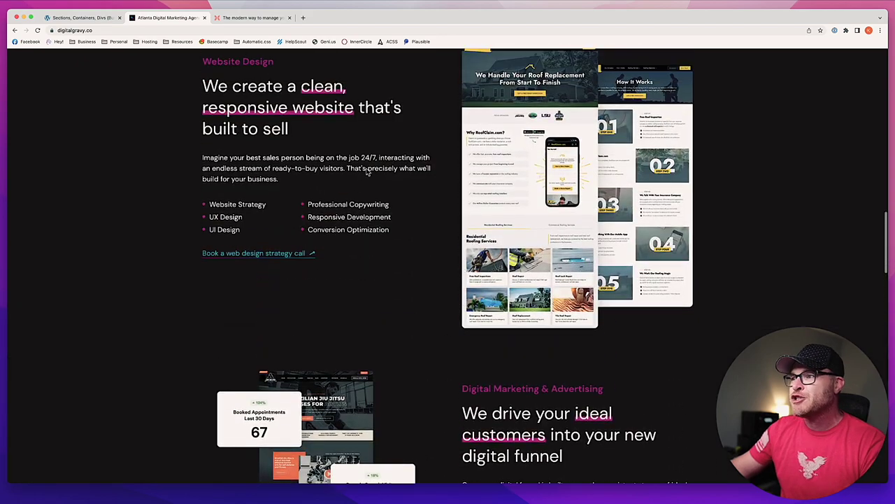
scroll(297, 124, up, 3)
drag(293, 116, 194, 114)
scroll(462, 250, down, 6)
drag(606, 331, 463, 333)
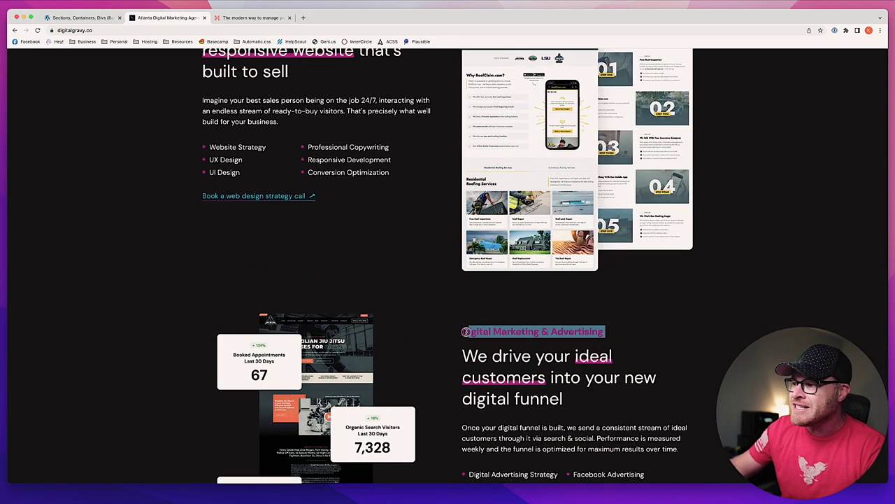
scroll(473, 332, down, 1)
click(474, 331)
scroll(480, 320, up, 4)
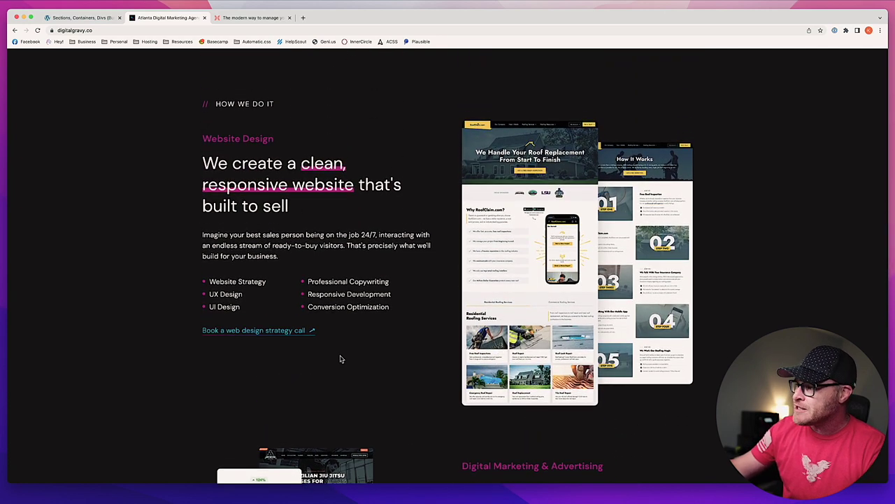
Compare the website design and digital marketing blocks to see how both relate to the highlighted How We Do It heading
scroll(329, 352, down, 6)
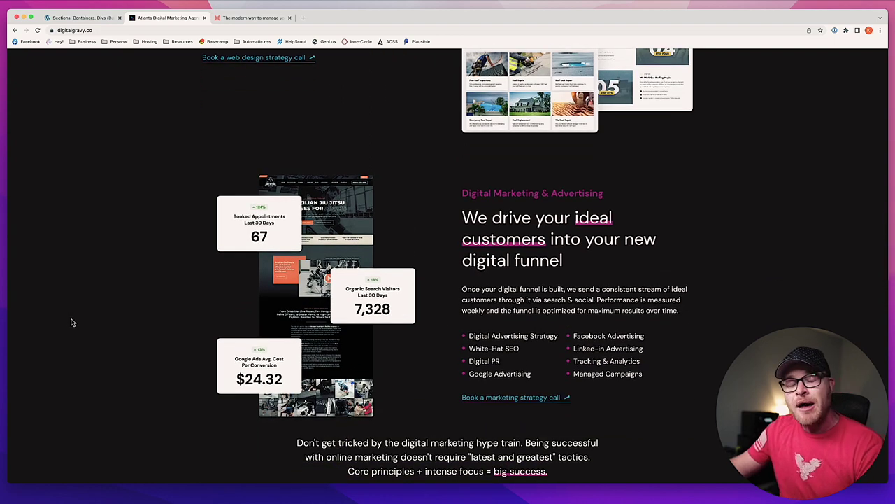
scroll(433, 420, up, 4)
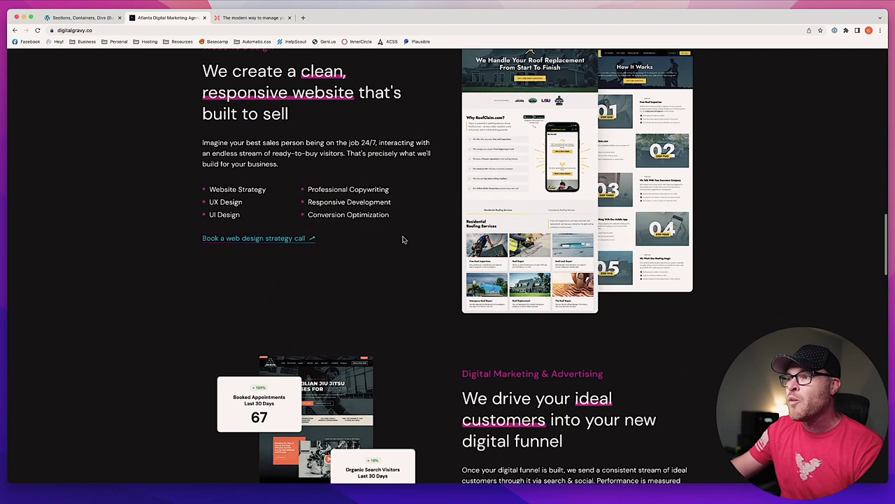
scroll(152, 262, up, 4)
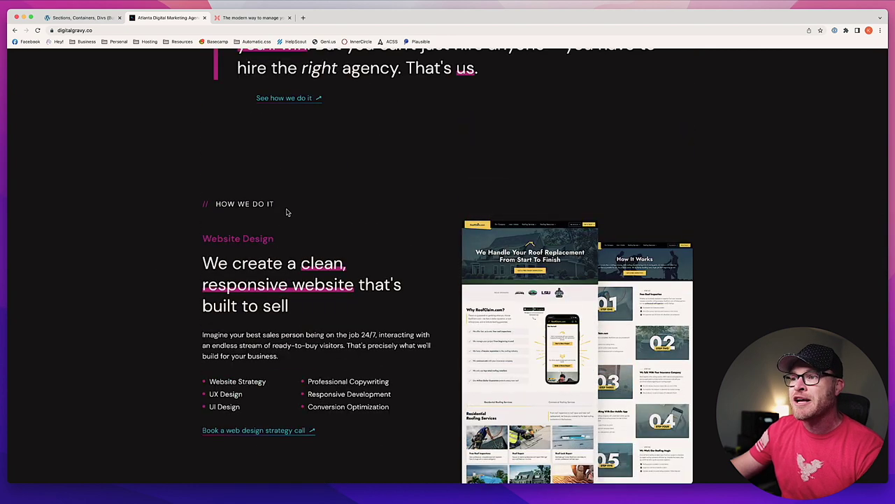
drag(289, 209, 217, 208)
scroll(245, 237, down, 3)
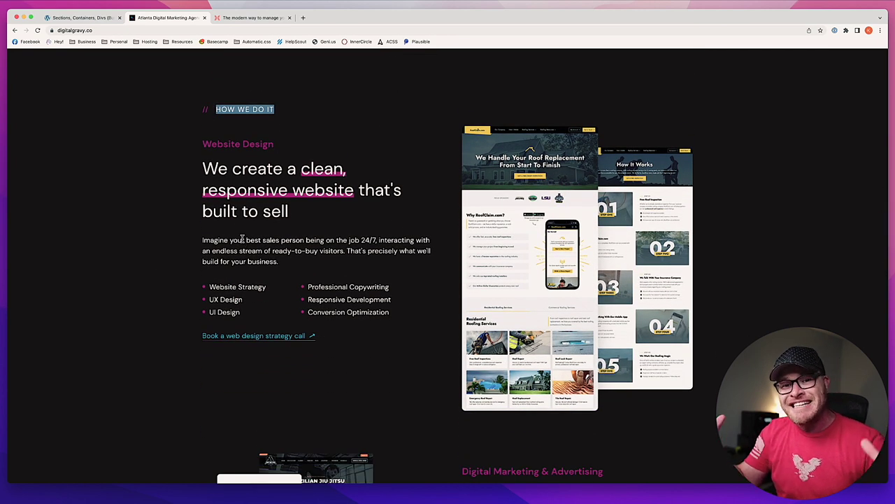
scroll(436, 308, down, 6)
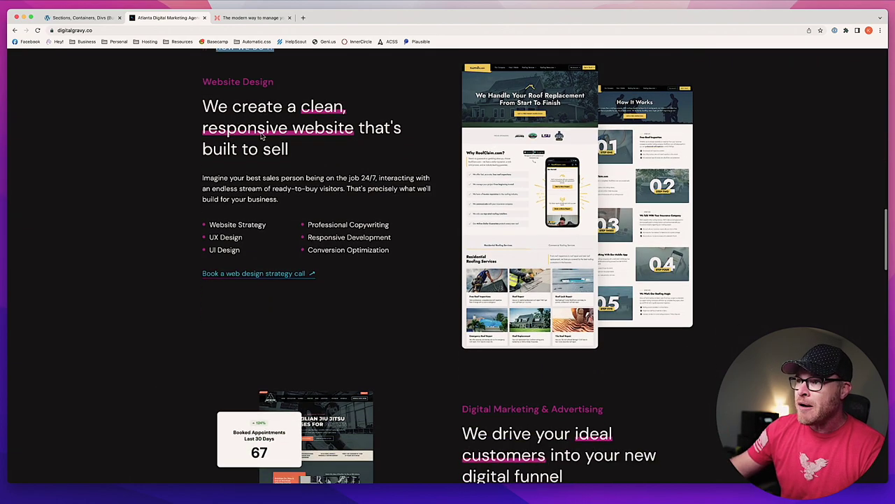
scroll(424, 238, down, 3)
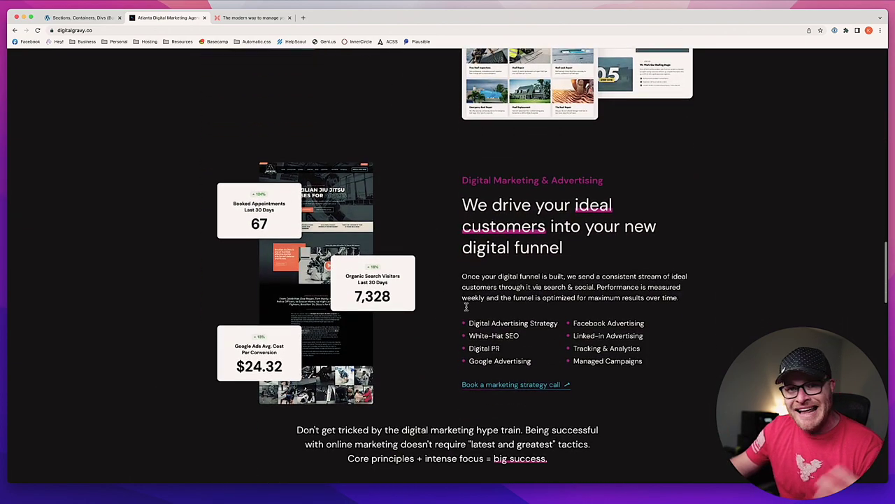
scroll(279, 63, up, 2)
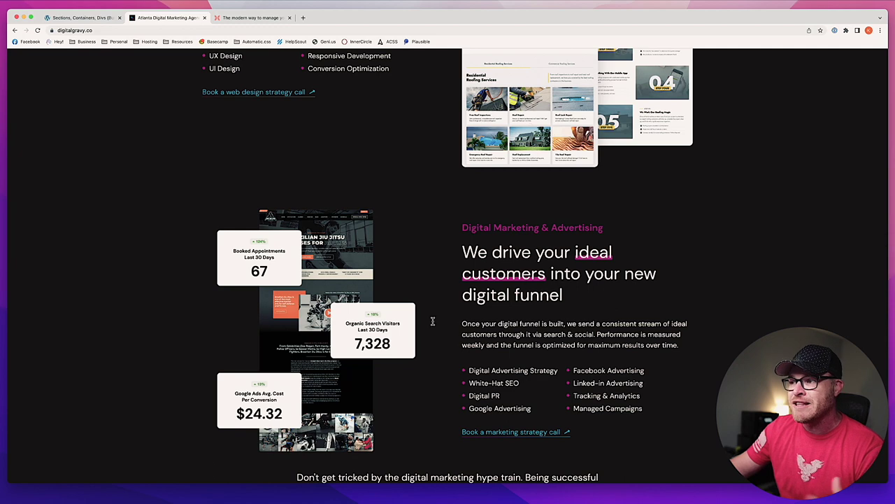
Examine the closing statement of the How We Do It section and the testimonial section that follows it
scroll(434, 308, down, 1)
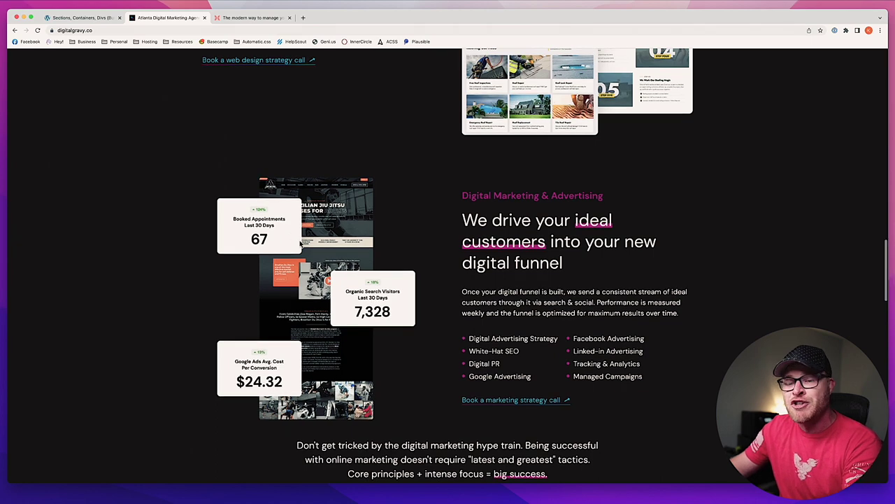
scroll(294, 239, down, 3)
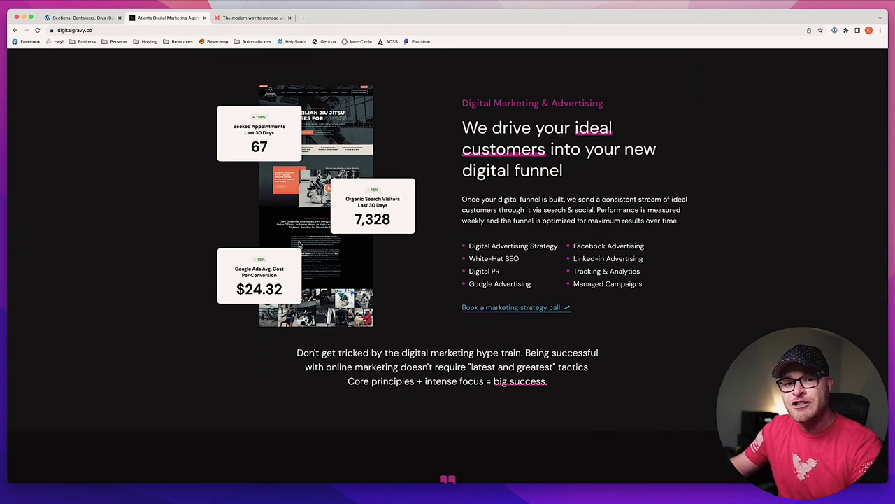
scroll(300, 244, down, 10)
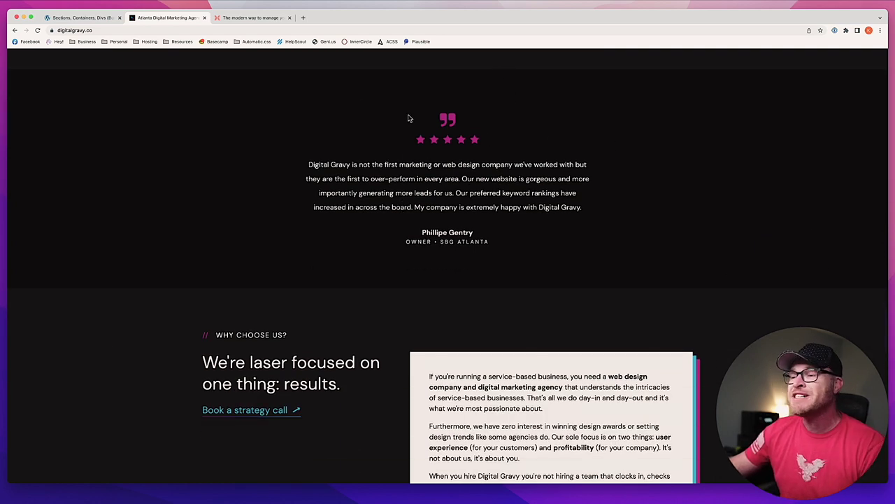
Examine the Why Choose Us section against its neighbouring sections, highlighting its Why Choose Us? label
scroll(419, 175, up, 8)
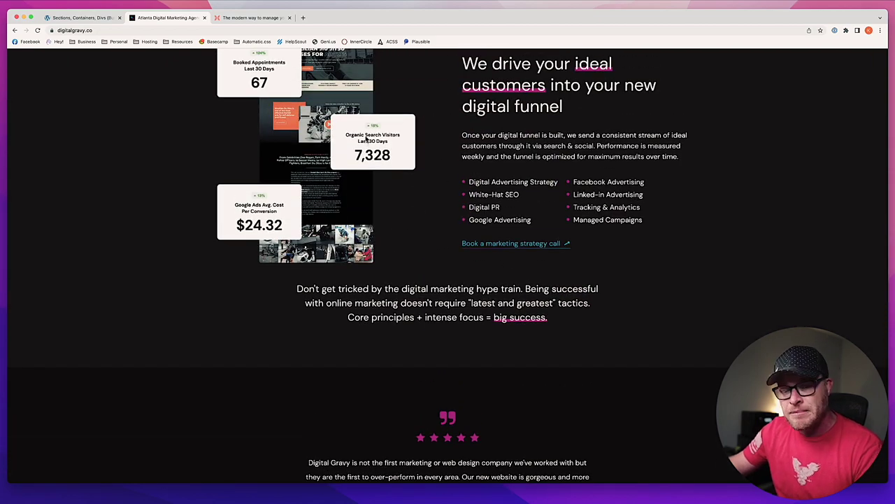
scroll(366, 139, down, 8)
scroll(366, 139, down, 5)
drag(290, 131, 214, 133)
scroll(419, 168, down, 2)
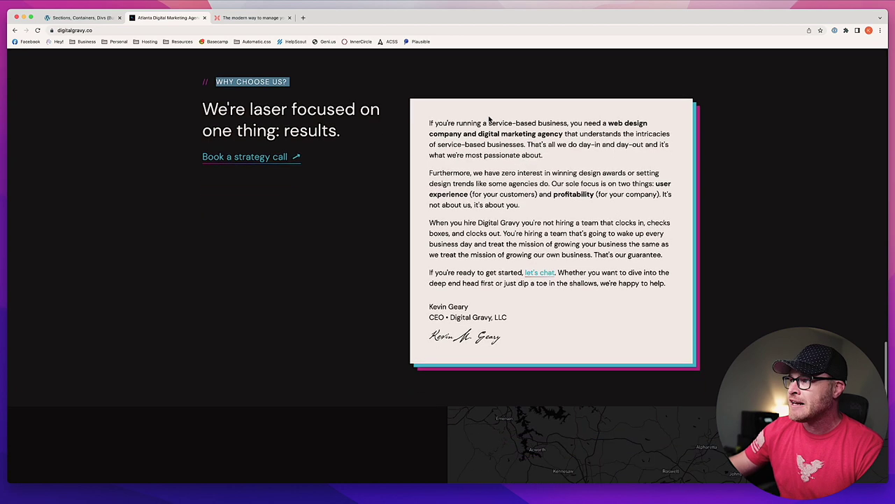
scroll(386, 194, down, 3)
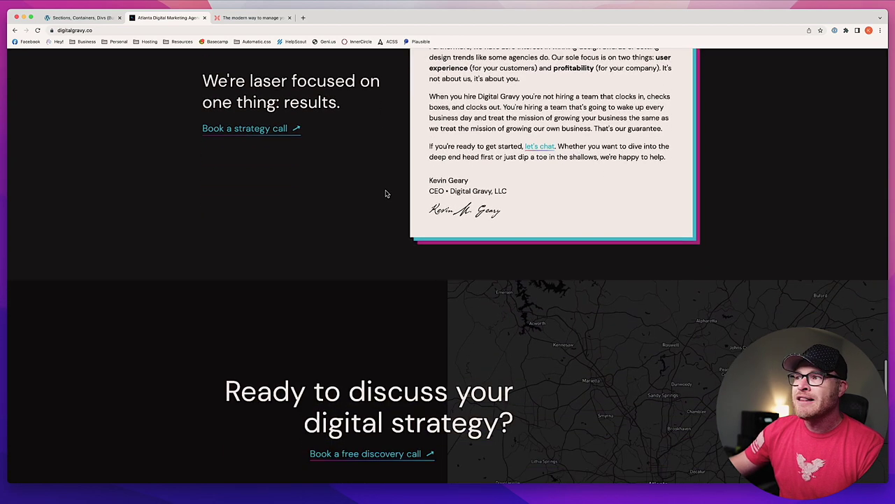
scroll(386, 194, up, 4)
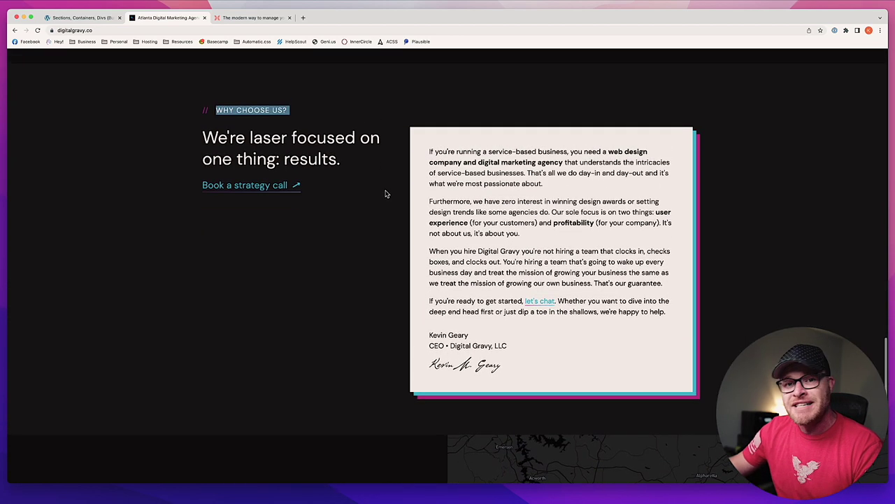
scroll(385, 193, down, 1)
scroll(385, 194, up, 6)
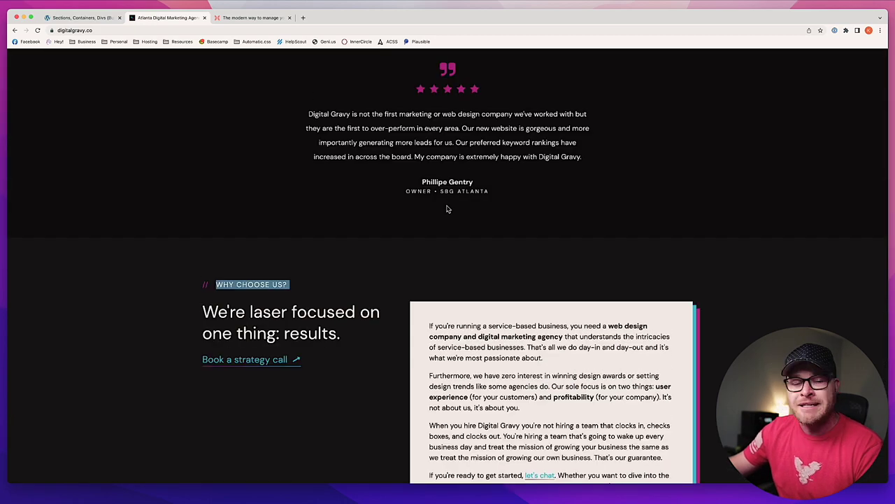
Examine the Ready to discuss your digital strategy? call-to-action section and the footer below it
scroll(448, 209, down, 3)
scroll(447, 209, down, 5)
scroll(444, 149, down, 2)
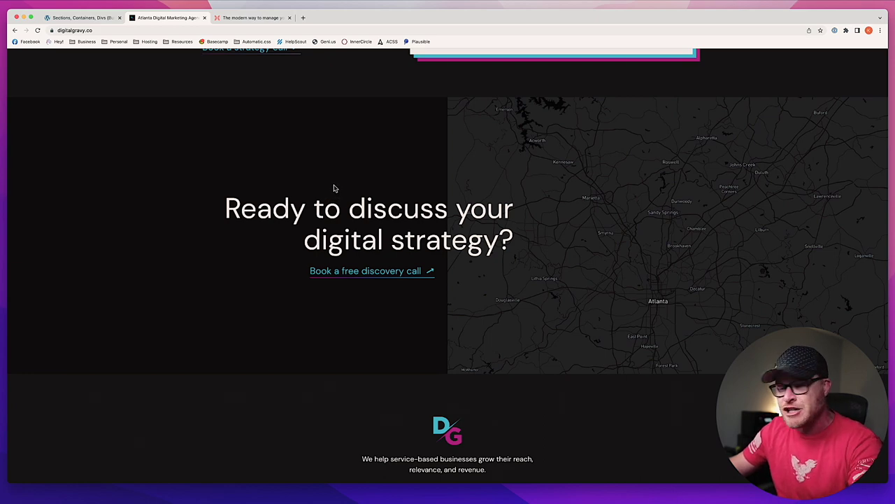
scroll(334, 187, down, 4)
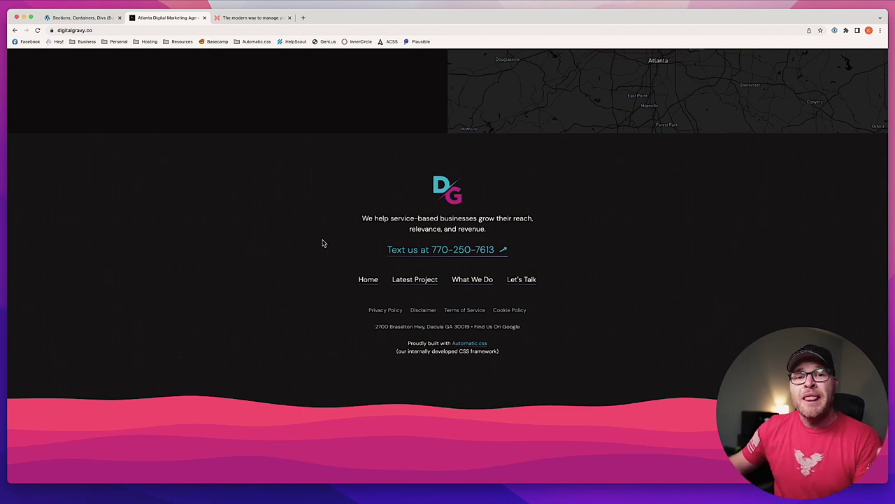
Open the developer tools on the footer, turn off the responsive device preview, and enlarge the code inspector
right_click(180, 204)
click(216, 322)
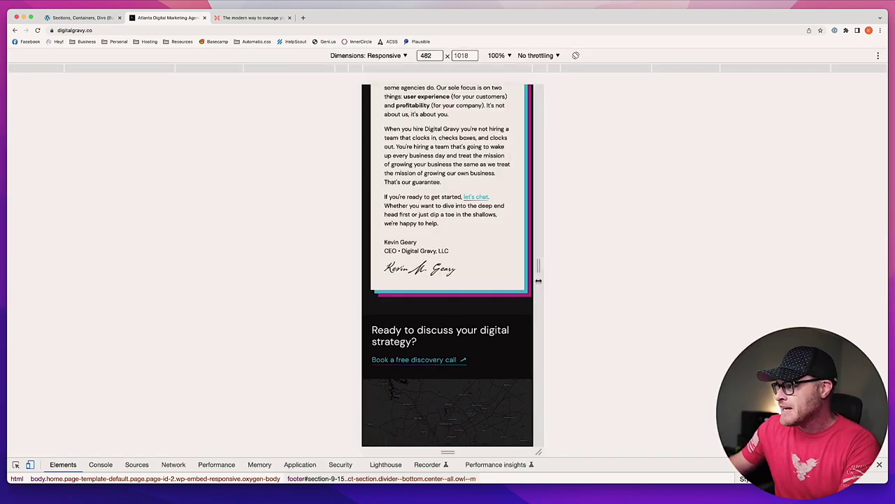
click(32, 465)
scroll(331, 326, down, 1)
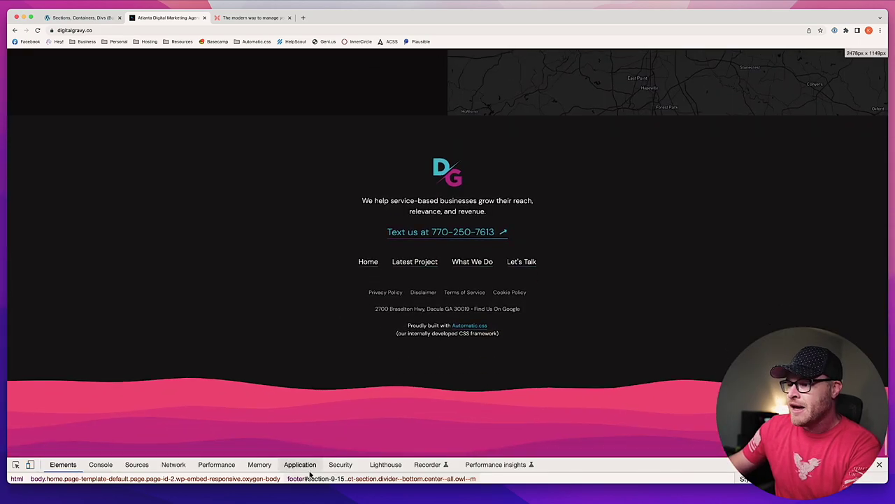
drag(314, 418, 318, 295)
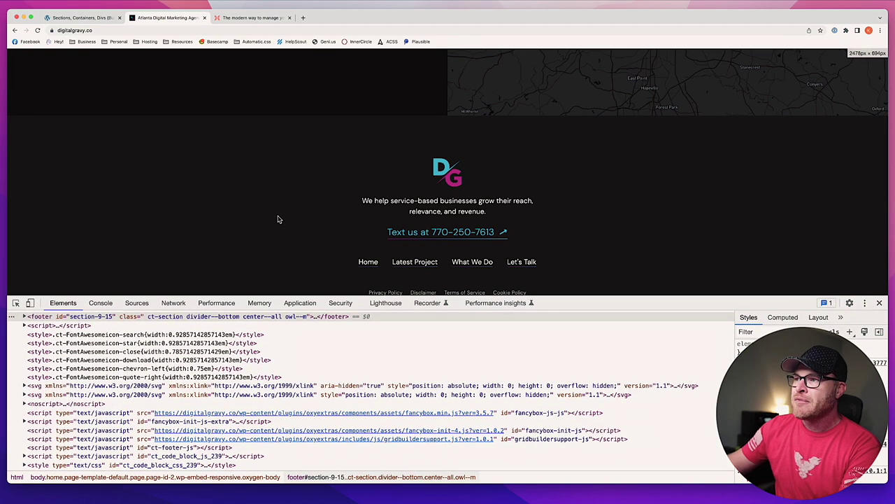
Inspect the Why Choose Us section in the page's code, highlighting its section tag
scroll(278, 219, up, 5)
scroll(134, 150, up, 2)
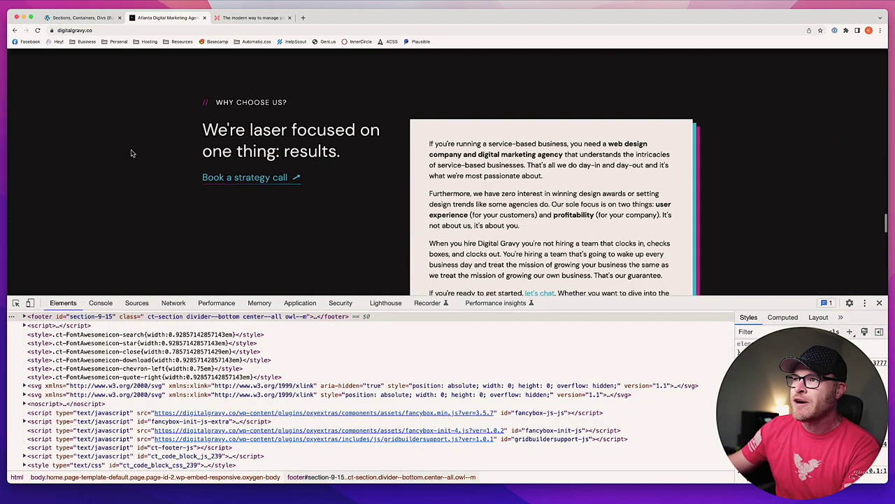
right_click(114, 146)
click(162, 264)
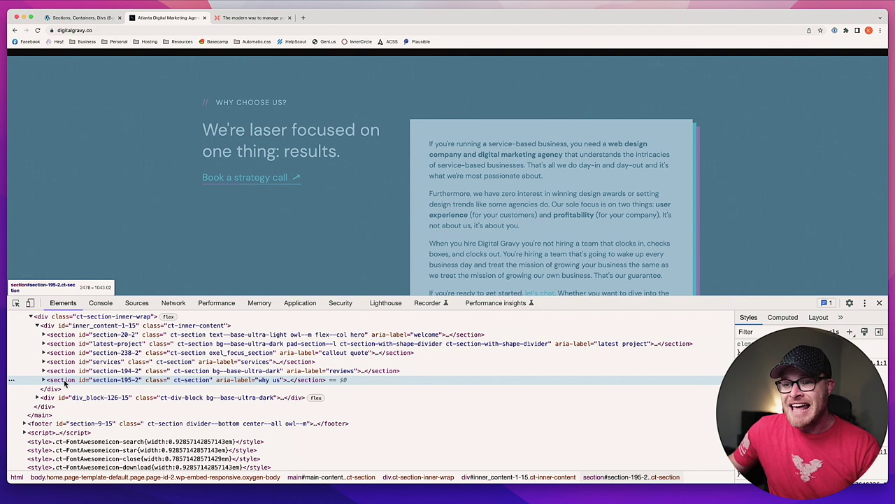
double_click(64, 381)
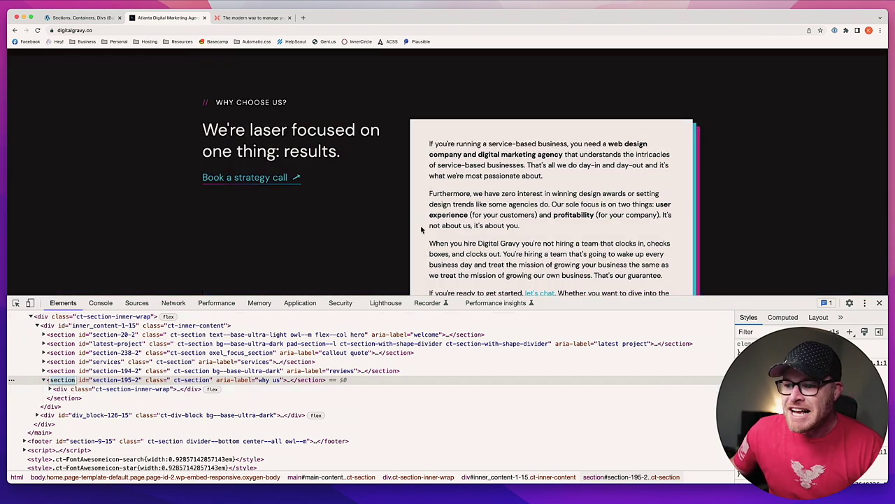
Review the sibling section elements in the page code, from the welcome section down to the why us section
scroll(210, 189, up, 1)
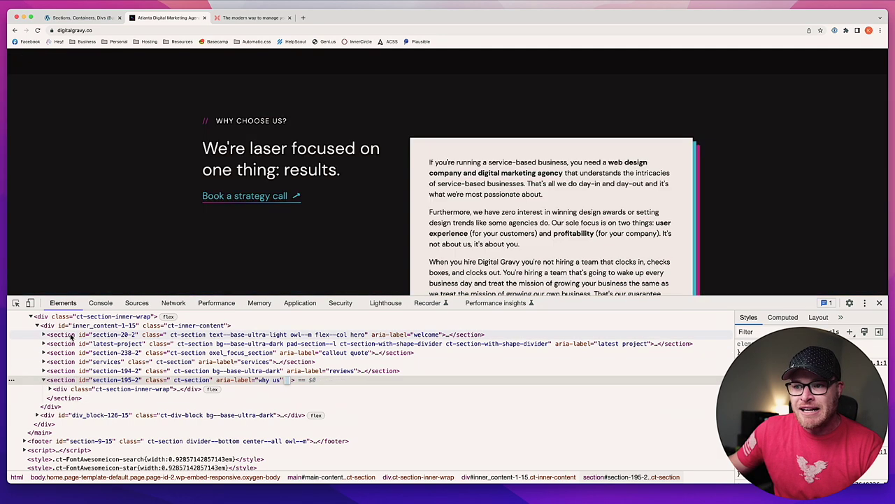
click(67, 334)
key(Down)
key(Down)
key(Down)
key(Down)
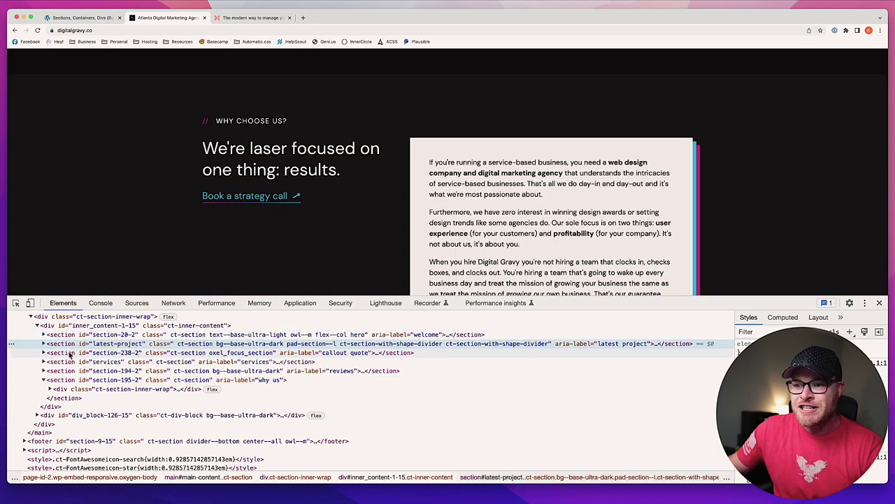
click(80, 380)
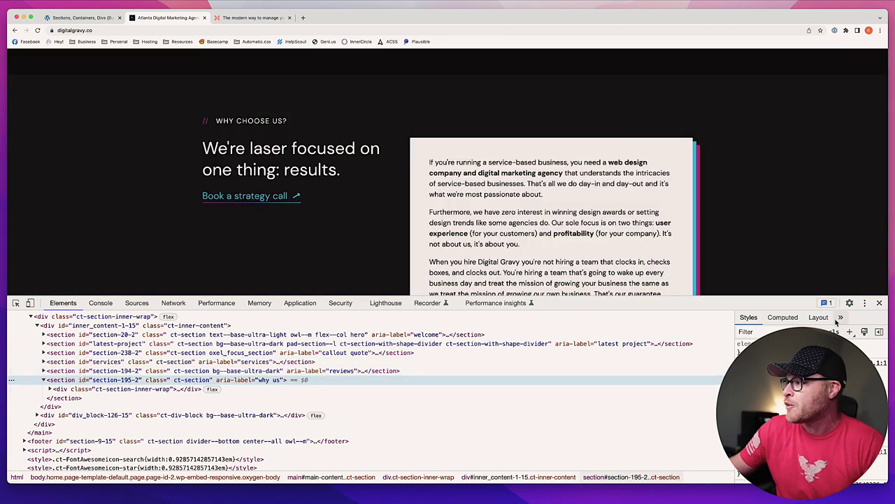
Collapse the main element in the page code to compare the header, main and footer as top-level parts
scroll(31, 361, up, 3)
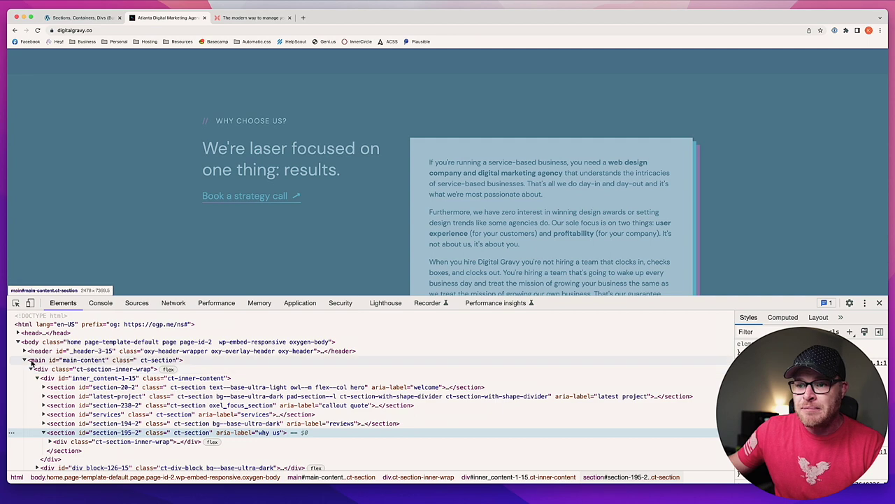
click(24, 360)
key(Up)
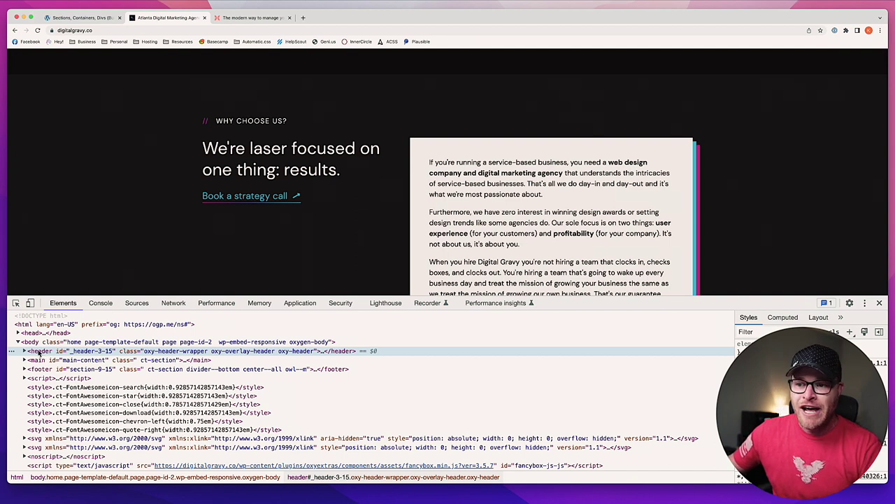
click(52, 369)
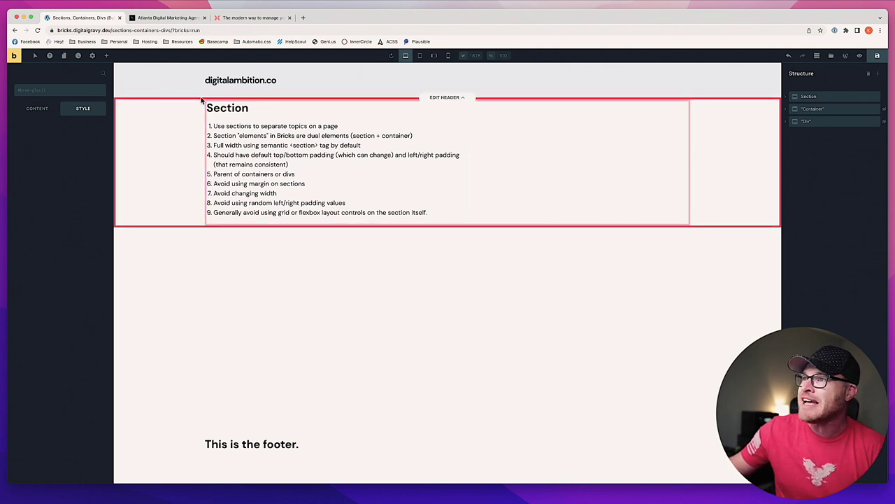
In Bricks Builder, select the Section element in the page structure and expand it to its nested Container
mouse_move(812, 109)
mouse_down()
mouse_move(822, 112)
mouse_move(813, 110)
mouse_up()
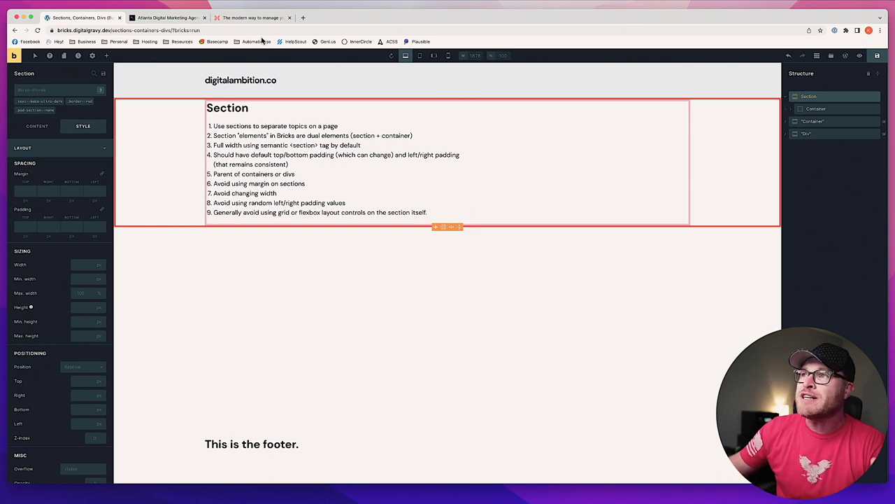
Switch to the Digital Gravy site, then the Monarch site, and look over their page sections
click(172, 18)
scroll(403, 149, down, 10)
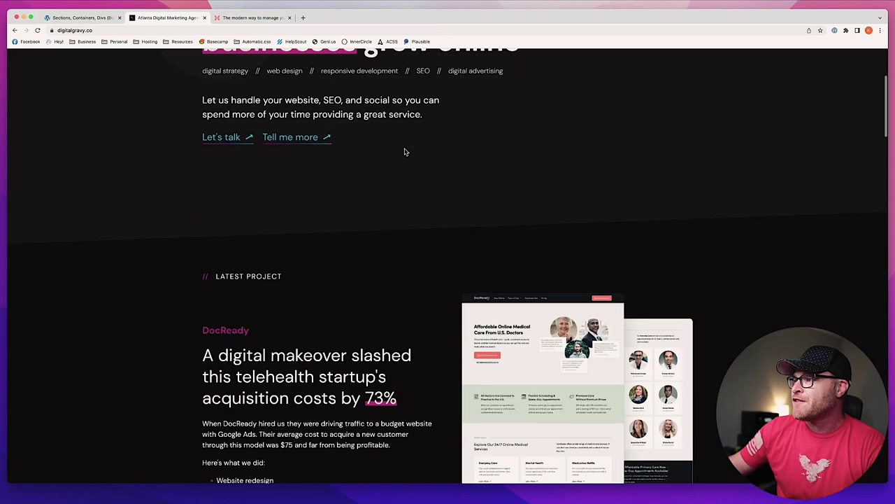
scroll(329, 105, up, 15)
click(252, 17)
scroll(362, 126, down, 5)
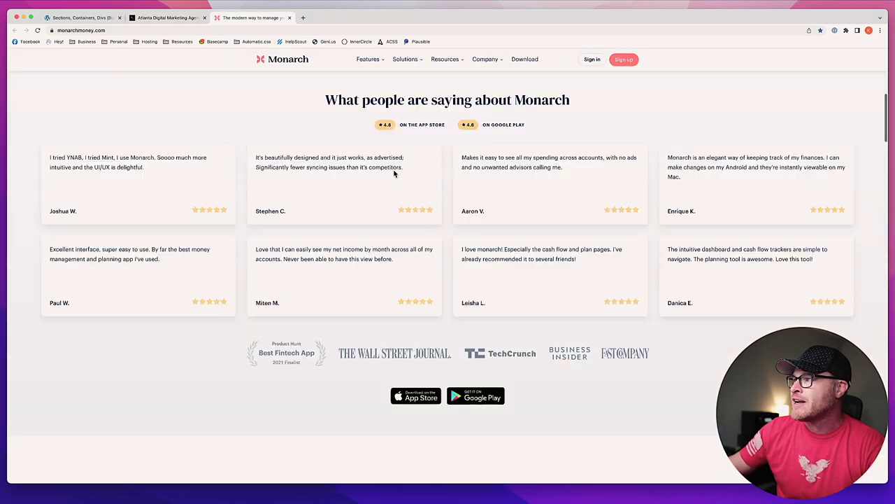
scroll(394, 172, up, 10)
Open sbgatlanta.com in a new tab and look over the sections of its home page
key(super+t)
text(sbgatlanta.com)
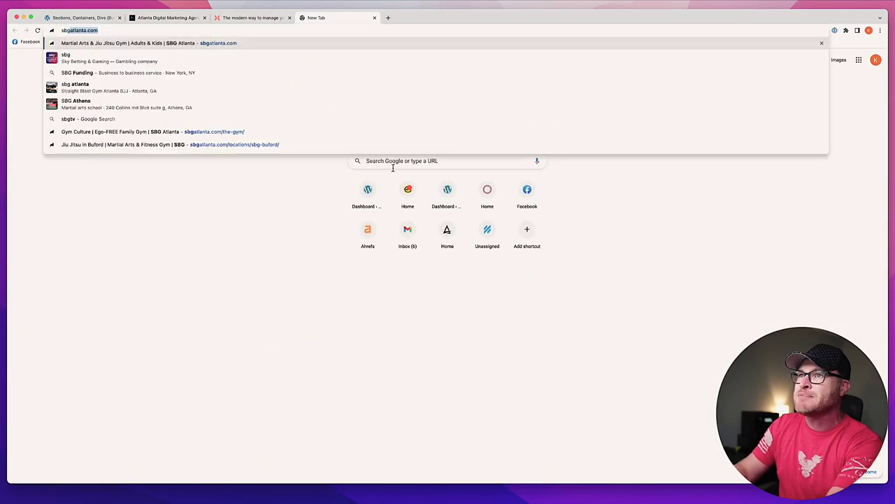
key(Return)
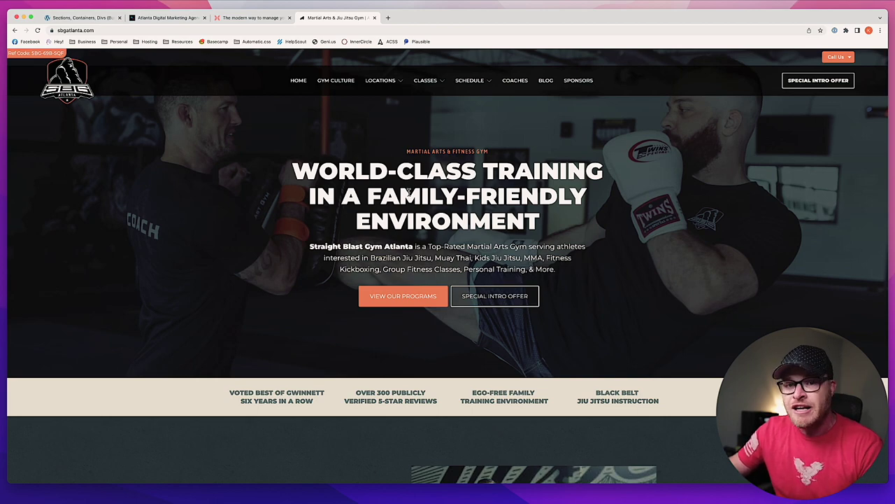
scroll(414, 223, down, 10)
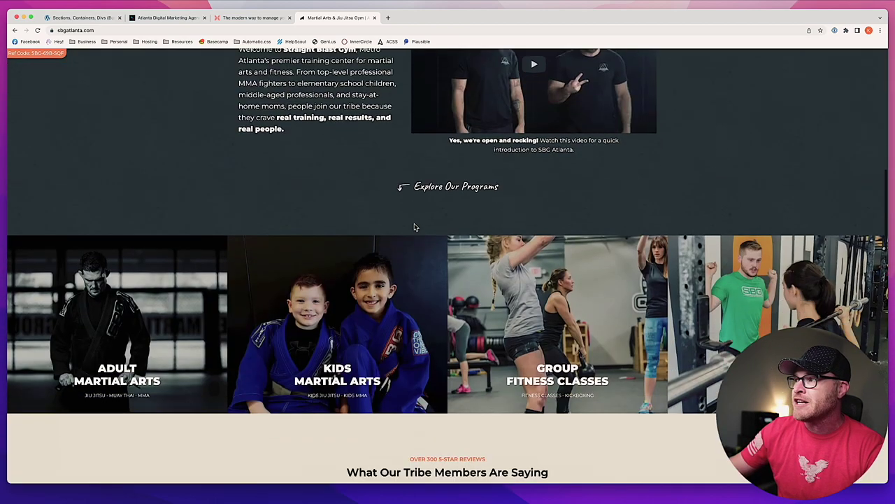
scroll(361, 284, down, 15)
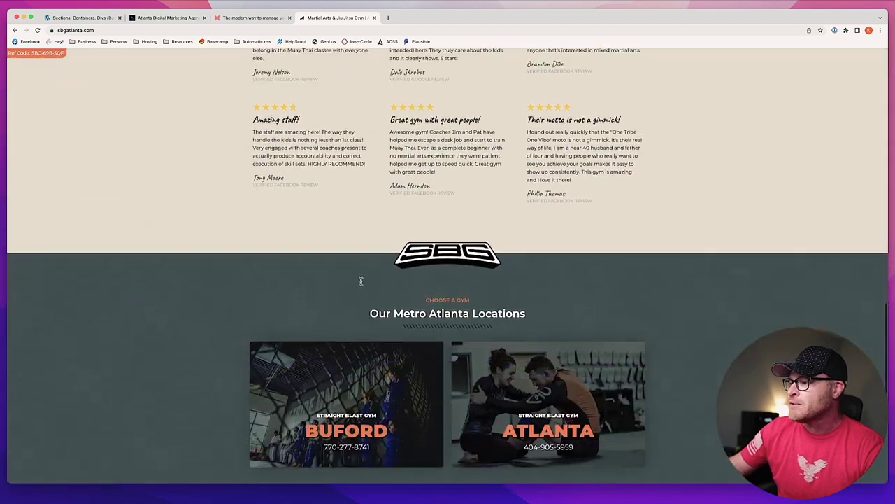
scroll(361, 284, up, 10)
scroll(361, 284, up, 15)
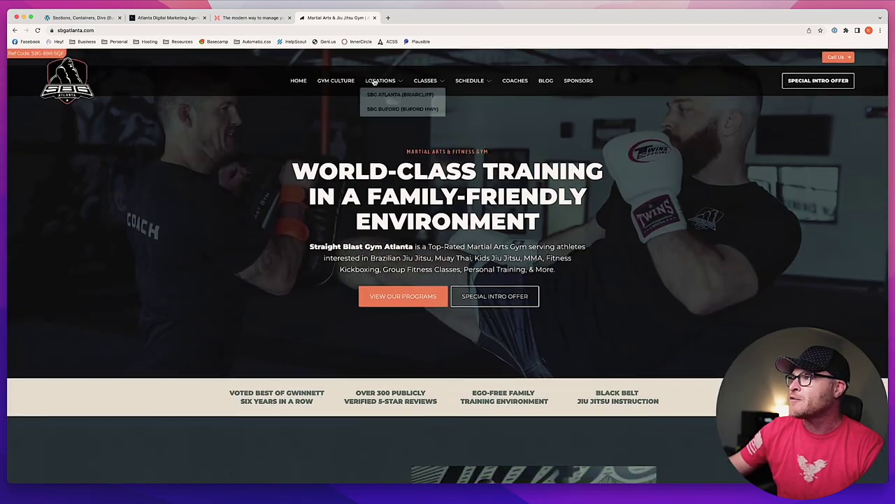
Open the Brazilian Jiu Jitsu classes page and examine its sections from the hero down to the photo gallery
mouse_move(425, 81)
click(515, 94)
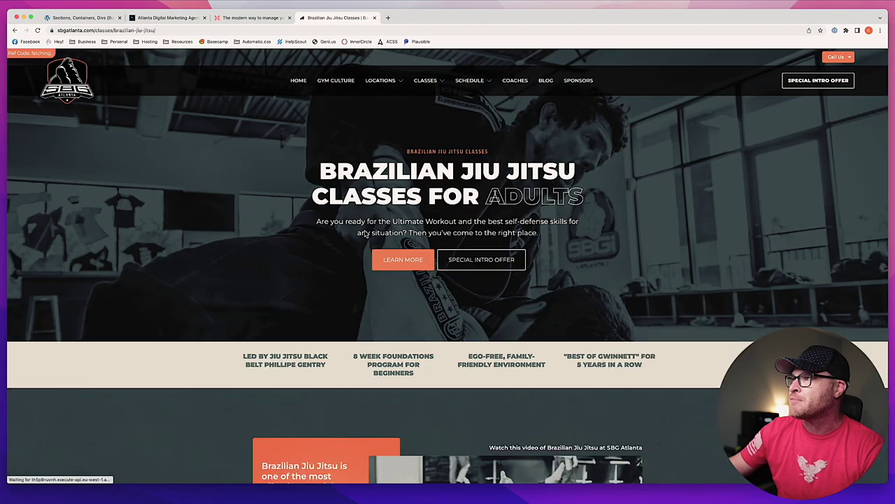
scroll(356, 261, down, 2)
scroll(356, 261, up, 2)
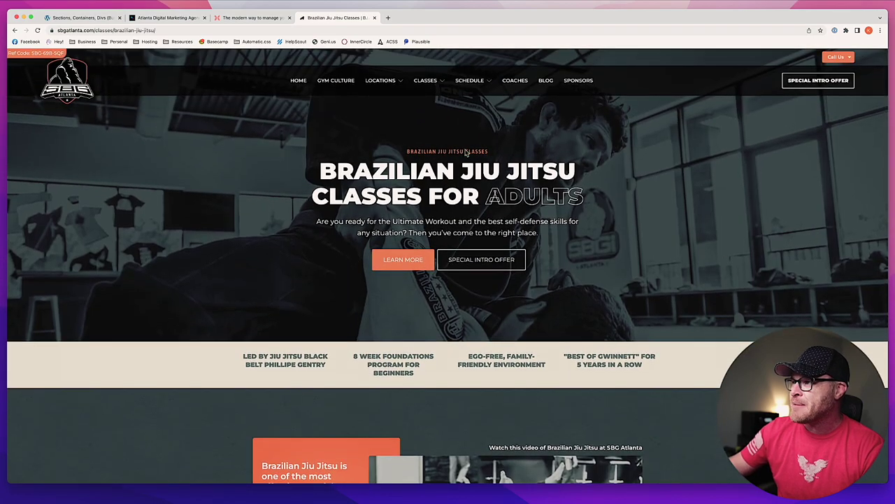
scroll(414, 198, down, 5)
scroll(414, 198, down, 10)
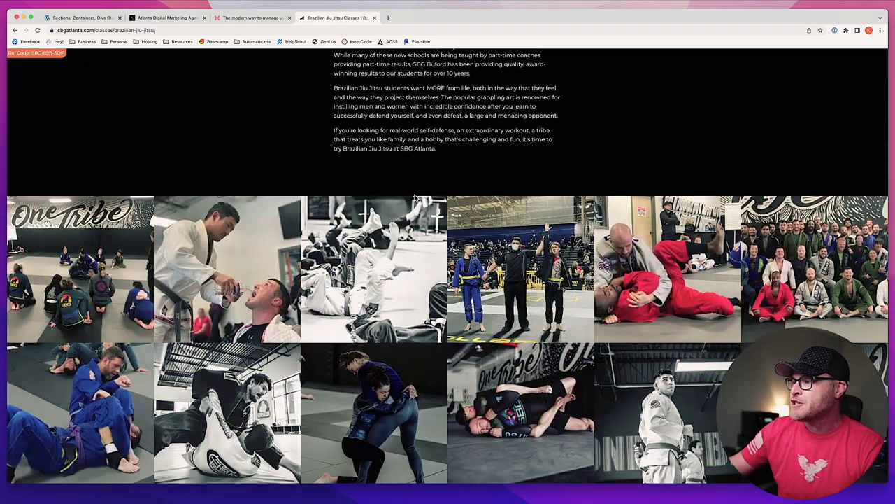
Examine the benefits, coaches, foundations program, testimonial quote and gym locations sections of the Brazilian Jiu Jitsu page
scroll(339, 190, down, 6)
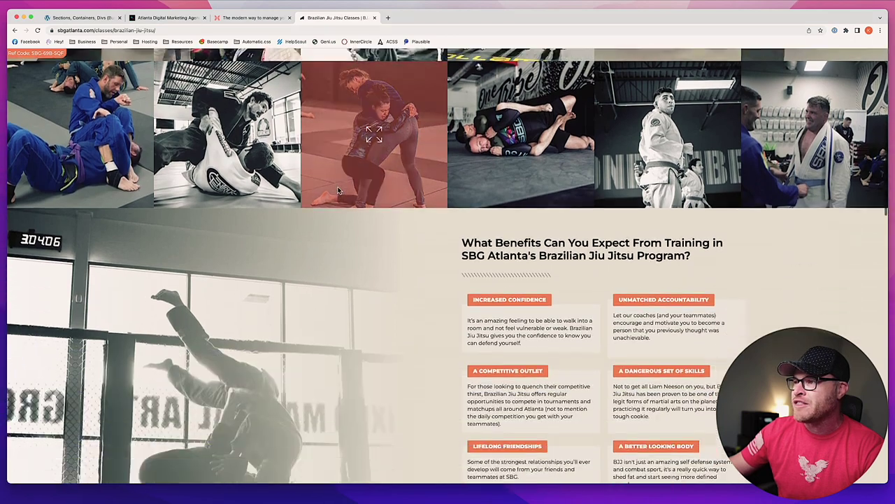
scroll(338, 189, up, 3)
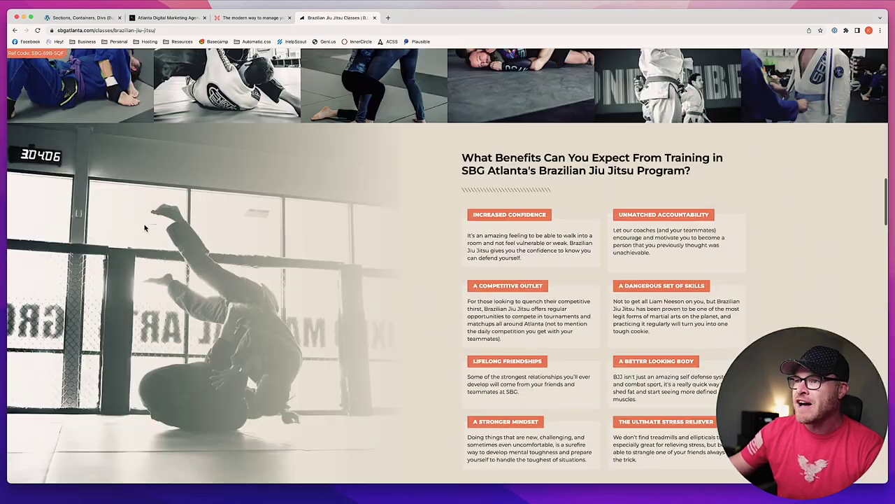
scroll(390, 238, down, 10)
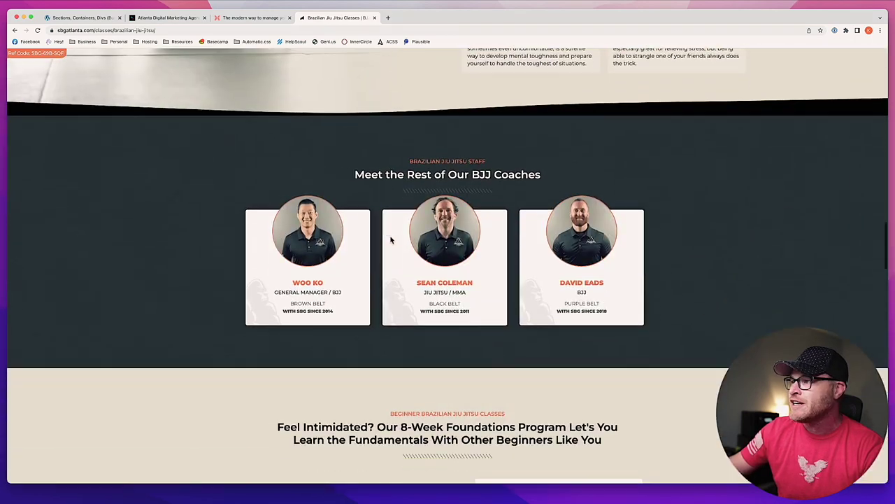
scroll(390, 241, down, 4)
scroll(389, 240, up, 3)
scroll(398, 242, down, 2)
scroll(402, 243, up, 2)
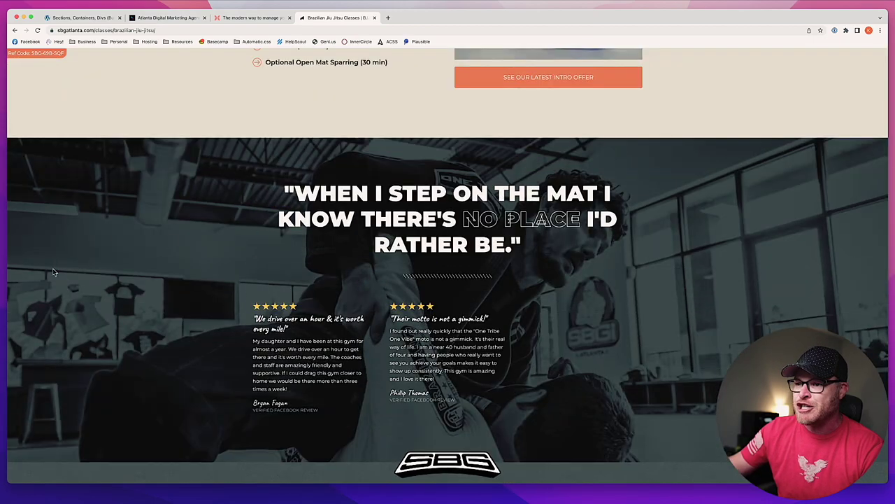
scroll(498, 260, down, 10)
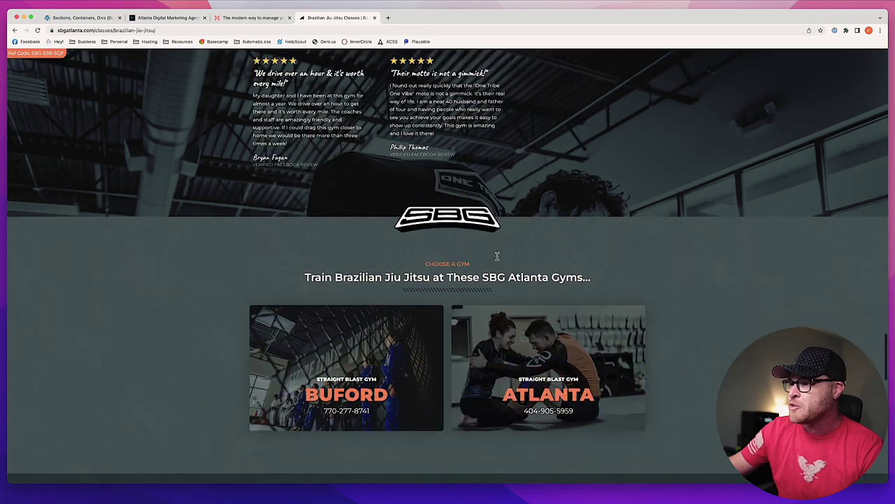
Close the Brazilian Jiu Jitsu classes page and return to the Sections, Containers, Divs page in the Bricks builder
scroll(498, 259, up, 15)
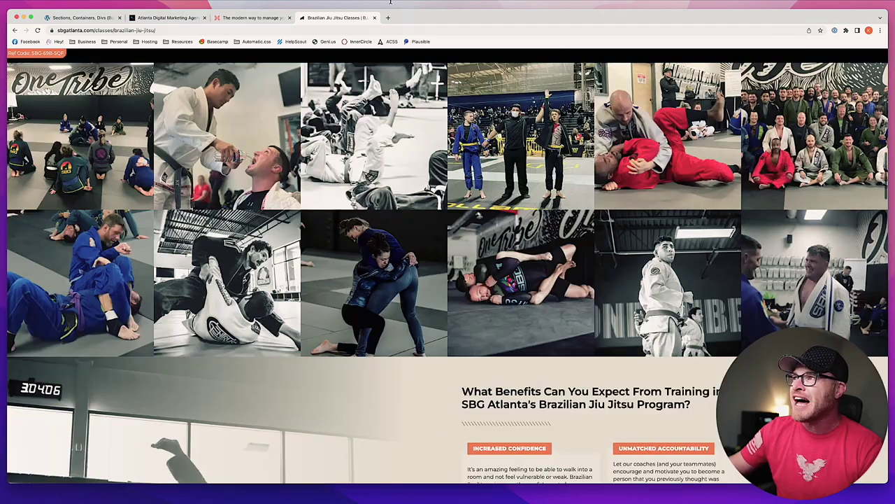
click(375, 18)
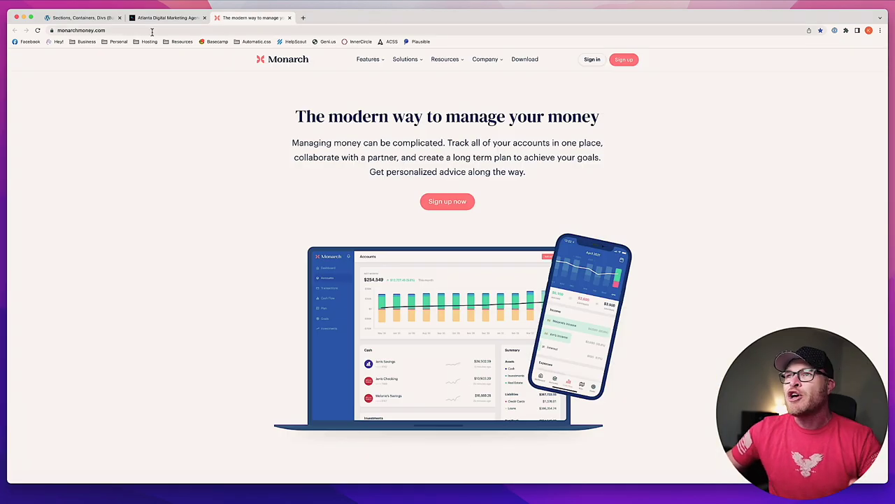
click(100, 19)
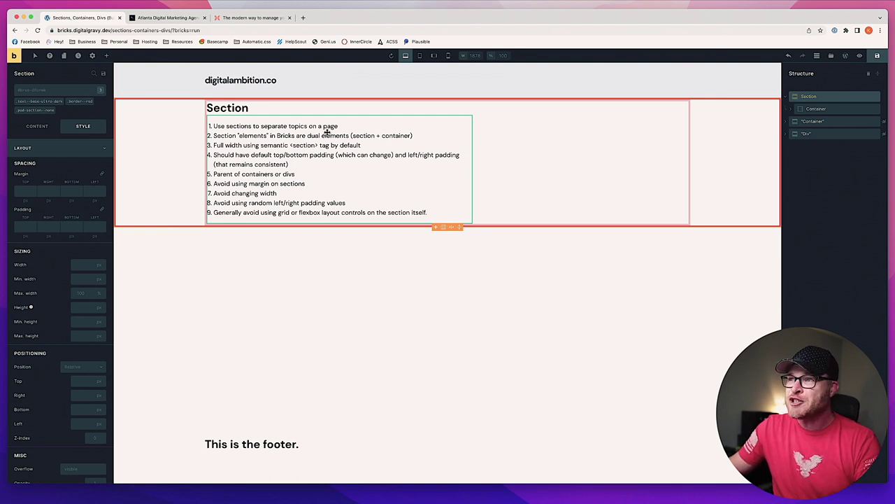
Switch to the Digital Gravy site and examine how the header, hero and Latest Project content line up along their side edges
click(165, 19)
scroll(290, 164, down, 3)
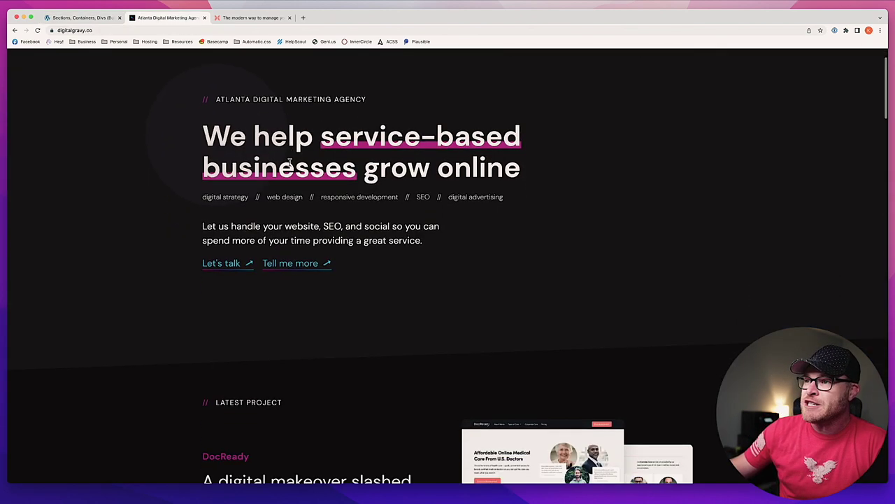
scroll(200, 94, up, 2)
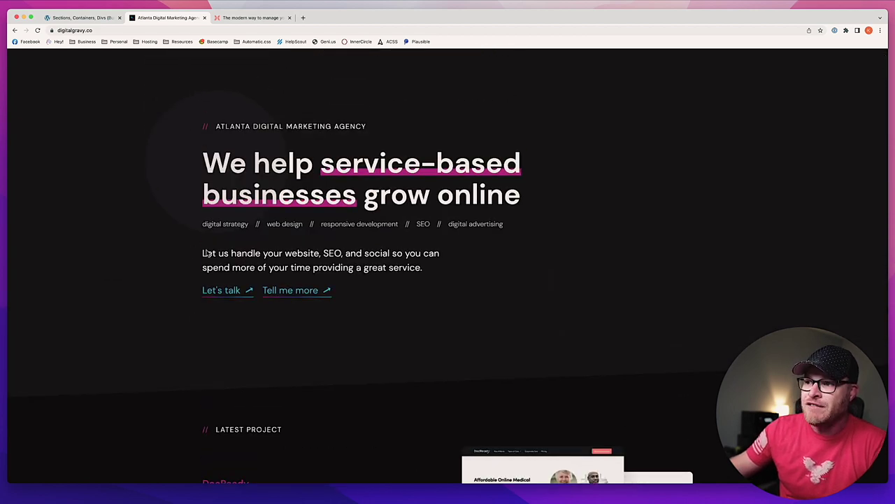
scroll(206, 273, up, 1)
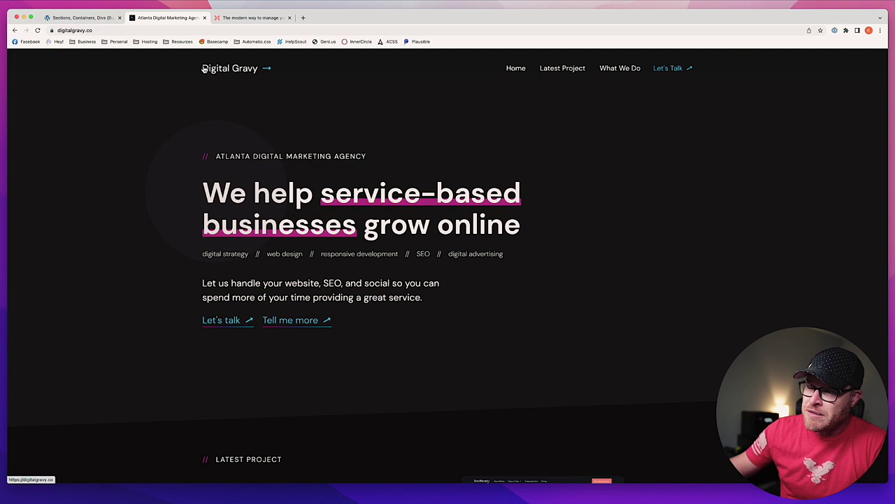
scroll(204, 69, down, 3)
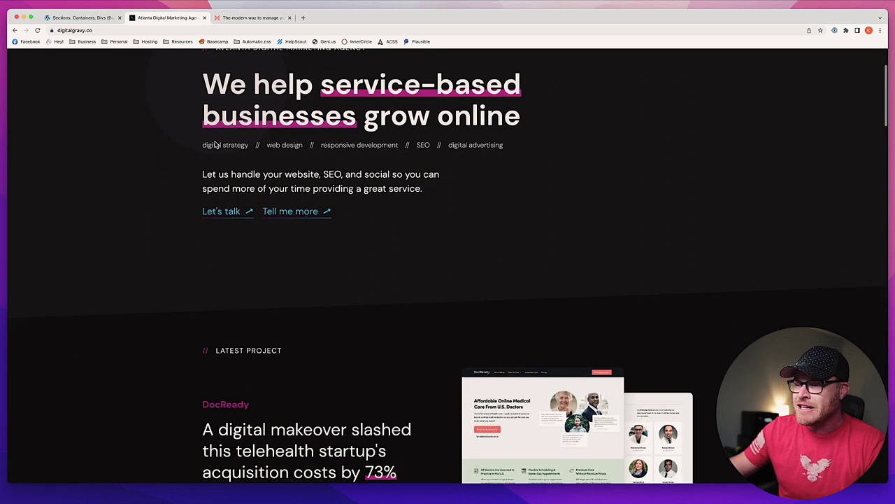
scroll(209, 72, up, 3)
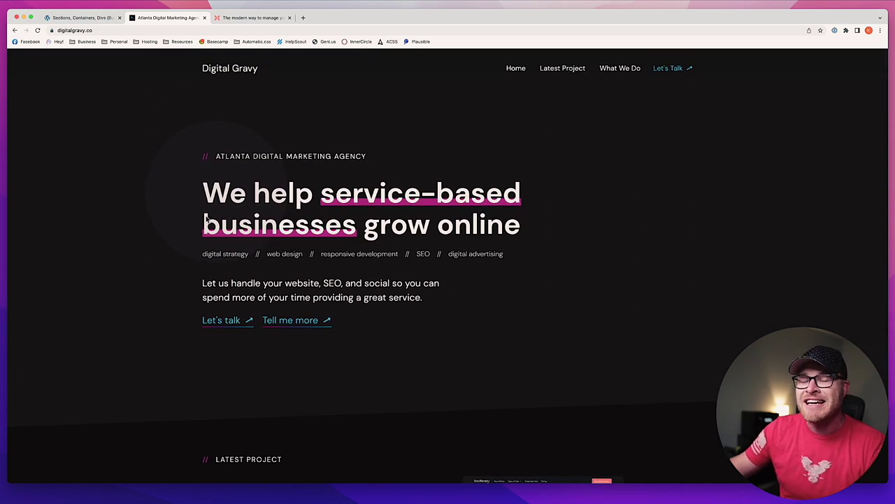
scroll(140, 216, down, 5)
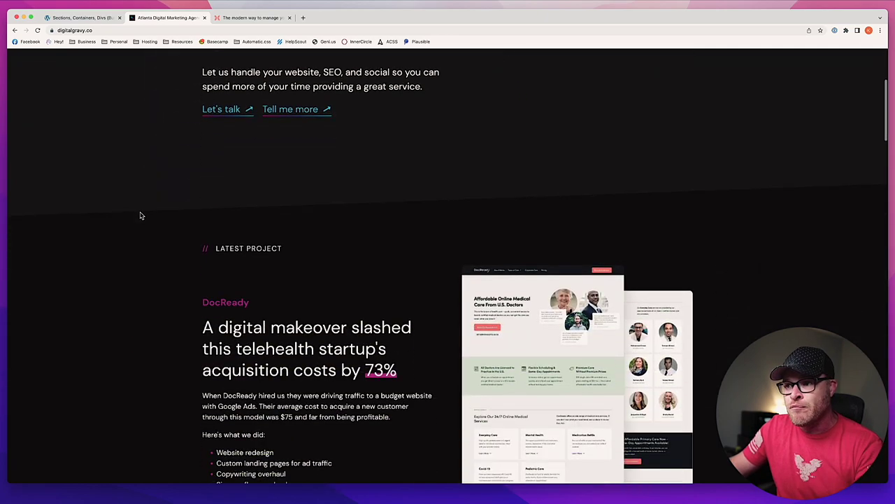
scroll(140, 215, down, 3)
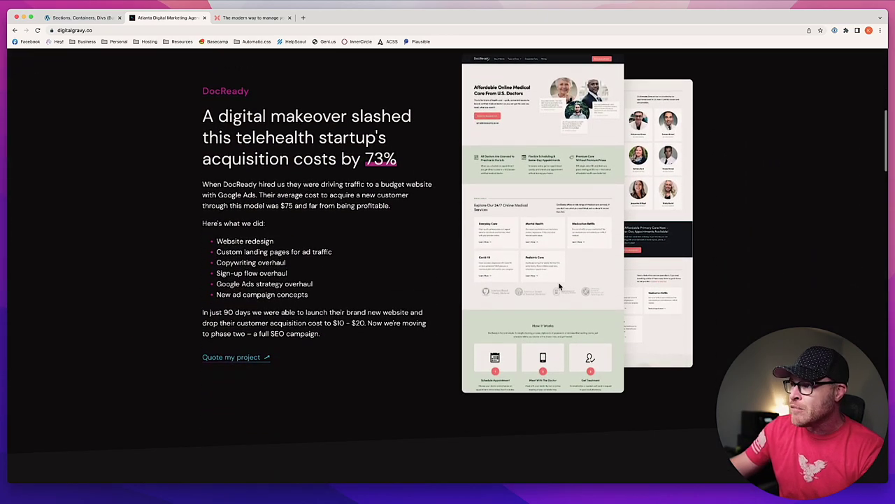
scroll(441, 231, down, 2)
scroll(430, 208, up, 10)
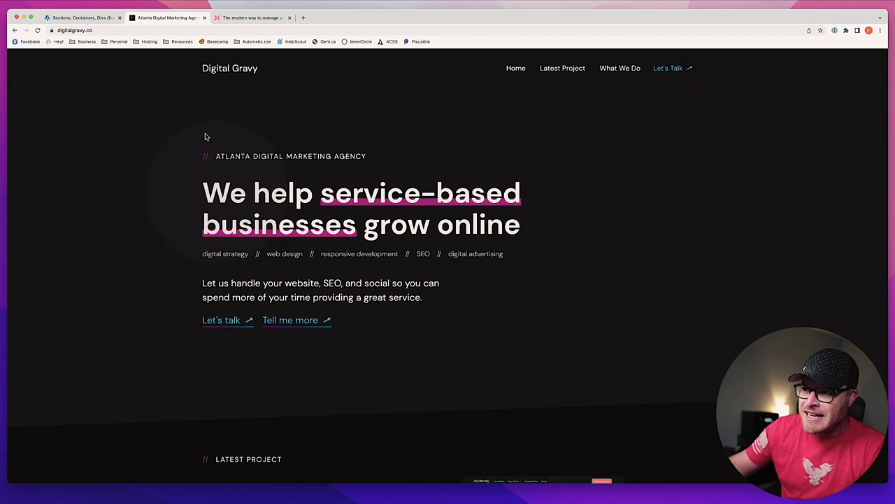
Compare the content edges of Digital Gravy's web design and Digital Marketing & Advertising areas with the header
scroll(205, 137, down, 5)
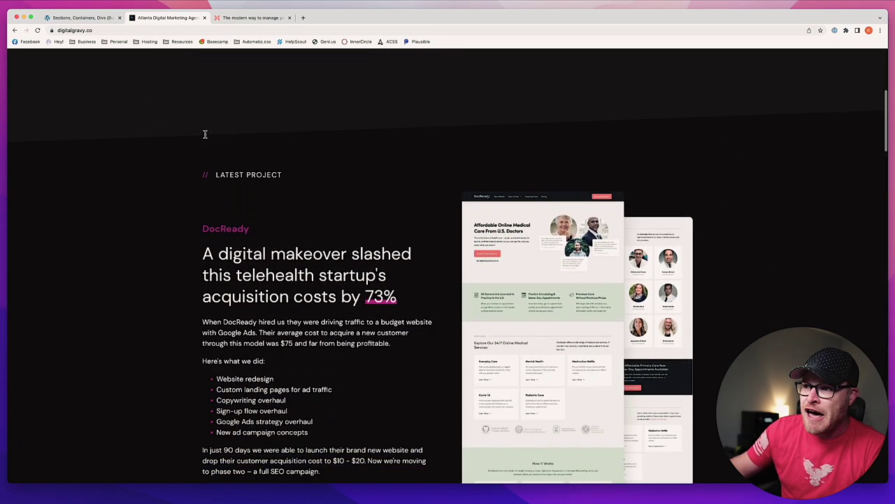
scroll(205, 134, down, 8)
scroll(205, 134, down, 10)
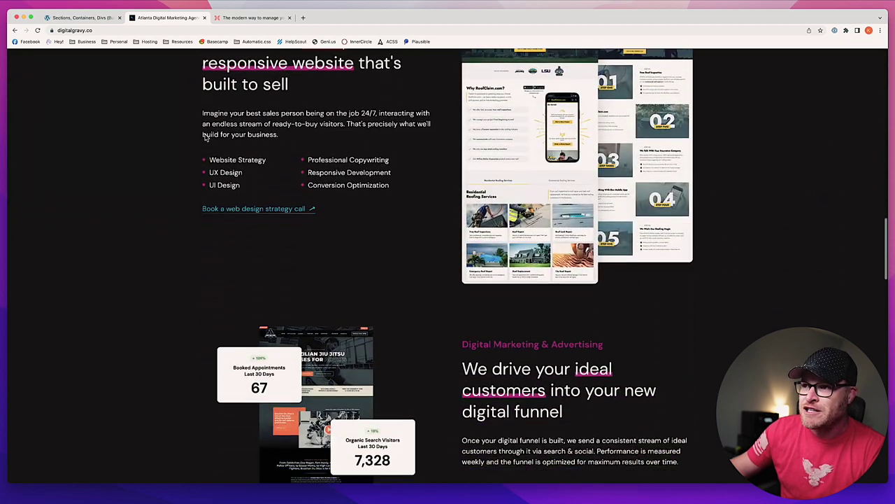
scroll(205, 135, down, 5)
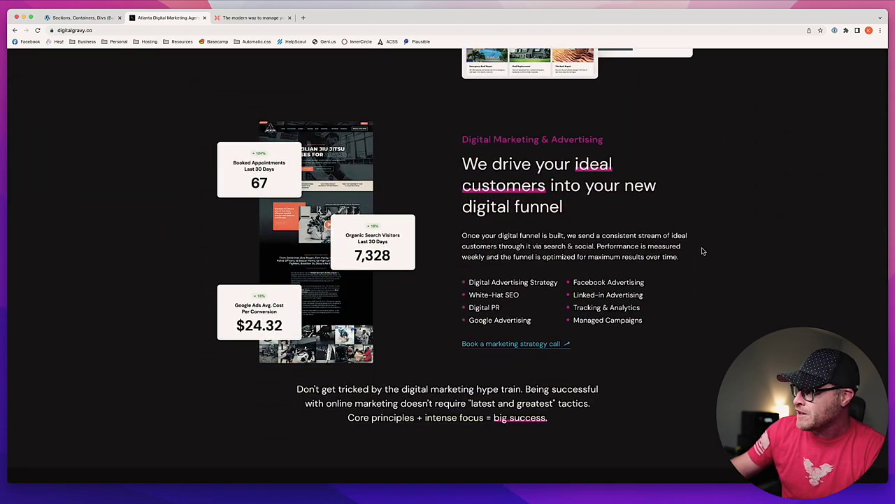
scroll(694, 84, up, 3)
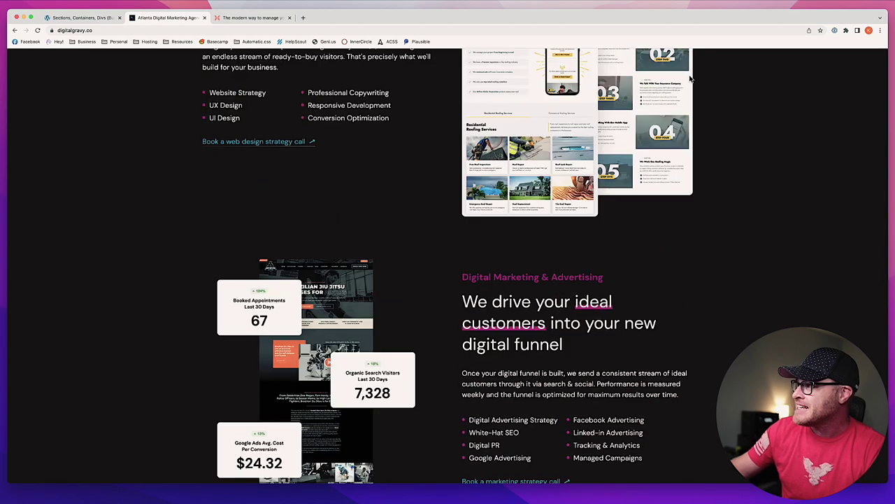
scroll(691, 84, up, 15)
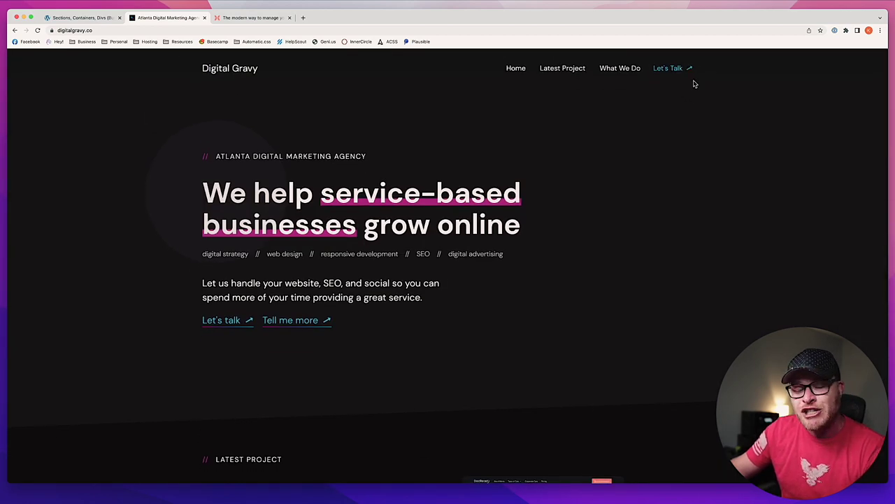
scroll(694, 84, down, 15)
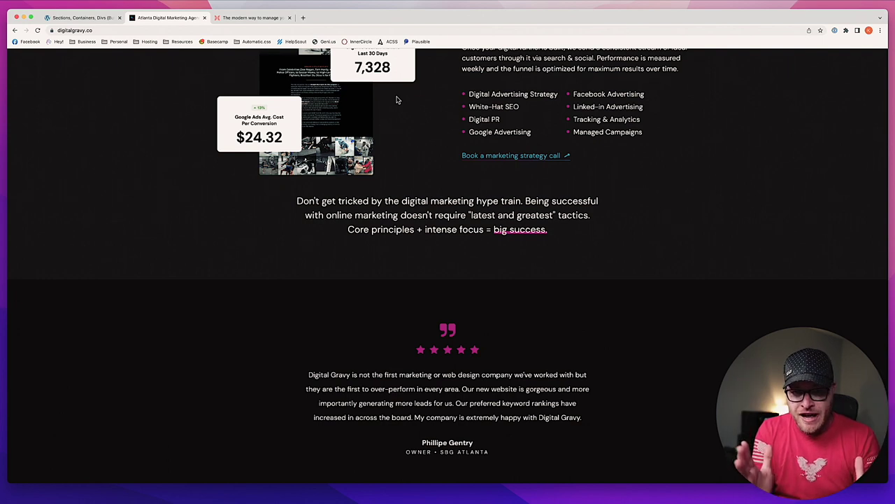
Check the section guidelines in the builder, and examine Digital Gravy's testimonial, Why Choose Us and map call-to-action sections
click(75, 17)
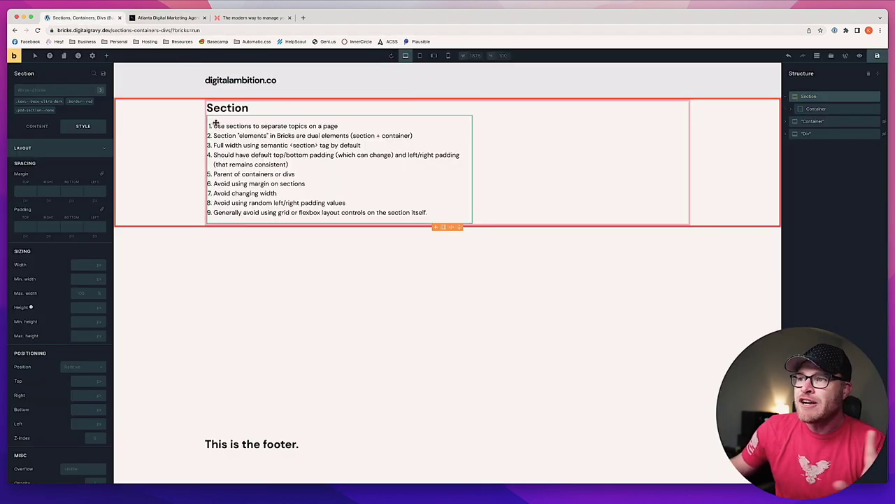
click(166, 19)
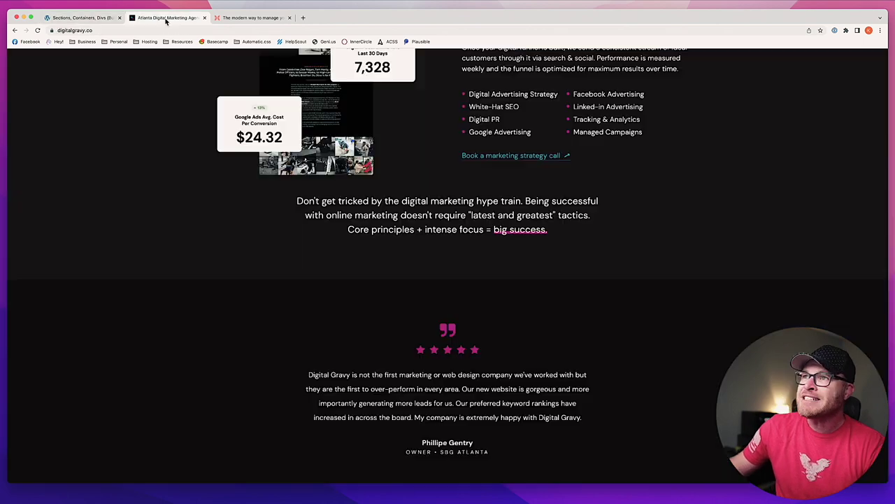
scroll(337, 179, down, 5)
scroll(346, 170, up, 1)
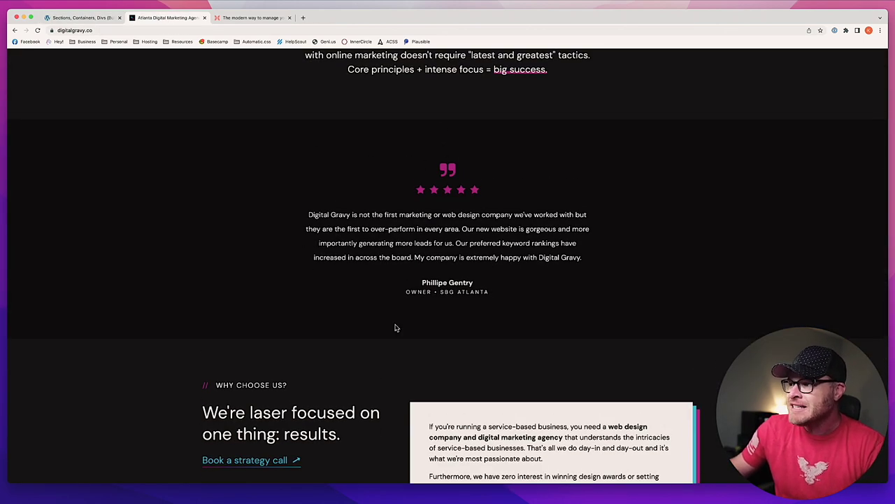
scroll(430, 305, down, 3)
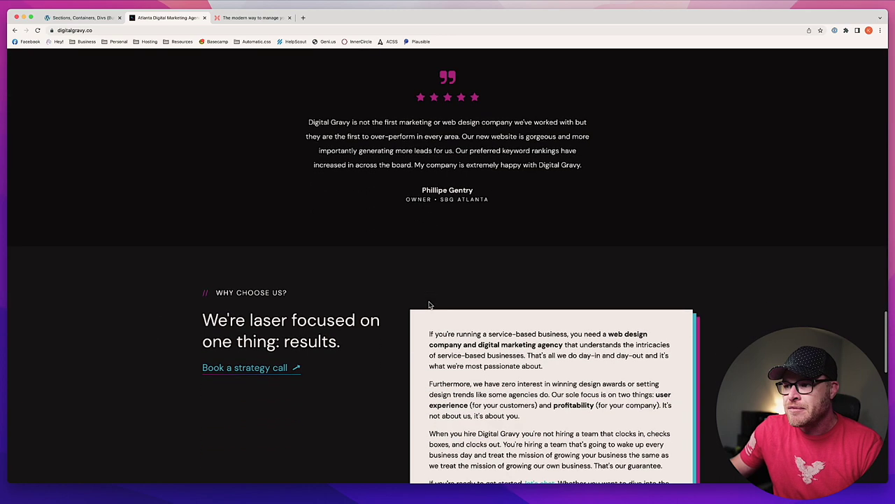
scroll(340, 180, down, 1)
scroll(360, 256, down, 3)
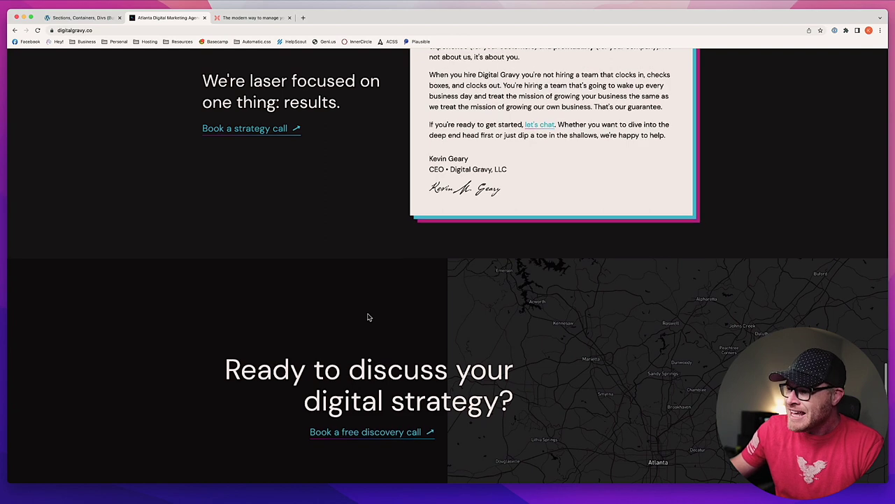
scroll(364, 307, down, 2)
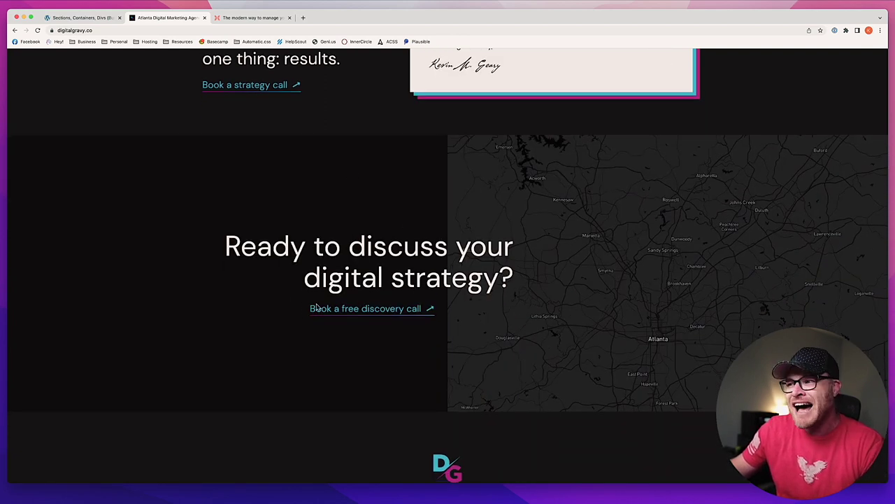
scroll(262, 292, up, 15)
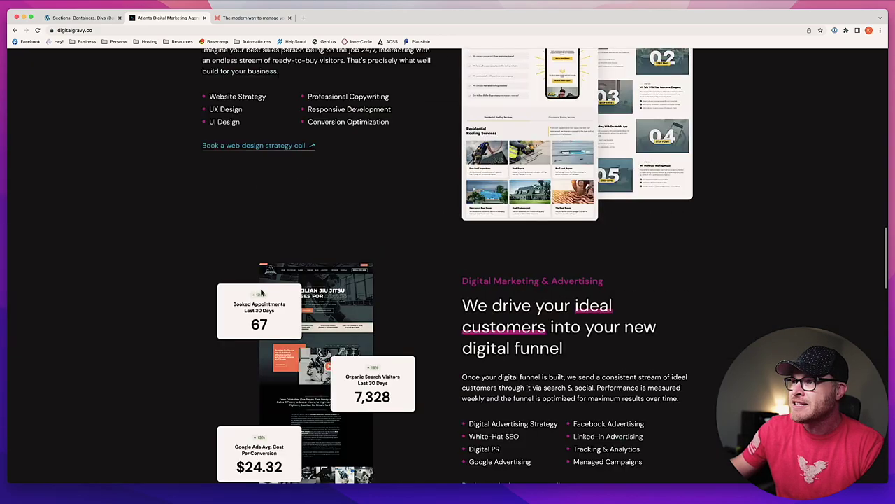
scroll(261, 290, up, 5)
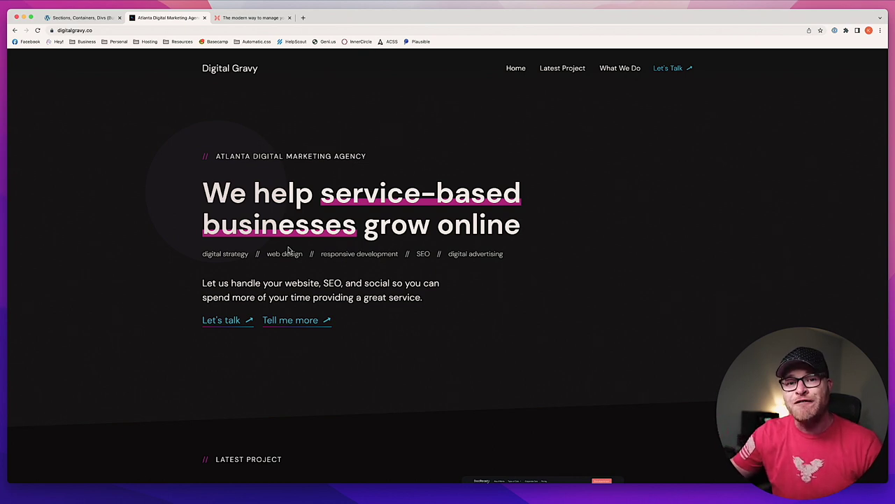
Return to the Bricks builder and open the theme style settings for the Section element to view its width, margin and padding
click(81, 19)
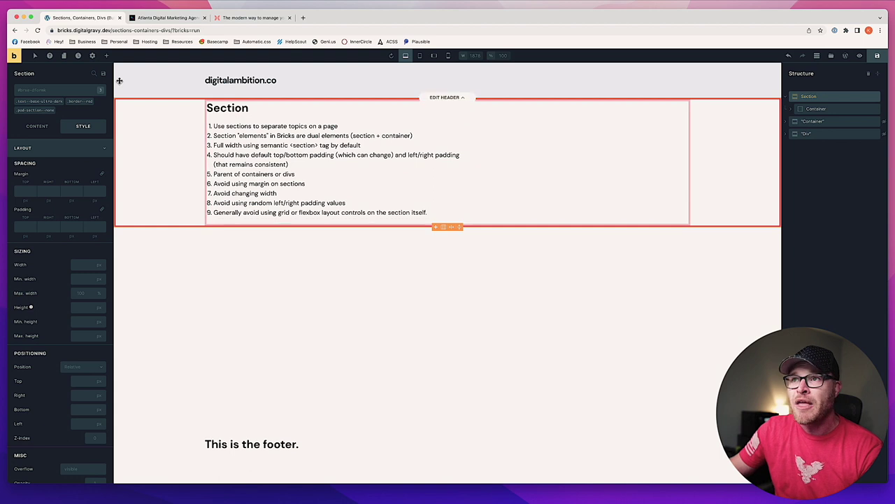
click(91, 55)
click(64, 91)
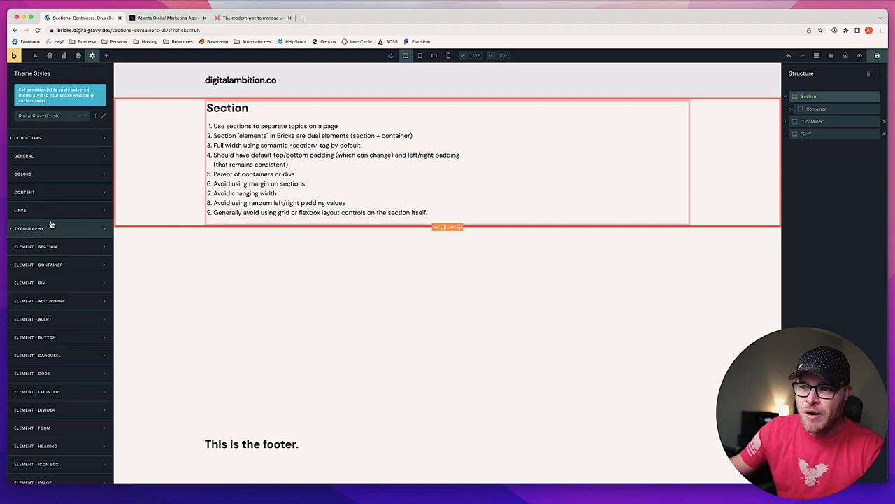
click(41, 246)
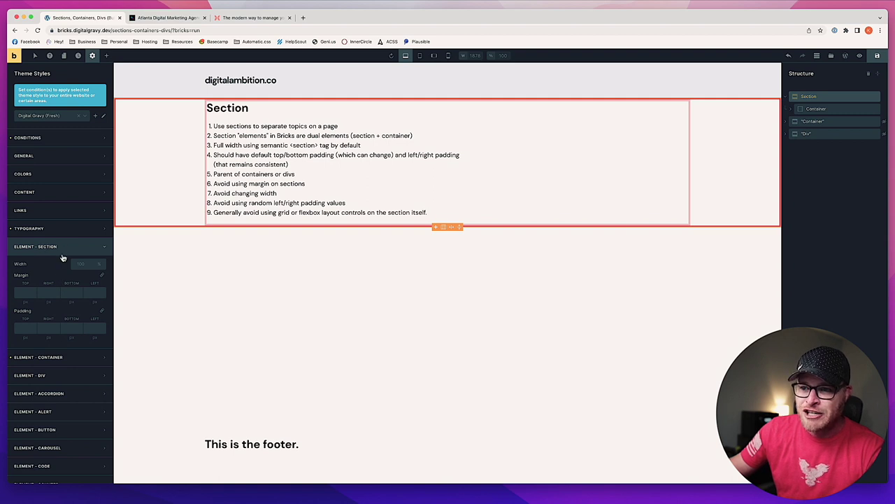
scroll(61, 257, down, 1)
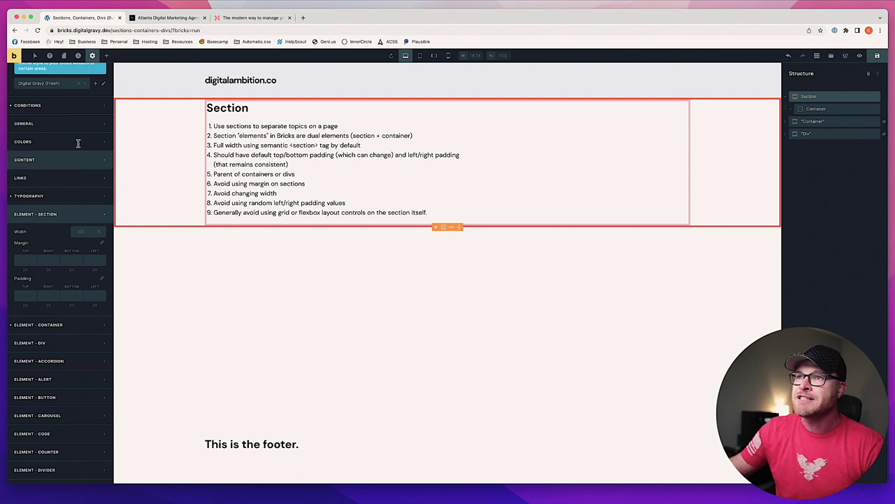
Add an empty Section element below the existing section to demonstrate its default padding, and delete it again
click(107, 56)
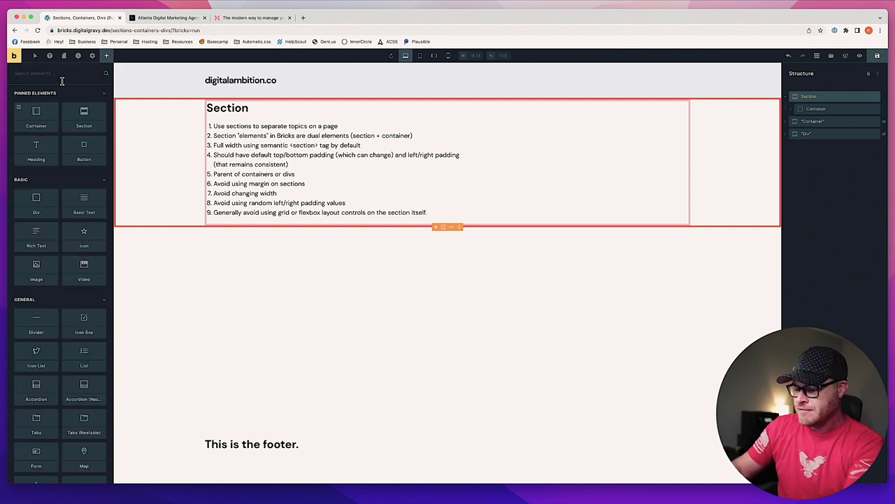
text(sec)
drag(35, 105, 315, 349)
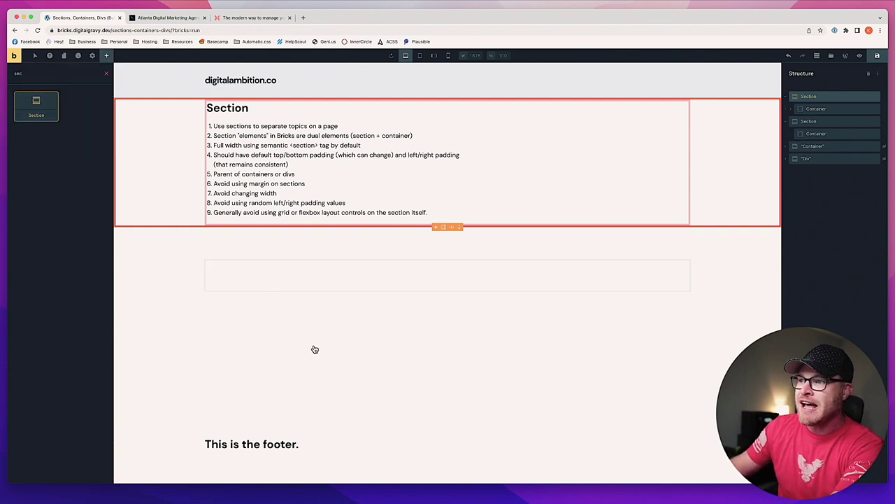
click(323, 241)
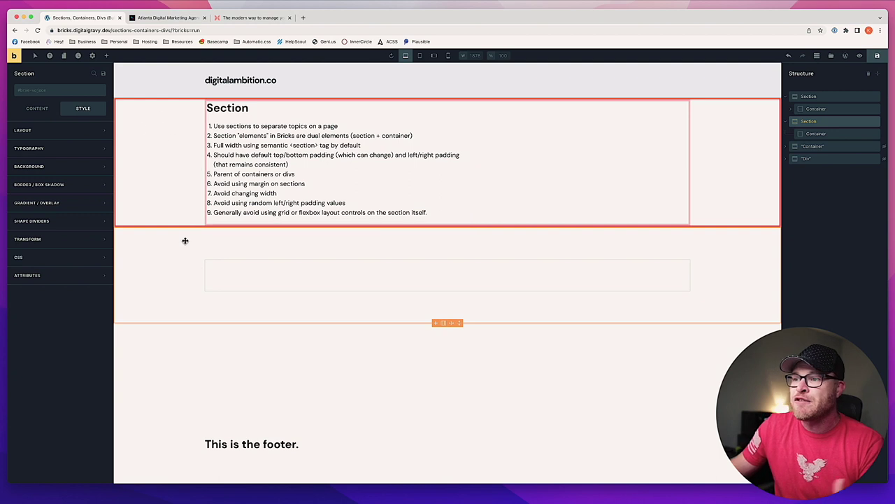
right_click(184, 274)
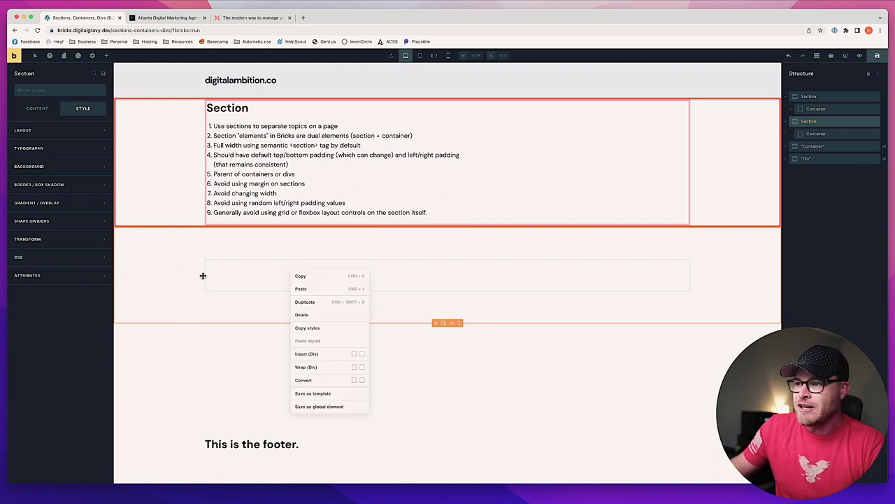
click(297, 313)
Remove the pad-section--none class from the section containing the guidelines list
click(173, 154)
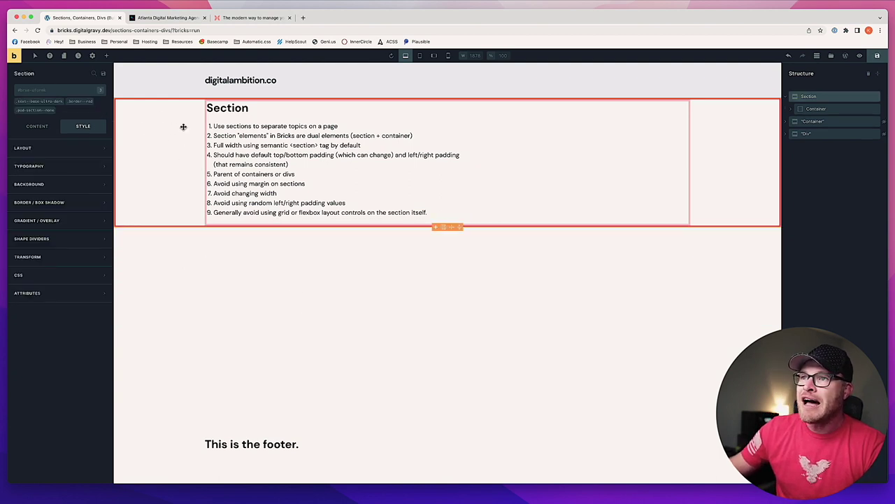
click(54, 109)
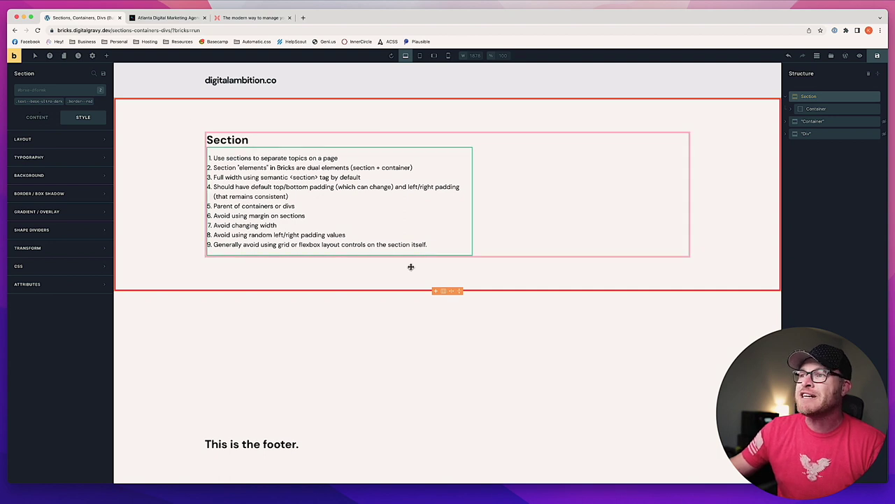
Remove the border--primary-light class from the container around the section guidelines
key(super+shift+e)
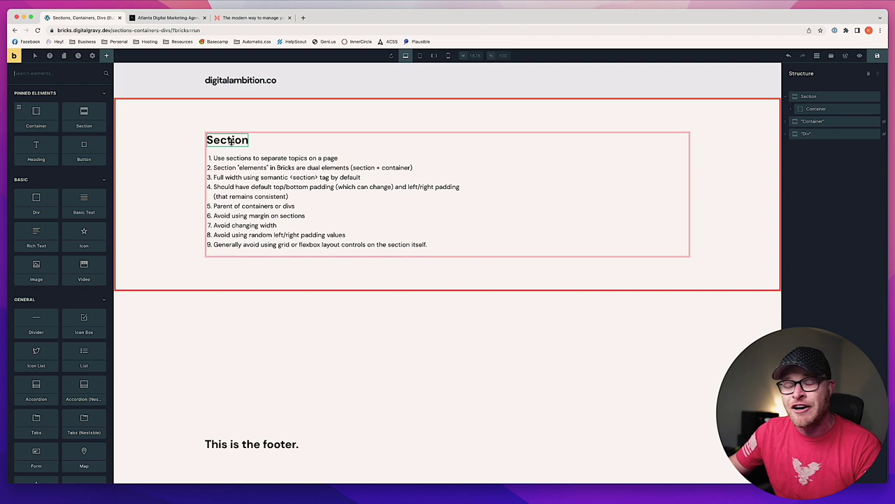
click(277, 142)
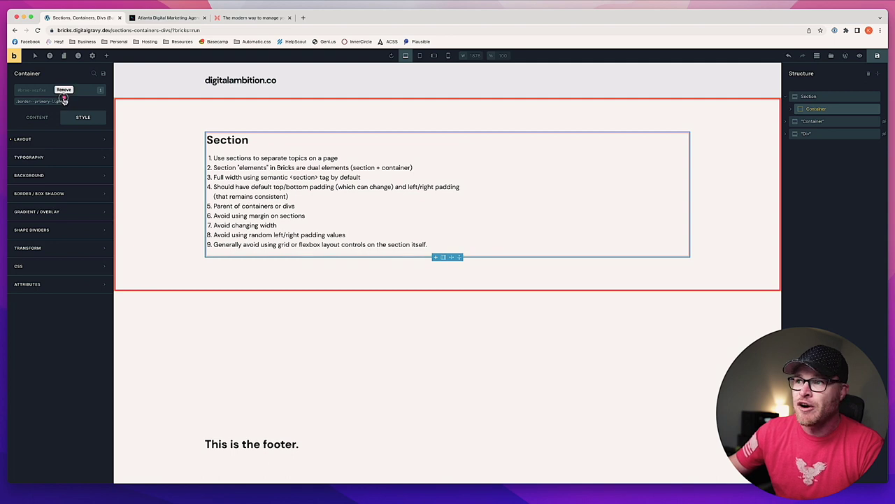
click(62, 101)
click(280, 324)
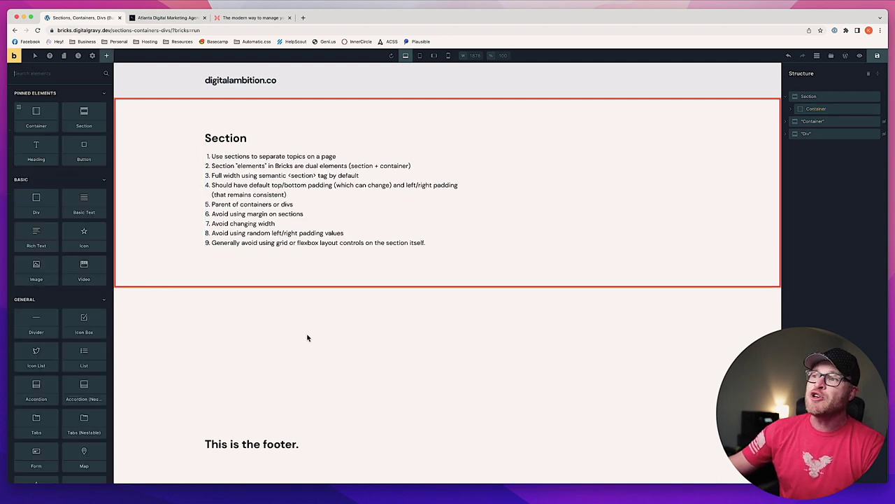
Reapply the border--primary-light class to the container around the section guidelines, and remove it again
click(329, 140)
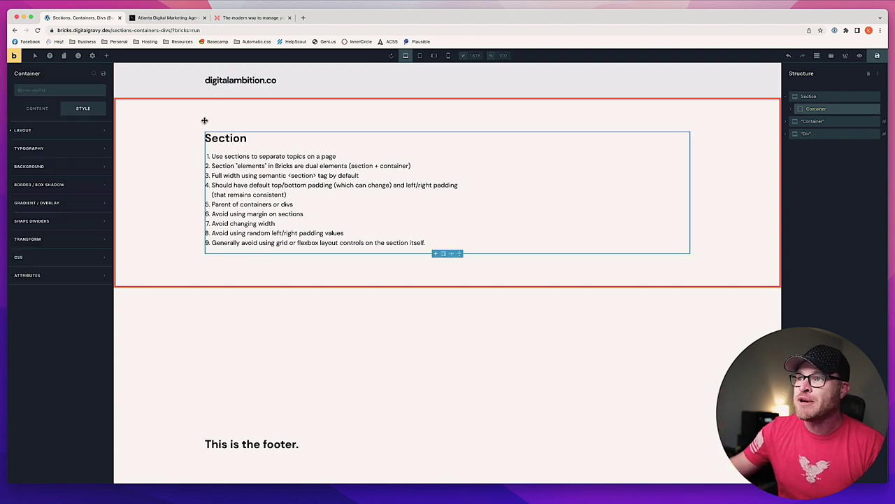
click(69, 93)
text(border)
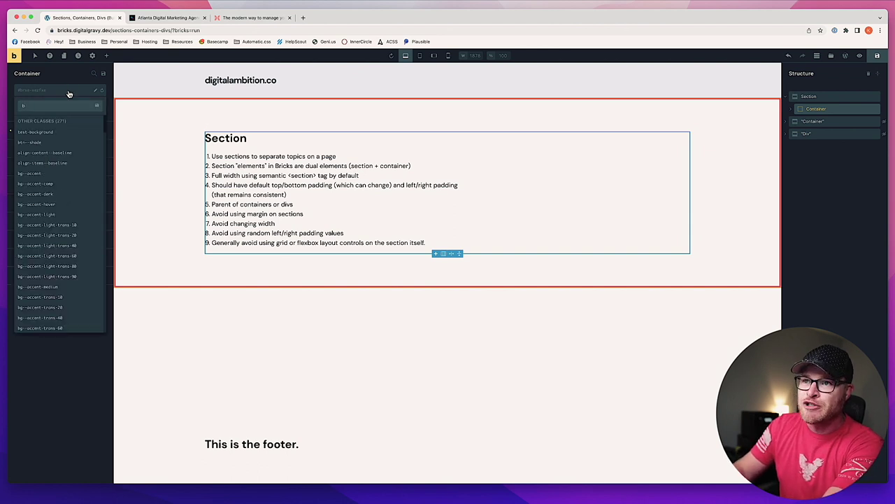
click(61, 143)
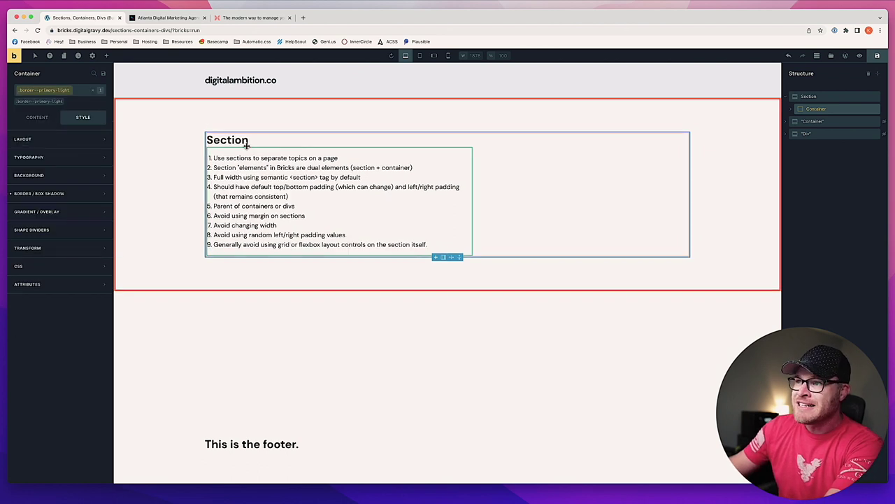
click(183, 175)
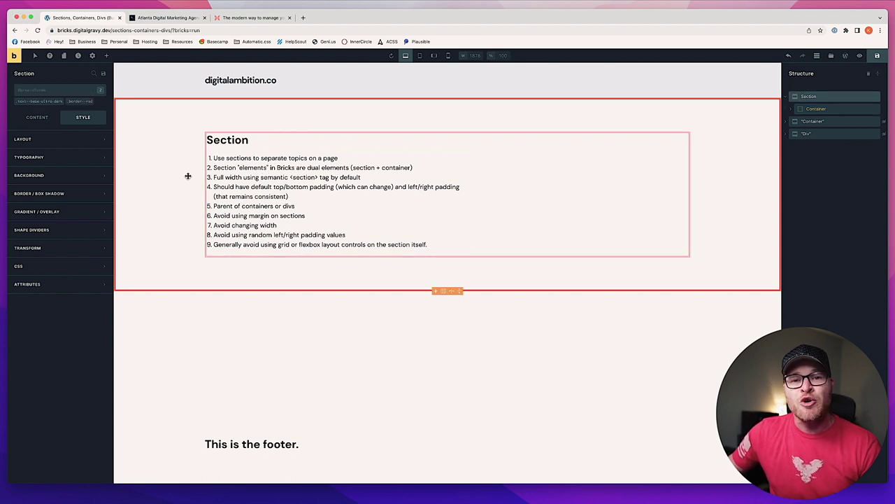
click(295, 140)
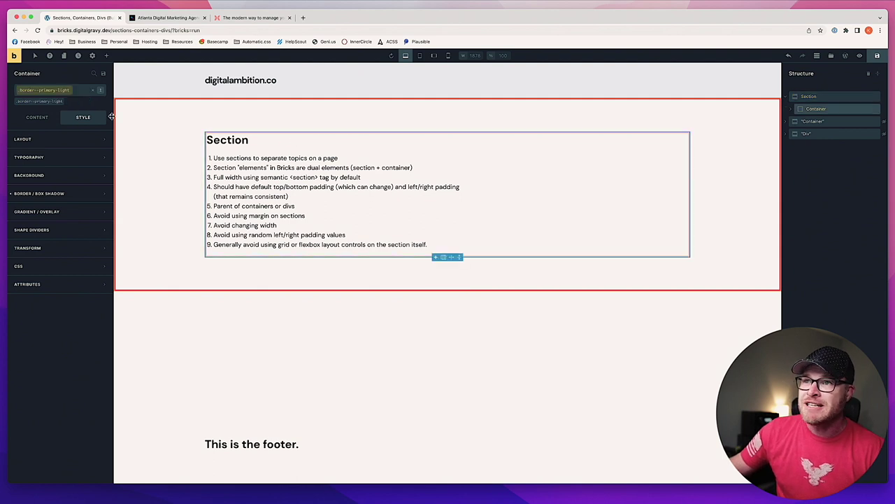
click(58, 100)
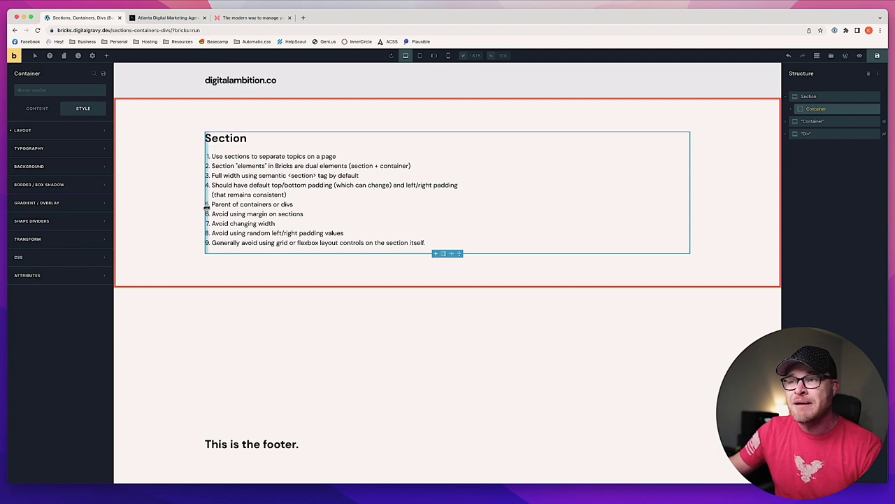
Preview the section's side padding at the tablet and mobile landscape breakpoints, and return to the desktop view
click(420, 55)
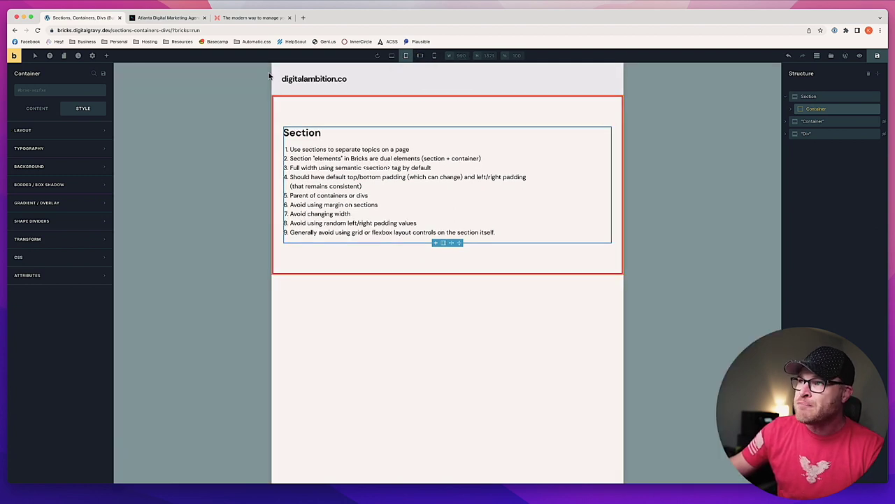
click(420, 56)
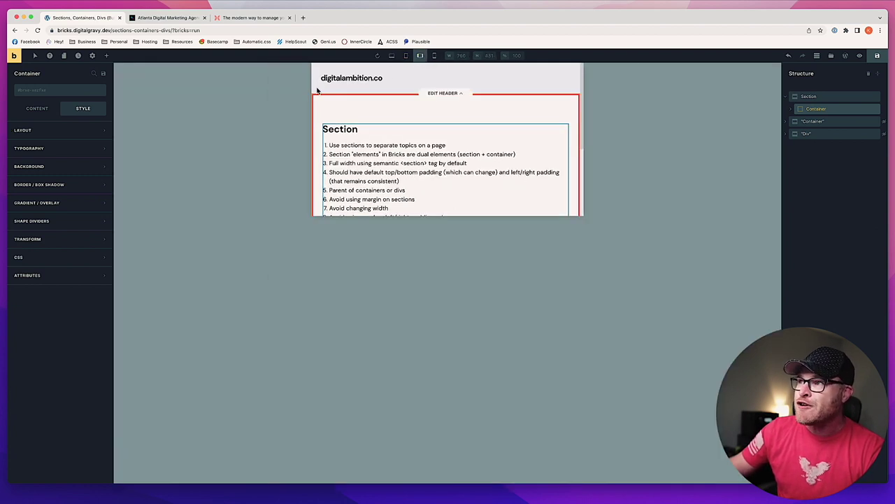
click(391, 56)
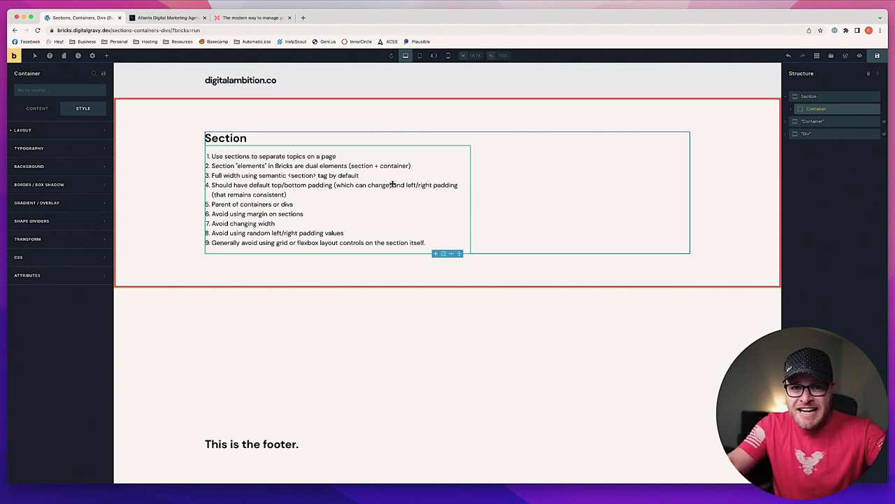
click(420, 55)
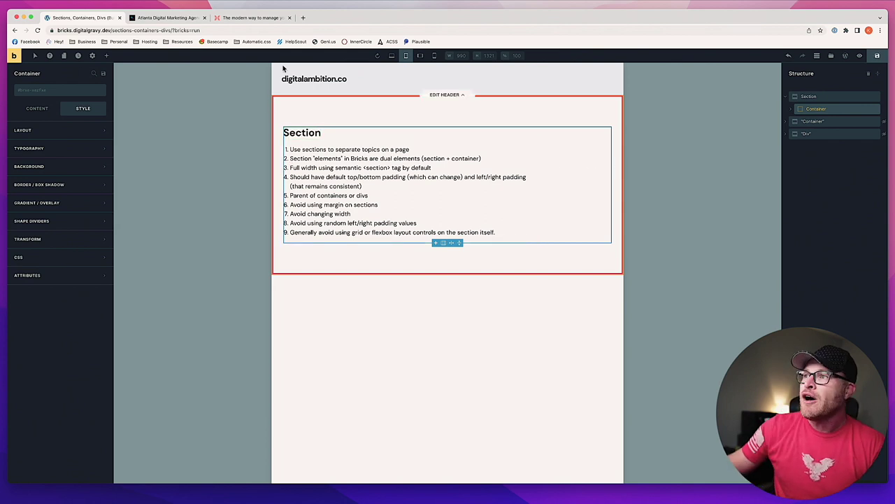
click(390, 55)
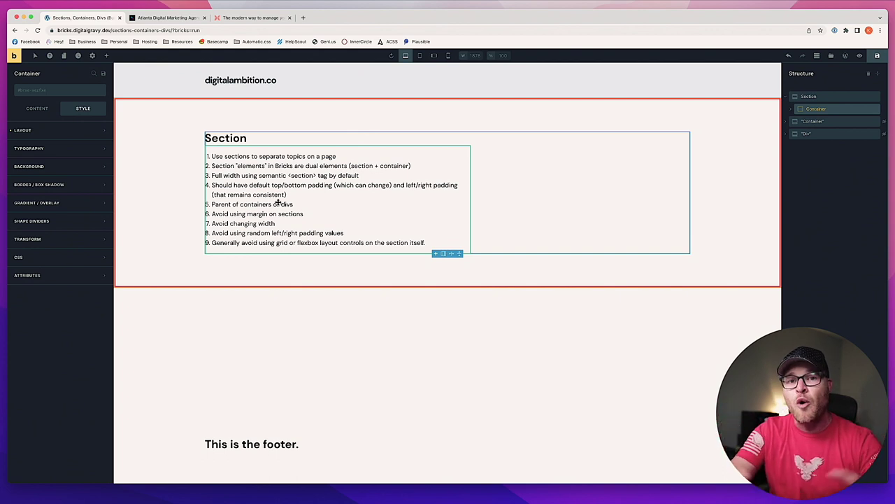
Add a new Section element at the end of the page and delete its inner container
click(284, 341)
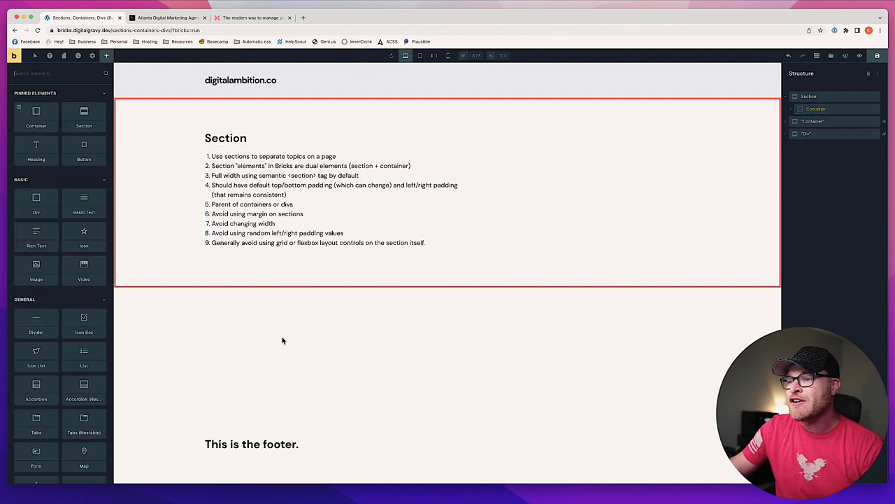
click(70, 72)
text(sec)
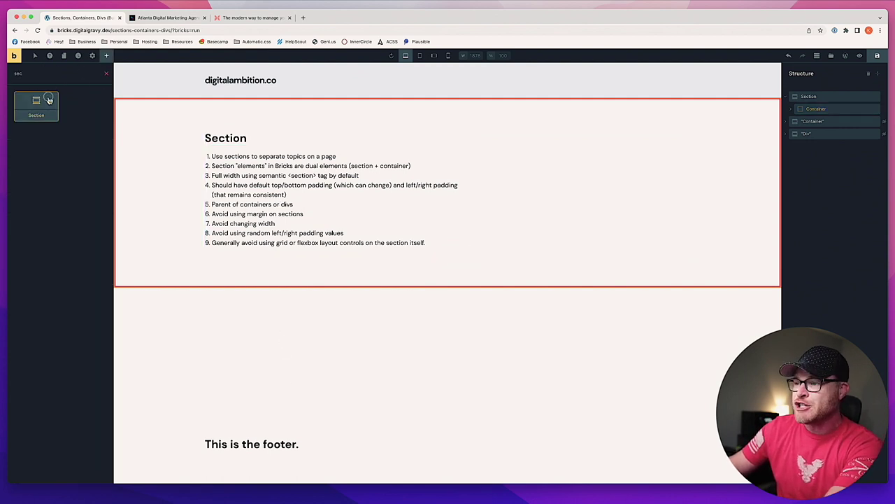
click(36, 106)
click(301, 332)
right_click(314, 334)
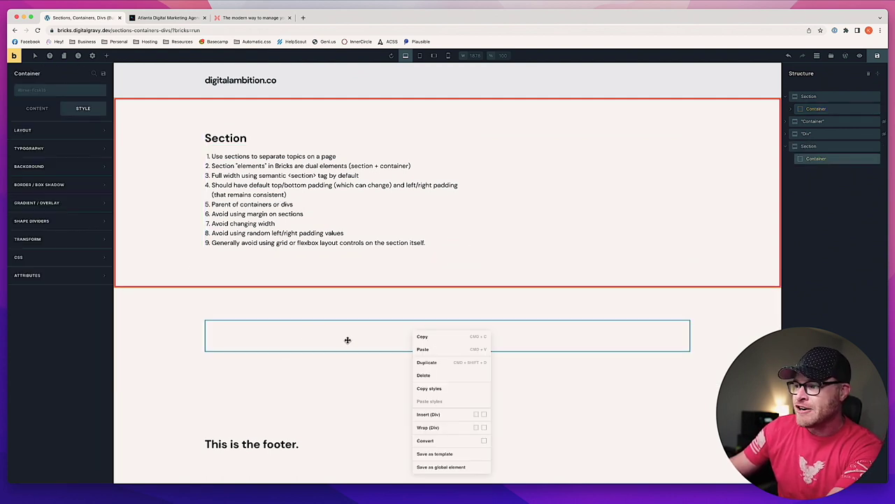
click(420, 373)
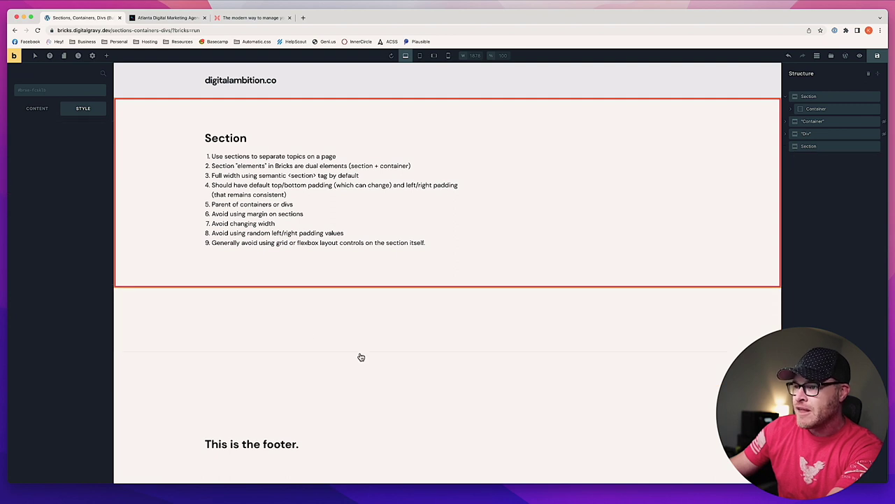
Add a Div directly inside the empty section to demonstrate its width, and delete the demo section
click(283, 302)
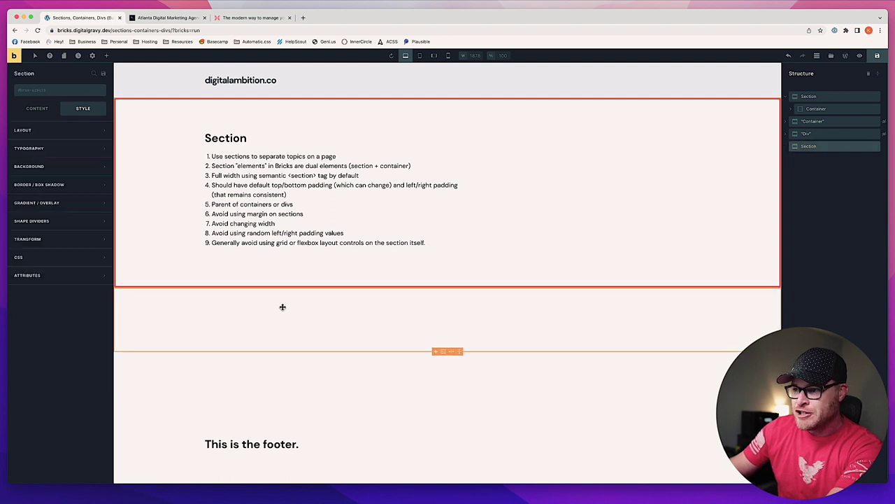
click(107, 56)
text(div)
drag(36, 100, 263, 331)
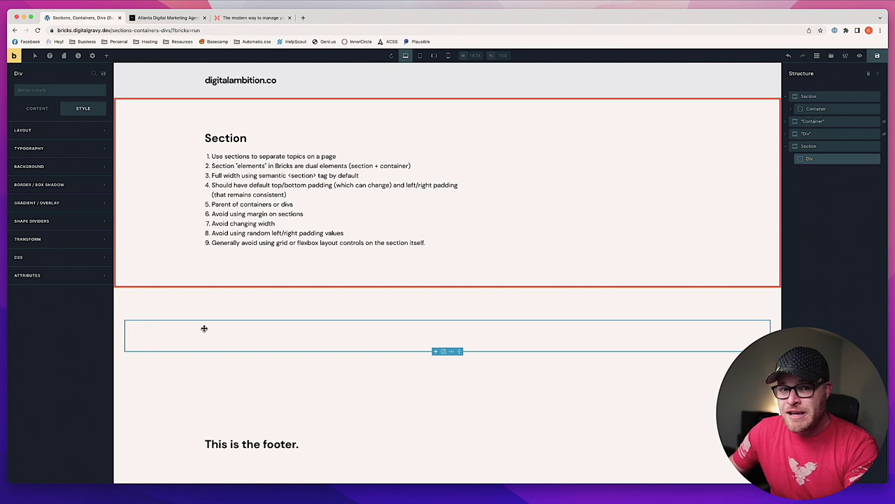
key(Delete)
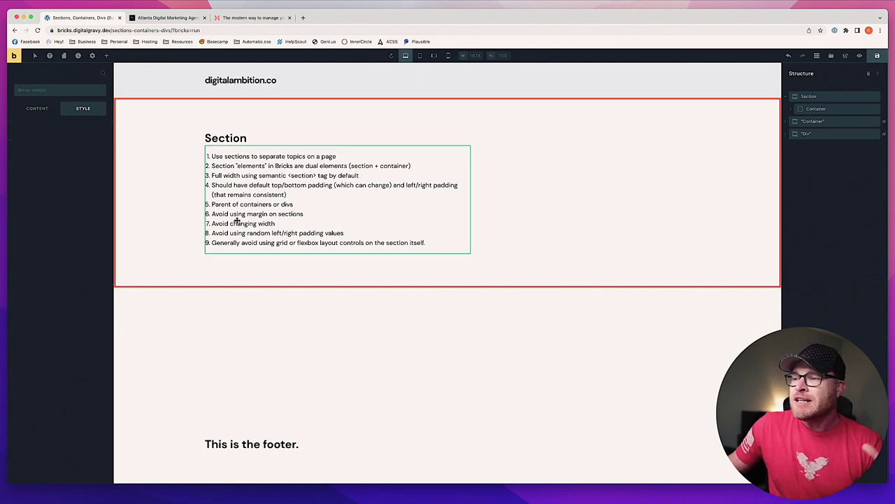
Add a new Section element directly after the section guidelines
click(173, 204)
click(106, 55)
text(sec)
click(37, 105)
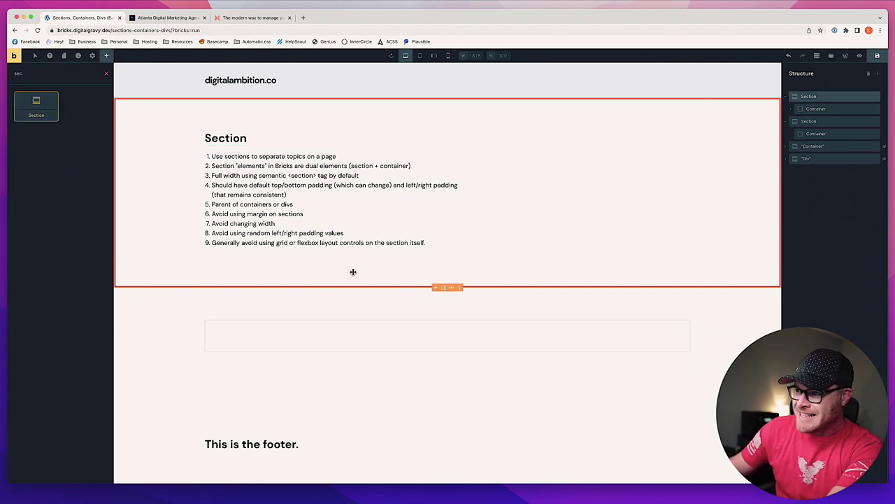
Apply the bg--base-ultra-light class to the new empty section
click(340, 299)
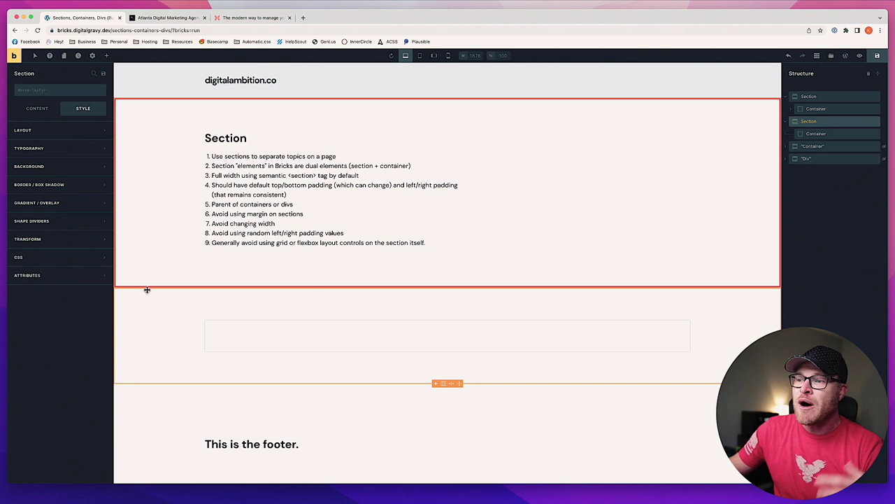
click(62, 91)
text(b)
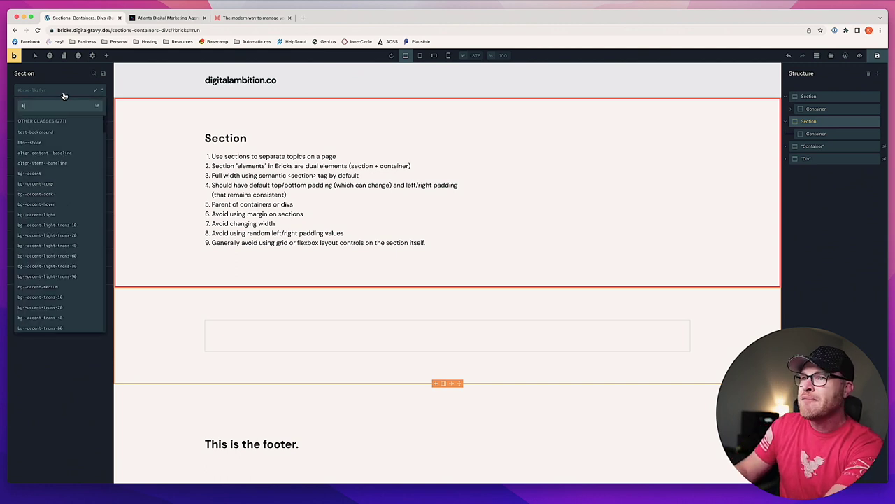
text(g--base-ultra-light)
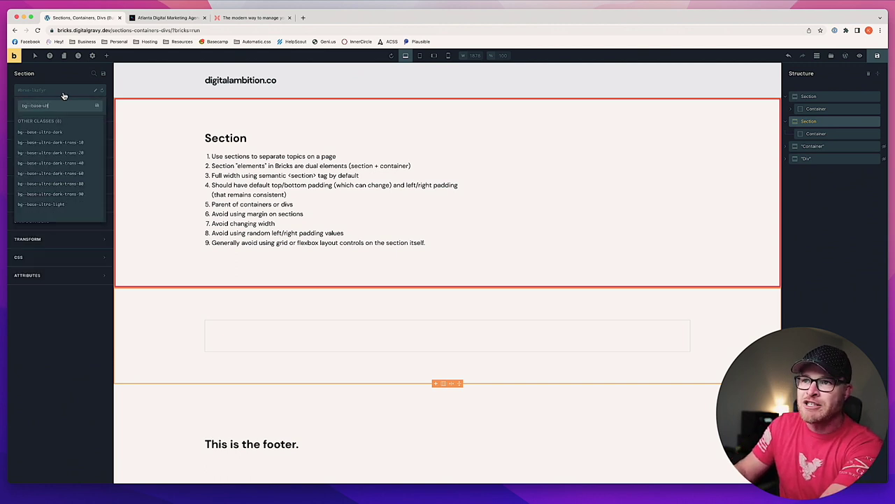
key(Return)
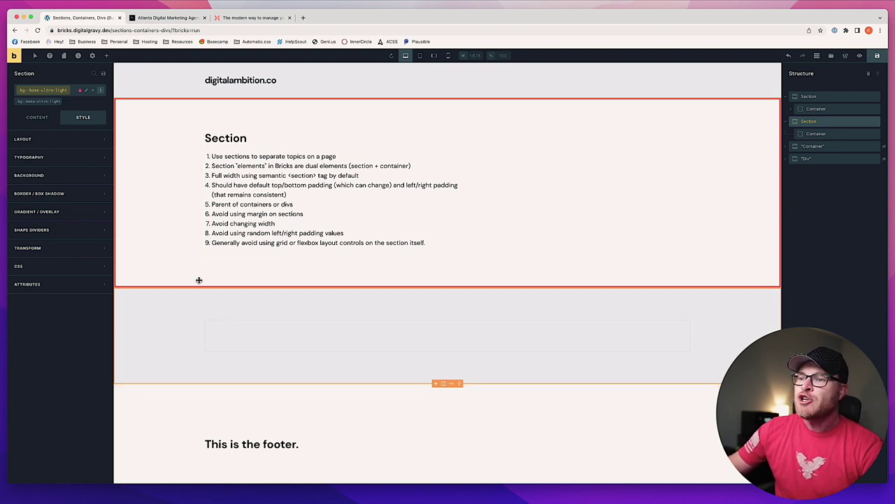
Apply the bg--base-ultra-dark class to the section containing the guidelines list
click(198, 185)
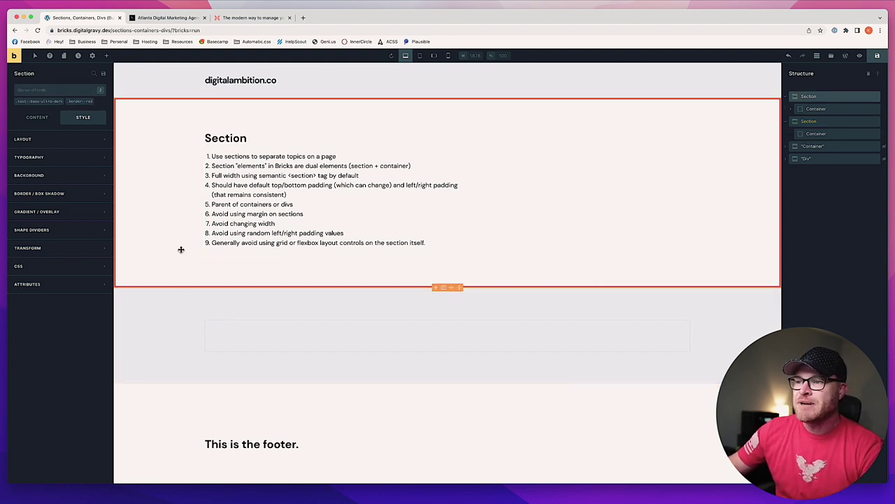
click(59, 92)
text(bg--base-ultra-dar)
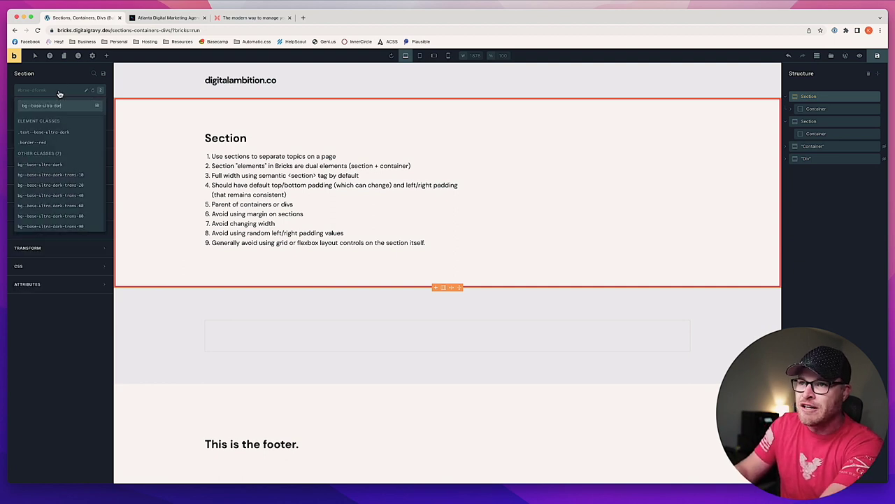
key(Return)
View the page on the front end to check the two adjoining section backgrounds, and return to the builder
click(199, 316)
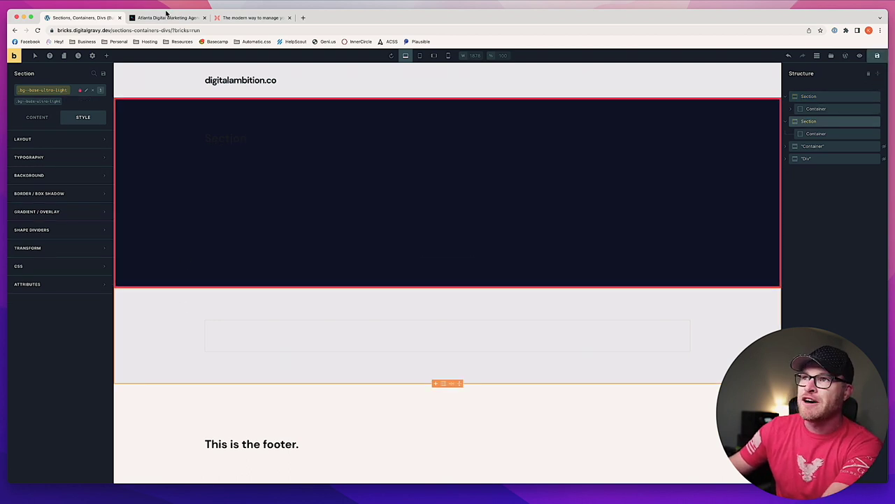
click(32, 55)
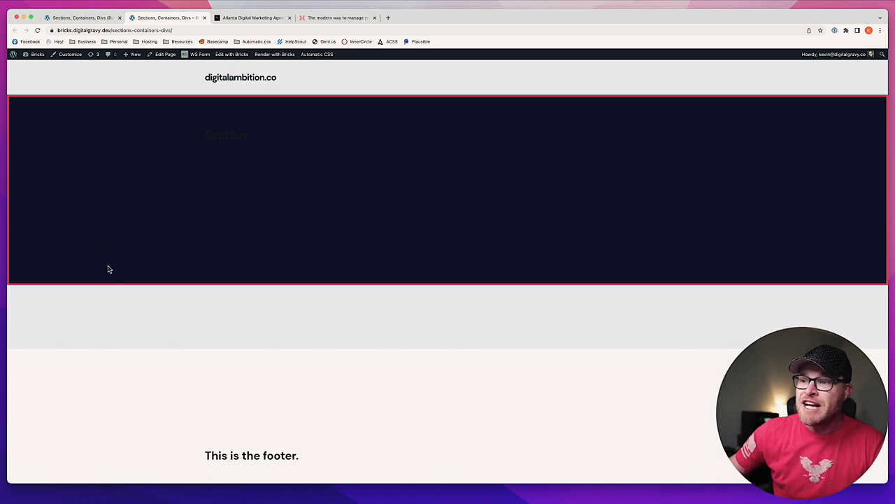
click(83, 17)
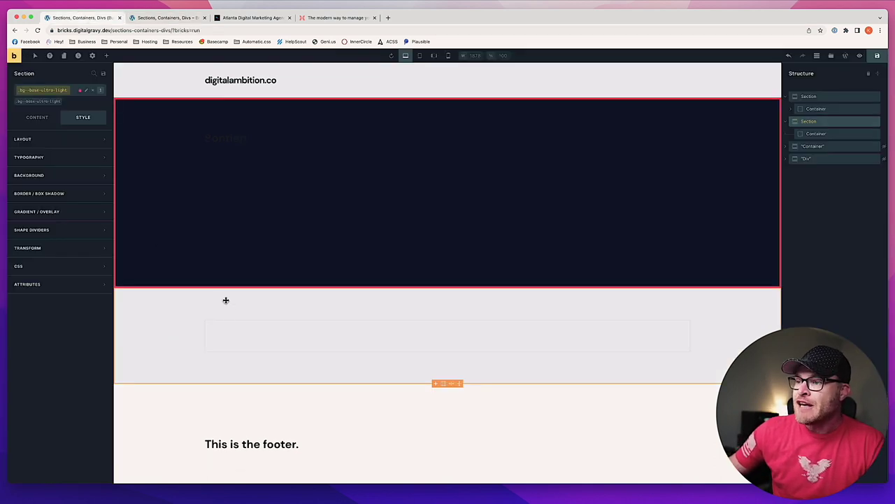
Set the top margin of the light empty section to 80 on its element ID
click(72, 140)
click(75, 92)
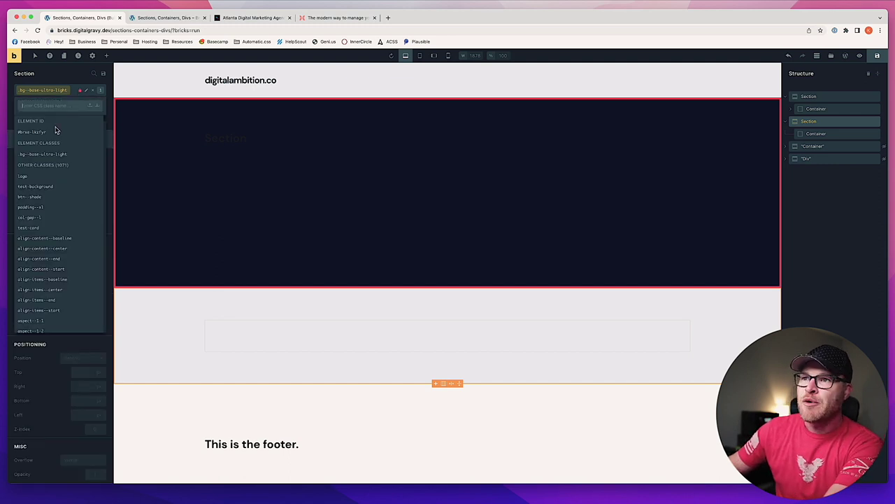
click(57, 130)
click(61, 139)
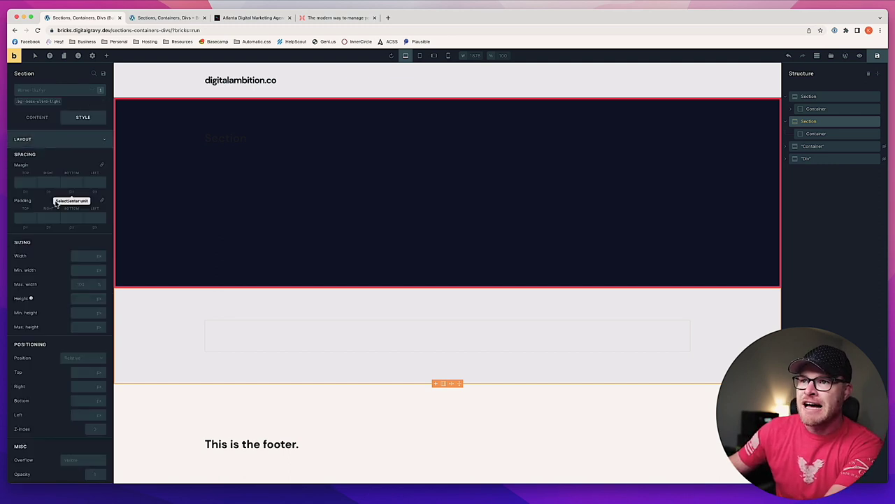
click(25, 182)
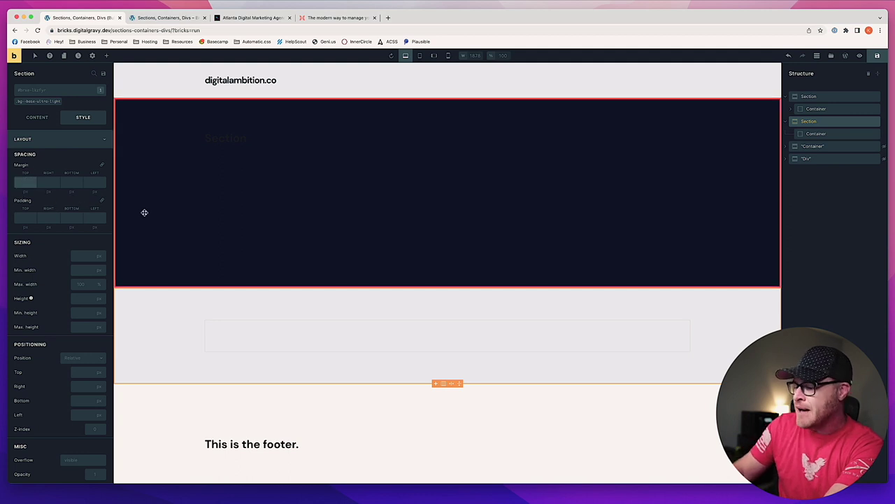
text(80)
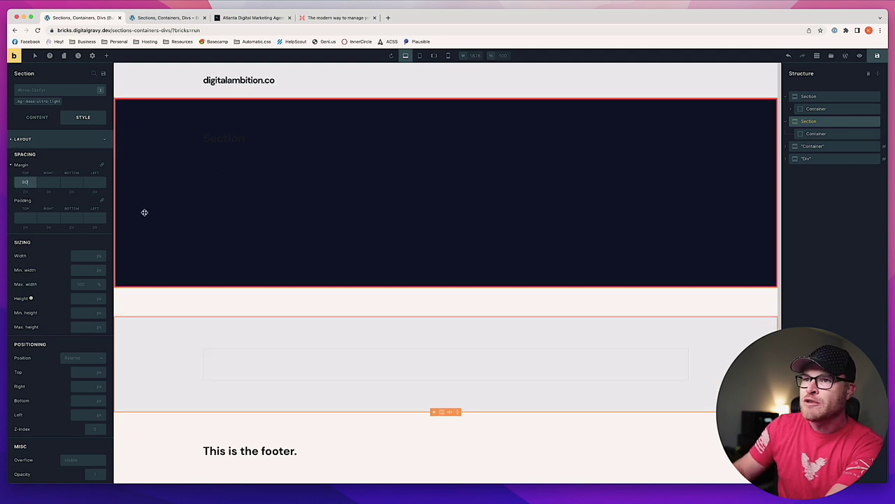
Save the page, check the gap between the dark and light sections on the front end, and return to the builder
click(877, 56)
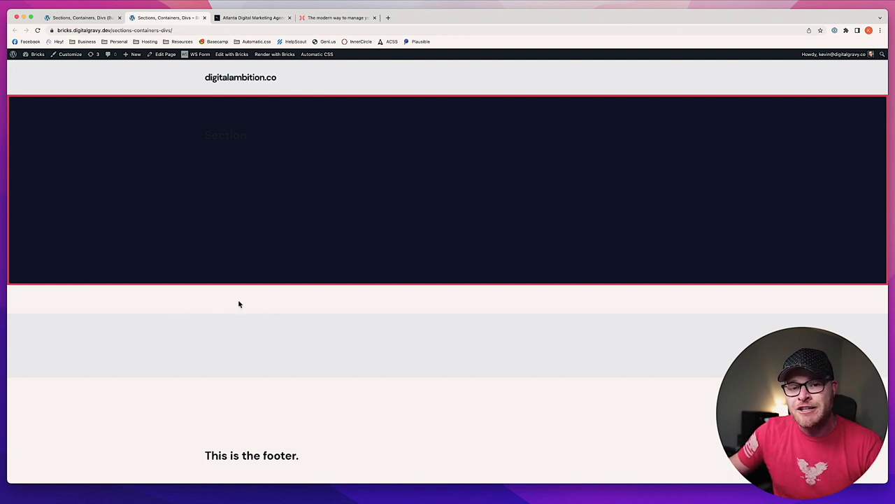
key(ctrl+shift+Tab)
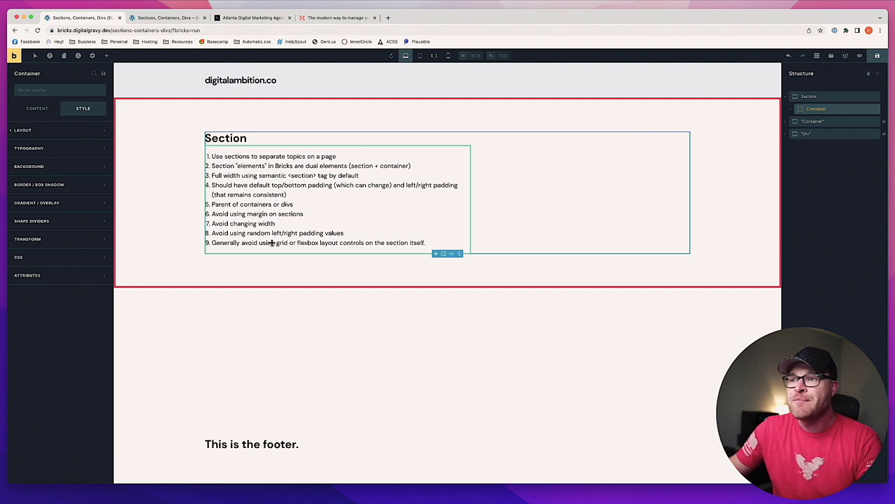
Set the display of the section holding the guidelines list to flex with a horizontal direction
click(151, 158)
click(40, 119)
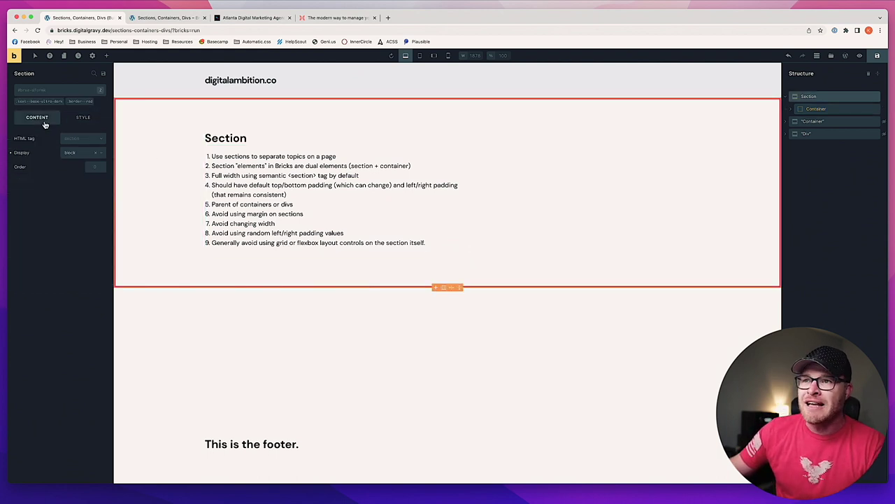
click(79, 156)
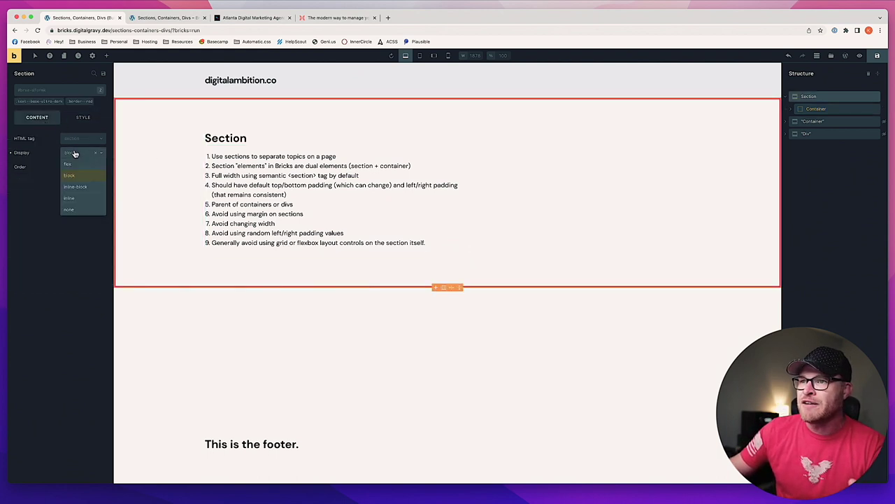
click(77, 163)
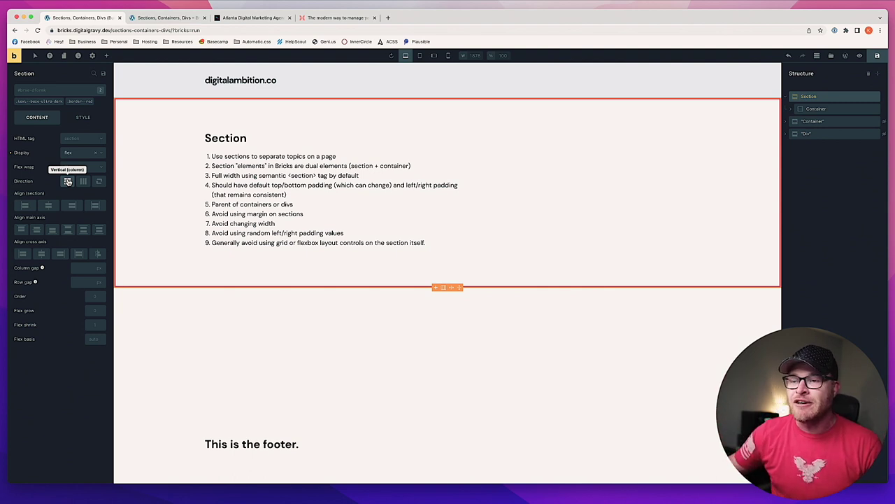
click(83, 181)
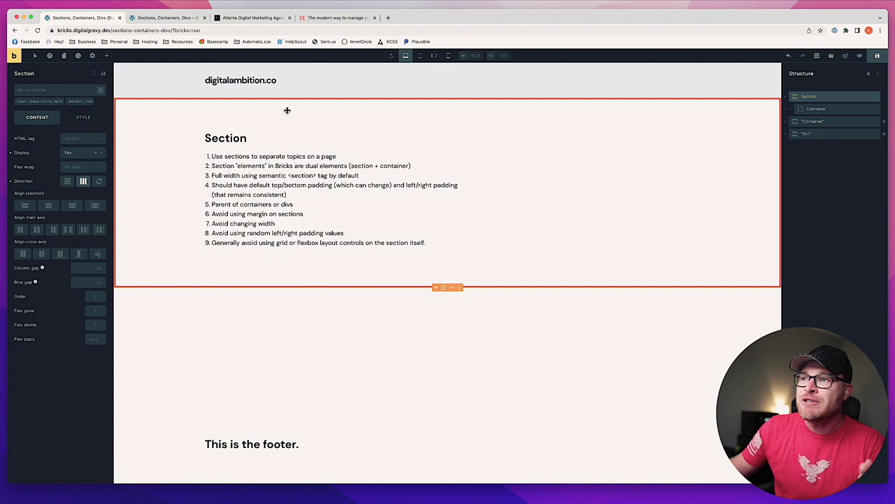
Add a second container inside the section beside the one with the guidelines list
click(107, 56)
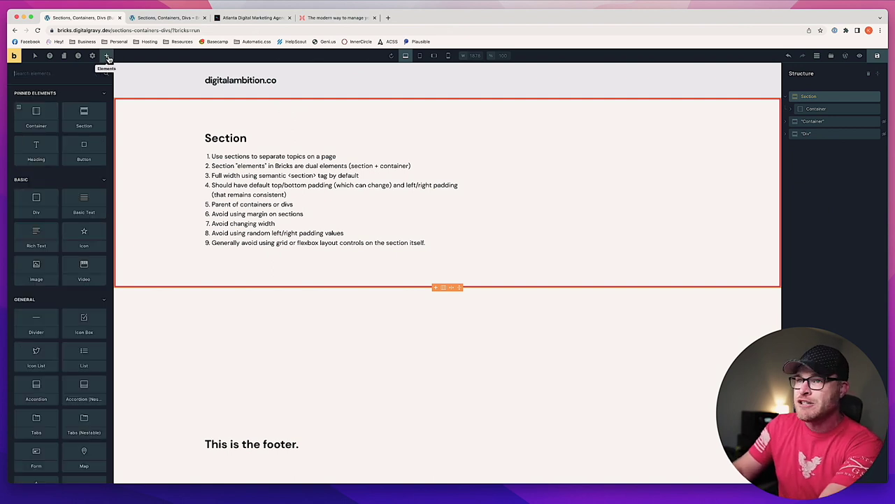
text(contain)
click(36, 105)
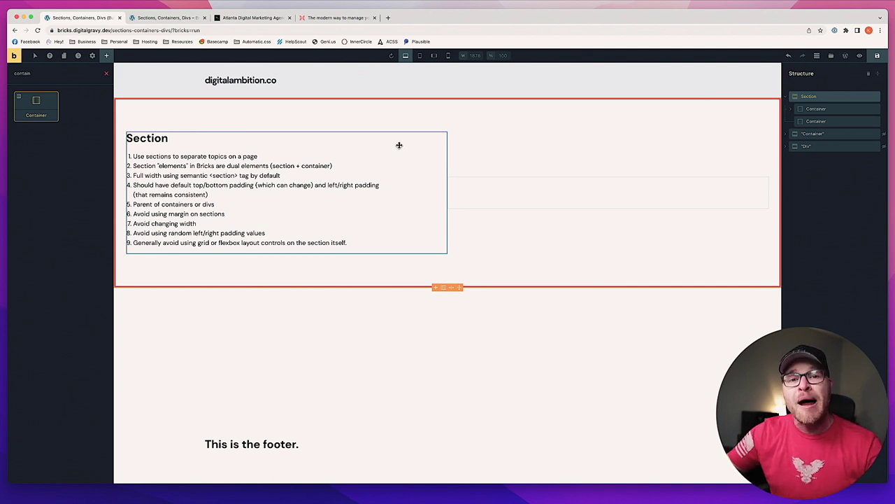
Delete the empty second container from the section
click(559, 194)
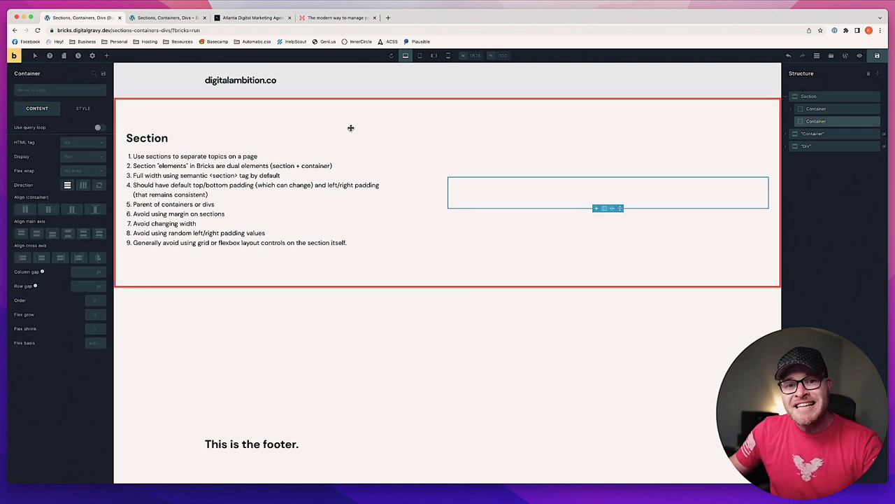
right_click(581, 190)
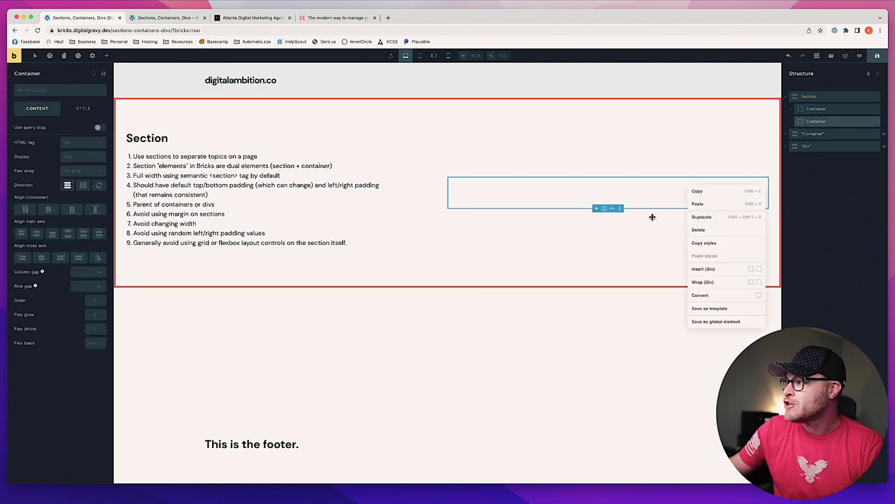
click(720, 230)
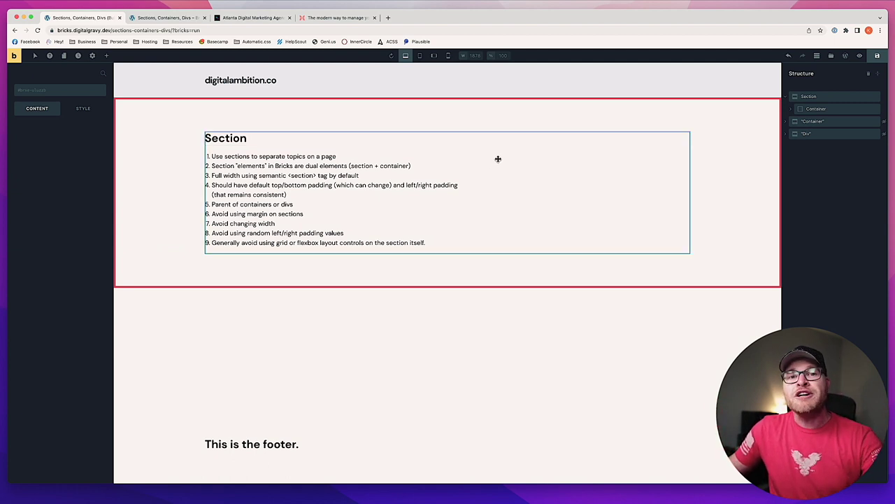
Add another empty container to the section and move the "Section" heading out of its container directly into the section
click(303, 114)
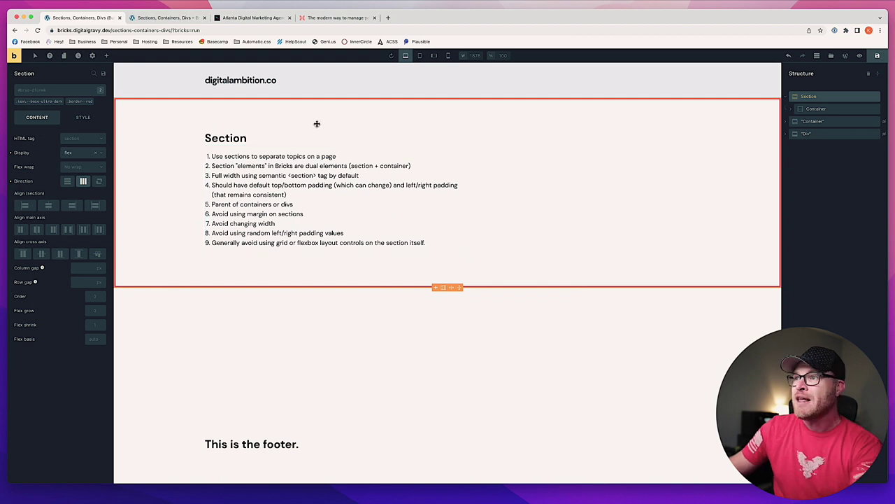
click(107, 56)
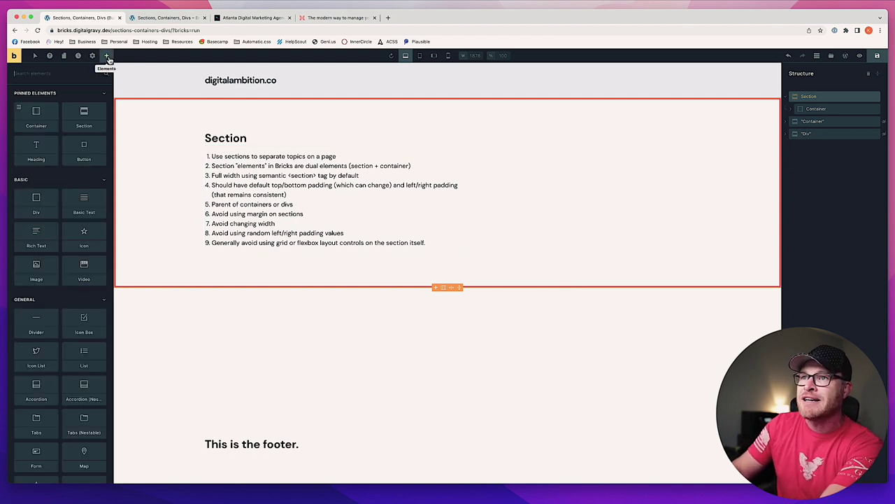
text(conta)
drag(56, 105, 494, 193)
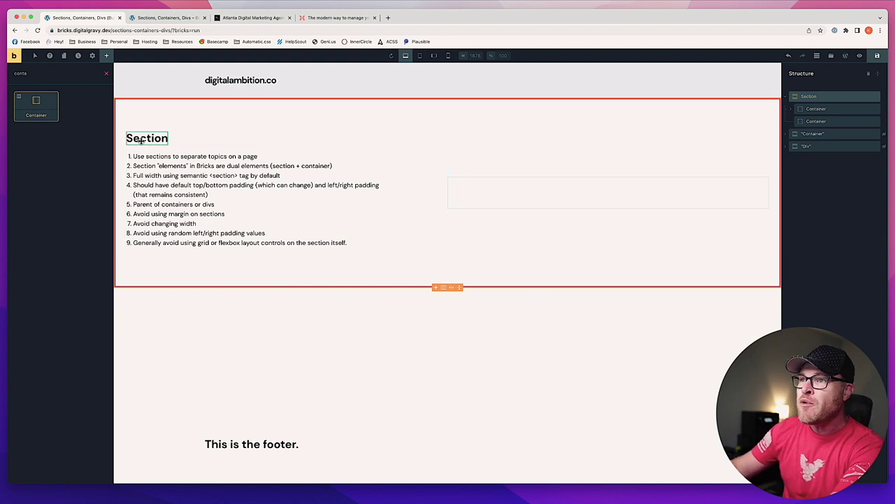
drag(141, 140, 358, 112)
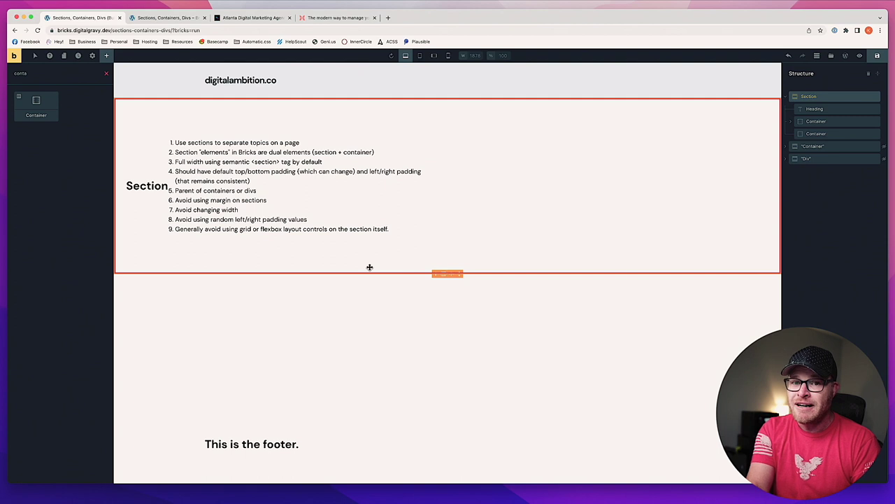
Delete the empty container below the guidelines list, leaving the heading directly in the section
drag(369, 266, 370, 270)
right_click(301, 254)
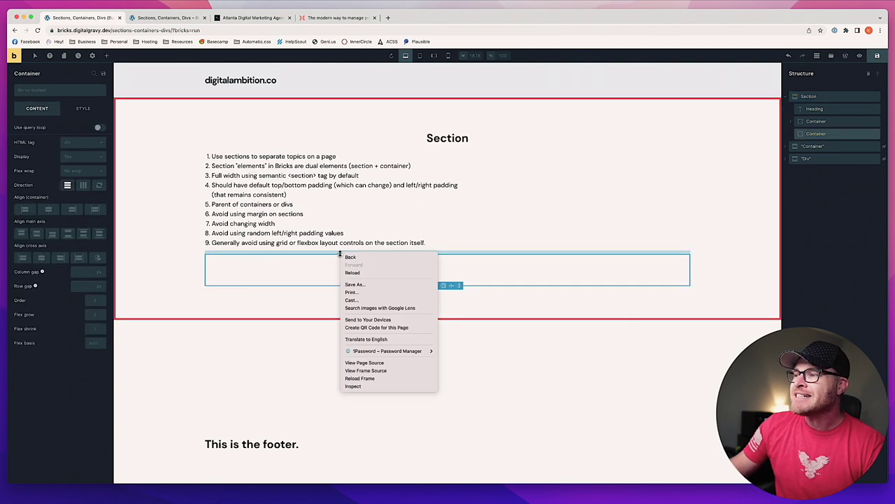
right_click(406, 283)
click(436, 307)
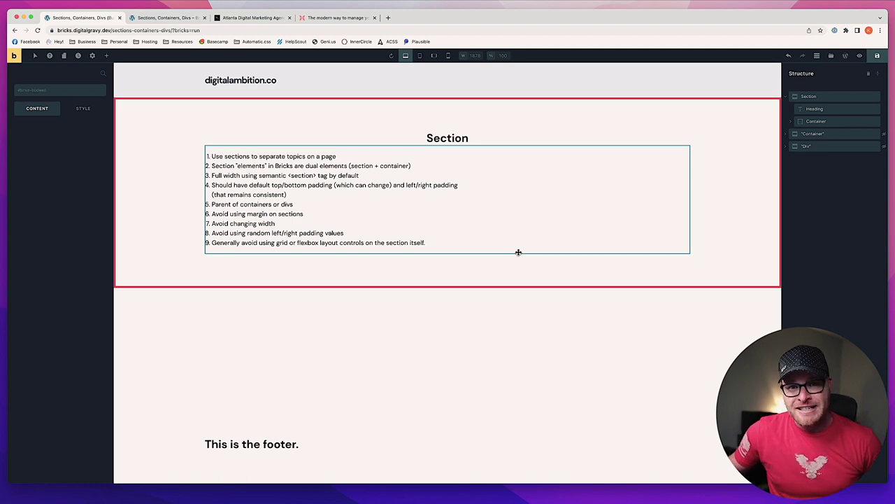
Unhide the "Container" section and revert the "Section" heading to its place inside the first section's container
click(871, 135)
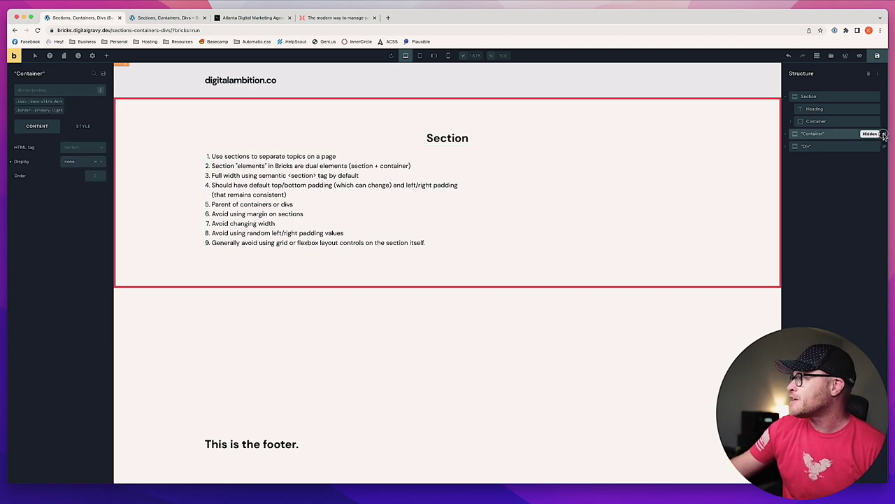
click(884, 134)
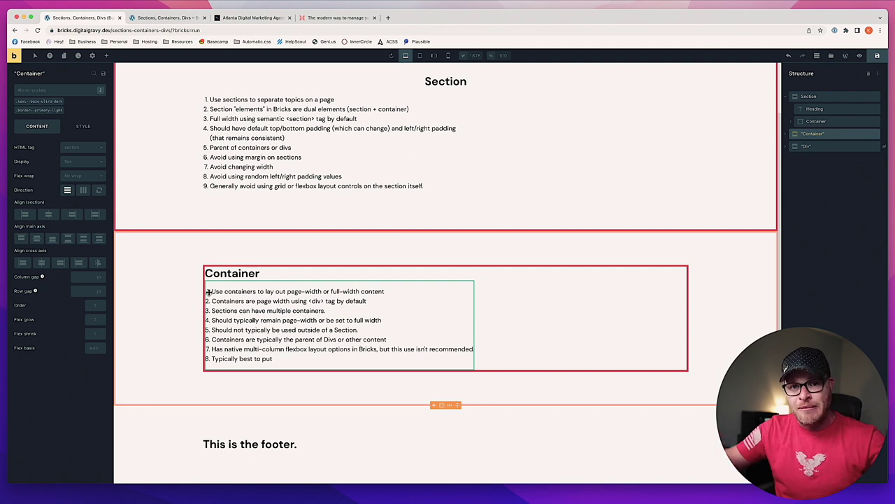
key(super+z)
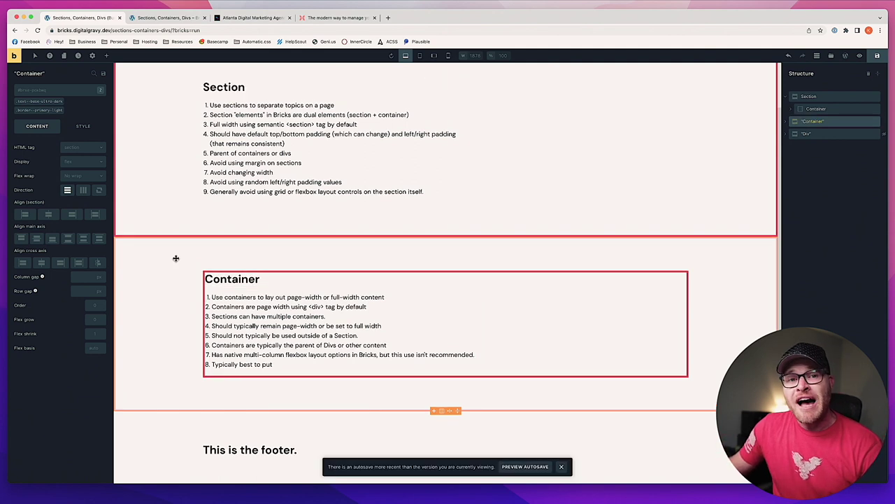
Set the width of the container holding the "Container" guidelines to 100%
click(490, 283)
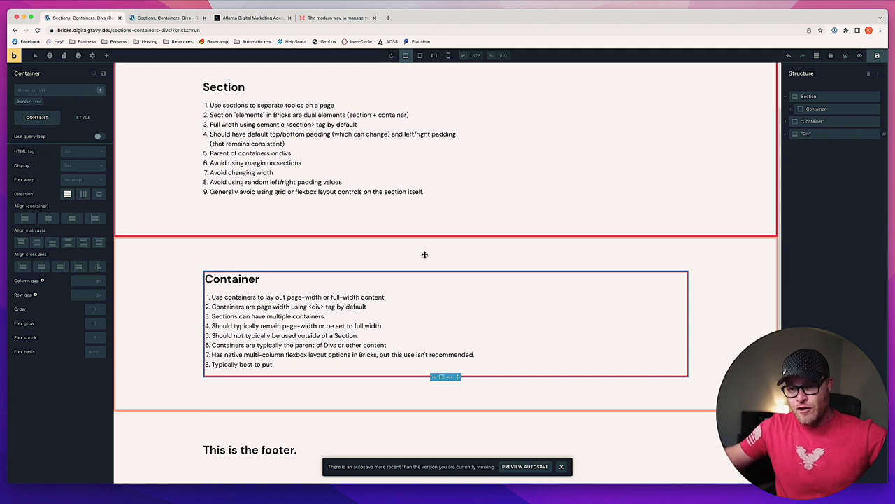
click(82, 117)
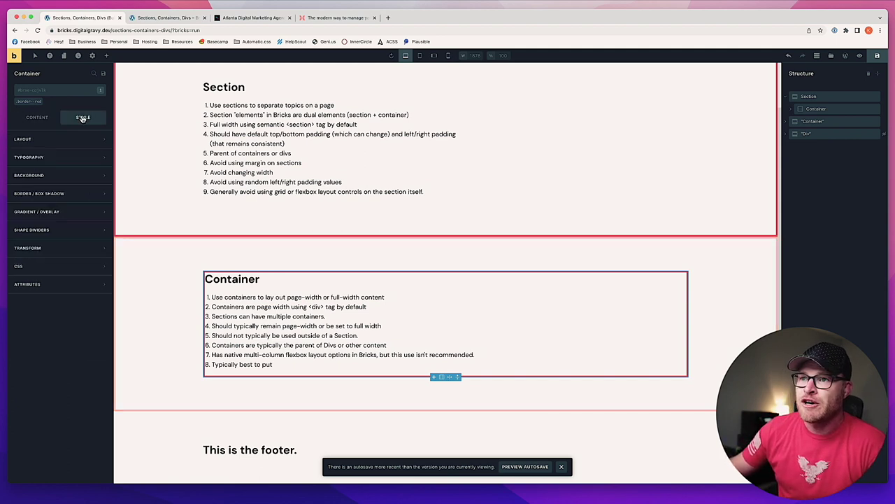
click(63, 143)
click(77, 256)
text(100)
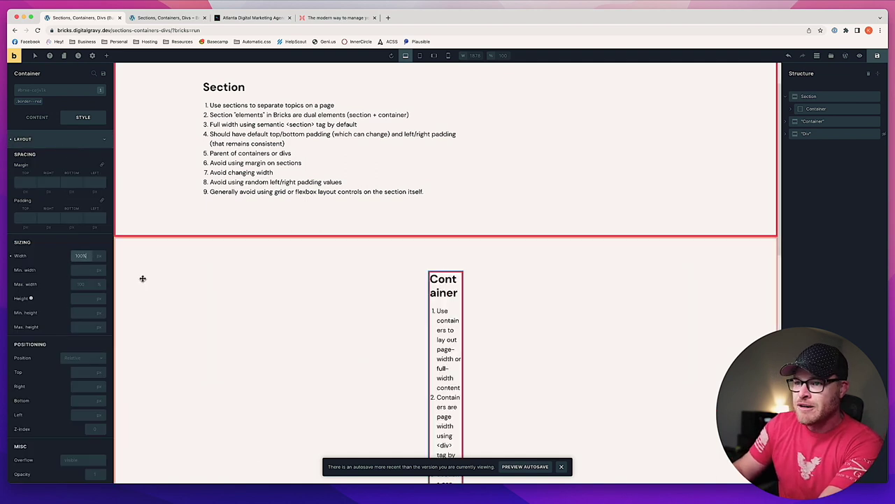
key(Return)
Preview the full-width container at the smaller device breakpoints and return to the desktop view
click(203, 297)
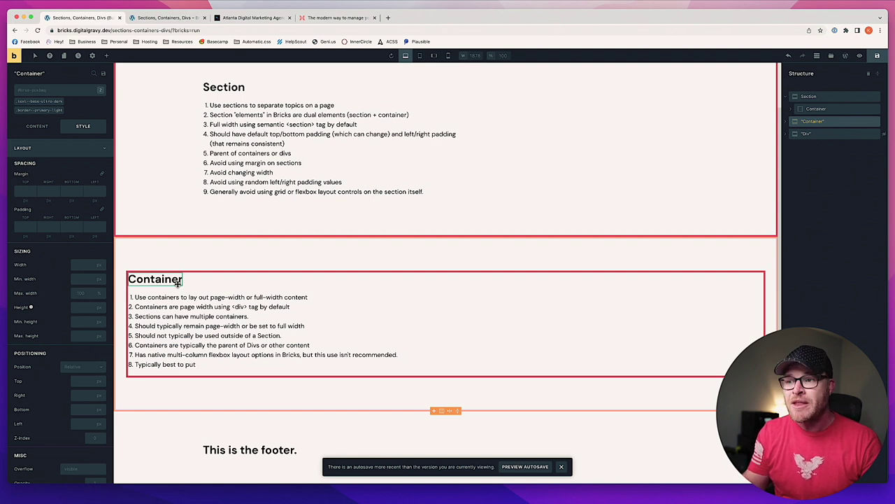
click(420, 55)
click(434, 56)
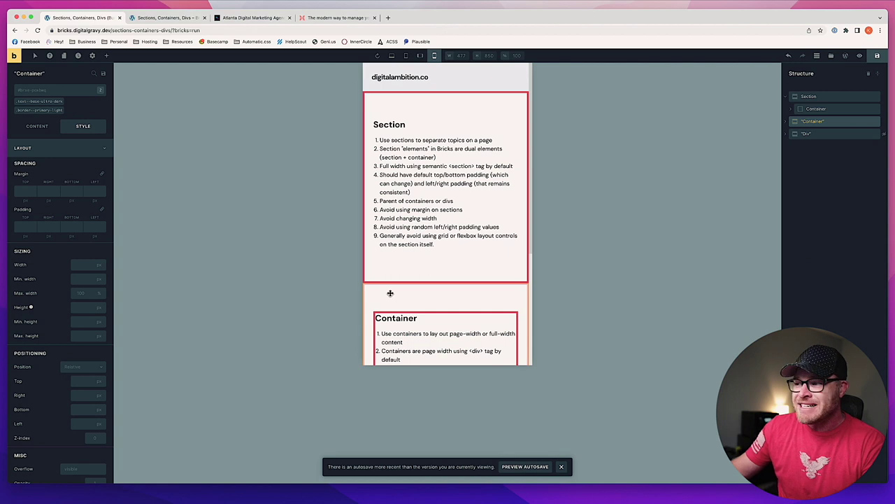
click(392, 56)
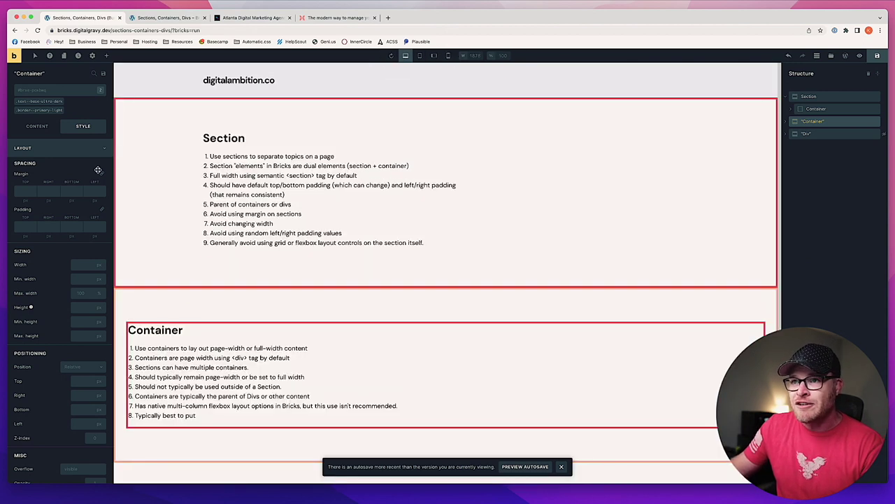
Apply the bg--base-ultra-light class to the "Container" section
click(62, 90)
text(bg--base-)
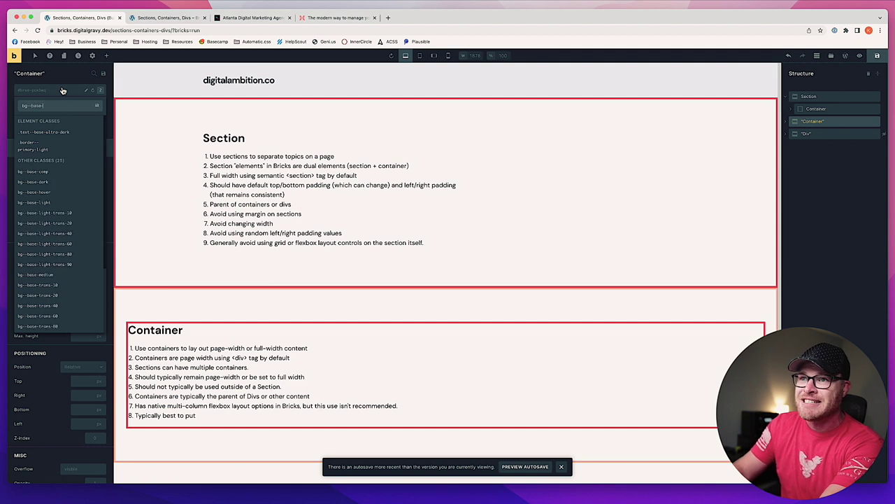
text(ultra-light)
key(Return)
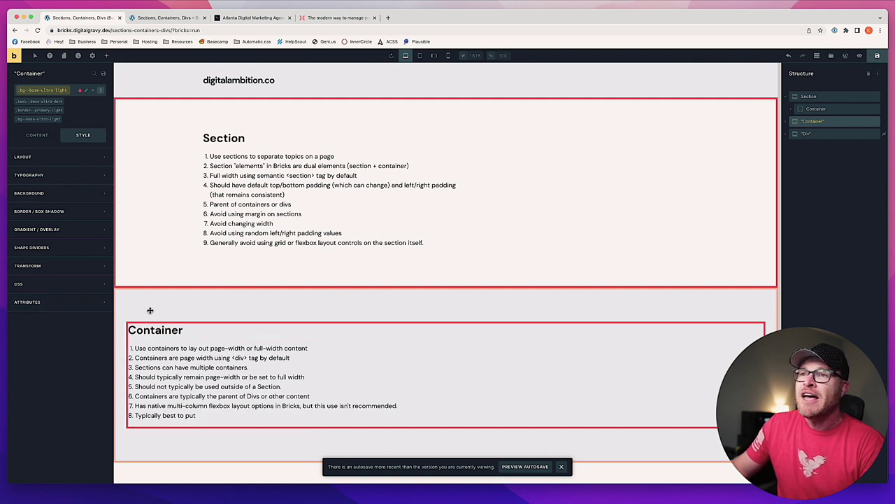
Set the right and left padding of the "Container" section to 0 on its element ID
click(73, 91)
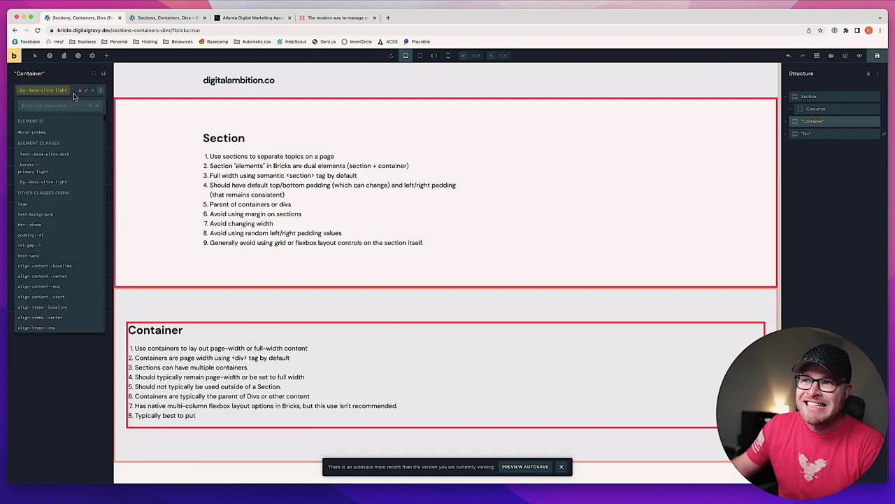
click(42, 136)
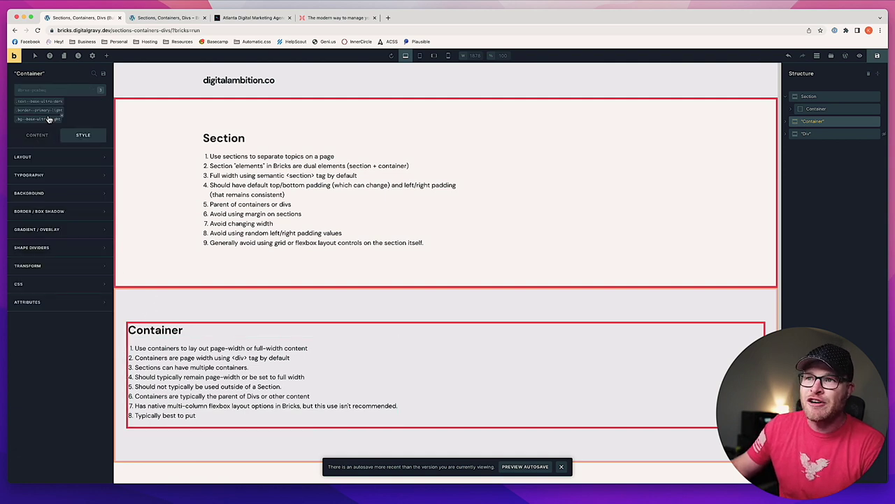
click(56, 157)
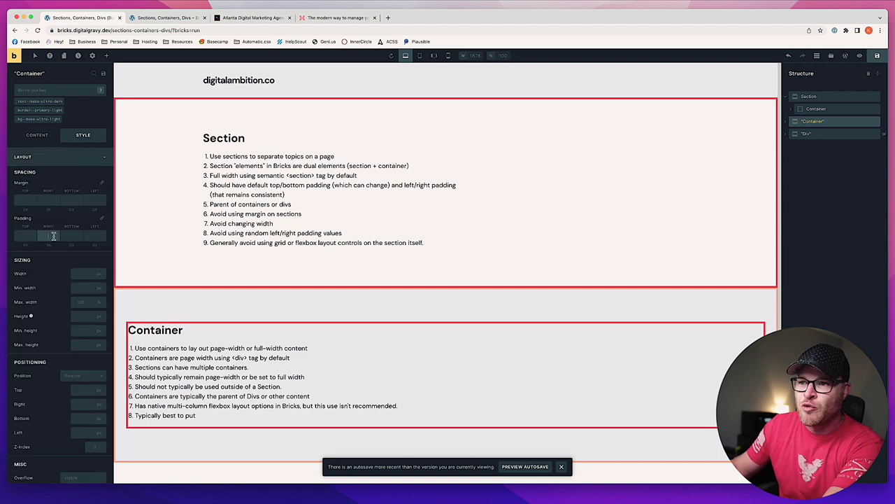
click(47, 236)
text(0)
click(94, 235)
text(0)
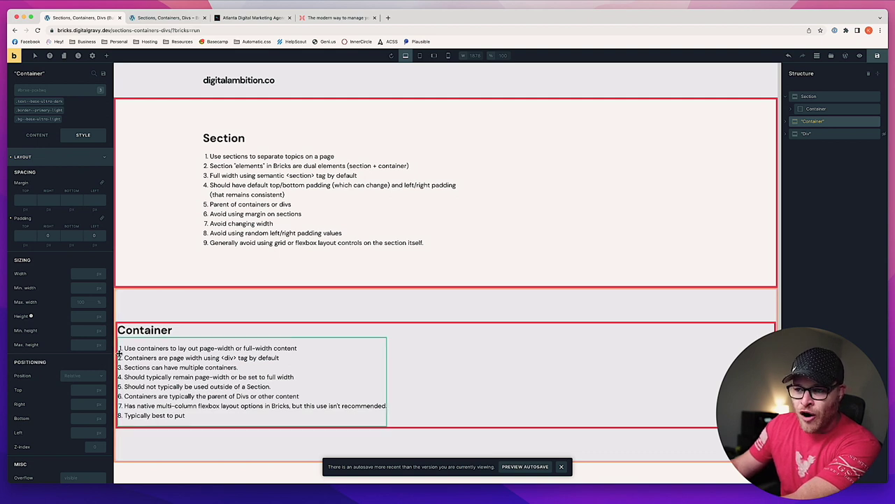
Clear the left and right padding values of the "Container" section
click(93, 236)
key(BackSpace)
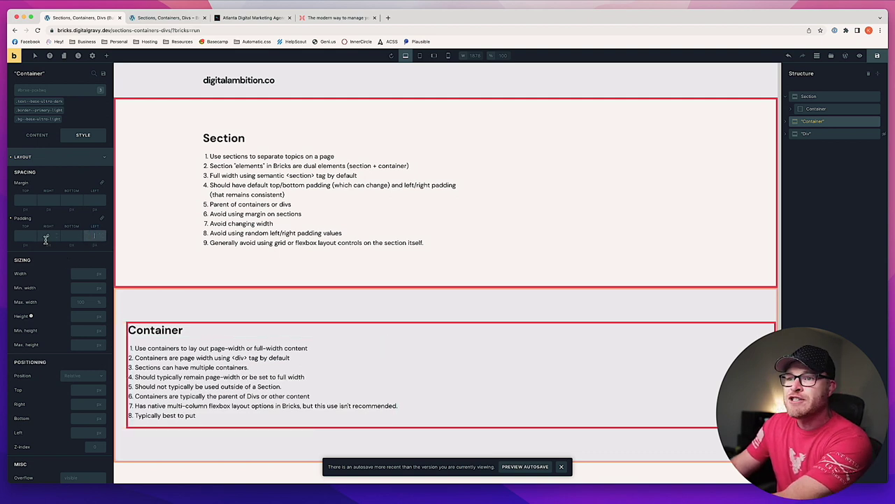
click(47, 236)
key(BackSpace)
click(61, 92)
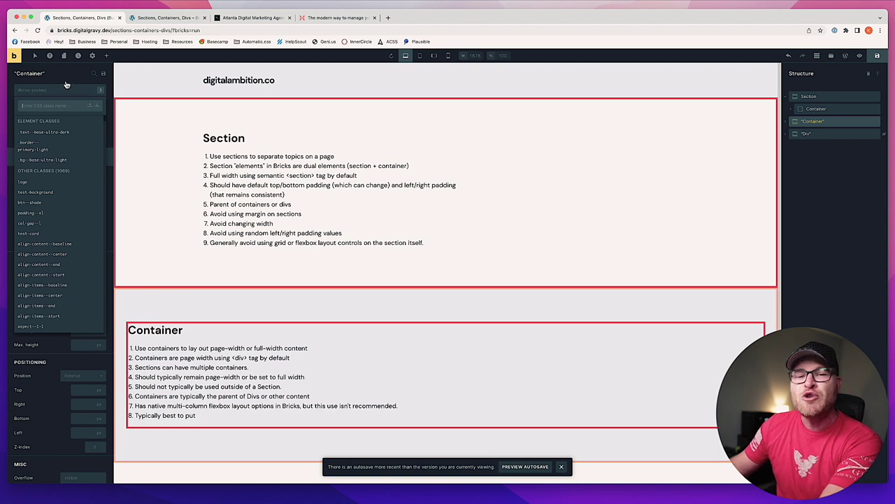
click(73, 77)
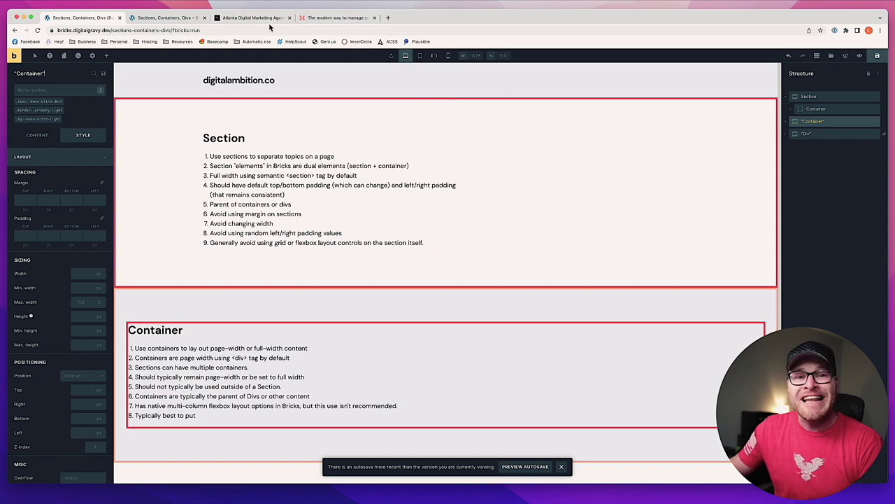
Examine the section layout on the Monarch website, glance at the other open pages, and return to the page builder
click(337, 17)
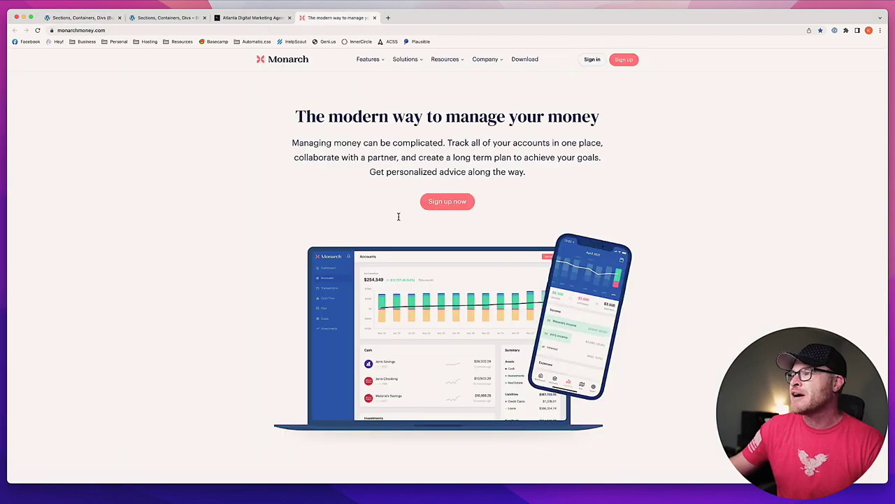
scroll(403, 235, down, 5)
scroll(403, 235, down, 6)
scroll(406, 235, up, 1)
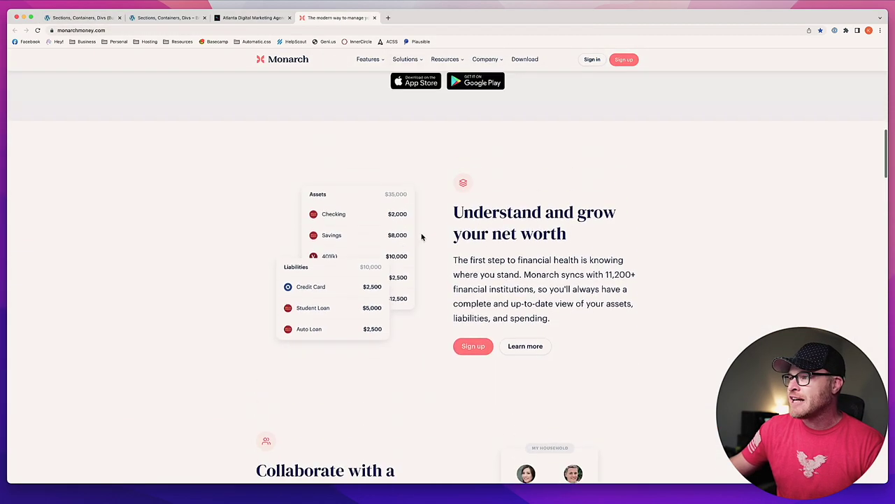
scroll(420, 236, down, 1)
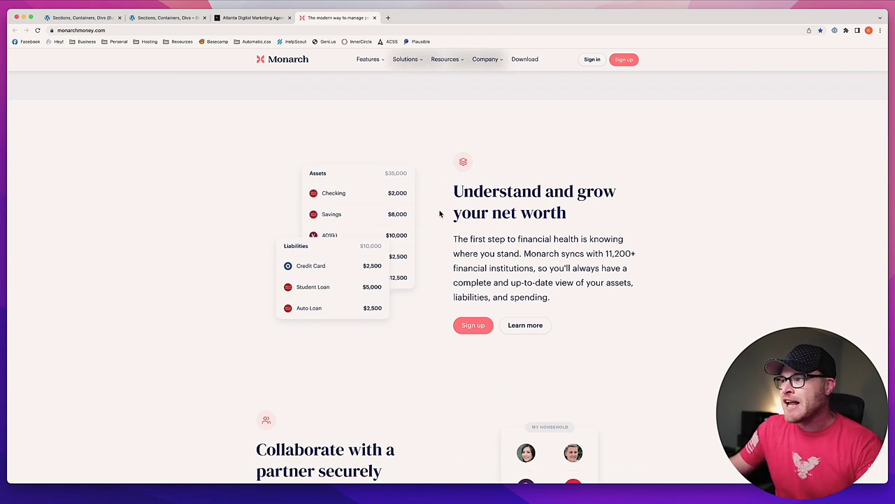
click(242, 19)
click(162, 19)
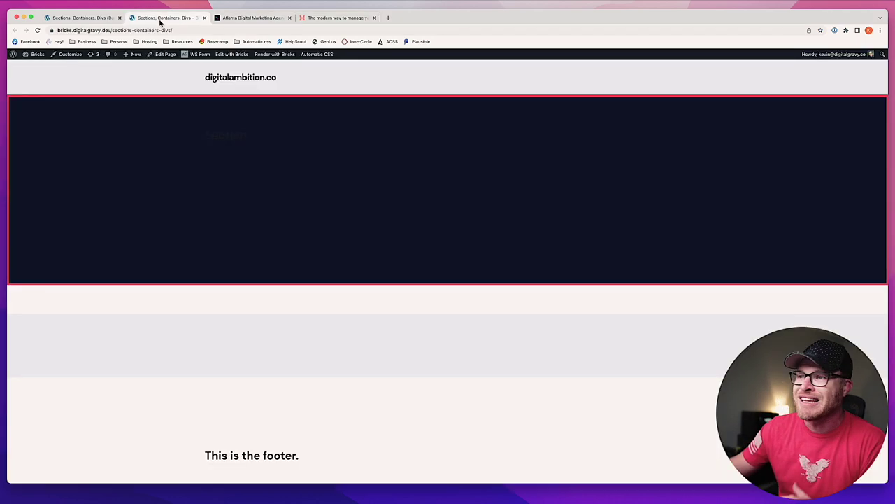
click(72, 19)
scroll(362, 306, down, 2)
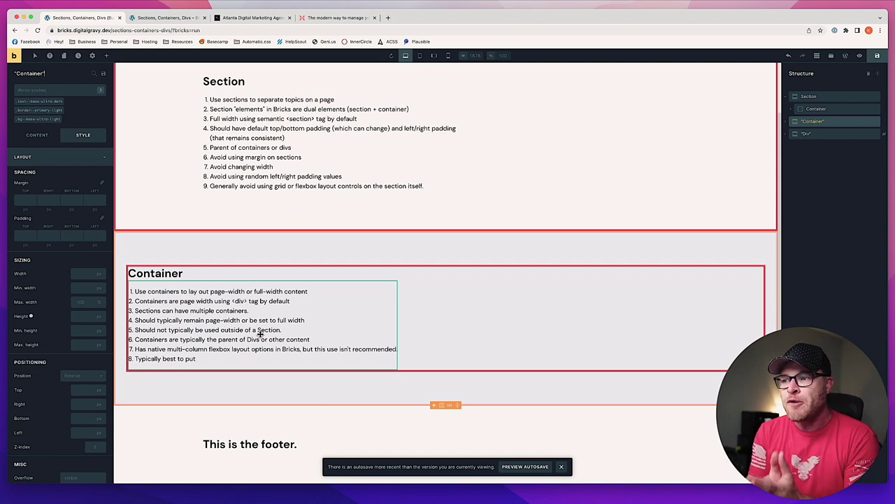
Save the page and open its front-end view in a new tab at the full-width Container section
click(186, 17)
key(super+r)
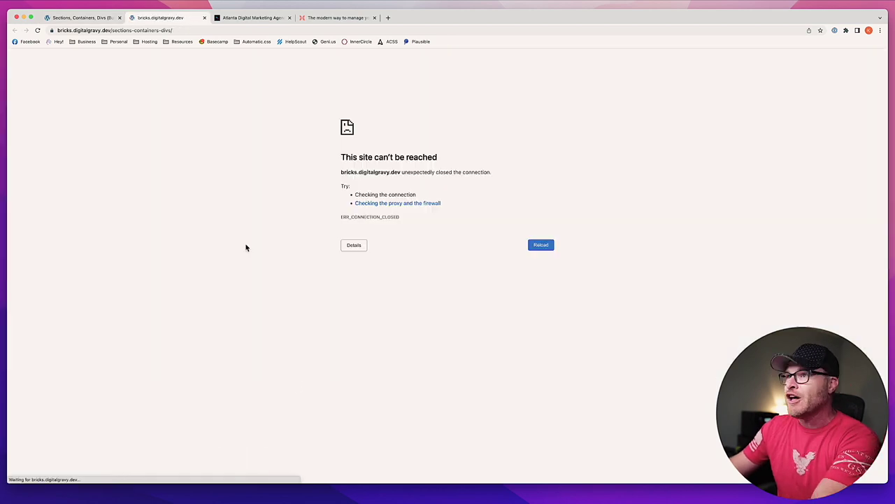
click(92, 18)
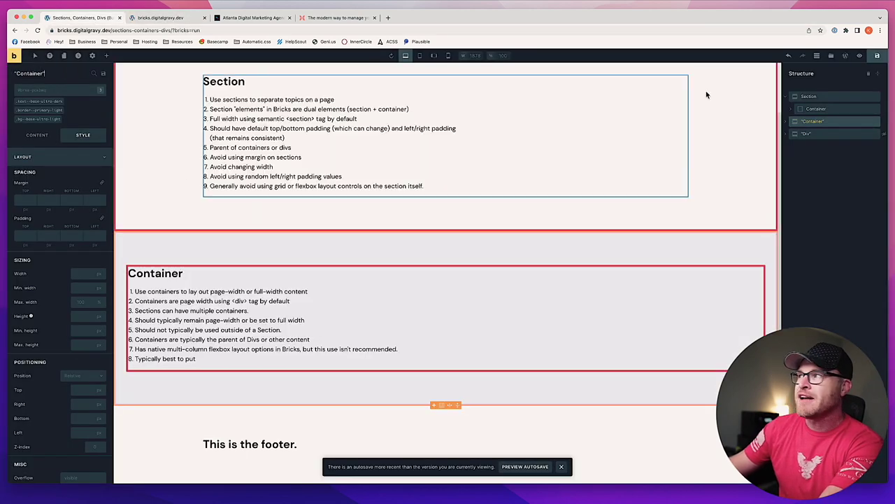
key(super+s)
click(13, 55)
click(24, 67)
scroll(273, 210, down, 2)
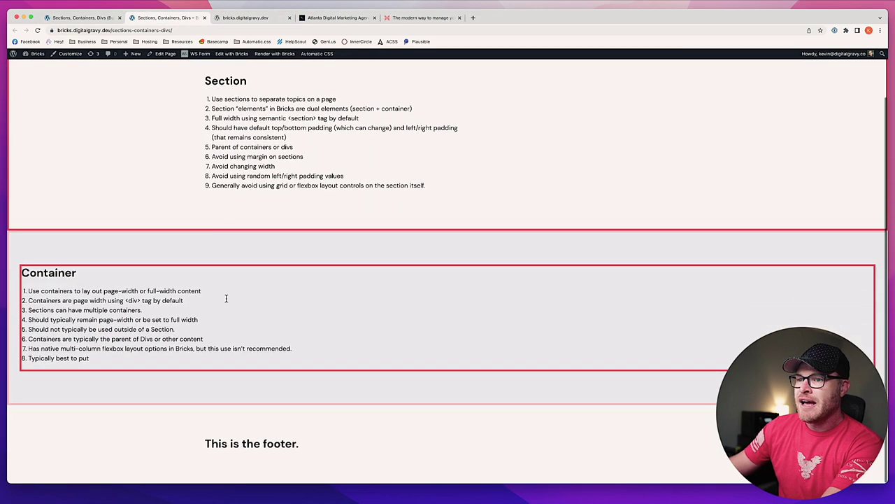
Inspect the Container section's list markup in the browser's developer tools and return to the builder
right_click(287, 280)
click(312, 399)
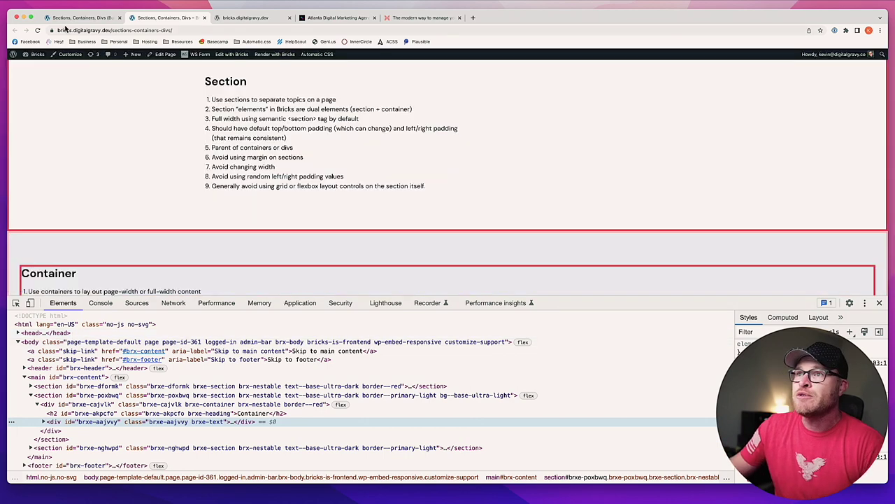
click(77, 17)
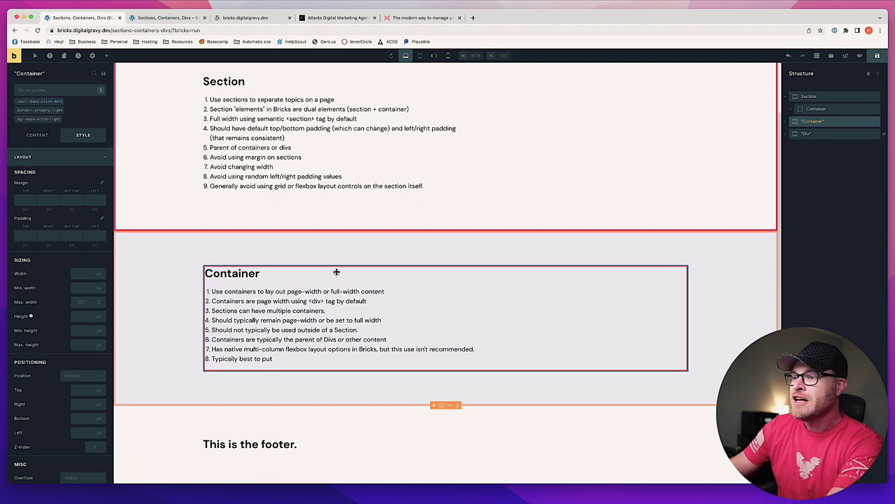
Add a second container below the red-bordered one inside the "Container" section
click(107, 56)
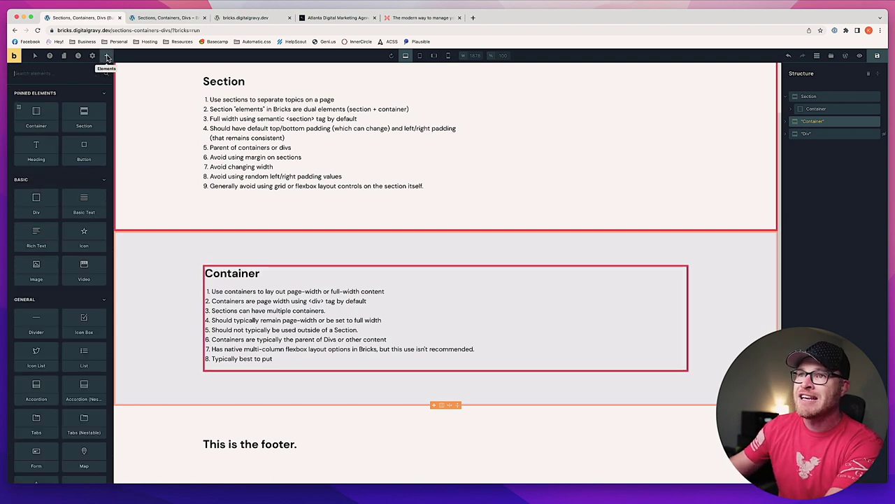
text(container)
drag(36, 100, 229, 398)
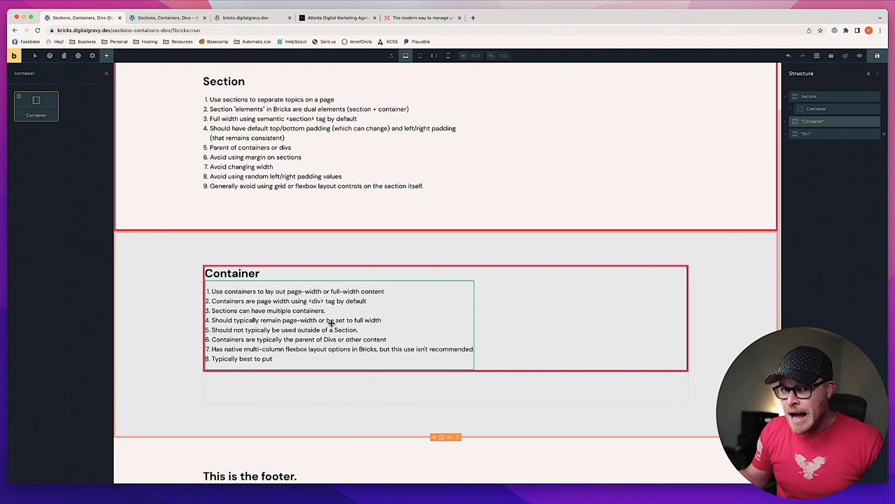
Set the new empty container's width to 1360 px
drag(331, 322, 334, 394)
click(77, 248)
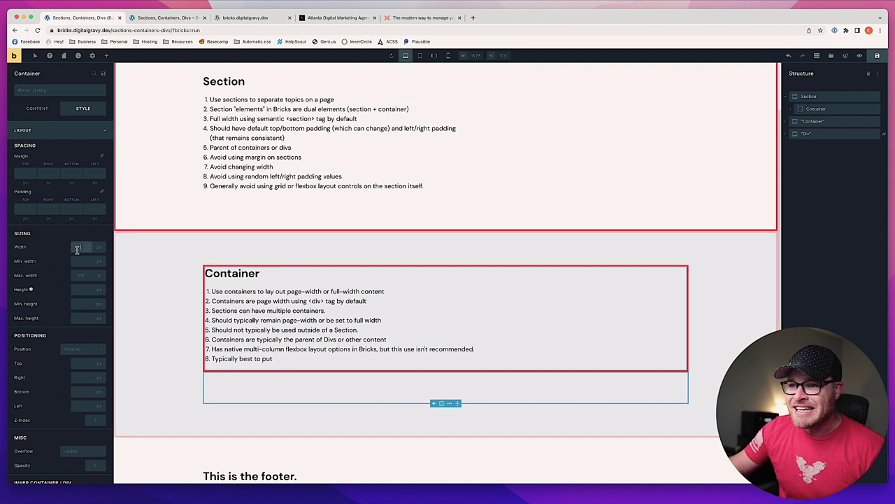
text(1360)
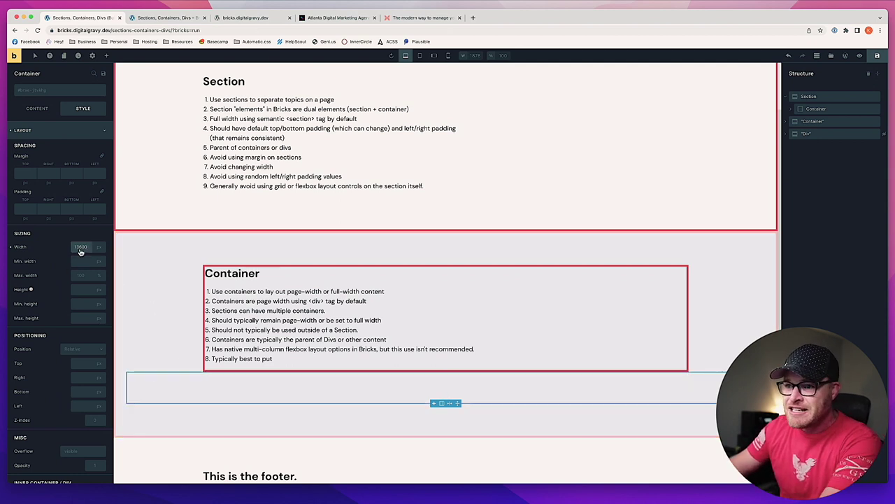
key(BackSpace)
key(BackSpace)
key(BackSpace)
key(BackSpace)
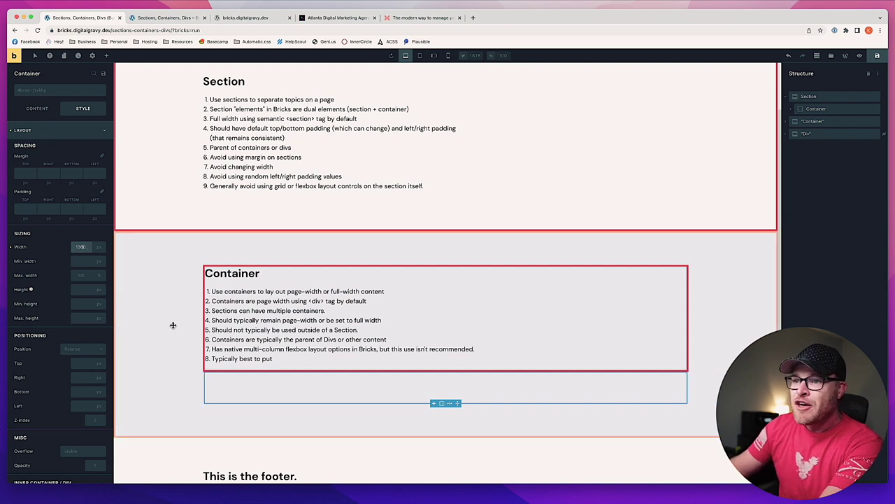
Set the empty container's width to 1280 px and delete that container from the section
click(81, 248)
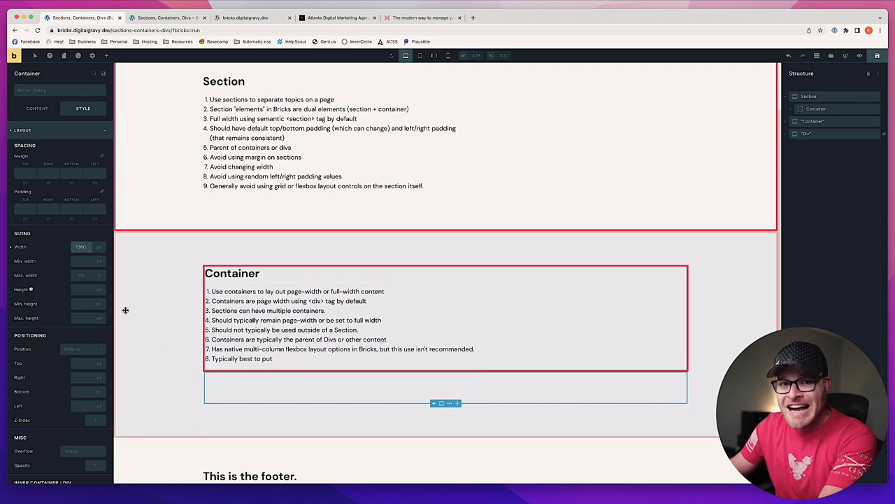
click(82, 247)
text(1280)
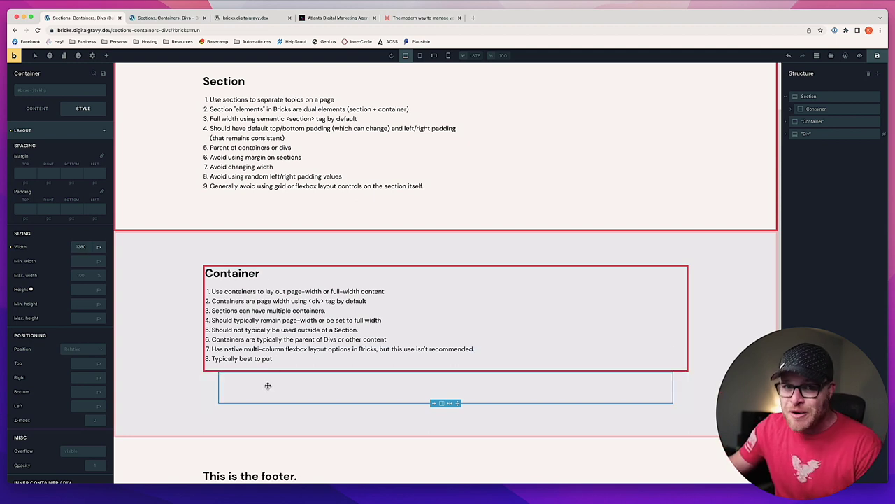
right_click(368, 390)
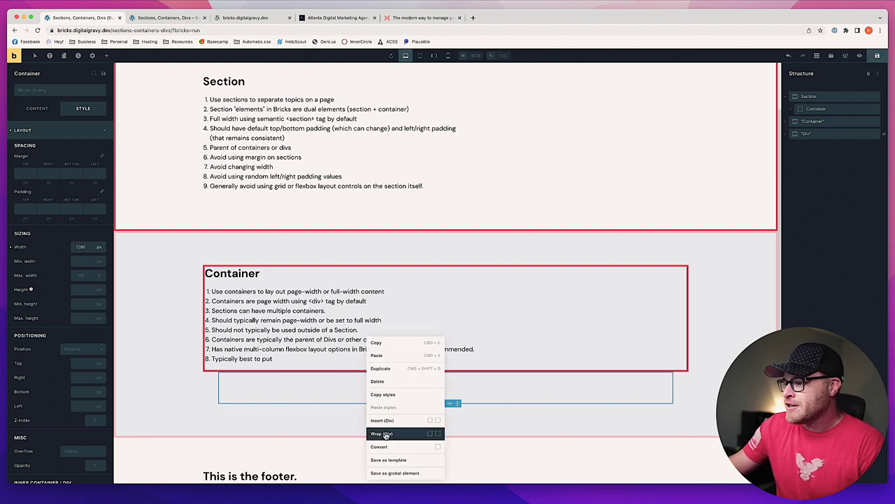
click(383, 381)
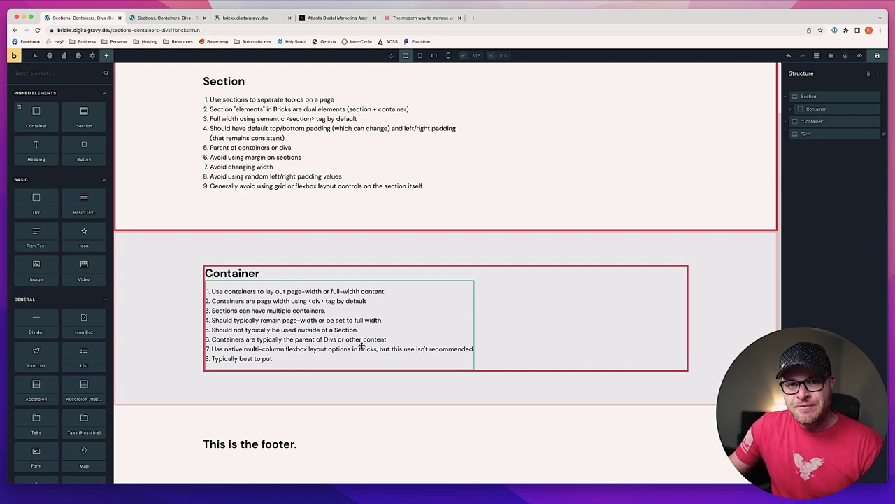
Add a standalone container outside any section, between the "Container" section and the footer
click(181, 291)
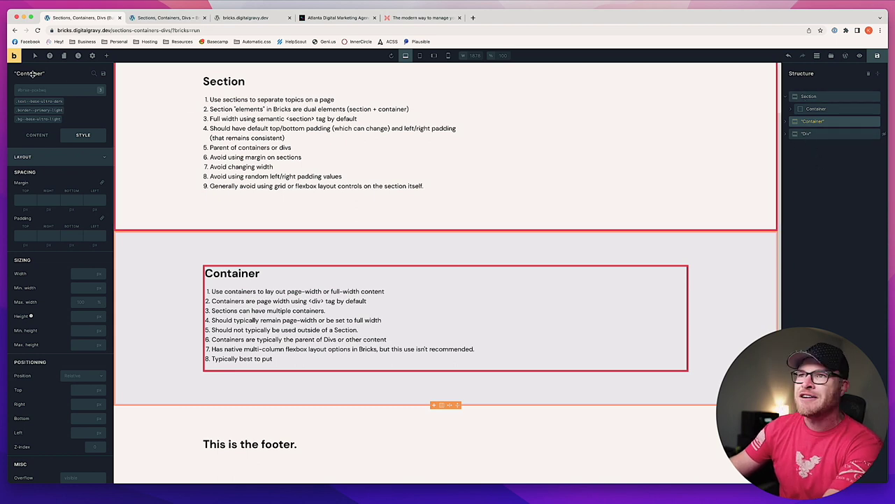
click(108, 56)
text(conta)
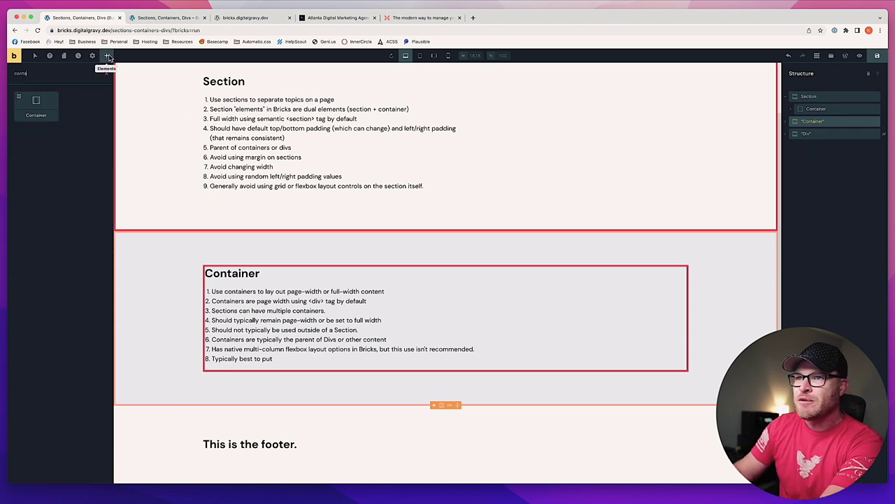
drag(37, 105, 381, 405)
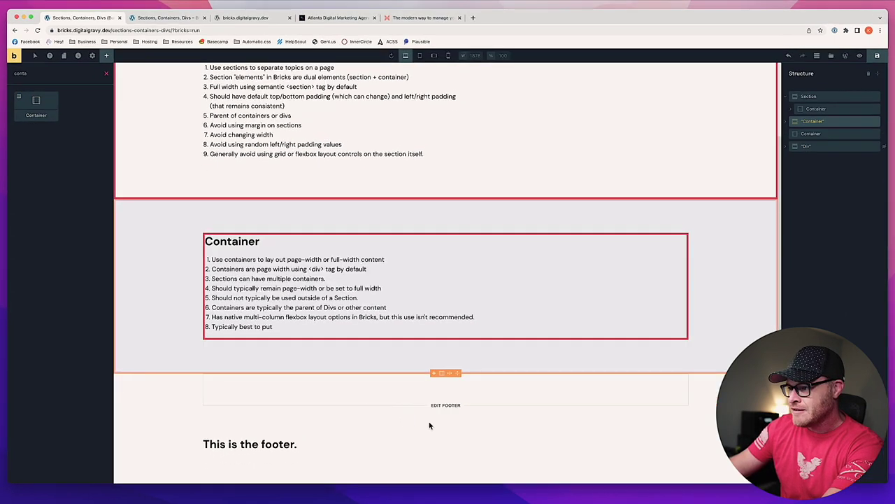
Set the standalone container's width to 100% and delete that container
click(204, 386)
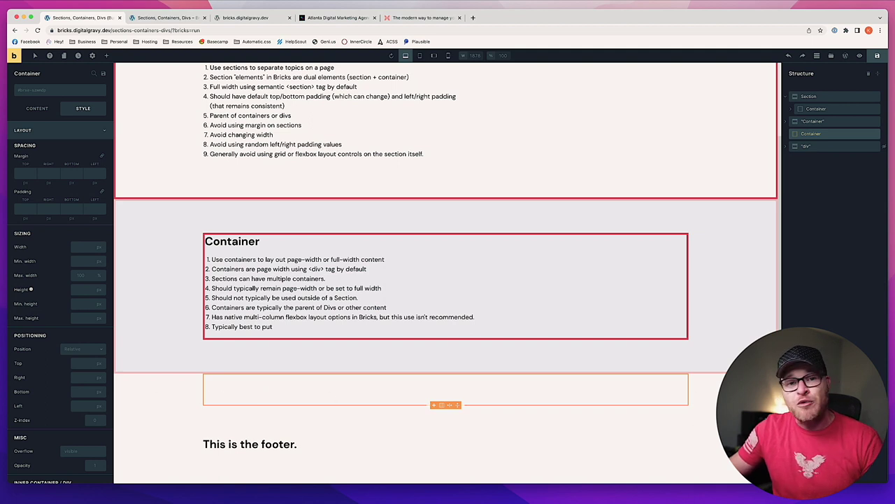
click(81, 249)
text(100%)
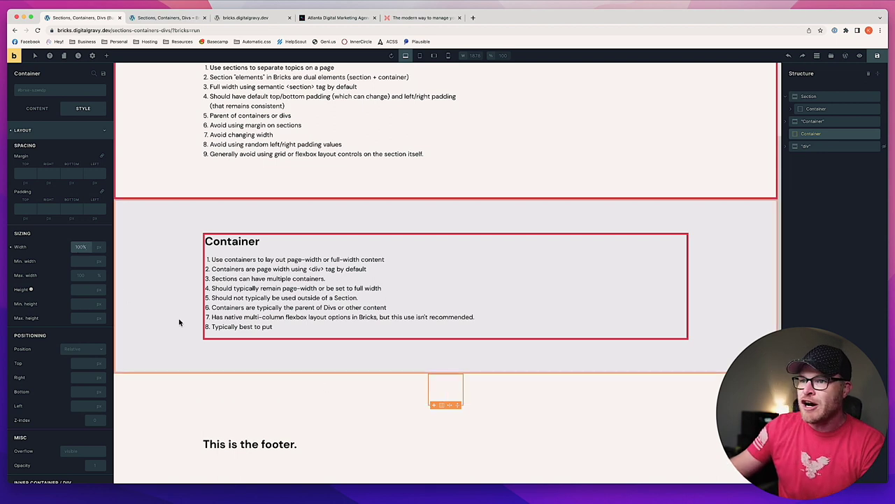
key(Return)
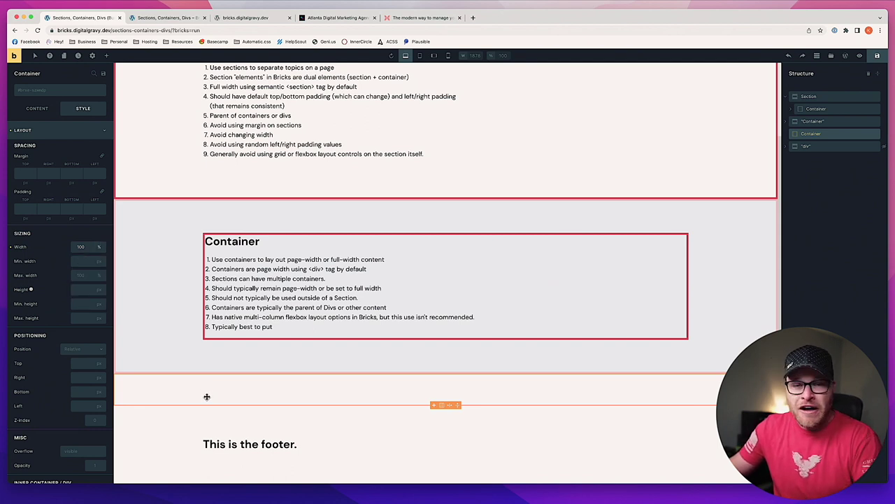
right_click(287, 407)
click(353, 382)
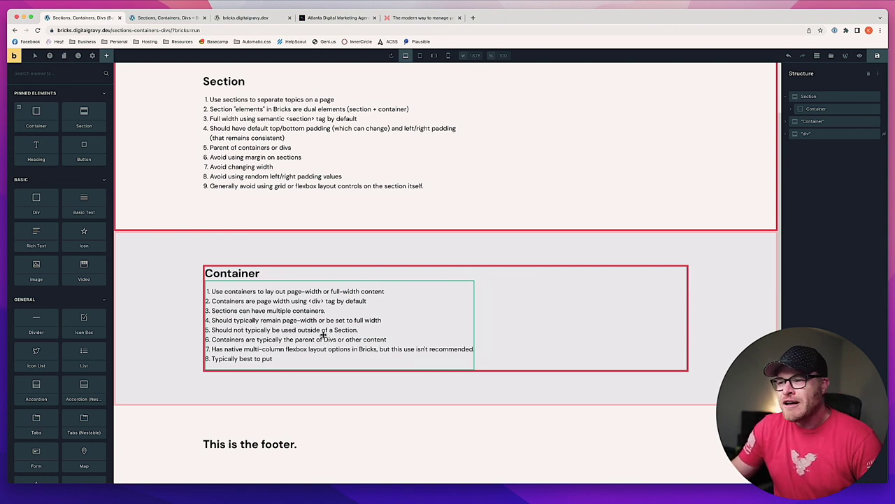
click(282, 343)
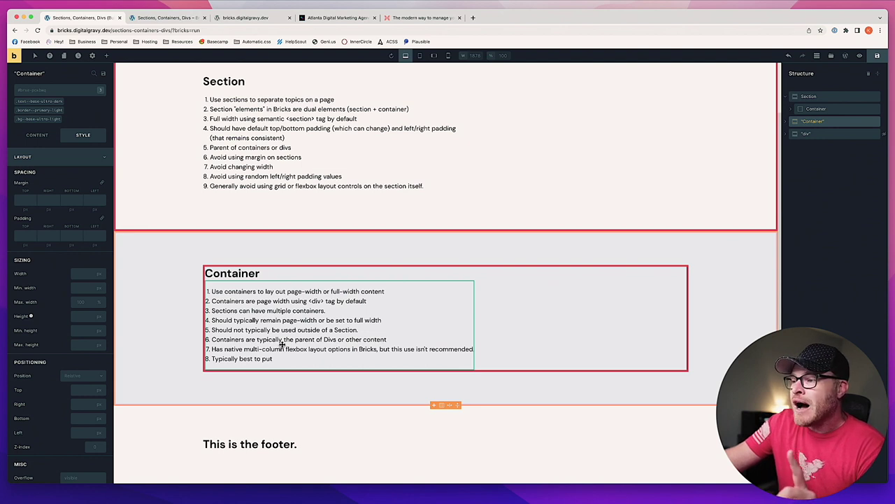
drag(282, 343, 280, 344)
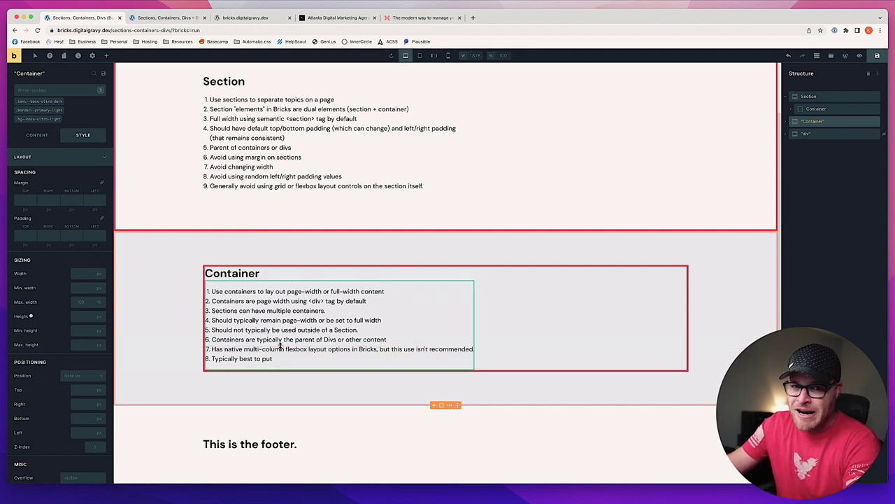
drag(280, 345, 422, 357)
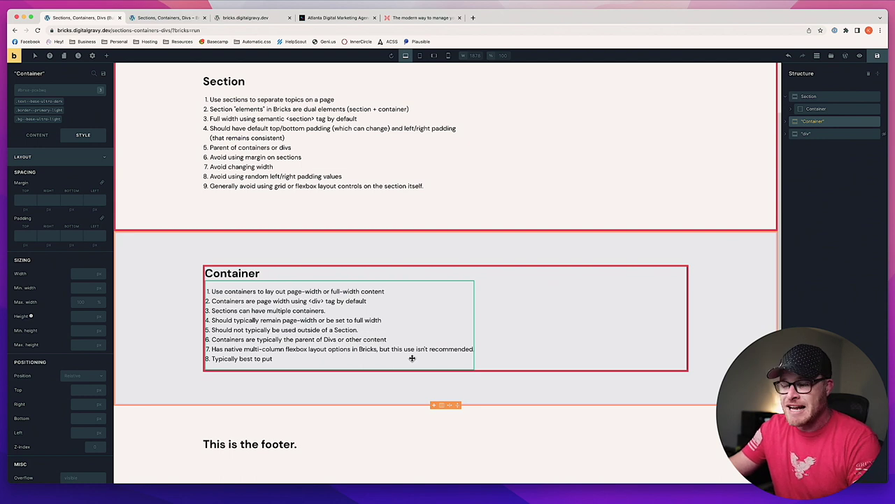
drag(396, 350, 270, 344)
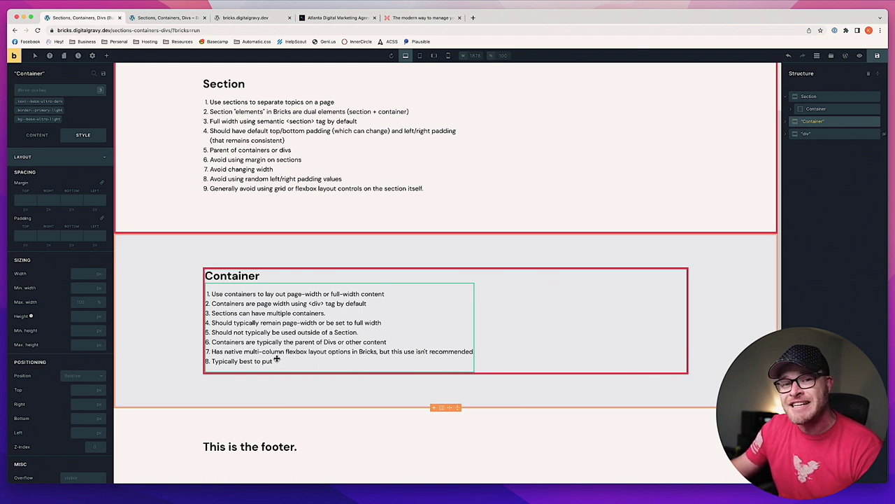
click(515, 315)
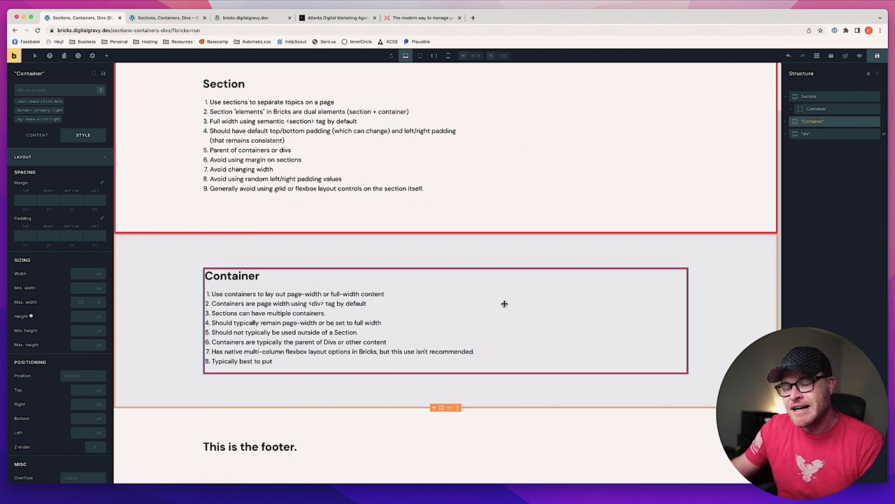
click(536, 299)
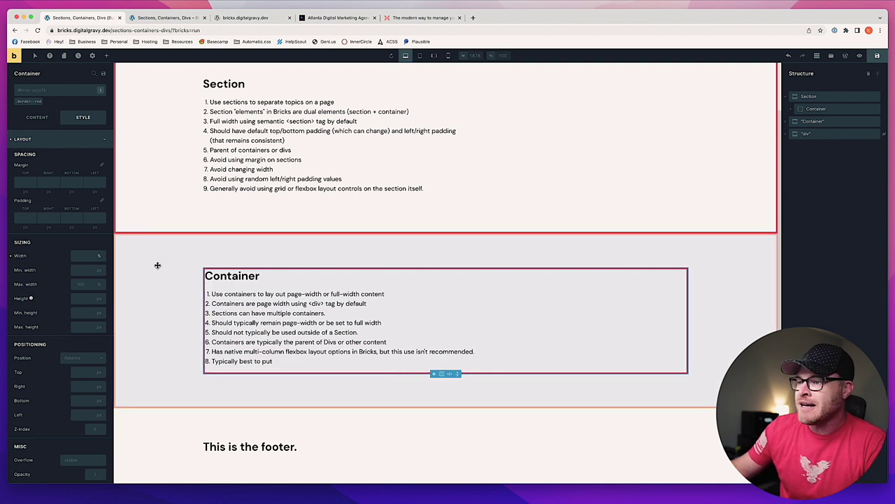
Add a new Section at the end of the page and select its inner container
scroll(382, 296, down, 1)
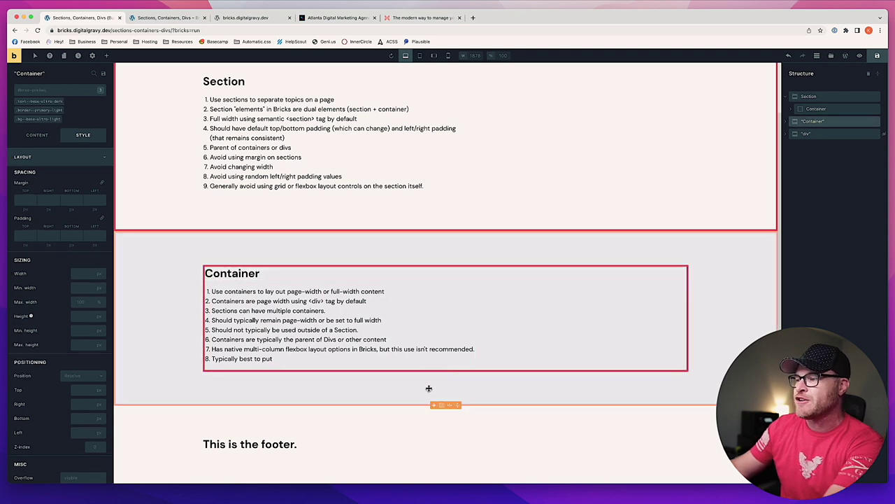
click(105, 57)
text(sec)
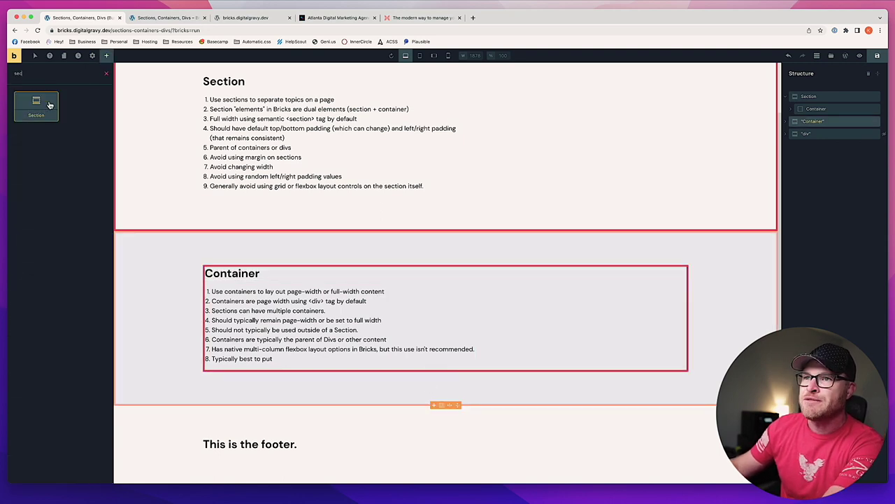
click(35, 105)
scroll(350, 322, down, 3)
click(421, 367)
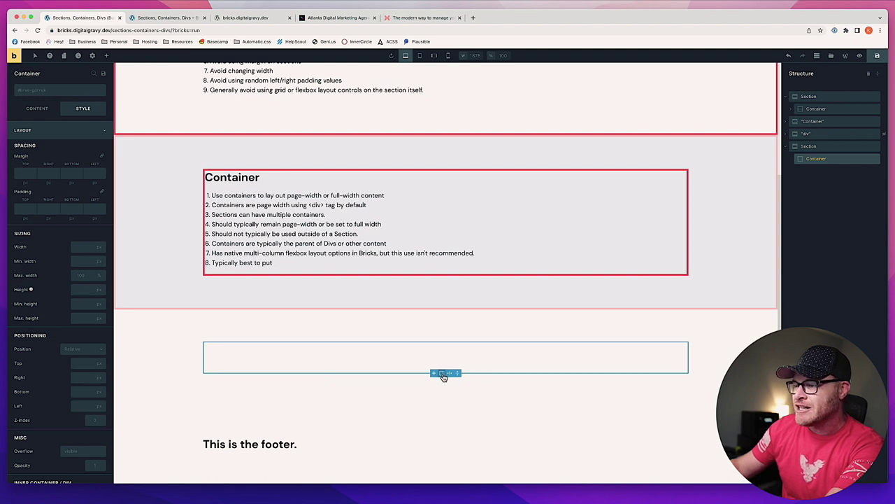
click(106, 55)
text(container)
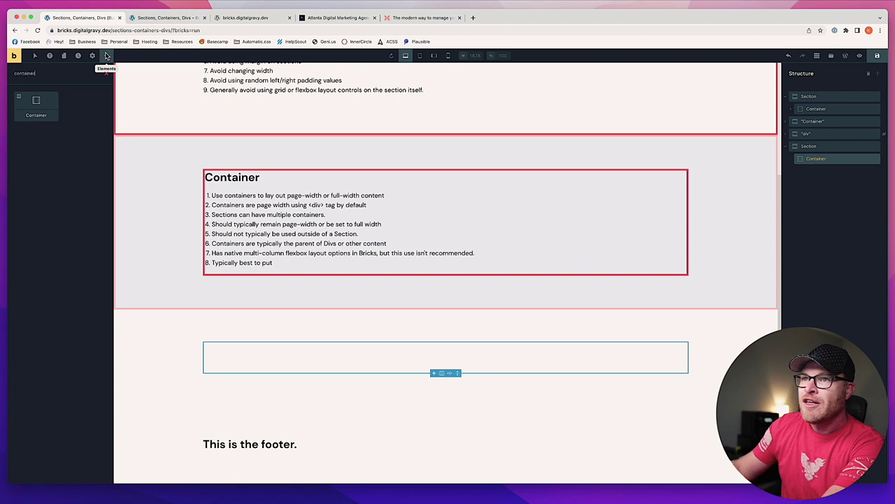
drag(25, 100, 394, 398)
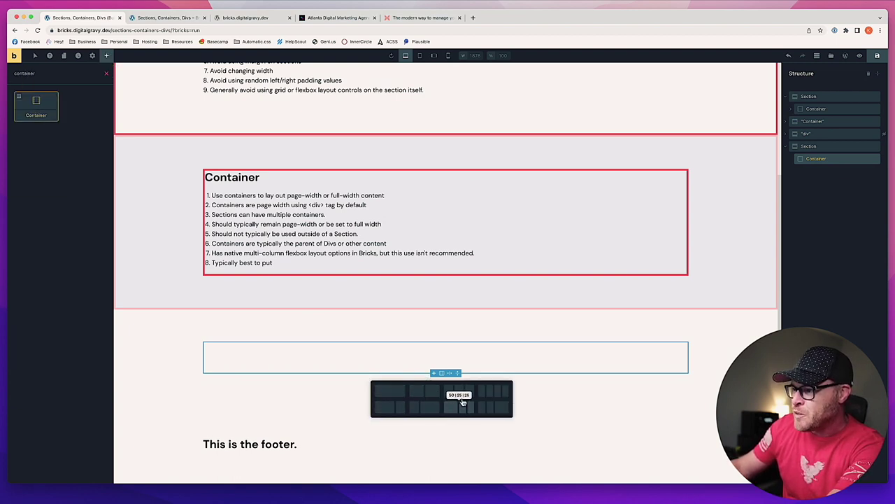
Try splitting the new section's container into two equal columns, then undo the split after viewing the Monarch page
click(461, 367)
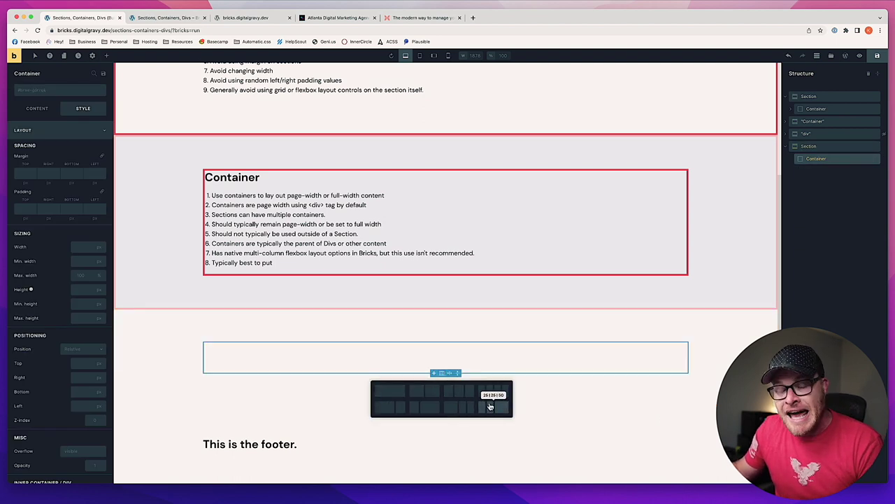
click(420, 396)
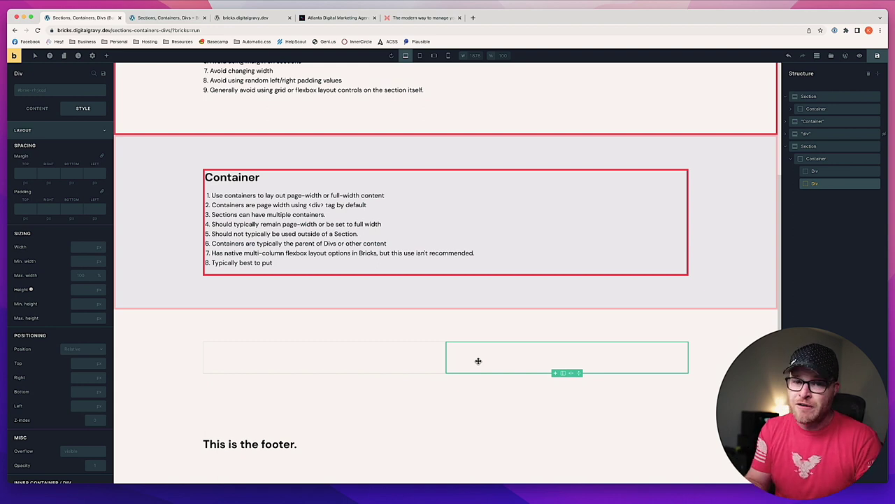
click(424, 20)
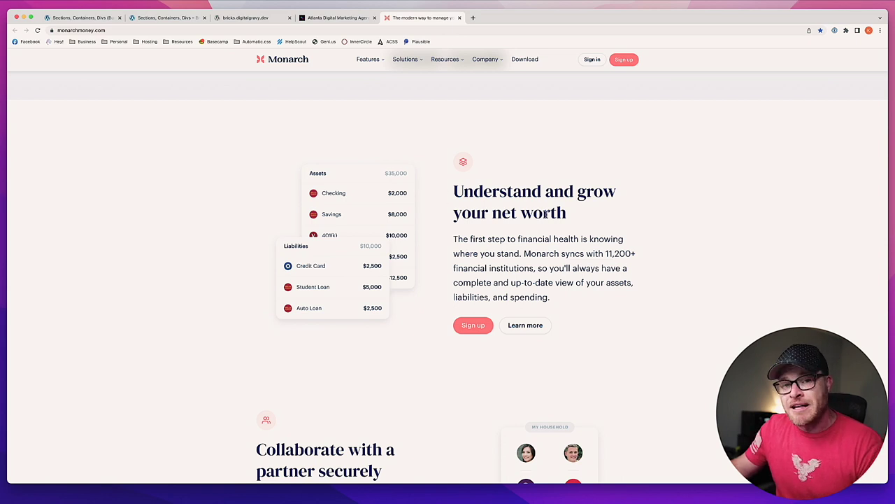
click(103, 18)
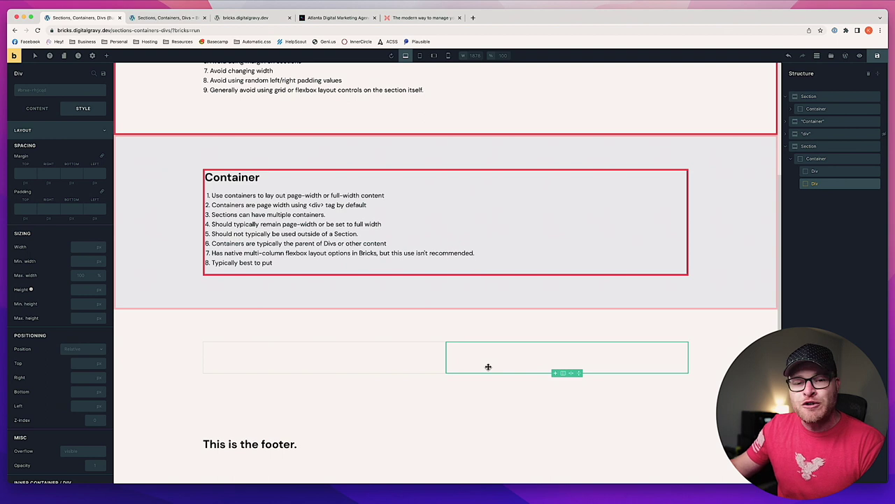
click(788, 56)
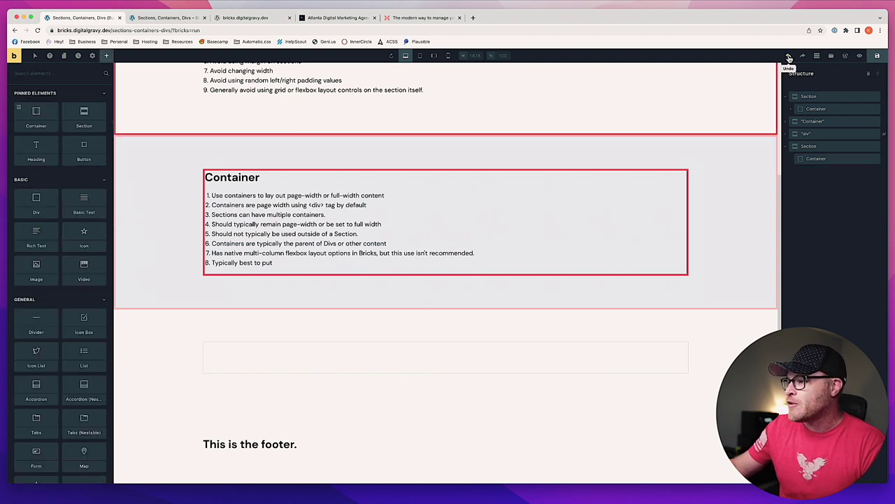
Split the empty container in the new section into two columns of 33% and 67%
click(492, 371)
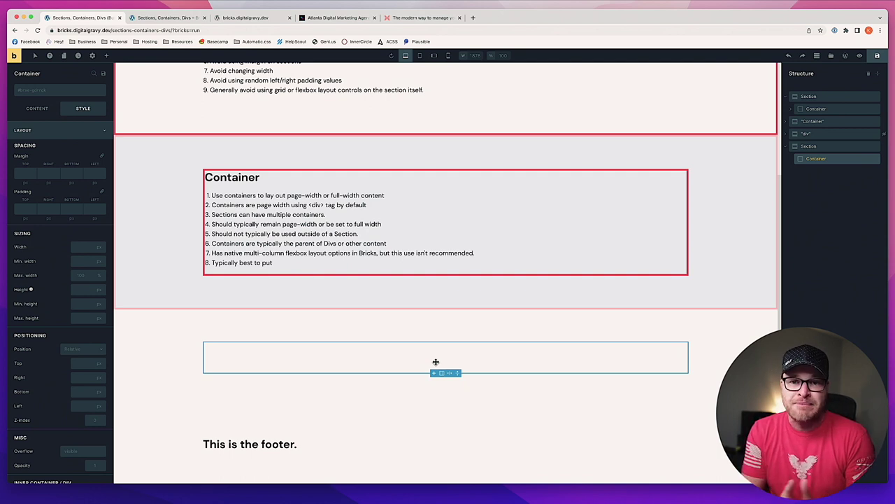
click(442, 371)
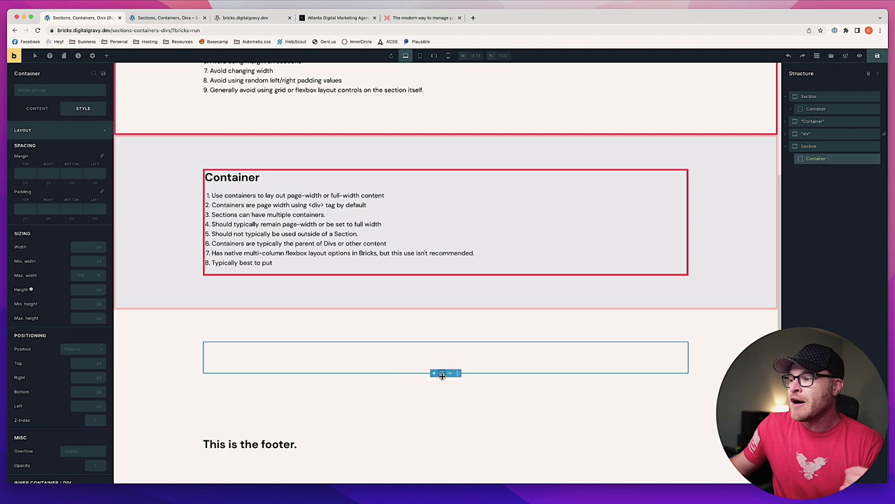
mouse_move(443, 378)
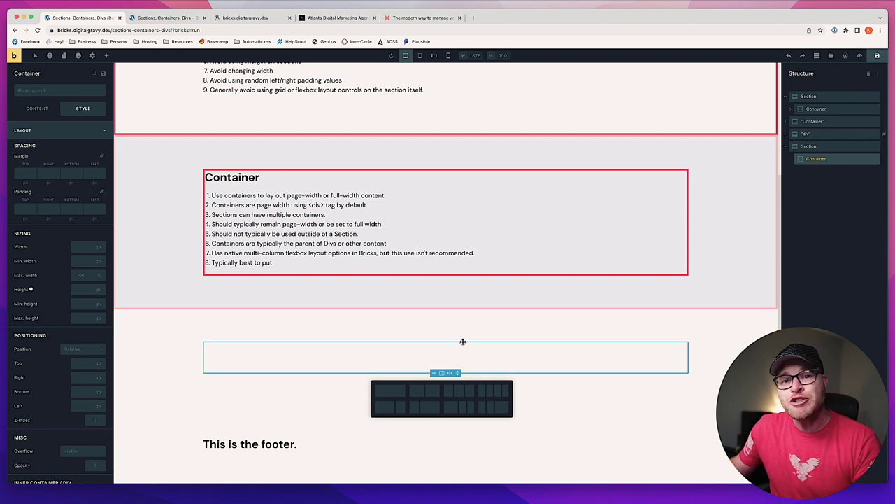
click(434, 410)
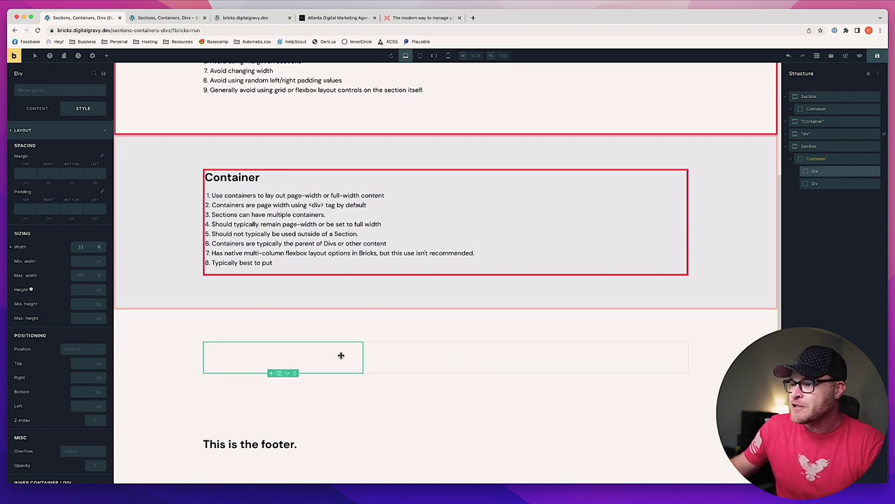
Set the width of the container's first div to 46% and of its second div to 33%
click(560, 356)
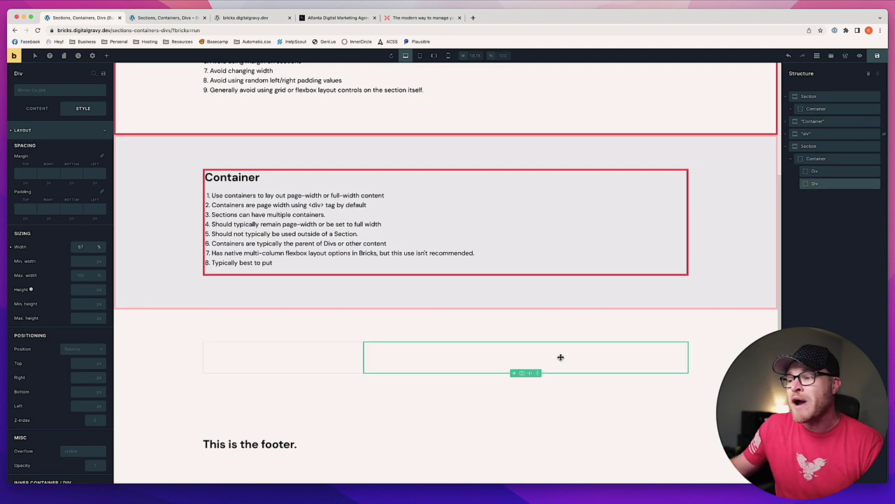
click(304, 359)
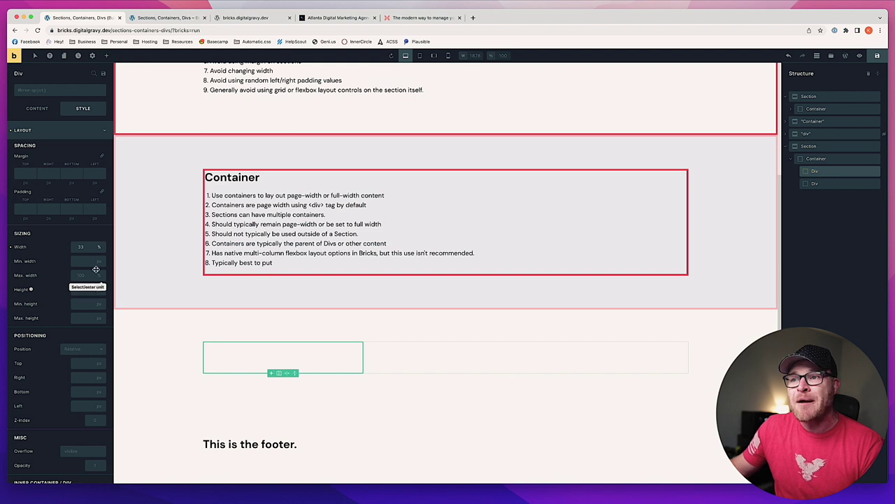
drag(82, 248, 88, 252)
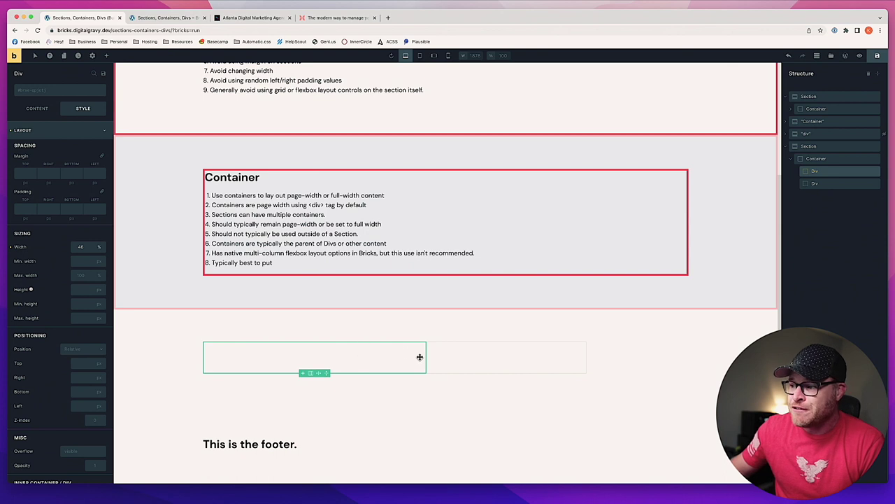
click(463, 359)
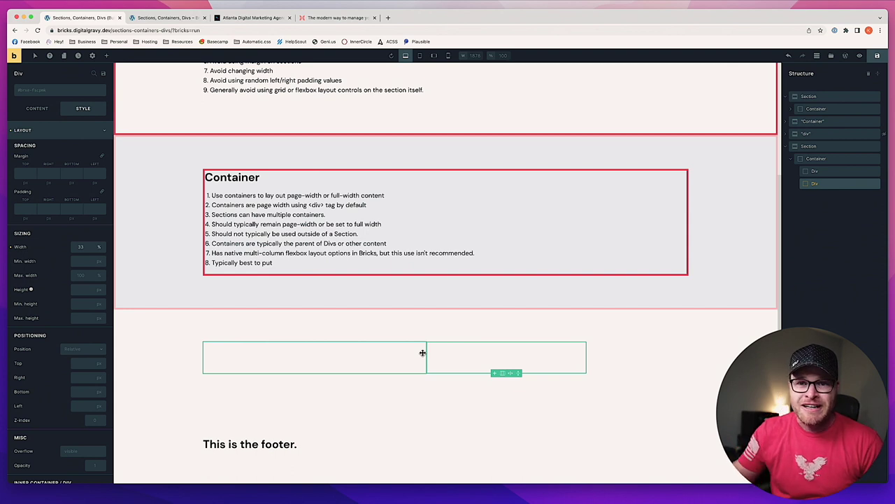
drag(422, 353, 606, 360)
right_click(606, 359)
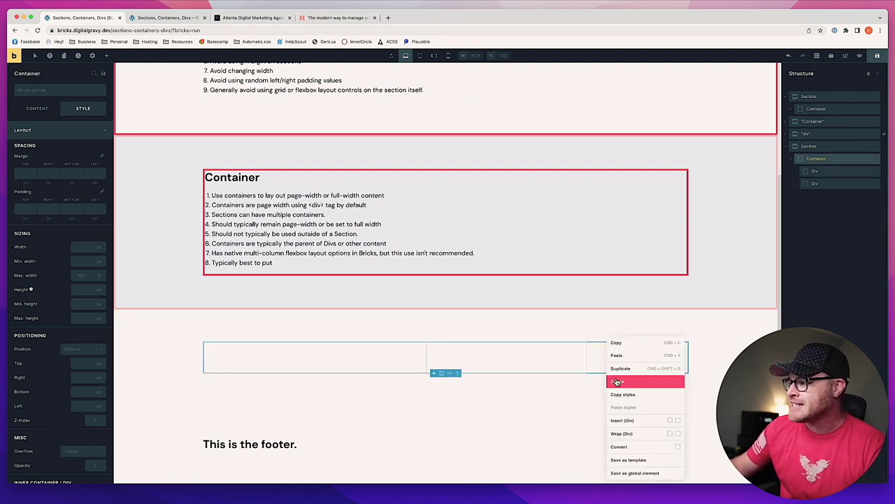
click(442, 373)
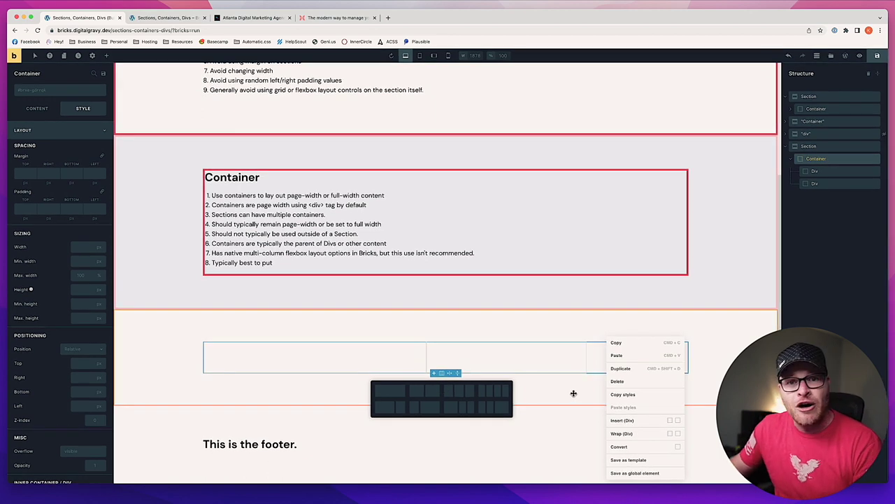
Remove the unfinished eighth item "Typically best to put" from the rich text list under the "Container" heading
click(200, 266)
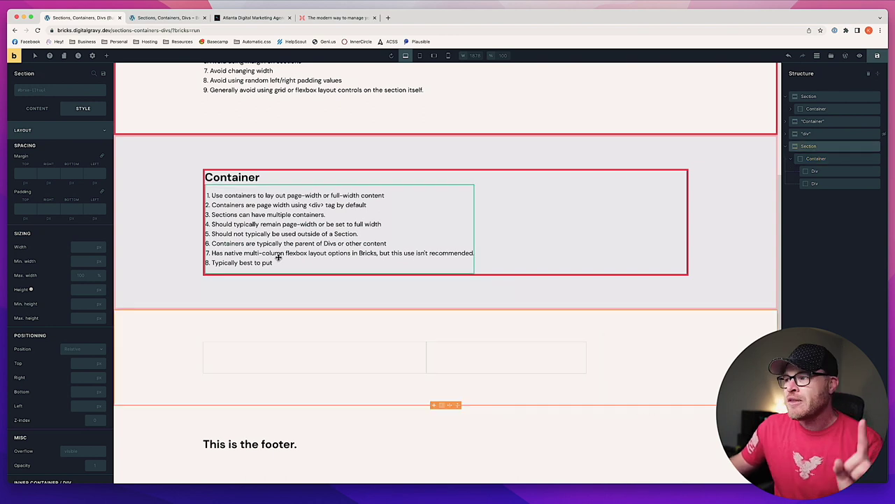
click(267, 263)
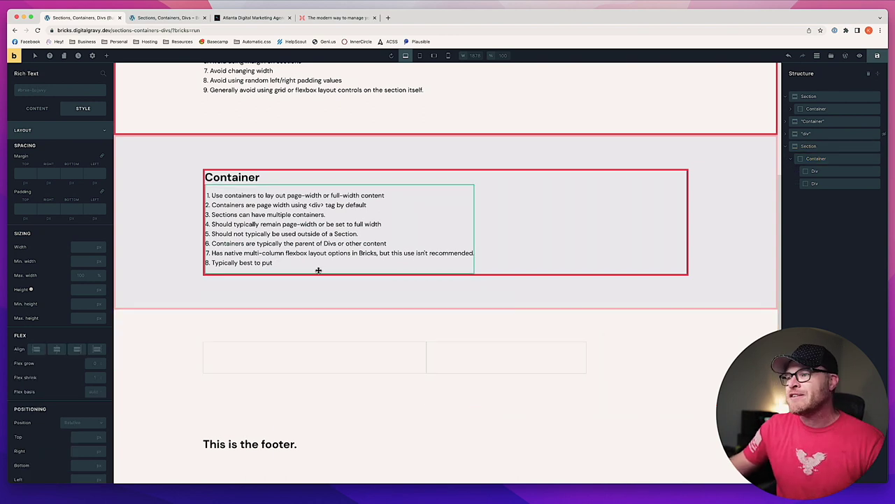
double_click(267, 263)
key(BackSpace)
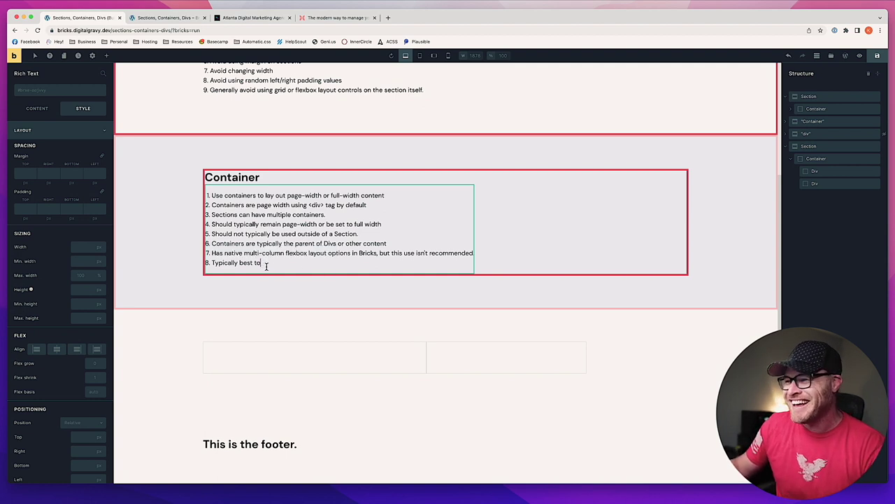
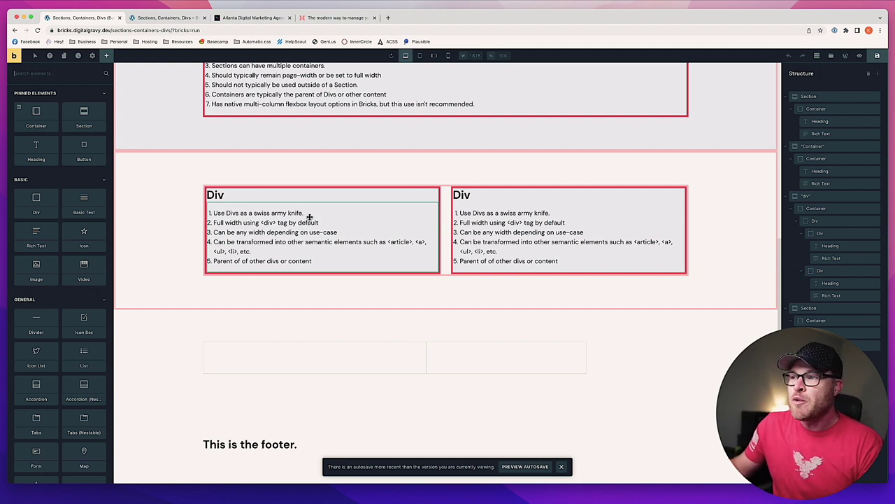
Save the page in the builder and reload its live front-end version to show the Div section
click(261, 223)
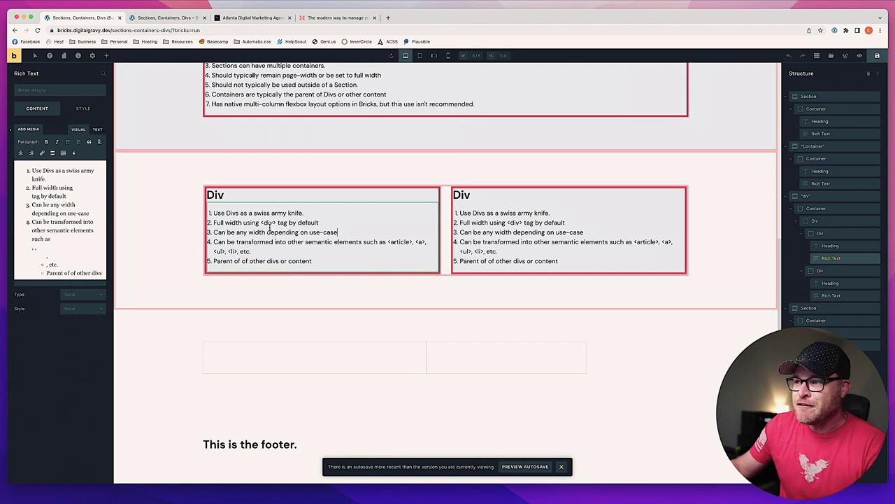
key(ctrl+Tab)
scroll(241, 250, down, 2)
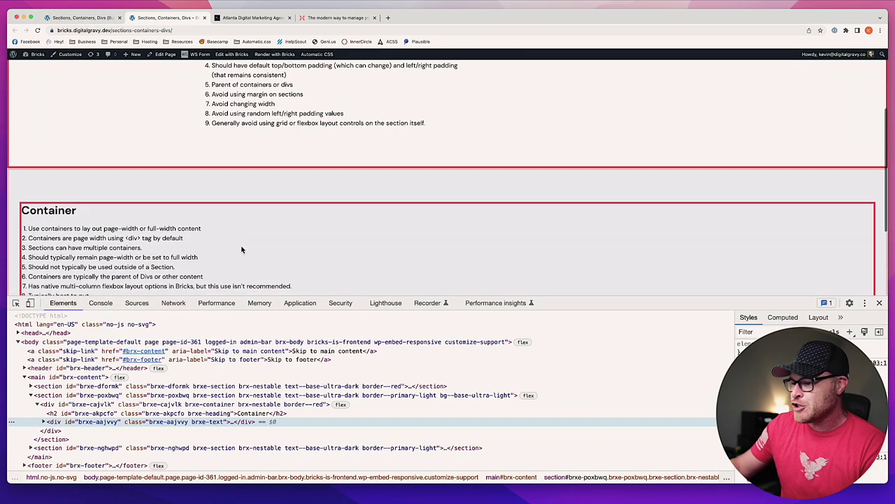
click(87, 18)
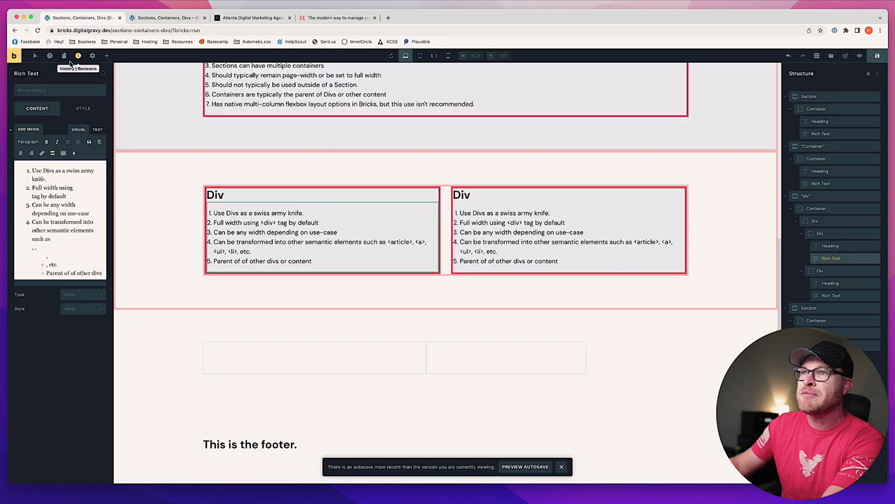
click(15, 57)
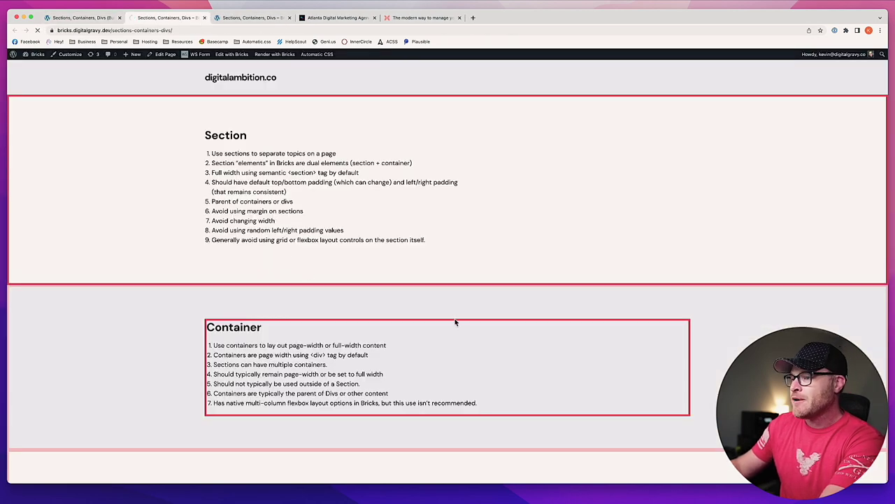
key(ctrl+shift+Tab)
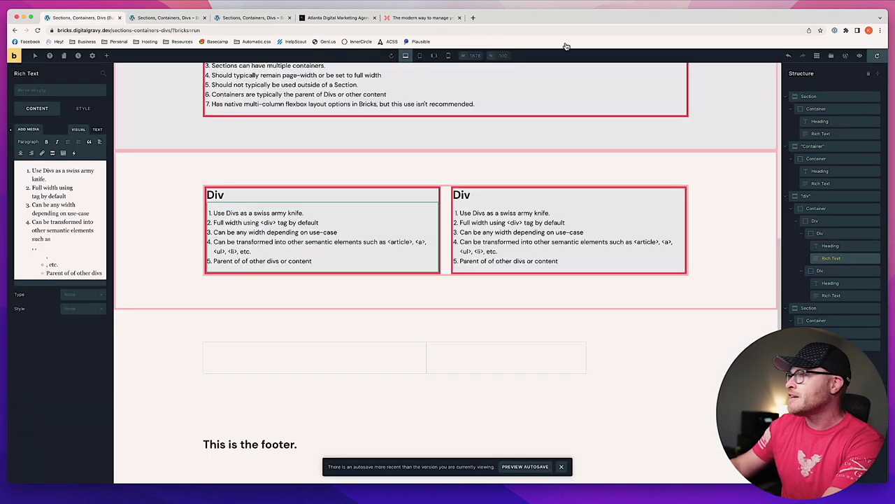
key(ctrl+Tab)
key(super+r)
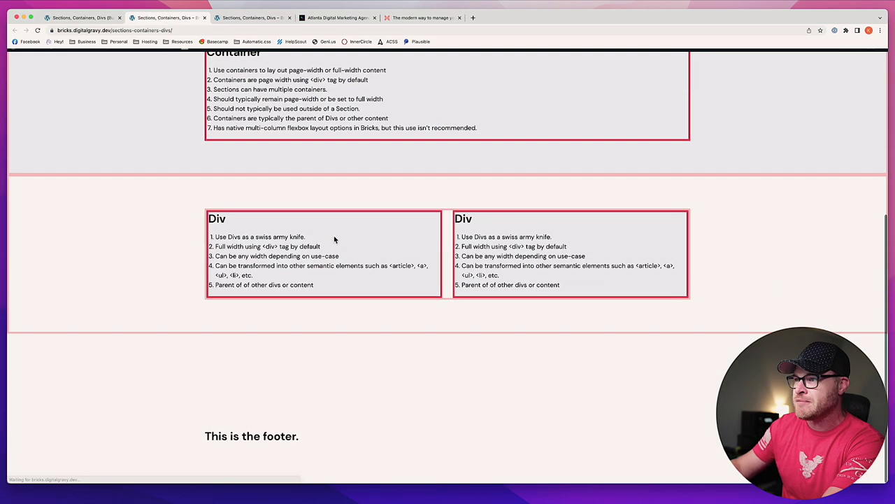
Inspect the first Div box on the live page and examine the nesting of its HTML markup
right_click(345, 230)
click(367, 343)
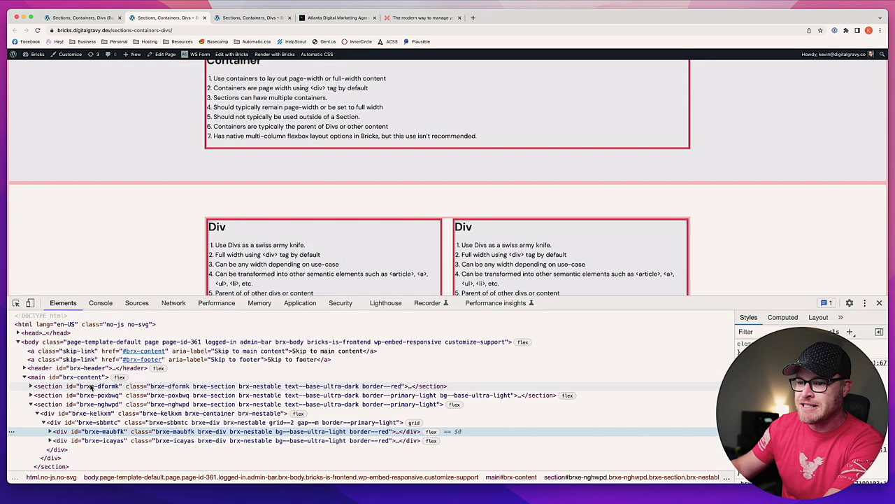
scroll(77, 389, down, 3)
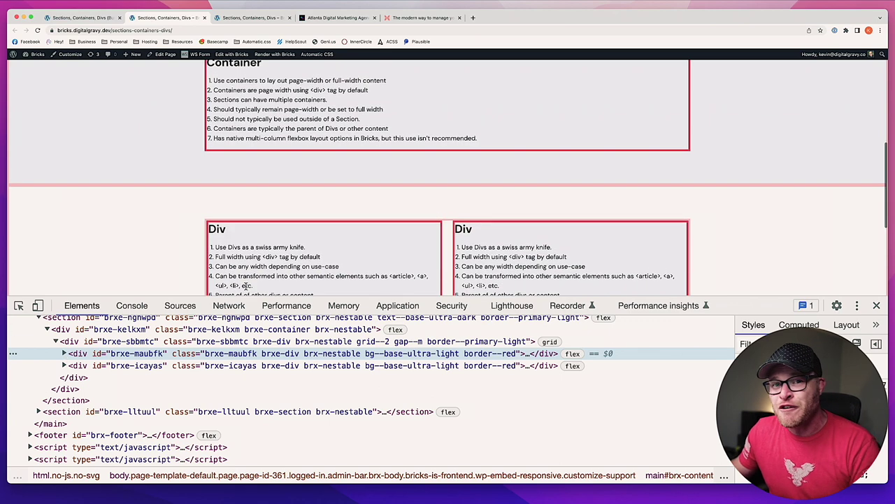
Return to the builder, select the first Div box in the "div" section and open its HTML tag options
click(74, 19)
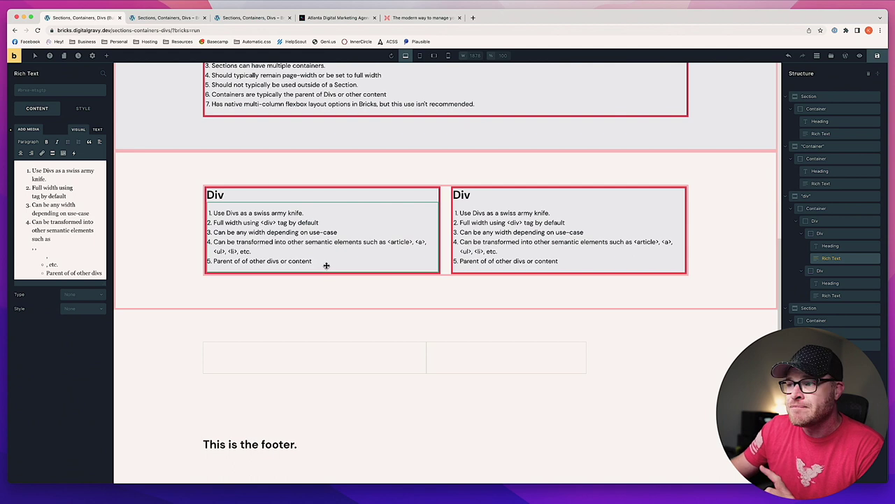
click(442, 234)
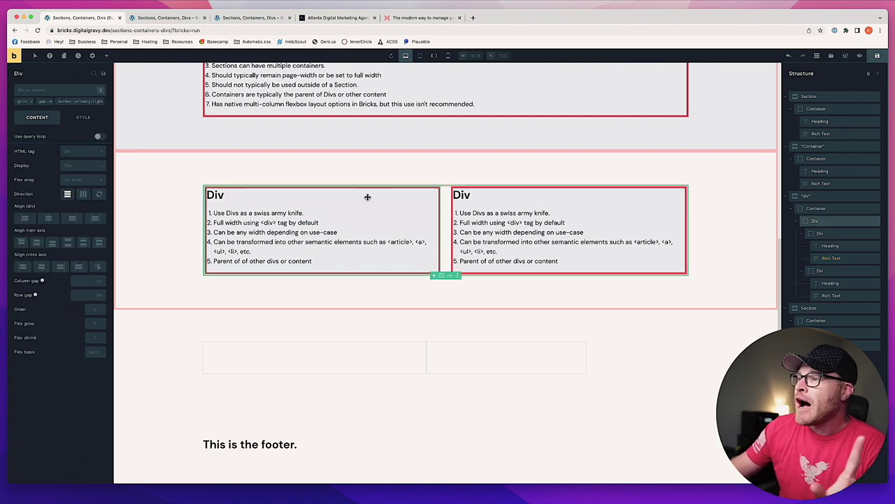
click(93, 153)
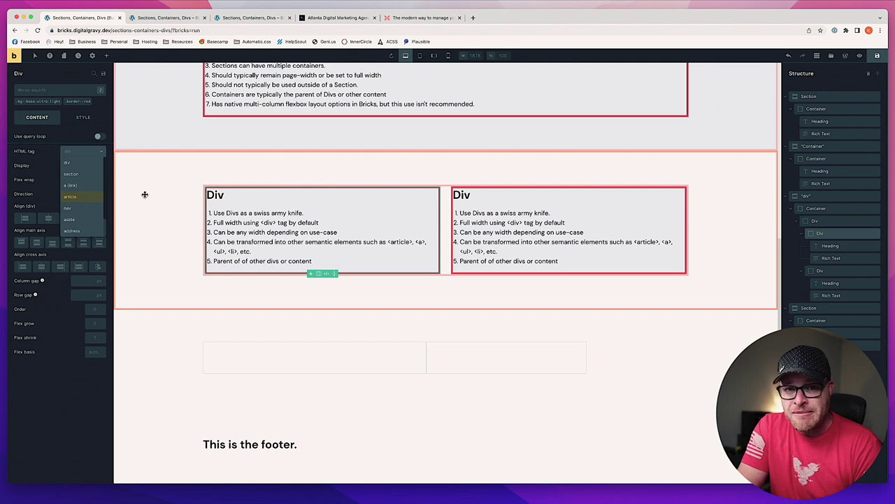
Set the first Div's HTML tag to article and save the page
click(79, 197)
key(super+s)
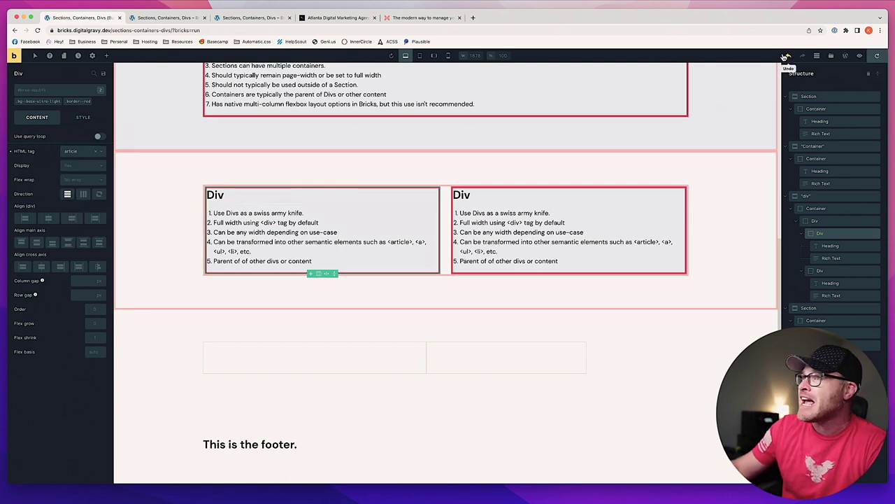
Inspect the first Div's markup on the front-end page, and close the inspector
click(173, 21)
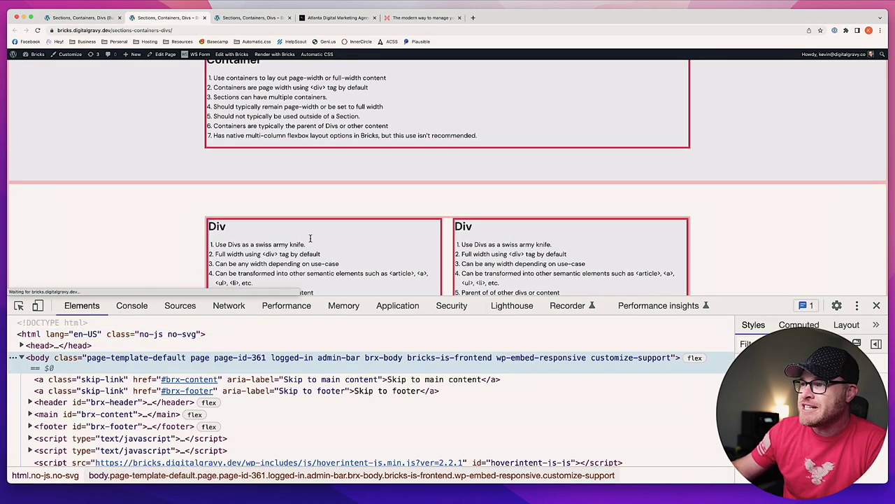
right_click(308, 231)
click(319, 348)
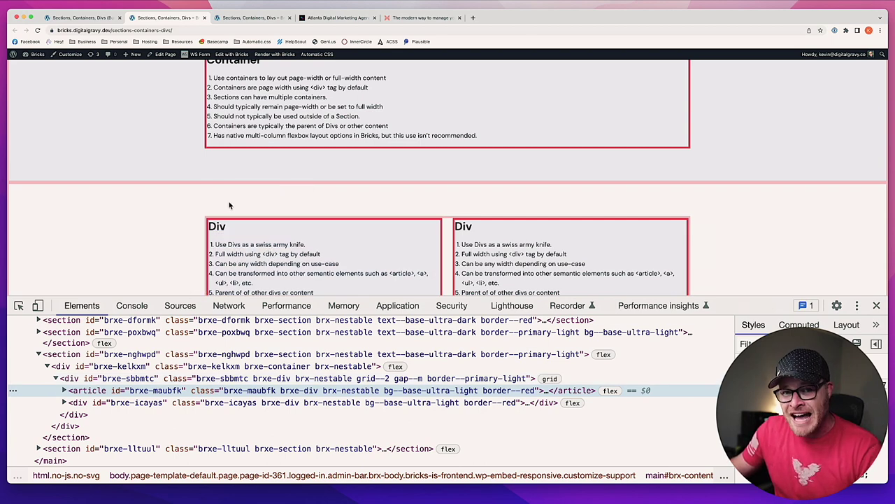
click(877, 305)
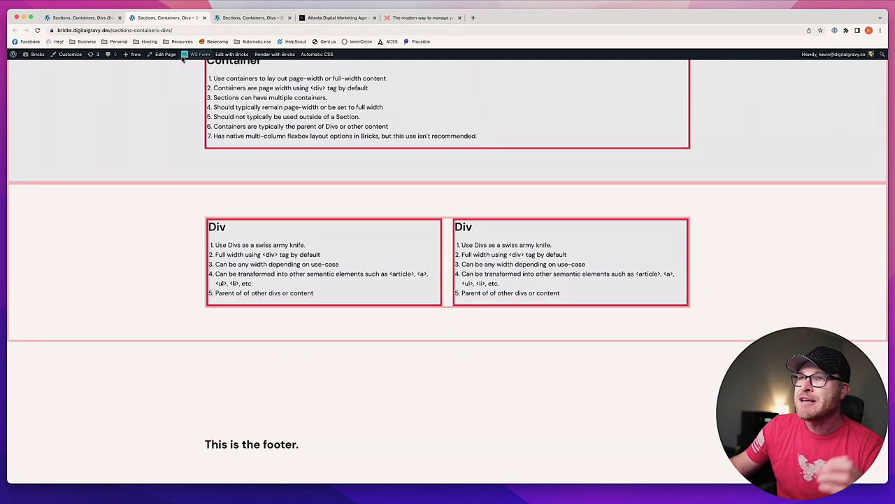
Back in the Bricks builder, switch the first Div's HTML tag to Custom and open the custom tag name for editing
click(98, 19)
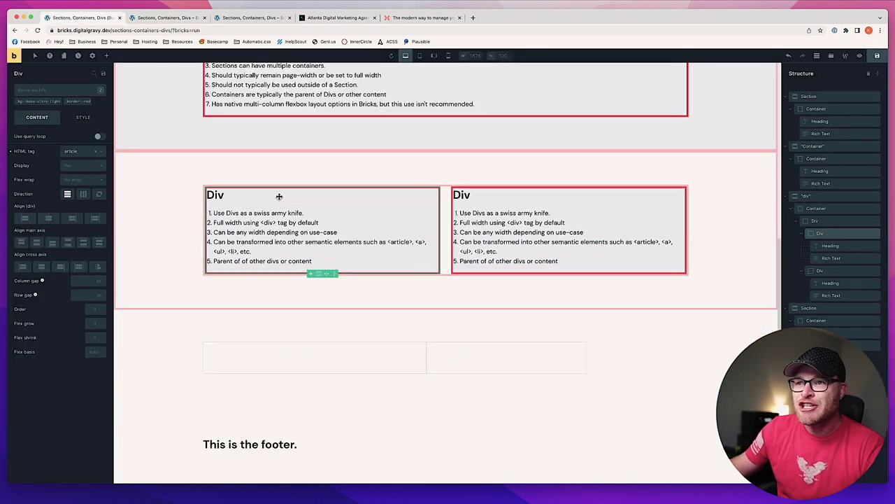
click(75, 153)
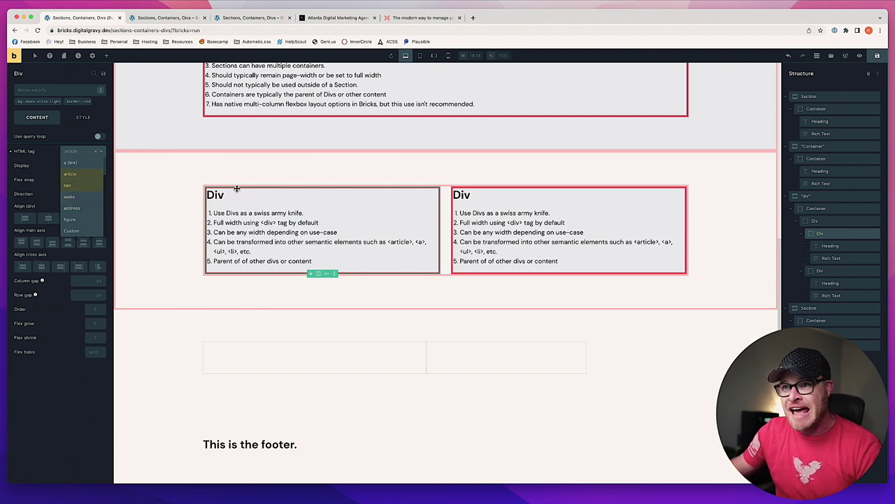
click(72, 230)
click(78, 165)
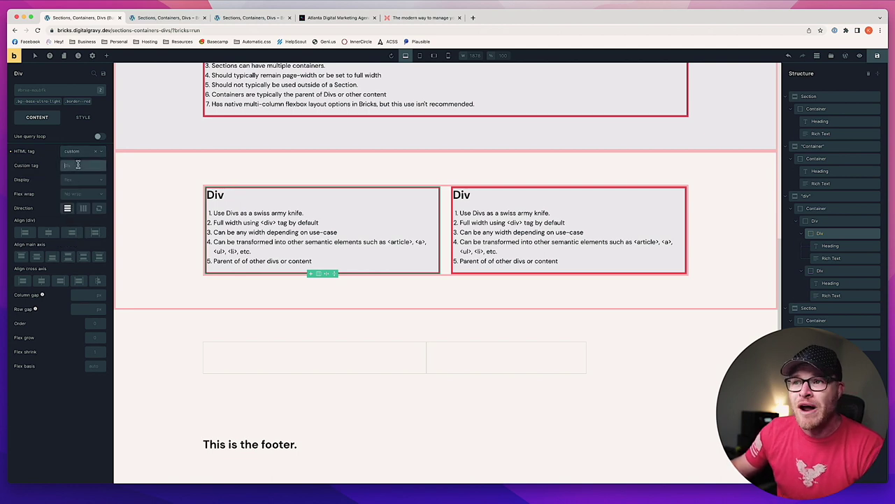
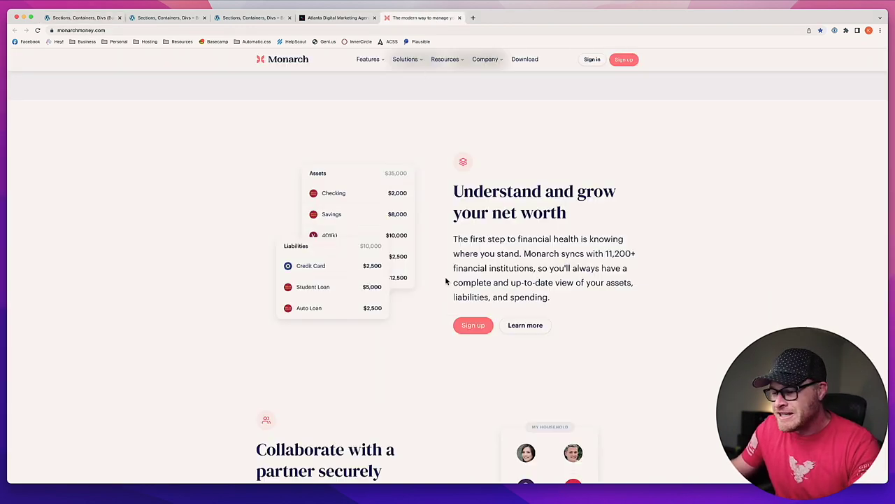
Examine the alternating two-column feature sections on the Monarch homepage, from net worth to personalized advice
scroll(448, 280, down, 5)
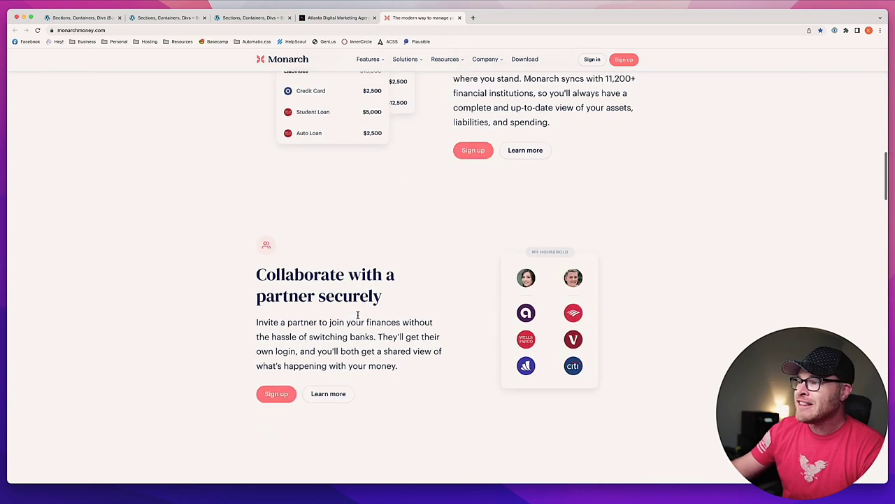
scroll(461, 273, down, 2)
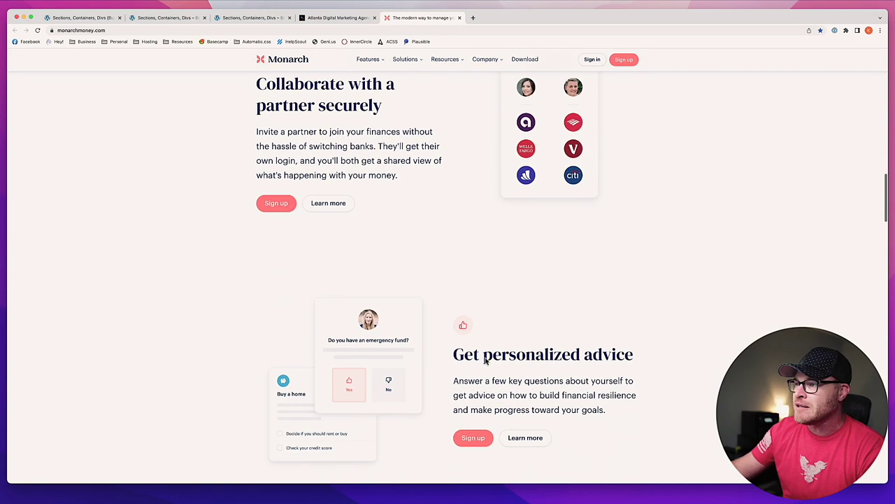
scroll(465, 364, up, 6)
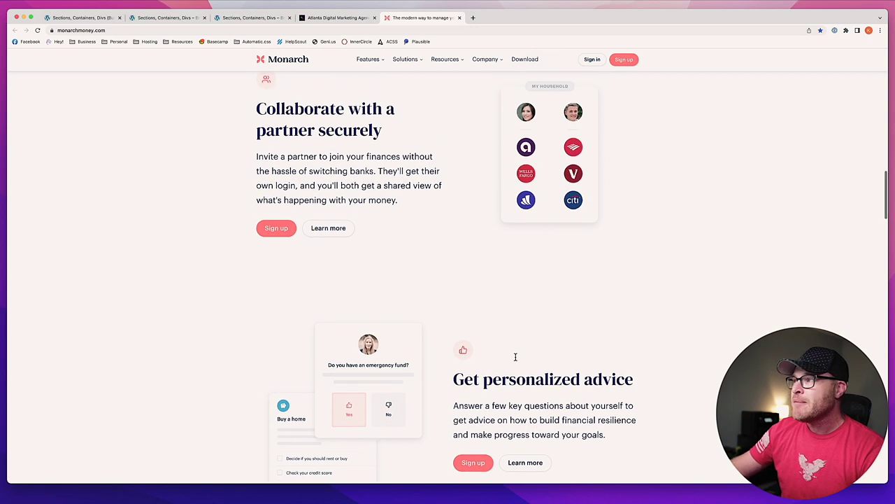
scroll(522, 253, down, 5)
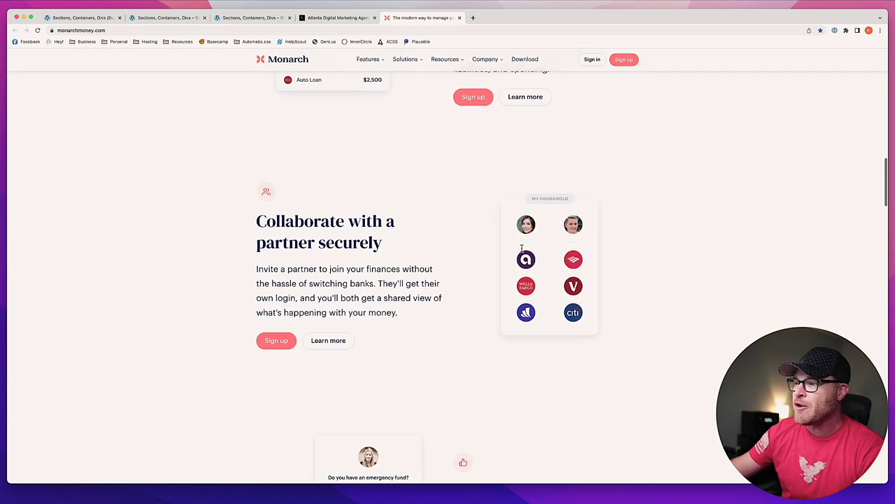
scroll(399, 252, up, 4)
scroll(399, 254, up, 3)
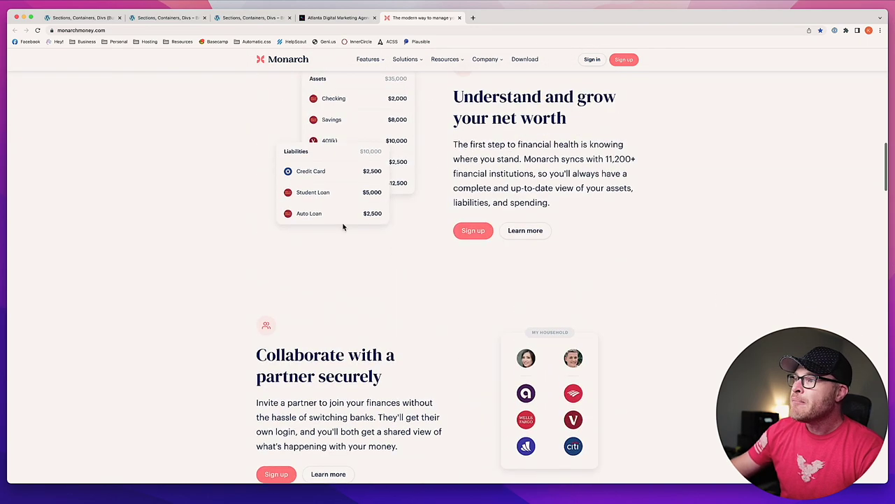
scroll(245, 341, down, 4)
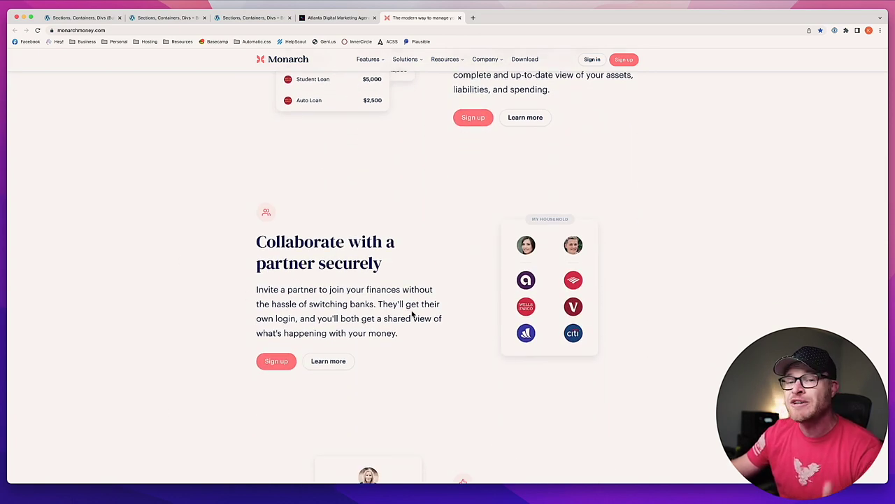
scroll(324, 270, down, 2)
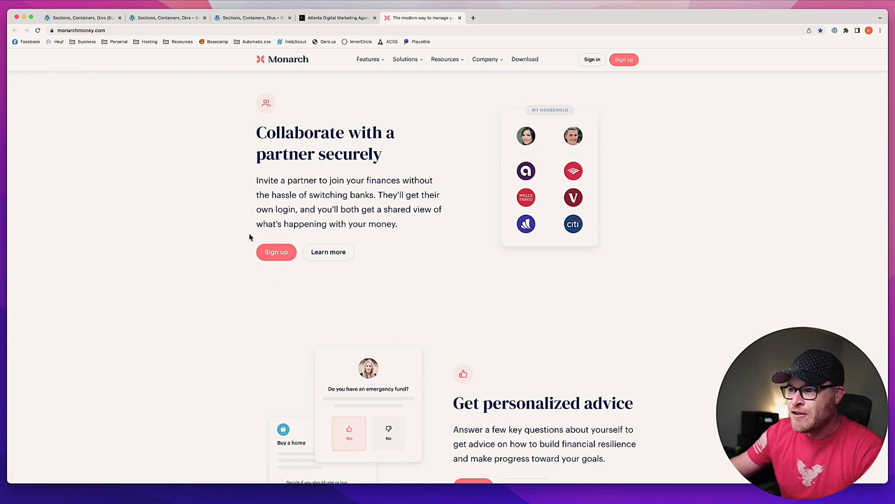
scroll(530, 247, up, 2)
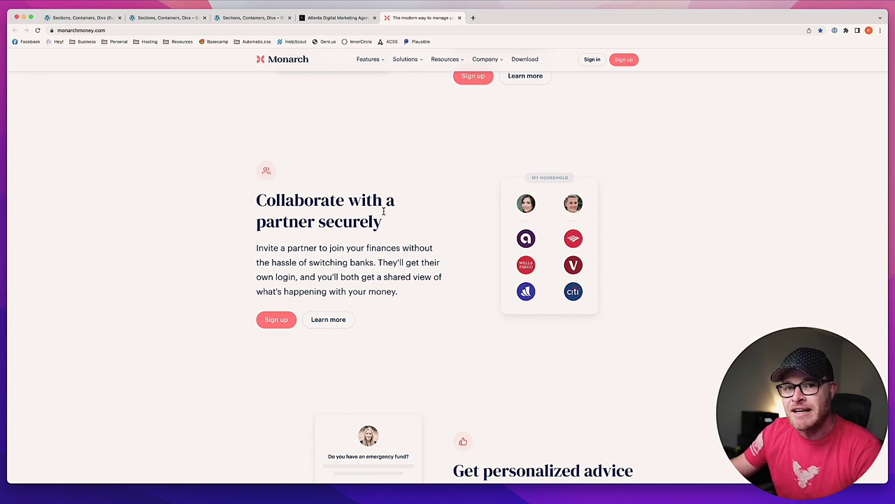
Insert a section on the empty Monarch Features page in the Bricks builder
click(253, 17)
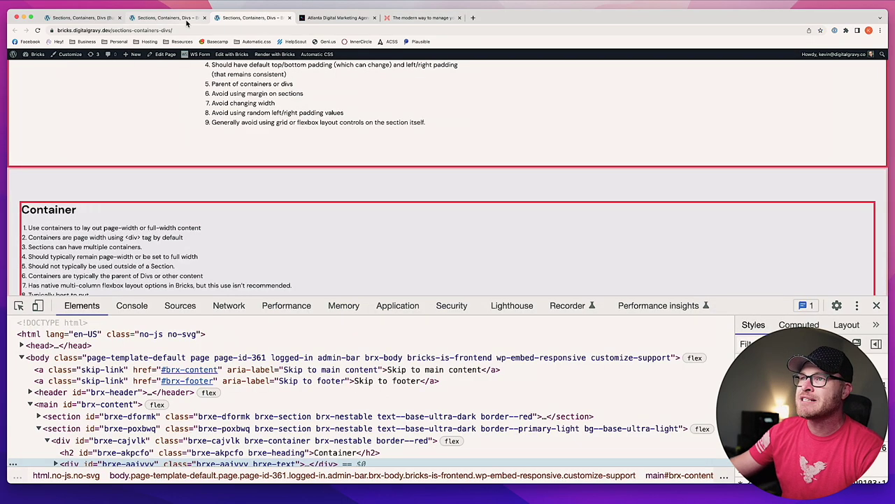
key(super+1)
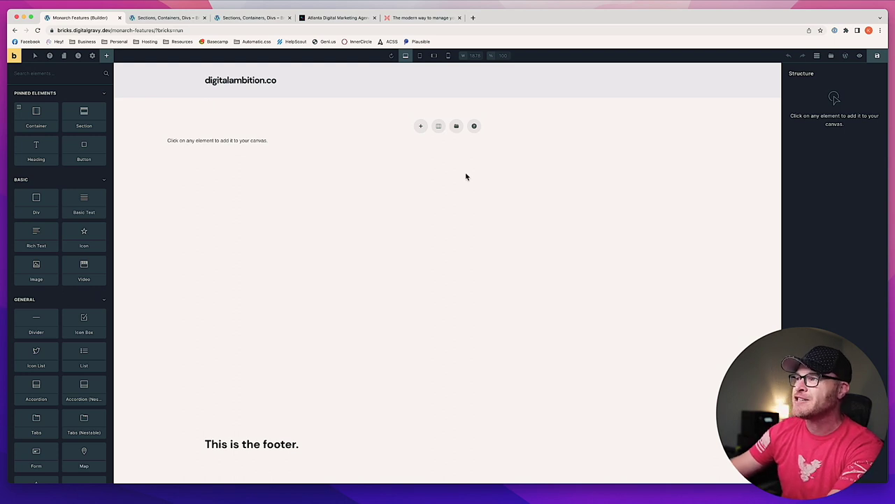
click(418, 126)
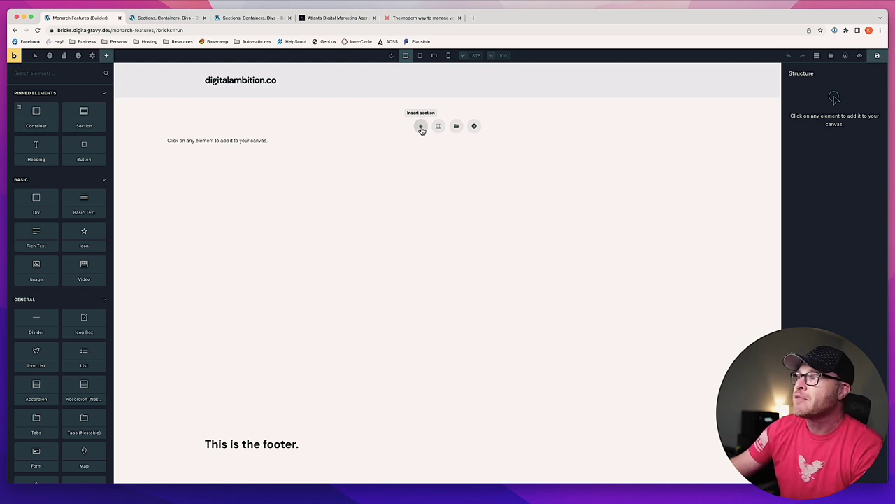
click(420, 126)
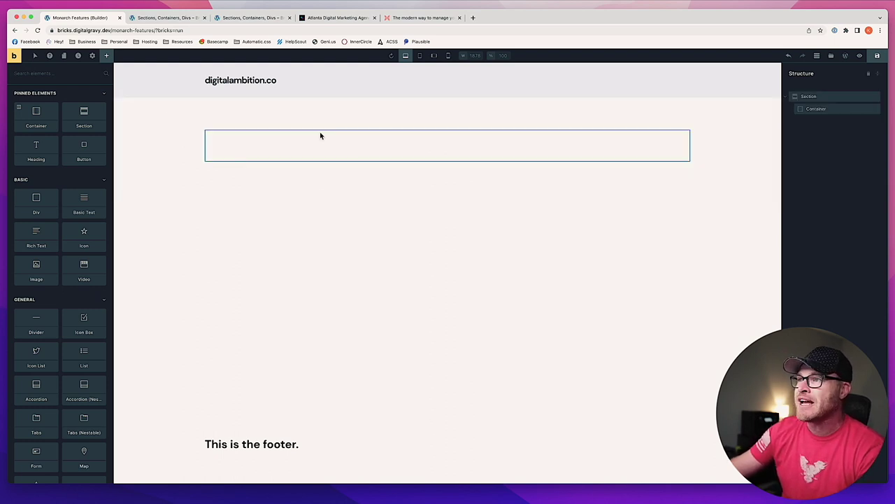
Compare Monarch's "Understand and grow your net worth" feature row with the new section and container in the builder
click(421, 18)
scroll(376, 158, up, 5)
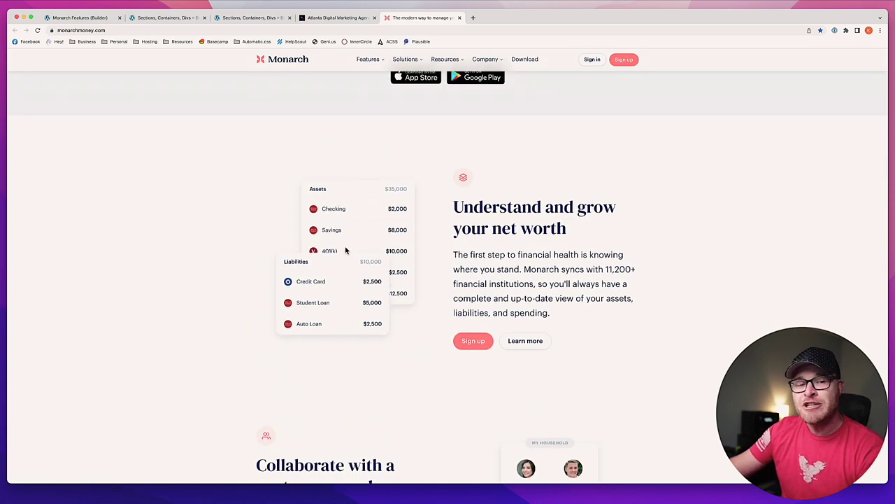
click(90, 21)
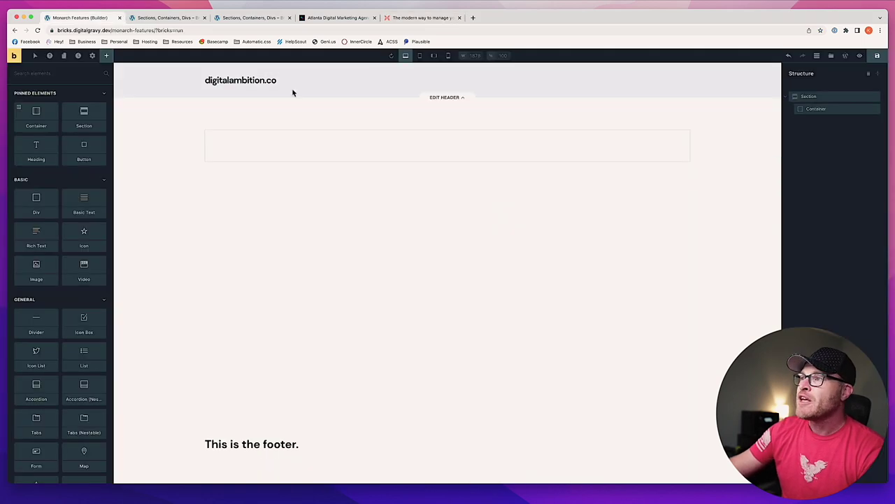
click(336, 153)
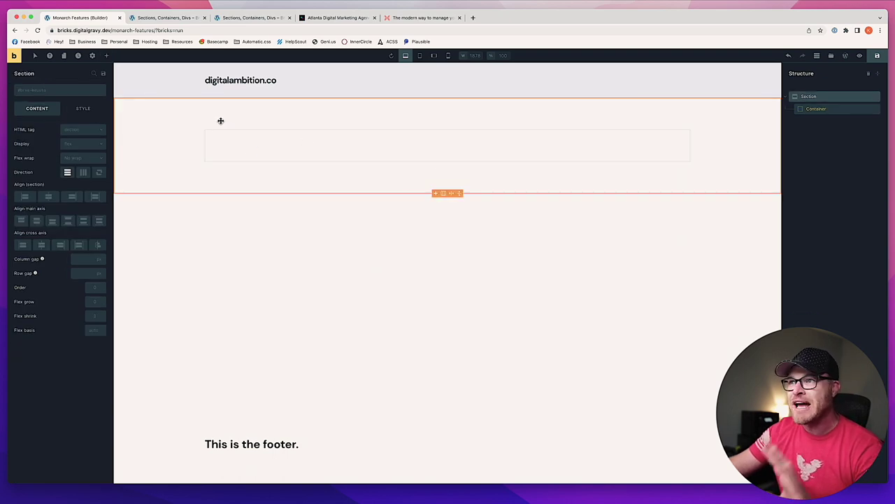
Close the extra browser tabs, keeping only the Monarch Features builder and the Monarch homepage
click(186, 18)
click(420, 17)
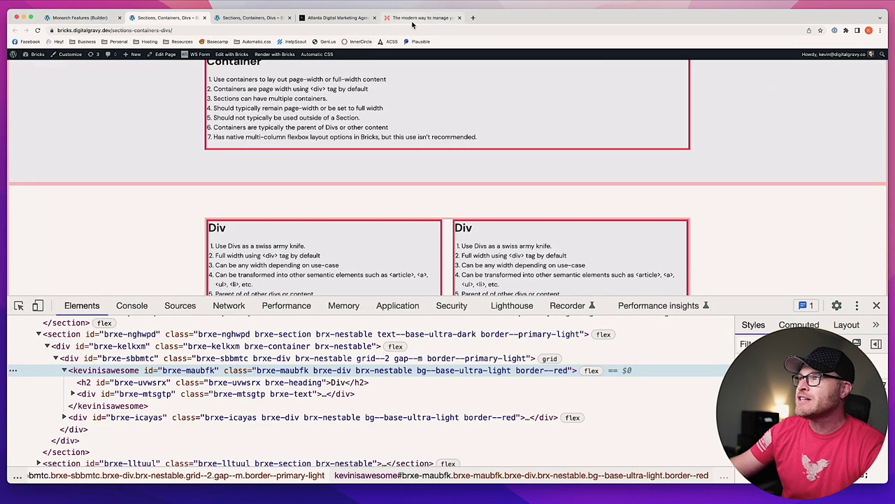
click(205, 17)
click(205, 17)
click(205, 18)
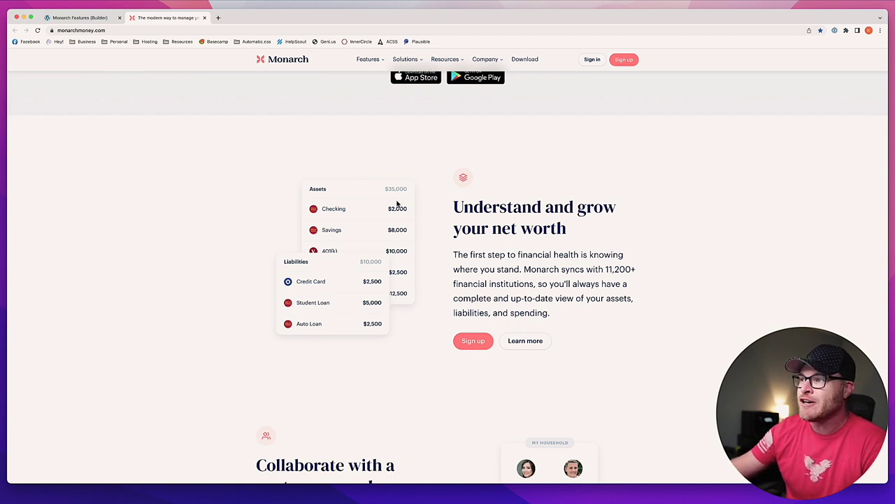
Add the grid--2 class to the container inside the new section
click(64, 18)
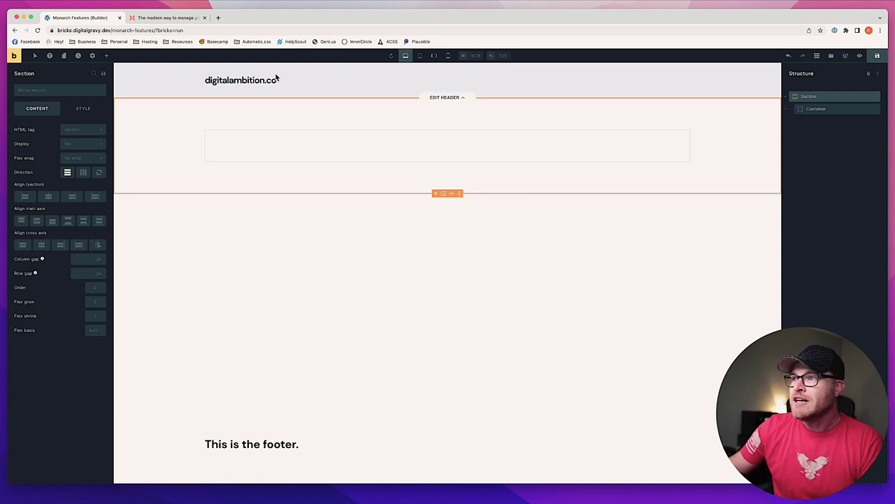
click(294, 140)
click(67, 91)
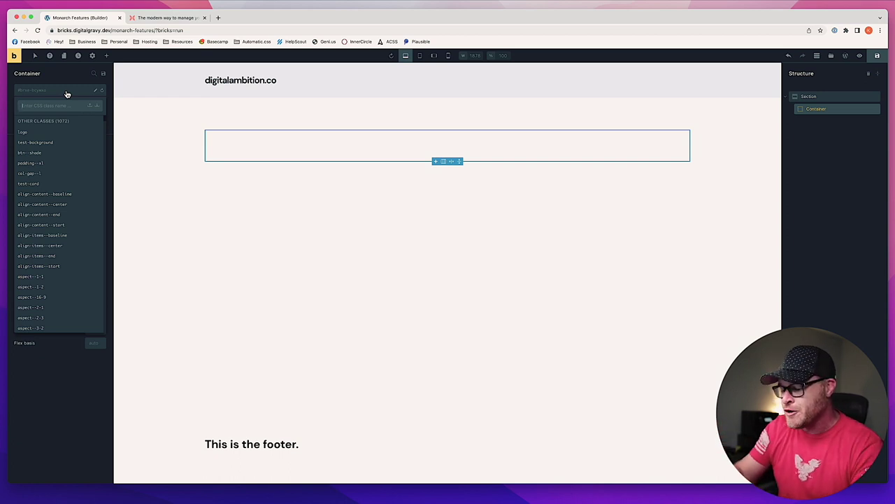
text(grid--2)
key(Return)
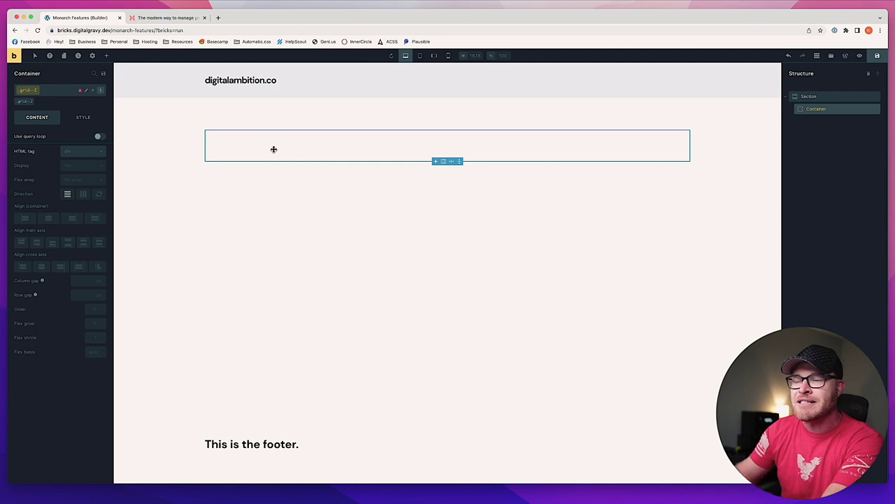
Add a Div inside the grid container and duplicate it to fill both columns
click(107, 56)
text(div)
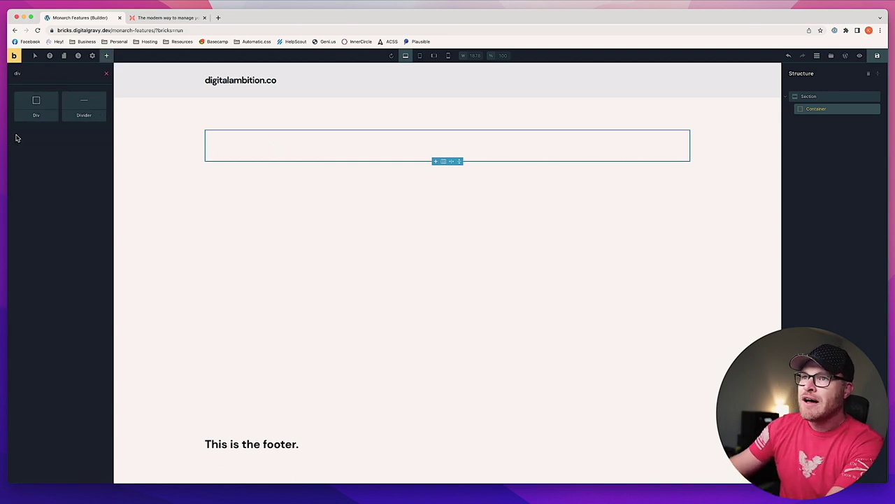
click(37, 105)
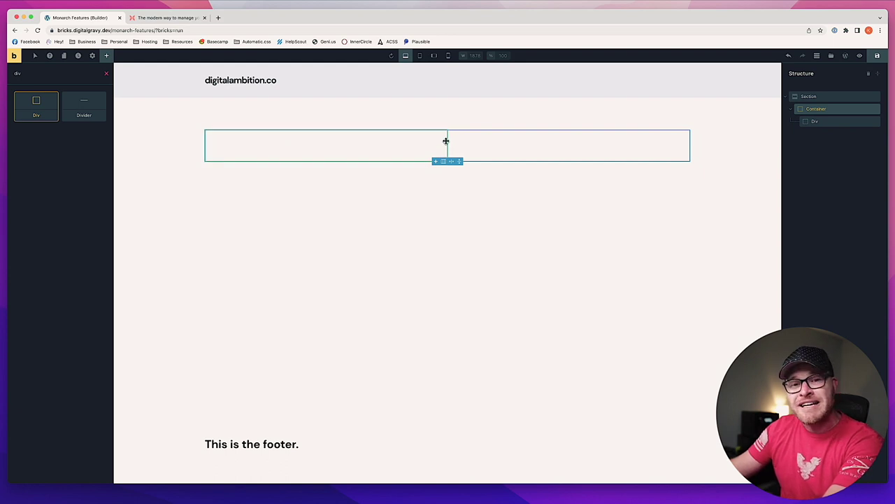
click(412, 147)
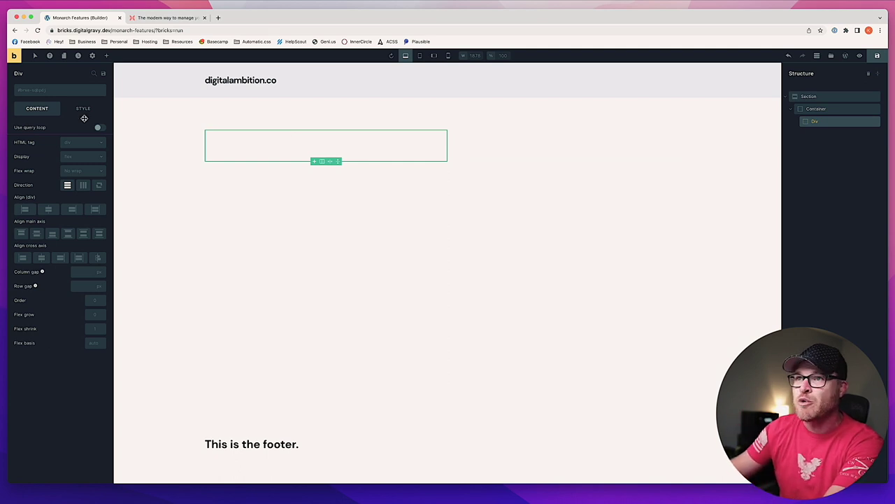
right_click(255, 142)
click(264, 173)
click(506, 142)
click(399, 142)
click(488, 137)
click(405, 138)
click(497, 142)
click(417, 149)
click(492, 153)
click(426, 152)
click(490, 150)
click(420, 152)
click(484, 151)
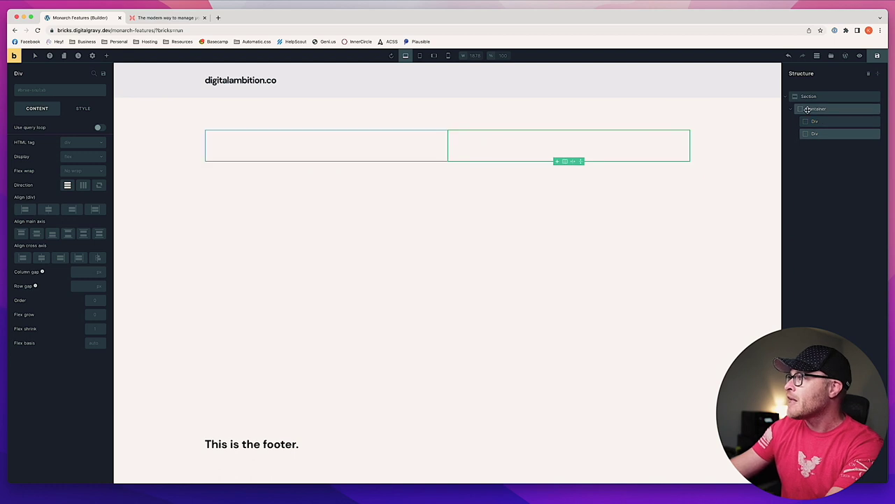
Add the gap--xl class to the grid container after checking the column spacing of Monarch's net worth feature row
click(504, 133)
click(54, 91)
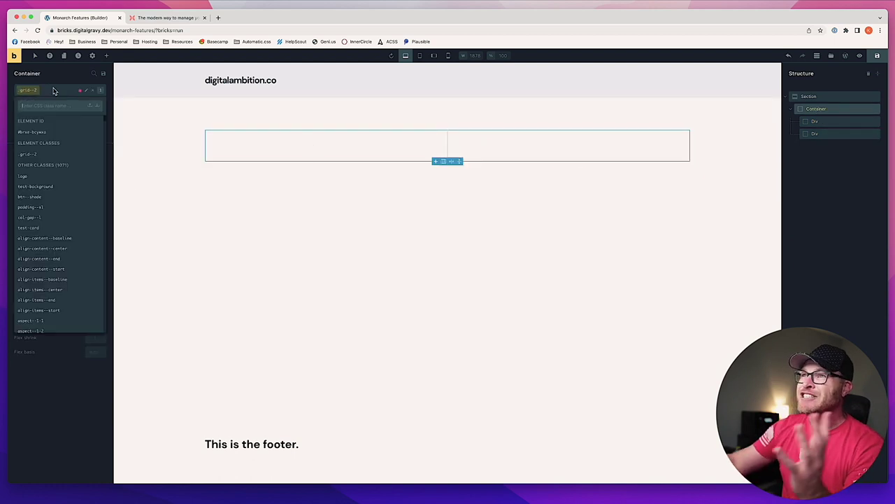
click(178, 18)
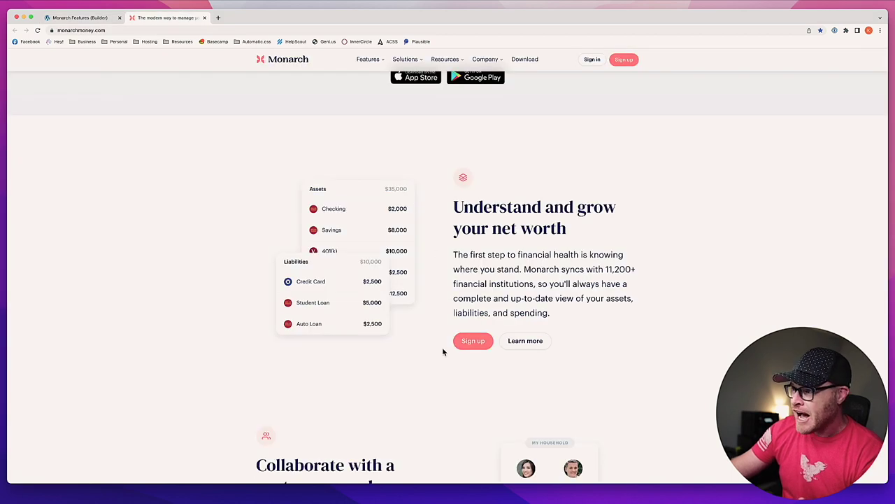
click(74, 18)
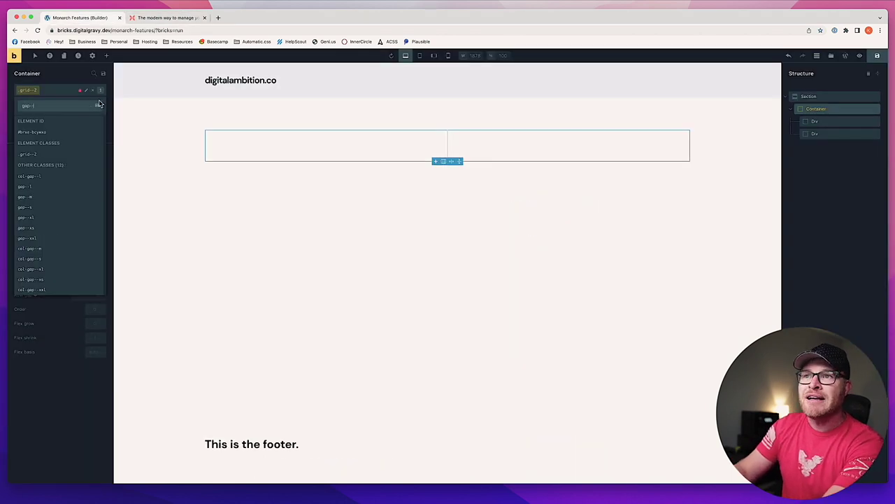
text(xl)
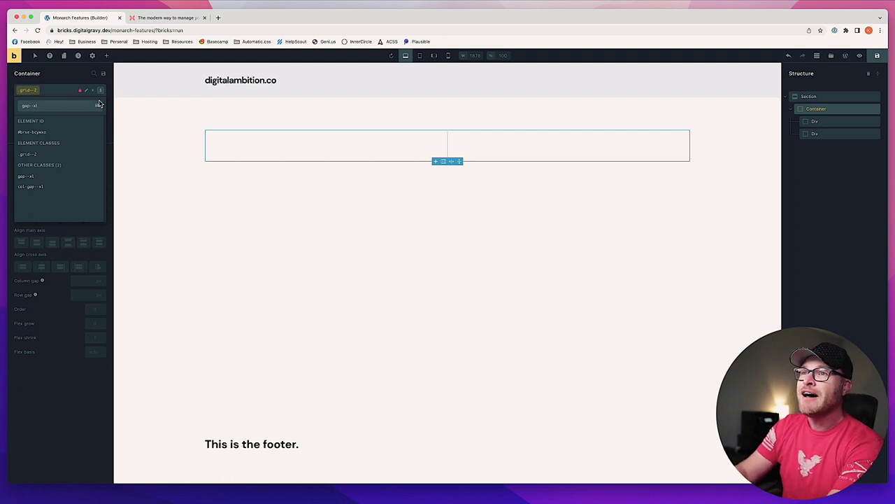
click(99, 104)
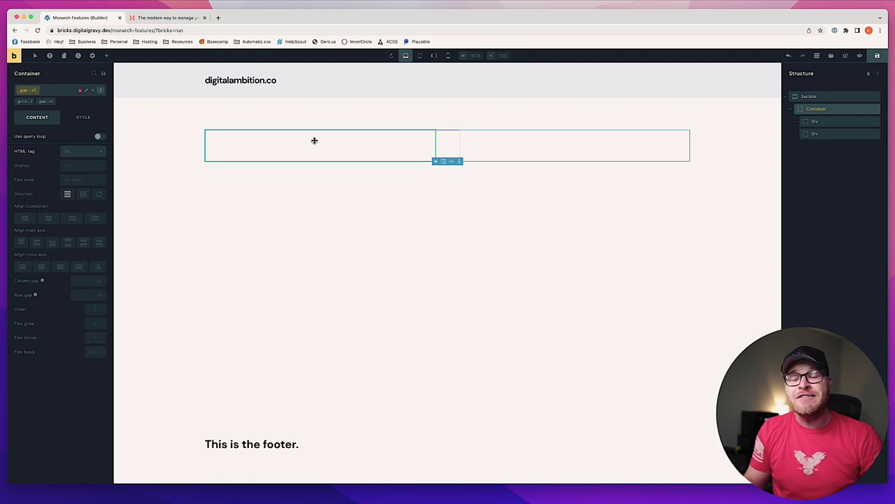
Duplicate the second Div repeatedly until the grid container holds thirteen Divs across several rows
click(482, 143)
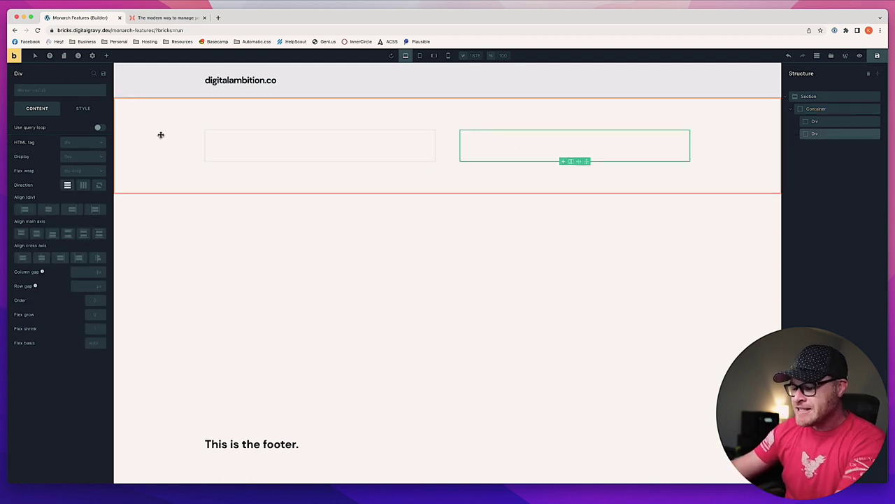
key(super+d)
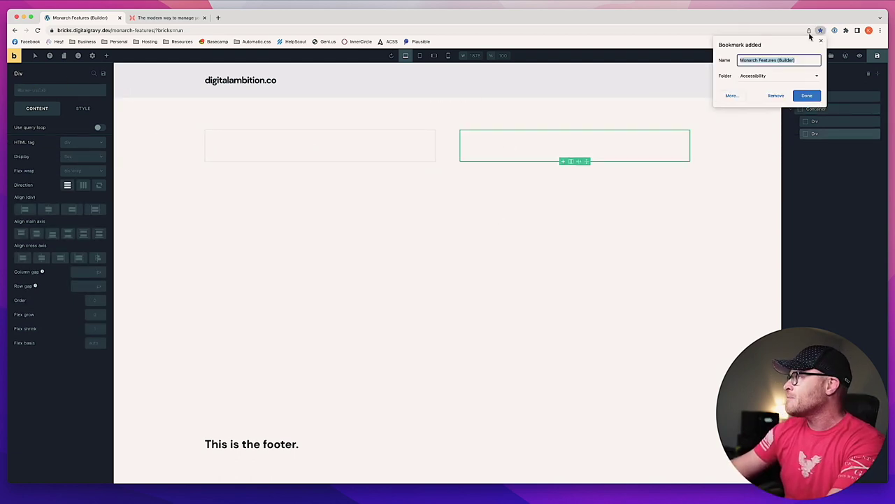
click(822, 42)
key(super+shift+d)
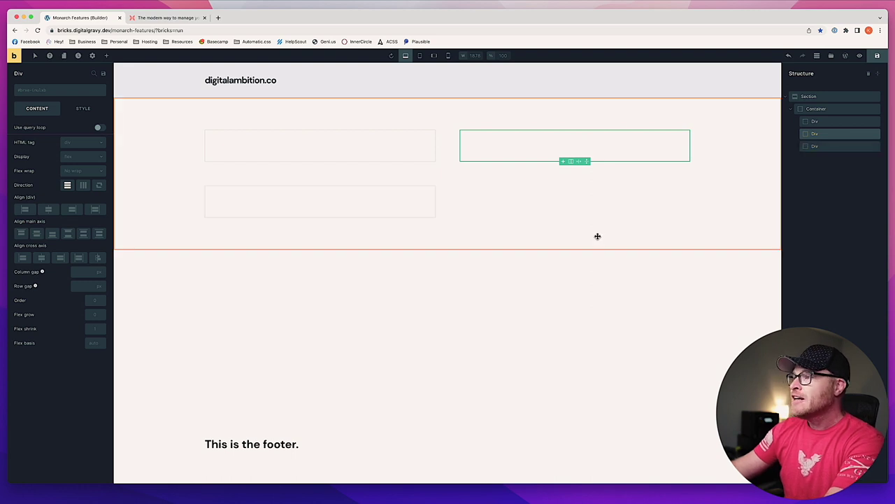
key(super+shift+d)
key(super+shift+d)
key(super+shift+d)
key(super+shift+d)
key(super+shift+d)
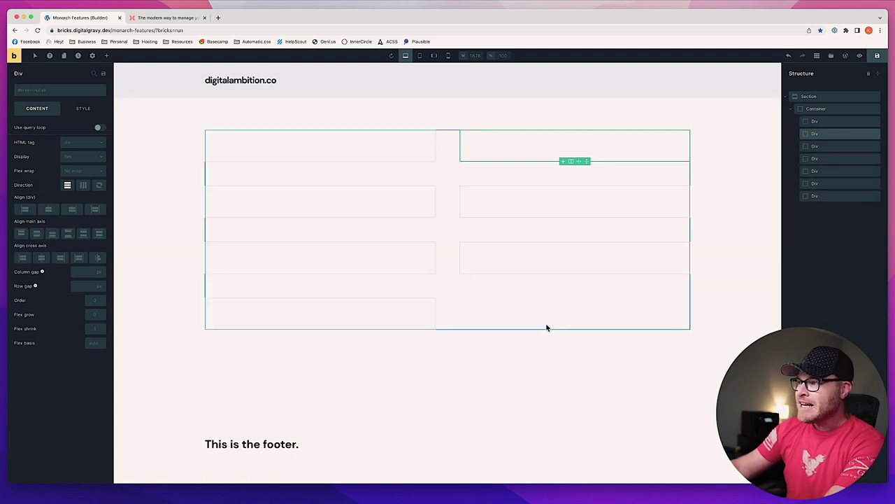
key(super+shift+d)
key(super+shift+d)
key(super+shift+d)
key(super+shift+d)
key(super+shift+d)
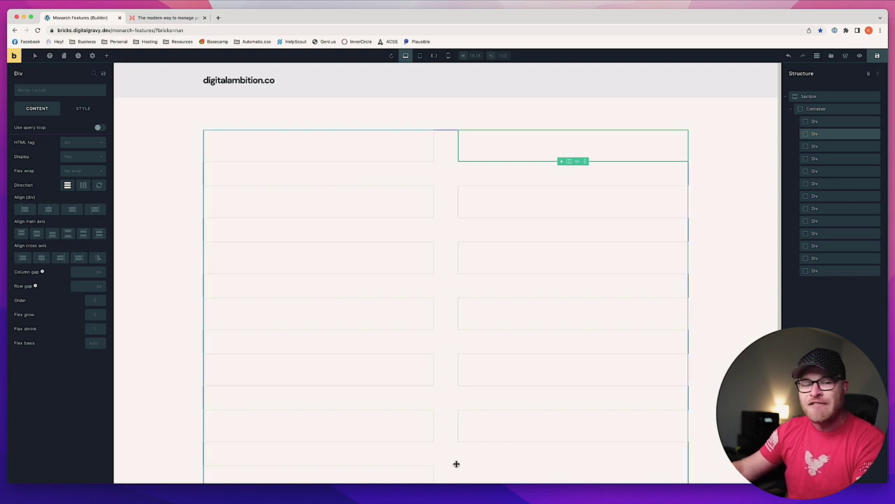
Undo all the extra Div duplications so that only the original two Divs remain in the container
click(787, 56)
click(788, 56)
click(788, 56)
click(787, 56)
click(787, 55)
click(788, 56)
click(788, 56)
click(788, 56)
click(788, 56)
click(787, 56)
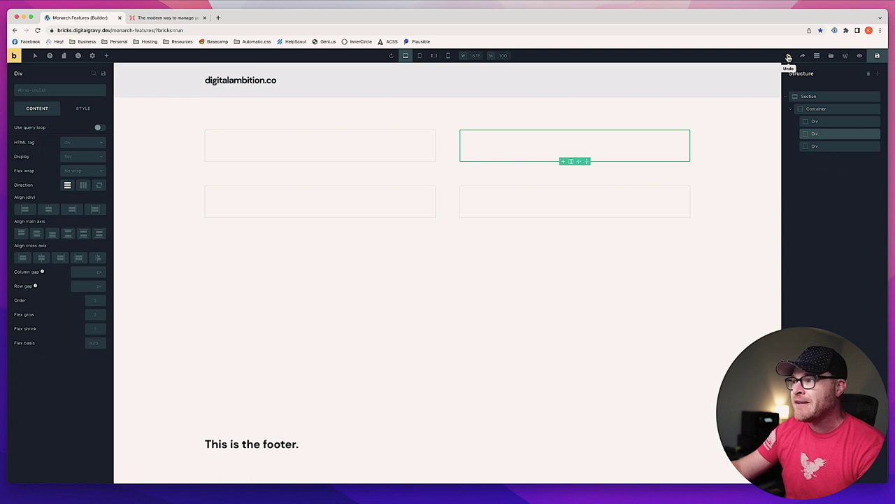
click(788, 56)
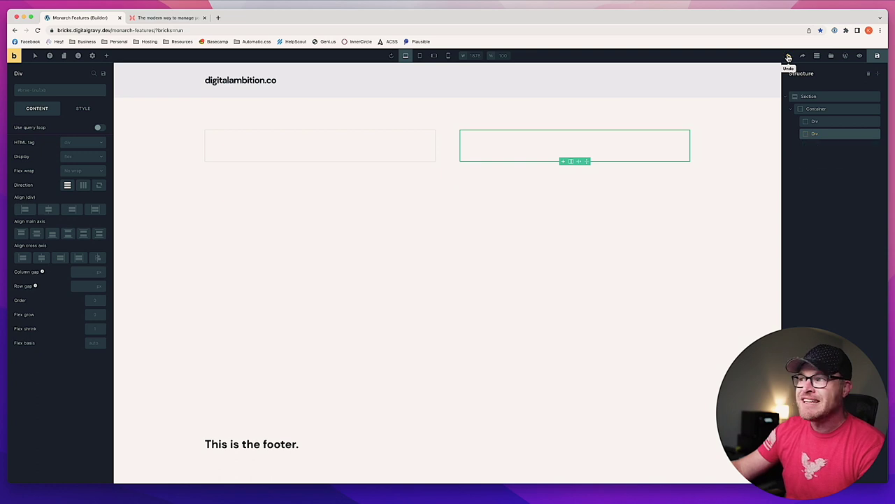
Add the grid--l-1 class to the container and preview the stacked layout at the tablet breakpoint before returning to desktop
click(446, 139)
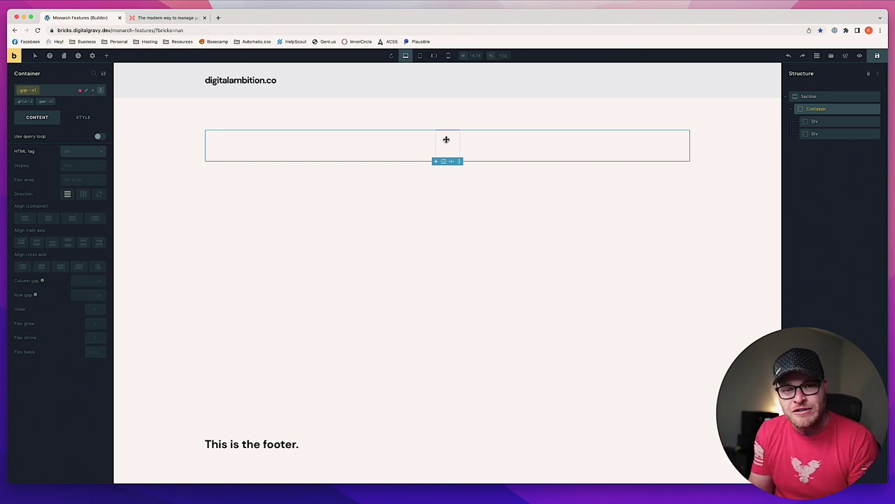
click(407, 57)
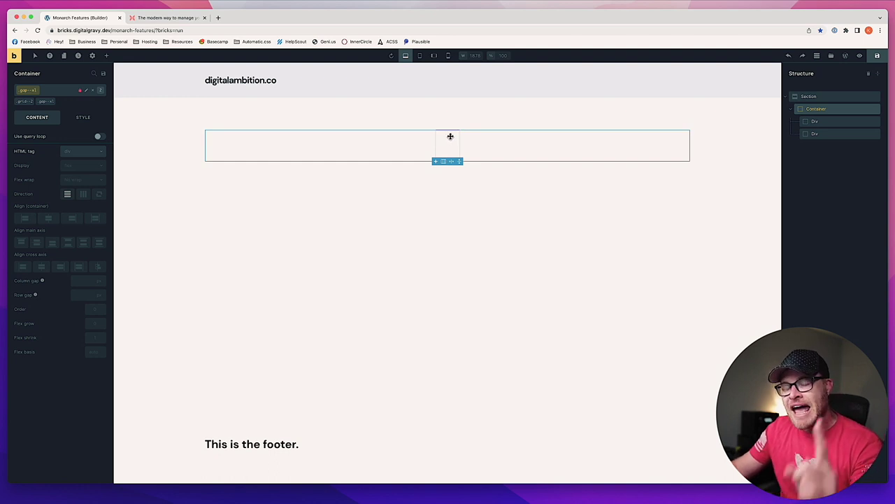
click(57, 90)
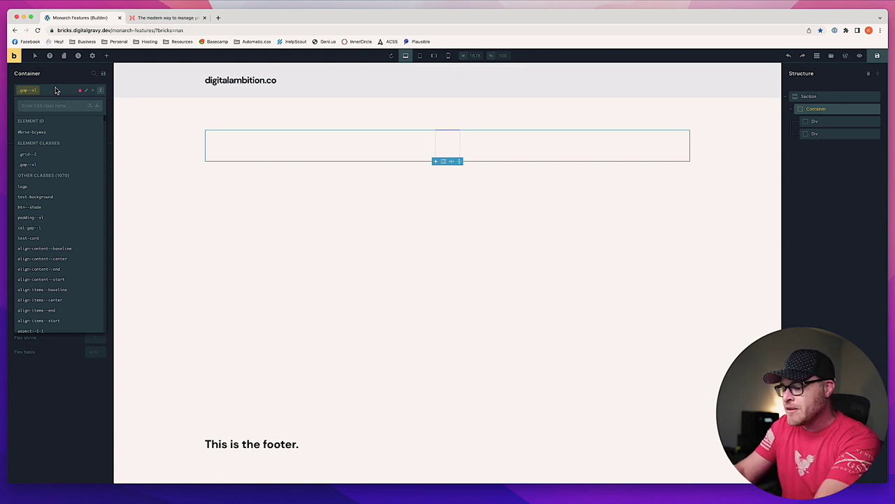
text(grid--1-1)
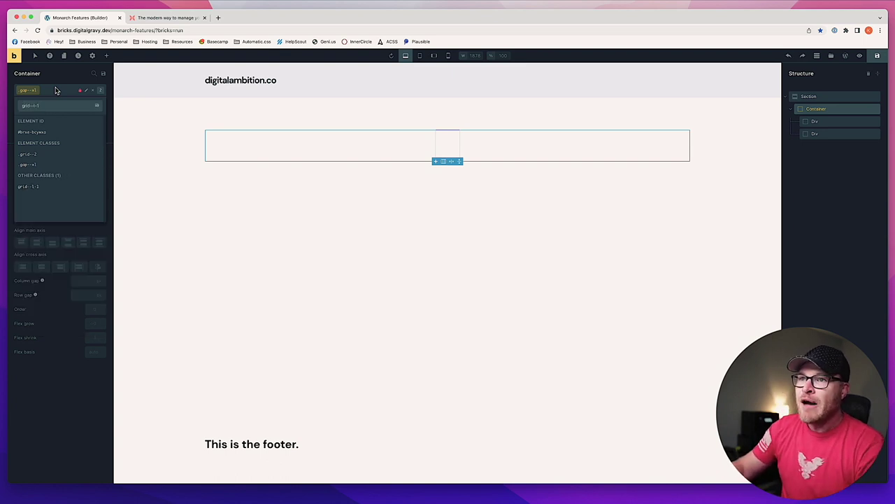
key(BackSpace)
key(BackSpace)
key(BackSpace)
scroll(50, 241, down, 5)
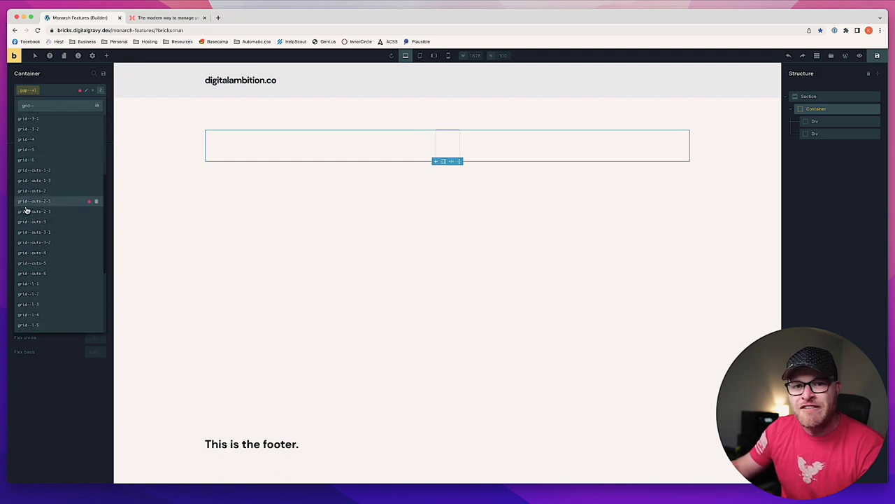
scroll(42, 203, down, 5)
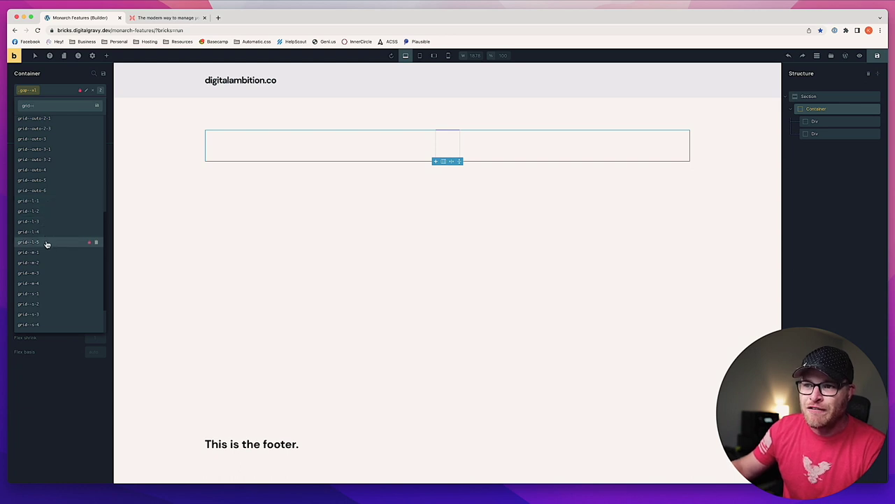
click(40, 202)
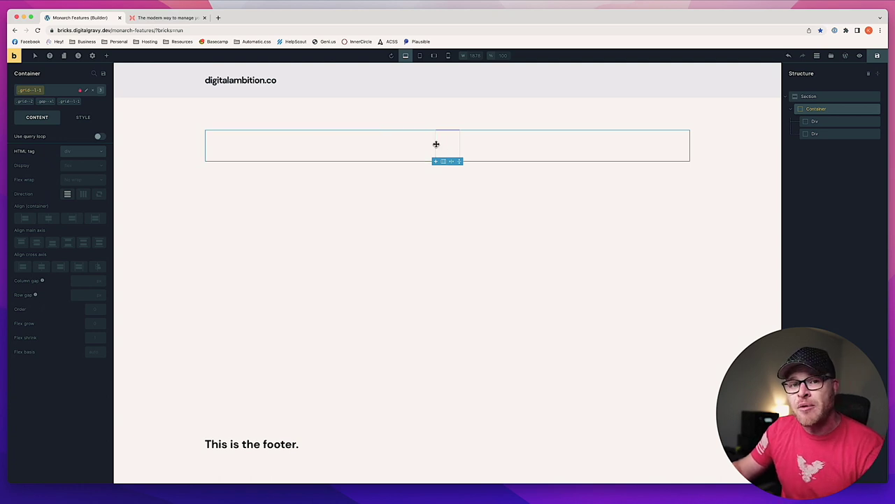
click(420, 56)
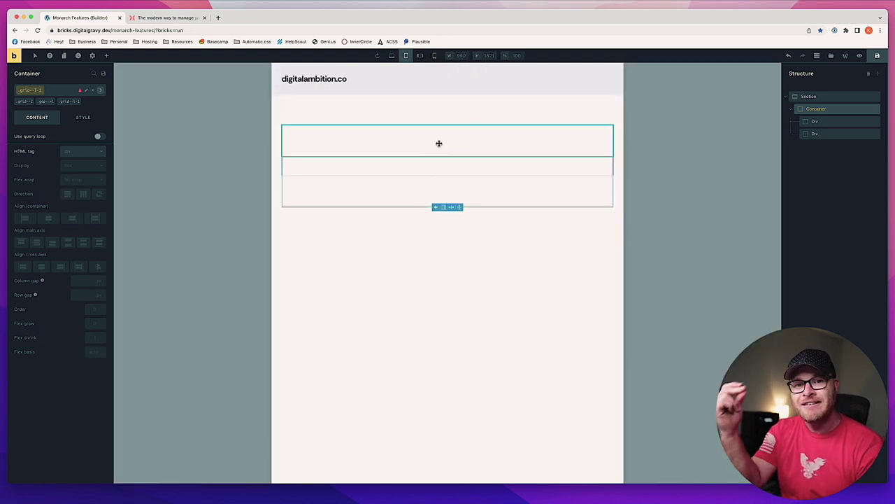
click(392, 56)
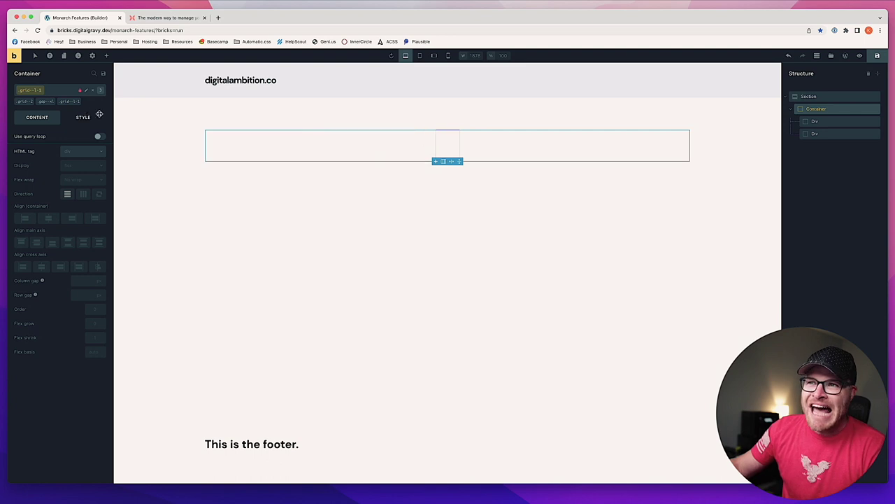
Replace the container's gap--xl class with gap--l and save the page
click(58, 96)
text(gap--l)
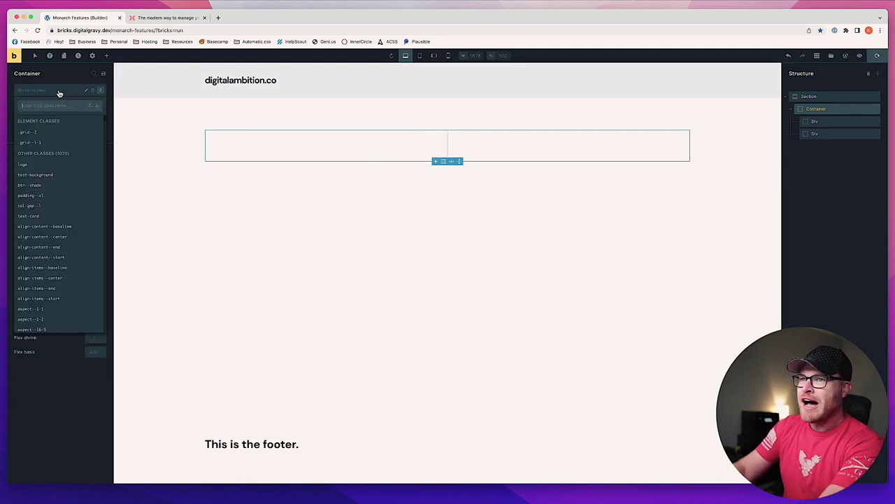
key(Return)
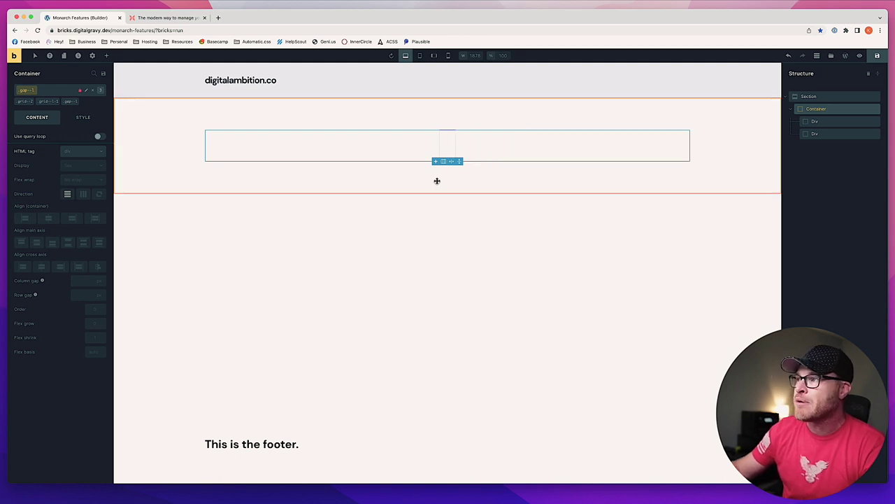
click(880, 56)
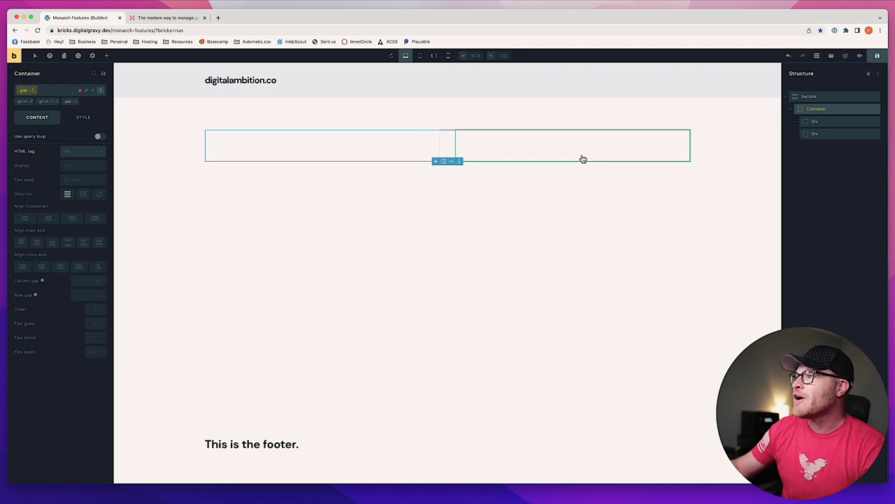
Save Monarch's Assets and Liabilities image as net-worth in a new folder named Monarch inside Downloads
click(168, 18)
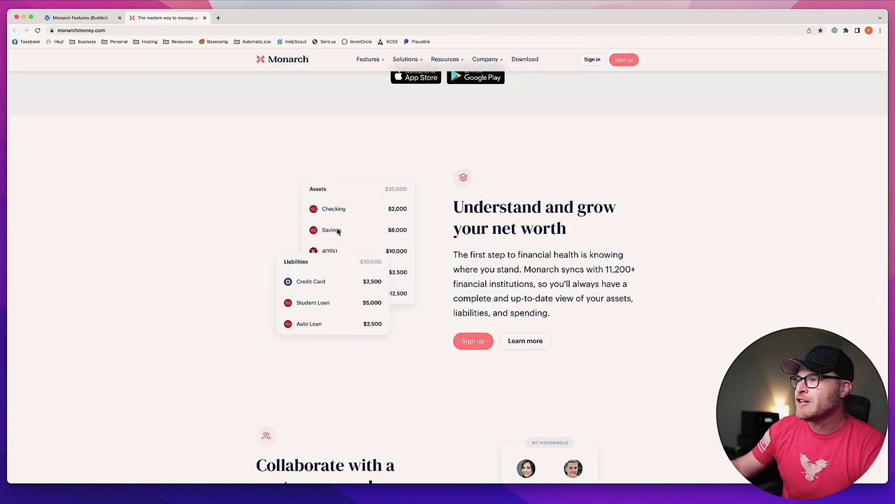
right_click(337, 231)
click(355, 241)
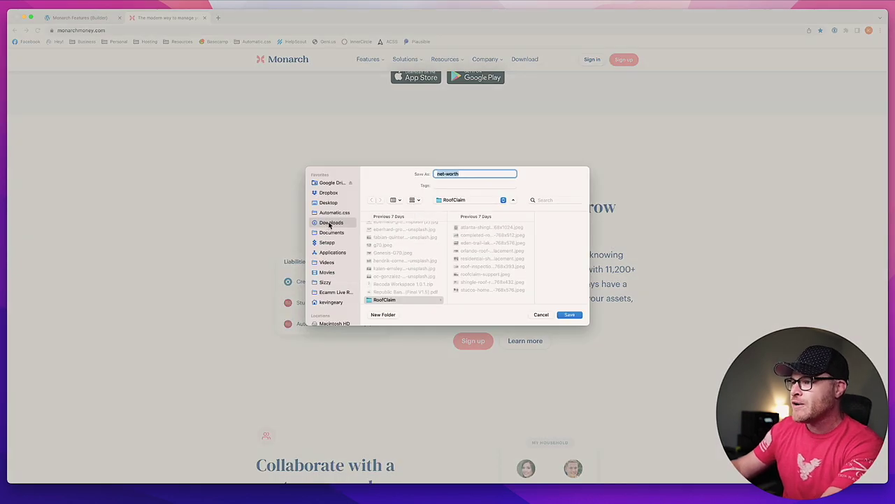
click(330, 224)
click(382, 314)
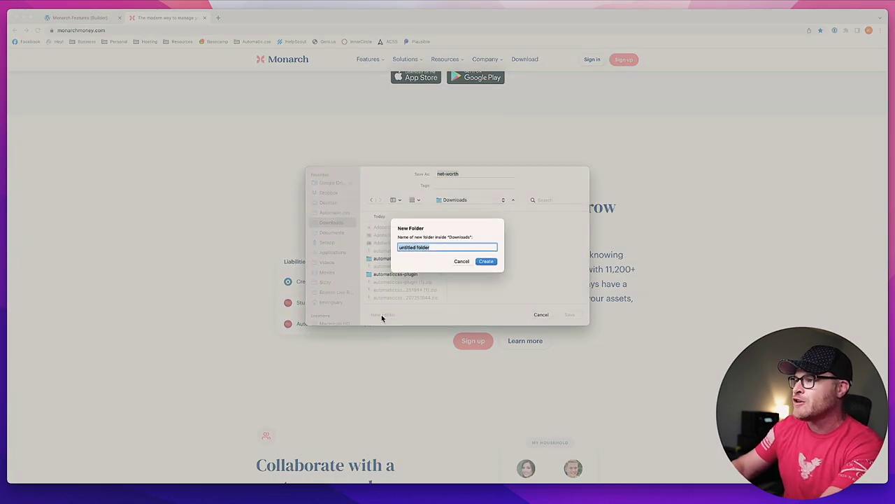
text(Monarch)
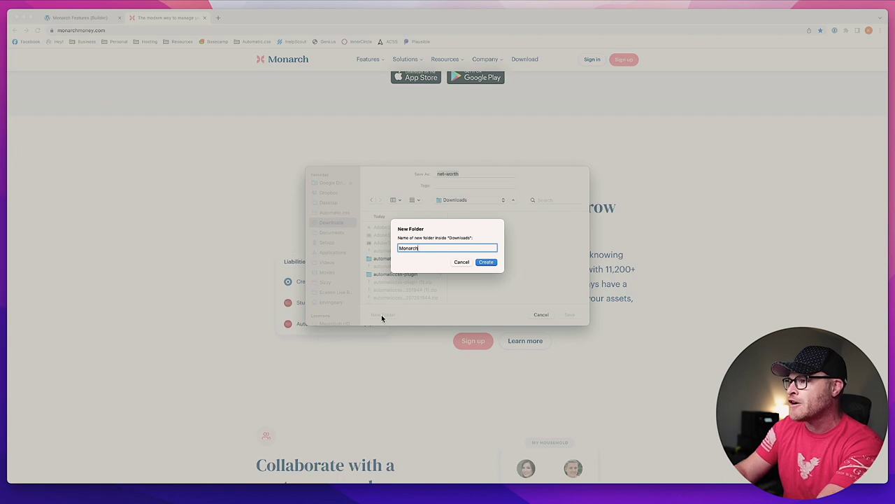
key(Return)
key(BackSpace)
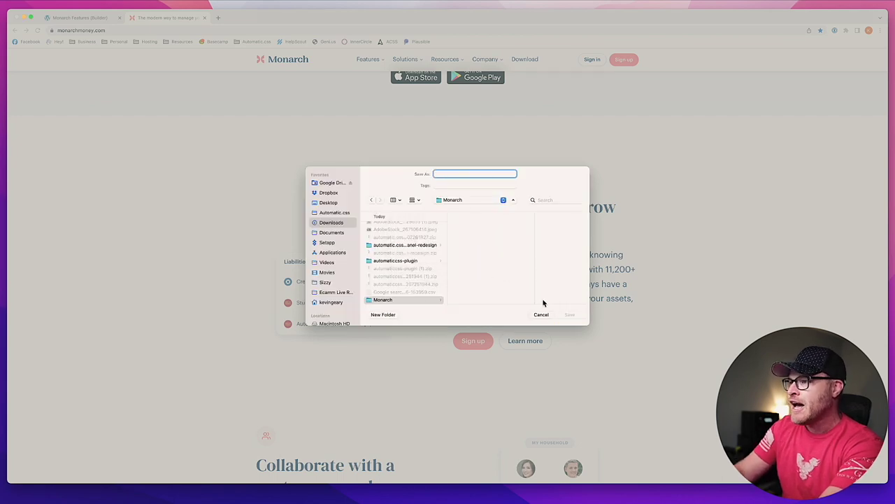
text(net-worth)
click(568, 314)
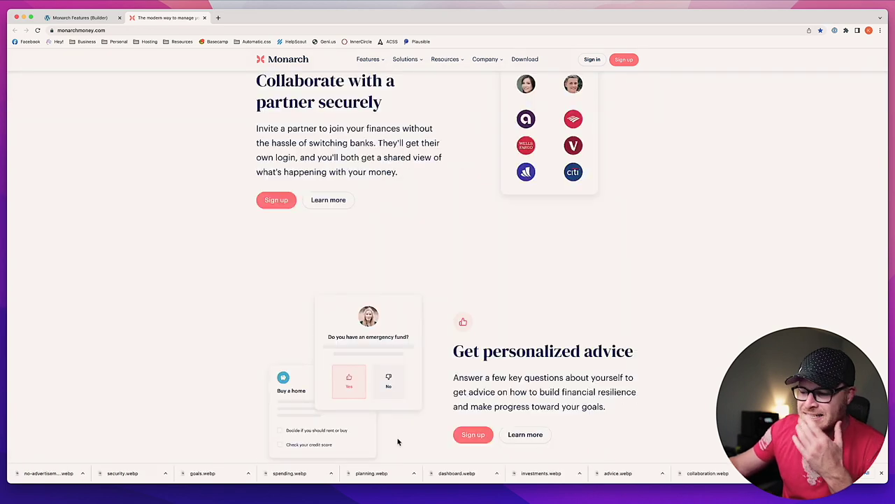
scroll(606, 258, up, 2)
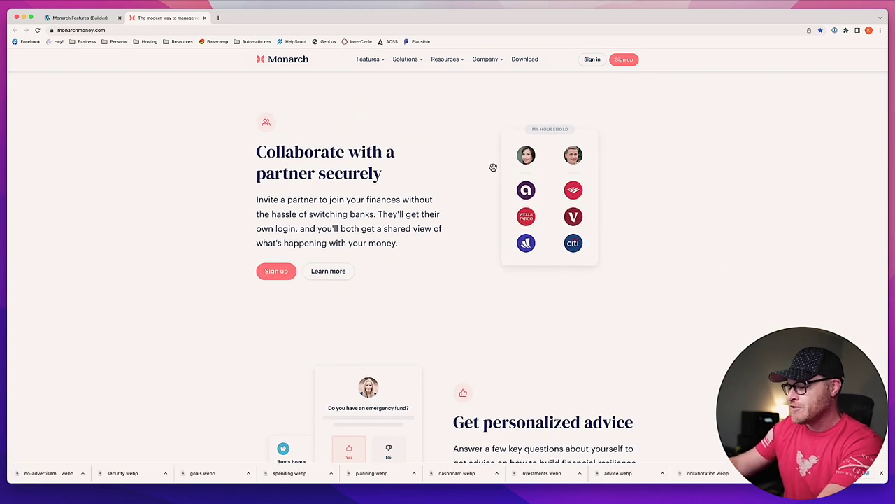
key(super+shift+4)
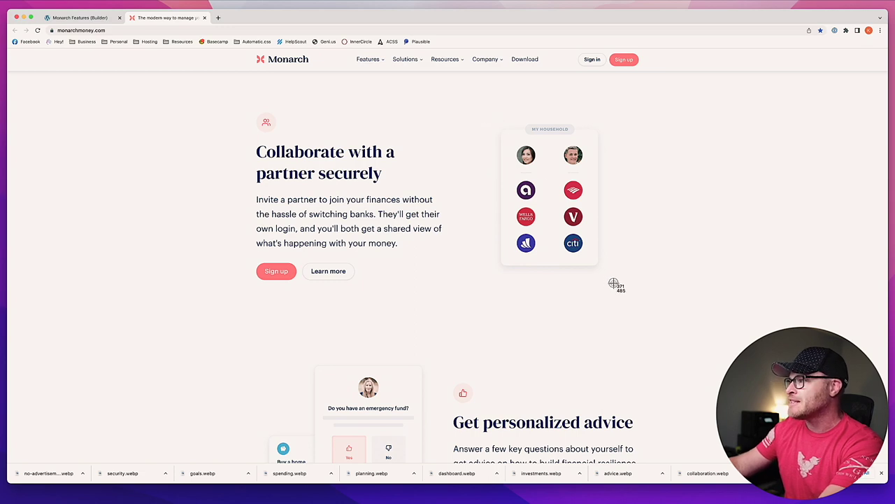
scroll(606, 282, up, 6)
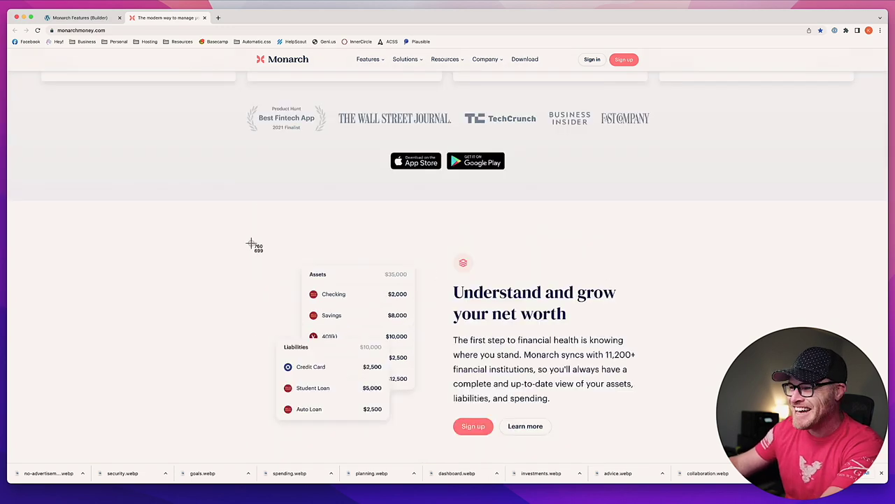
scroll(437, 437, down, 5)
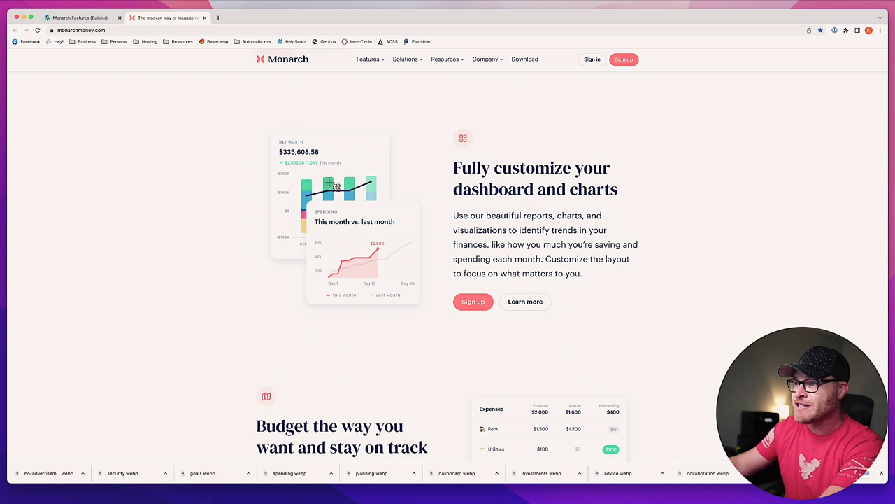
key(Escape)
scroll(473, 312, down, 5)
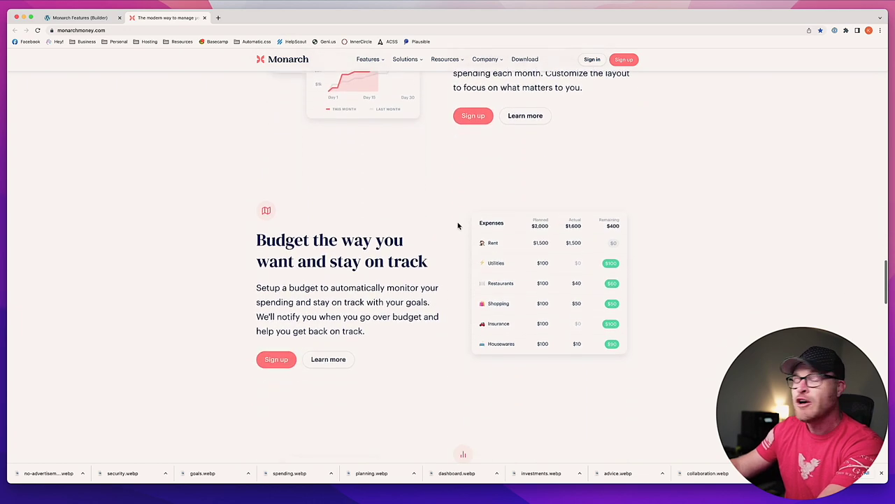
Capture screenshots of the Expenses budget illustration and the spending breakdown illustration on the Monarch homepage
key(super+shift+4)
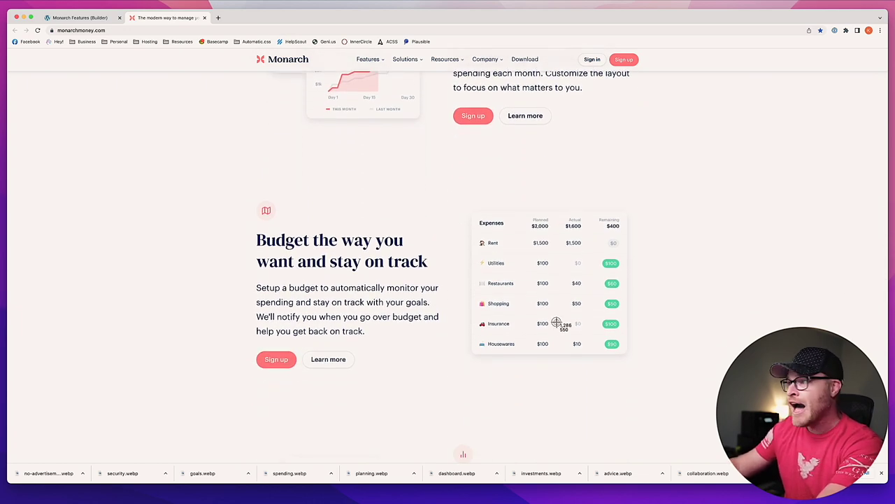
scroll(595, 349, down, 5)
key(Escape)
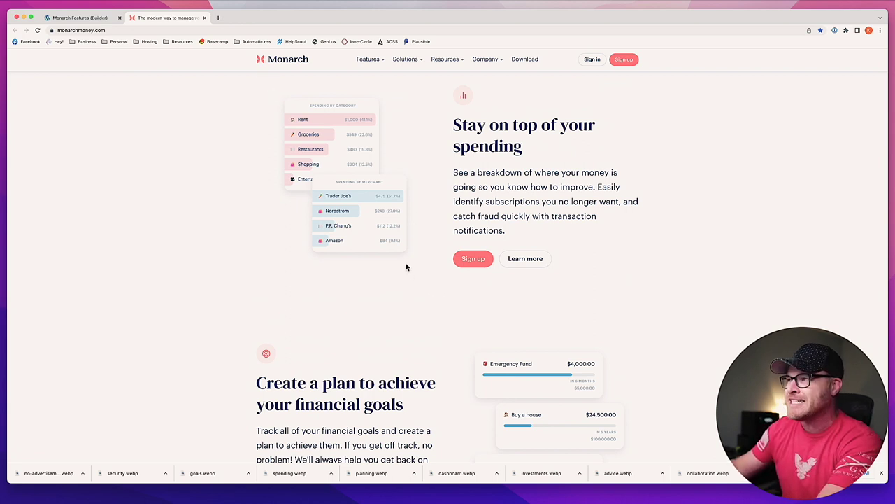
Switch back to the Bricks builder and add an Image element inside the first Div
click(103, 23)
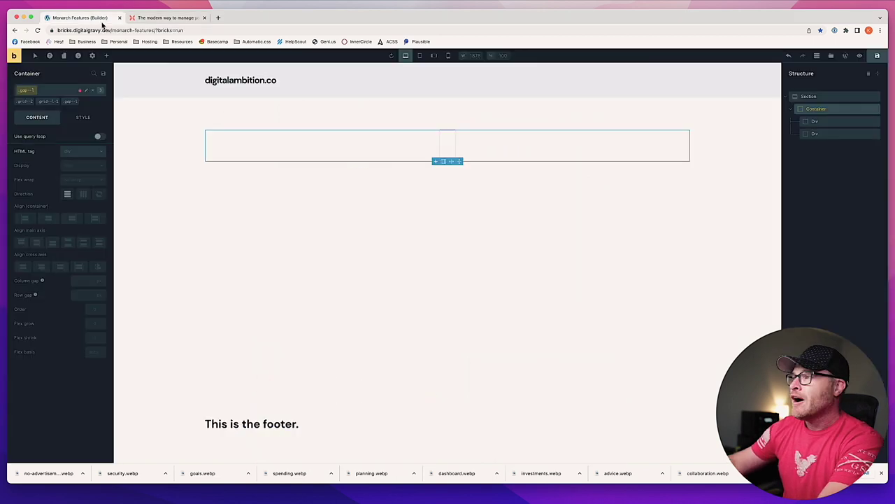
click(357, 141)
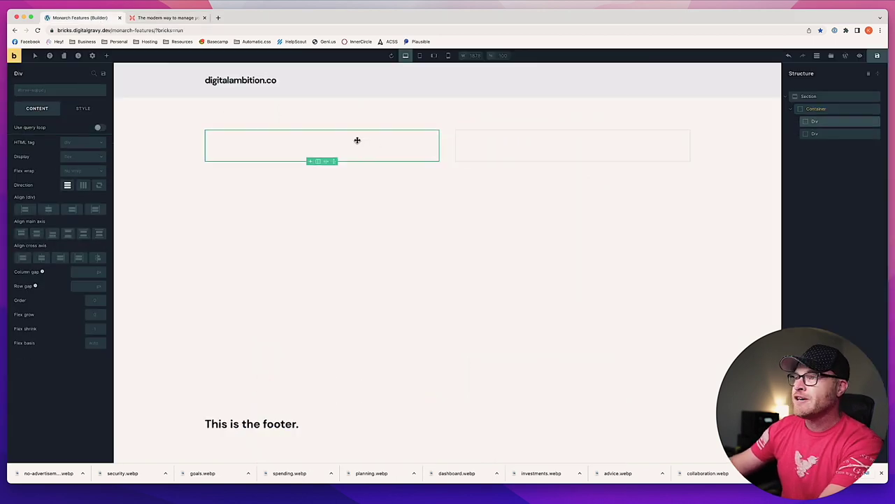
click(106, 56)
text(image)
drag(36, 112, 329, 150)
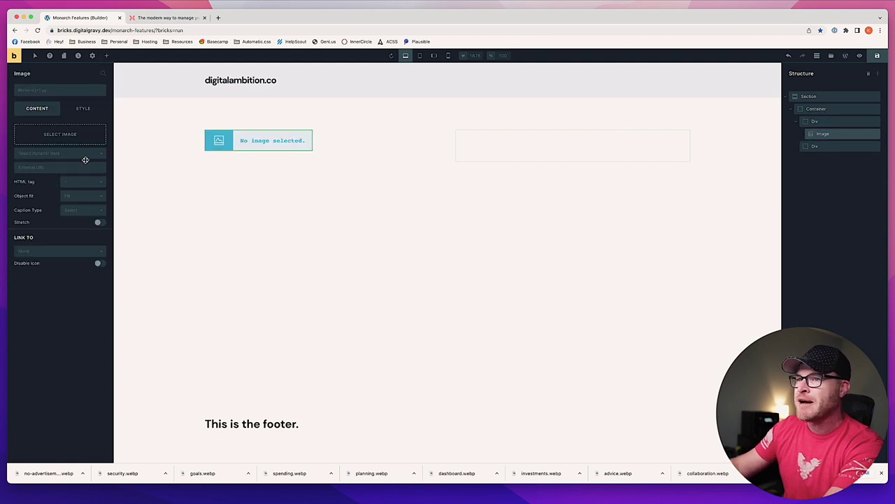
Upload the net worth screenshot "Screen Shot 2022-07-26 at 7.00.05 PM" from the Desktop and insert it into the Image element
click(60, 134)
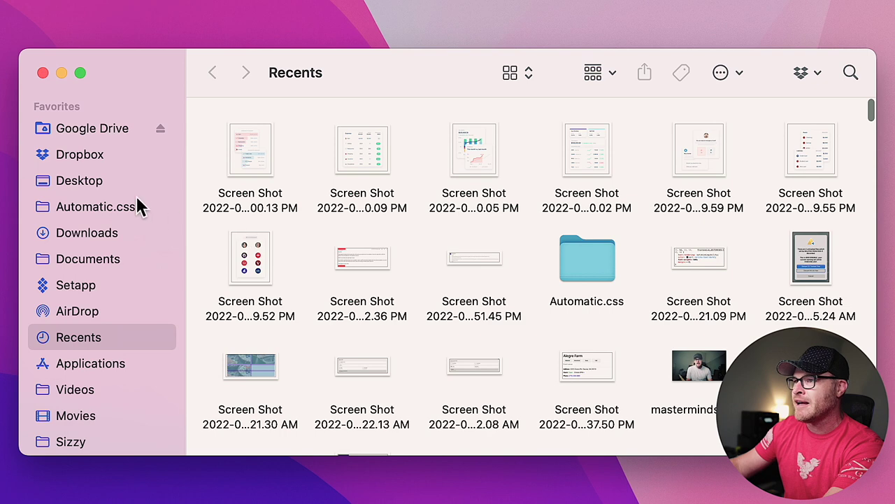
click(84, 180)
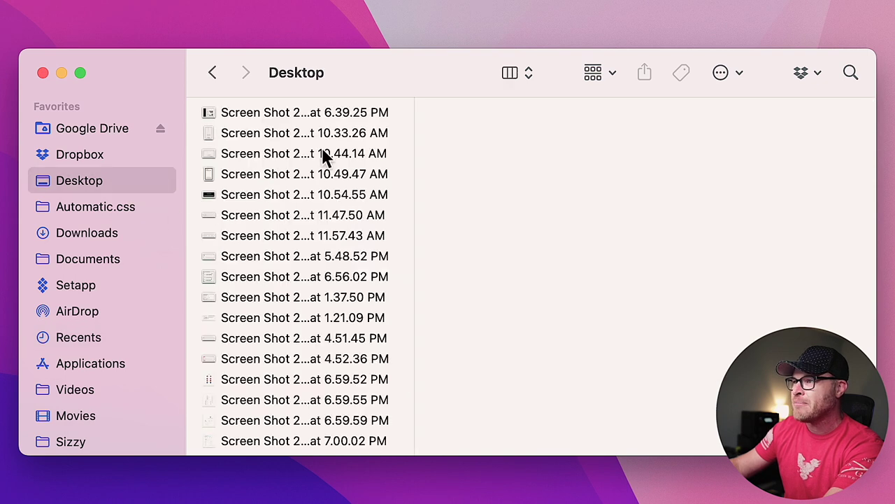
key(Down)
click(323, 218)
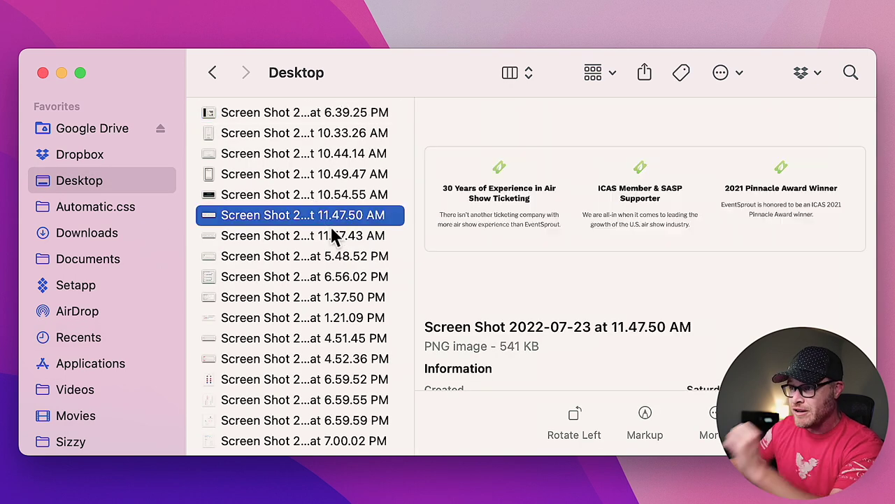
click(334, 234)
key(Down)
key(Down)
key(Down)
key(Down)
key(Down)
key(Down)
key(Down)
key(Down)
key(Down)
key(Down)
key(Down)
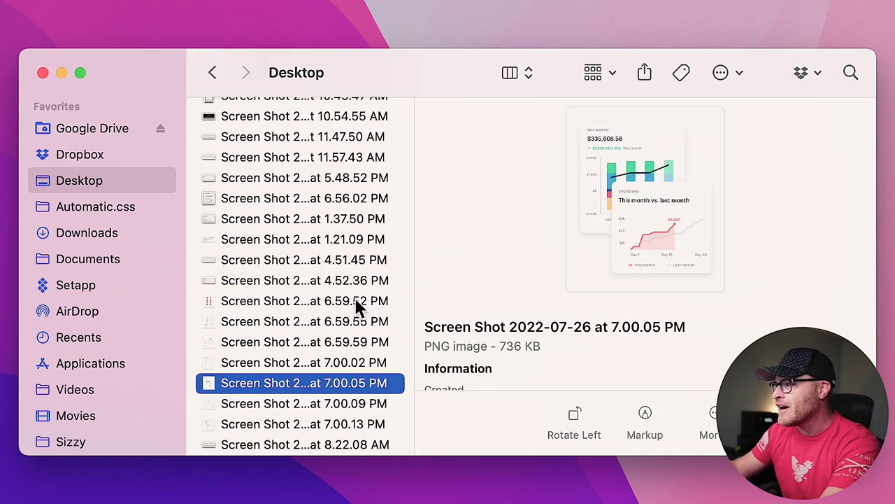
drag(337, 390, 667, 293)
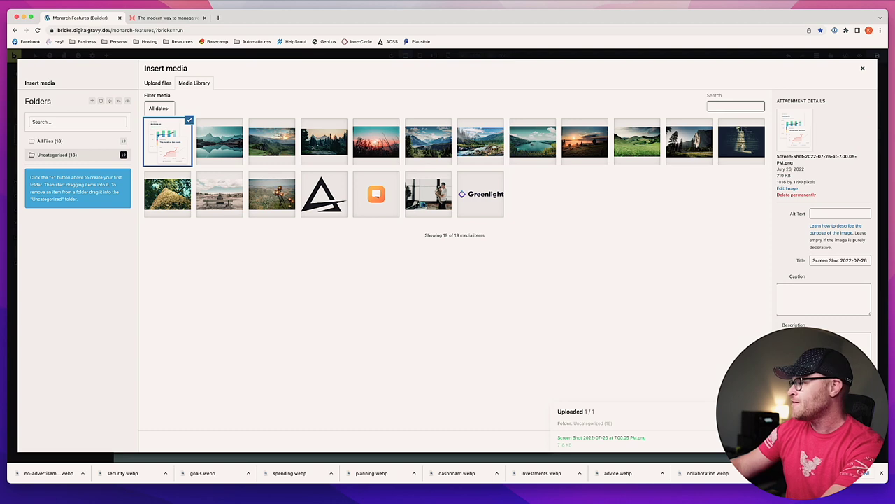
click(839, 442)
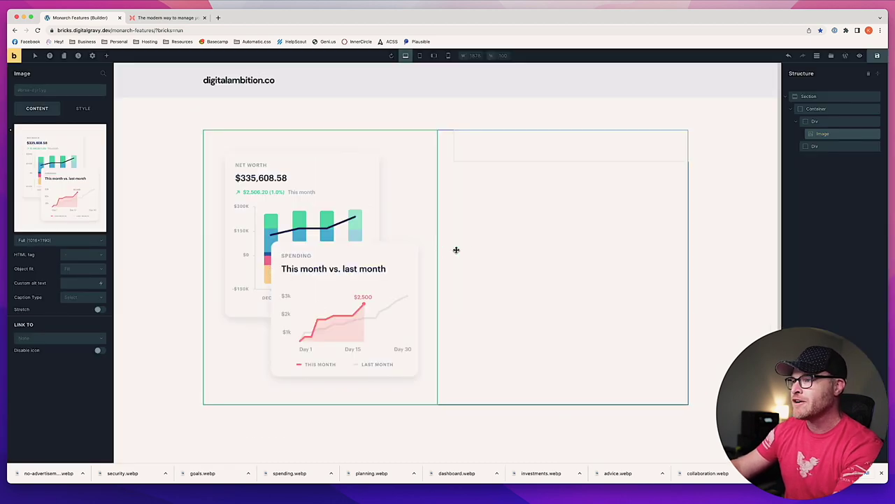
Select the empty second Div and copy the heading "Fully customize your dashboard and charts" from the Monarch homepage
click(524, 148)
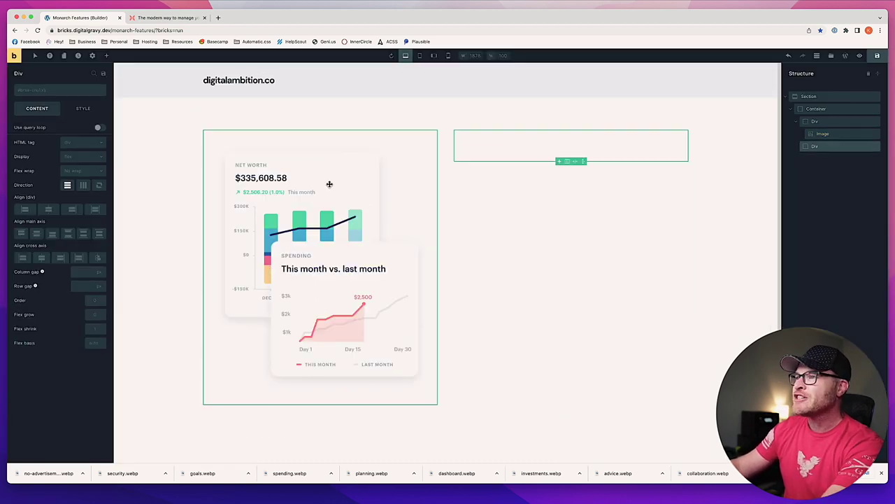
click(155, 18)
scroll(224, 140, down, 5)
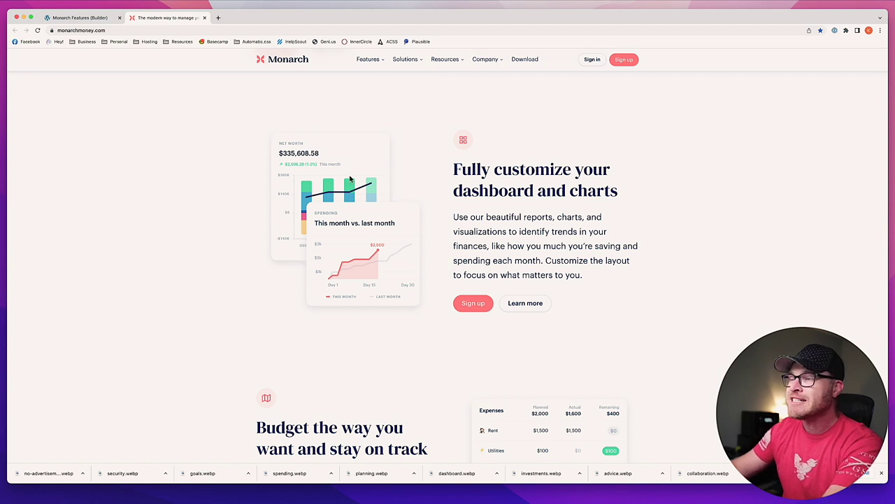
click(70, 18)
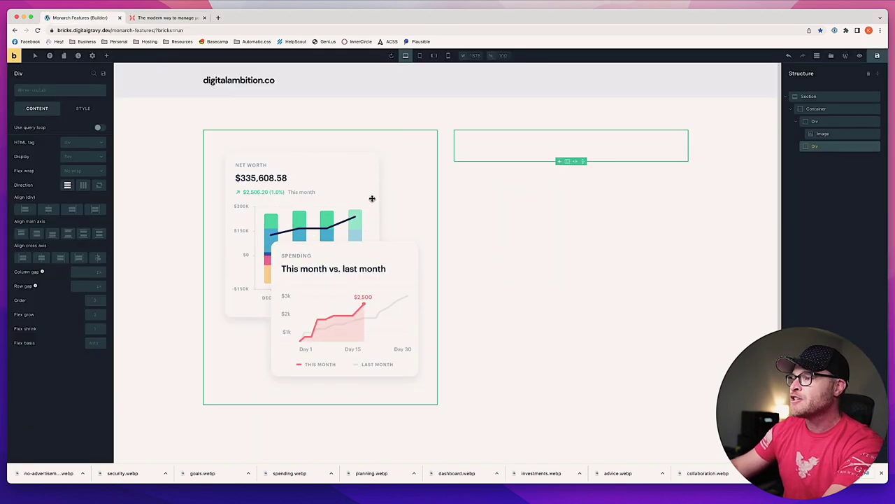
click(164, 18)
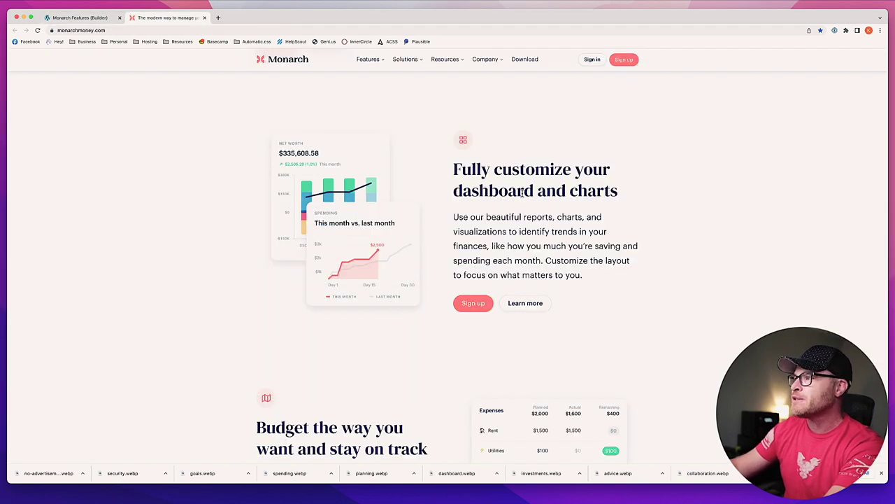
triple_click(518, 191)
key(ctrl+c)
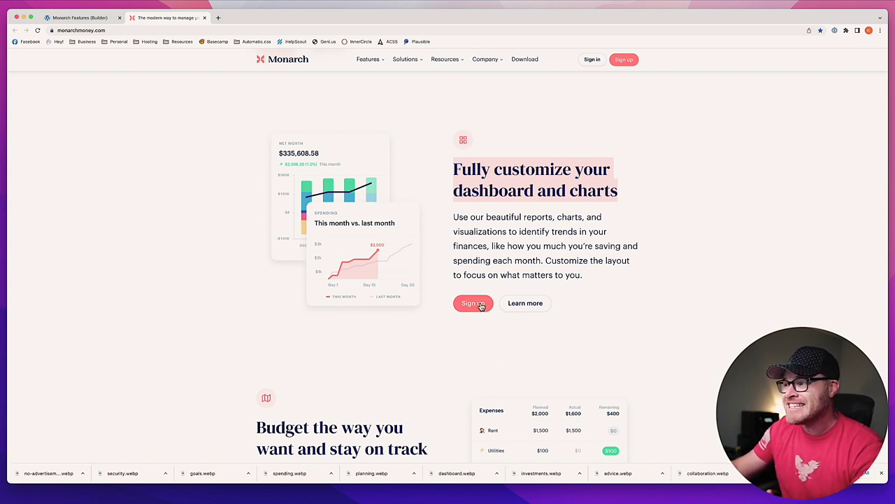
Return to the Bricks builder and add an Icon element to the second Div
click(77, 17)
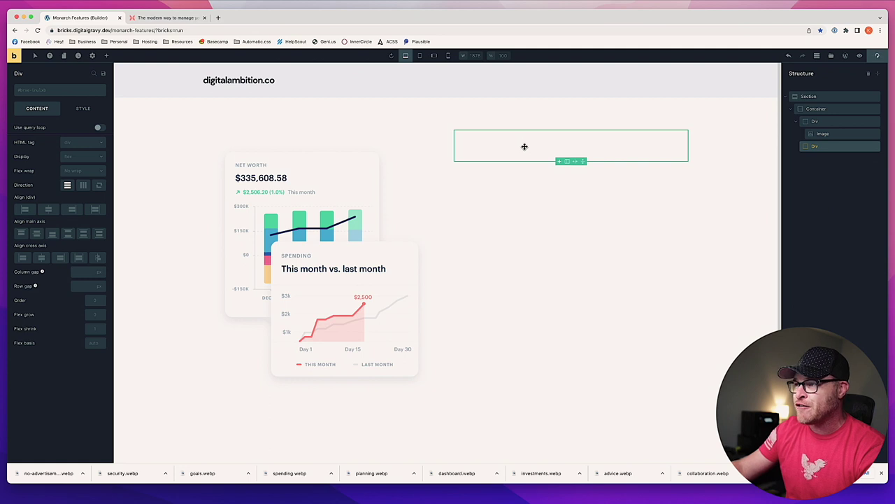
click(106, 56)
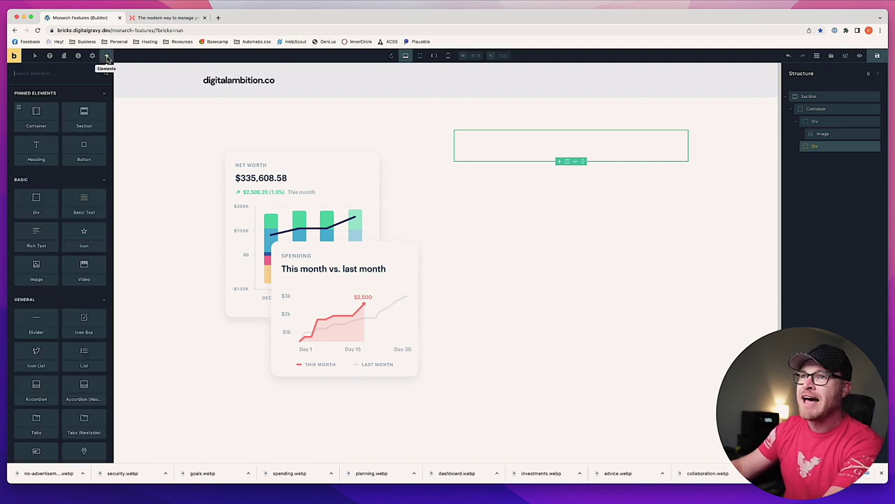
text(icon)
click(36, 105)
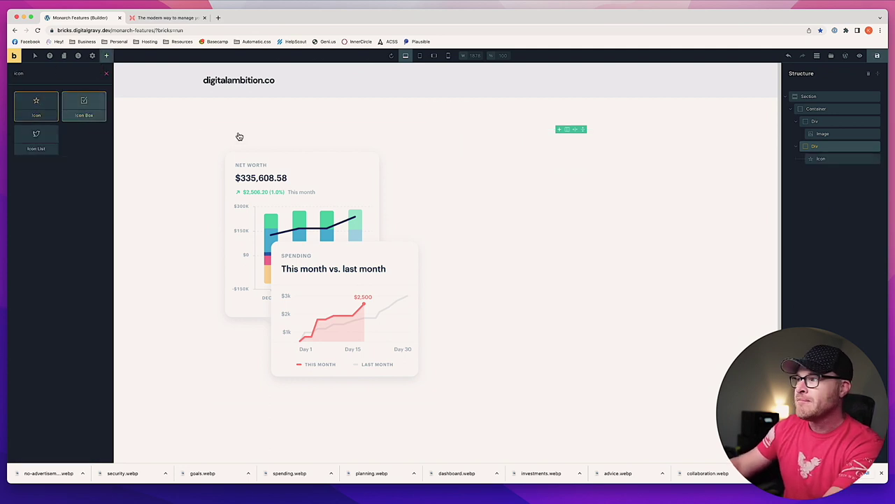
Add a Heading element below the icon and set its tag to h2
click(69, 72)
key(BackSpace)
key(BackSpace)
key(BackSpace)
key(BackSpace)
text(head)
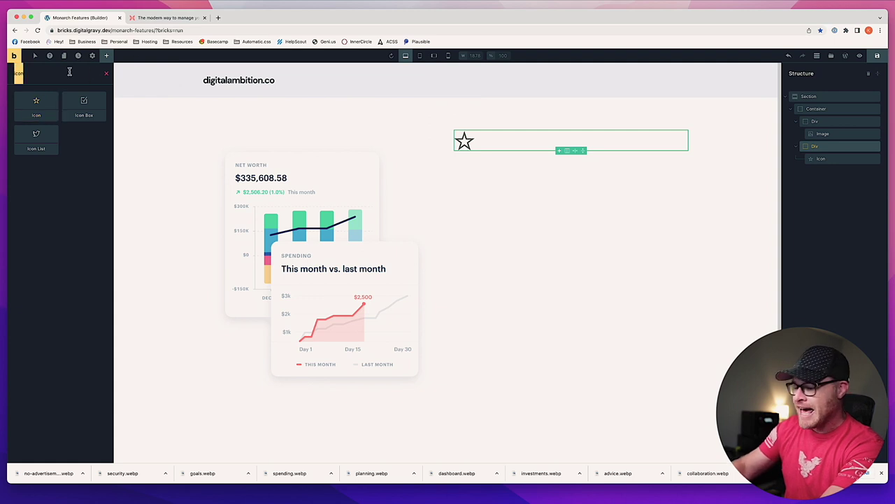
click(36, 105)
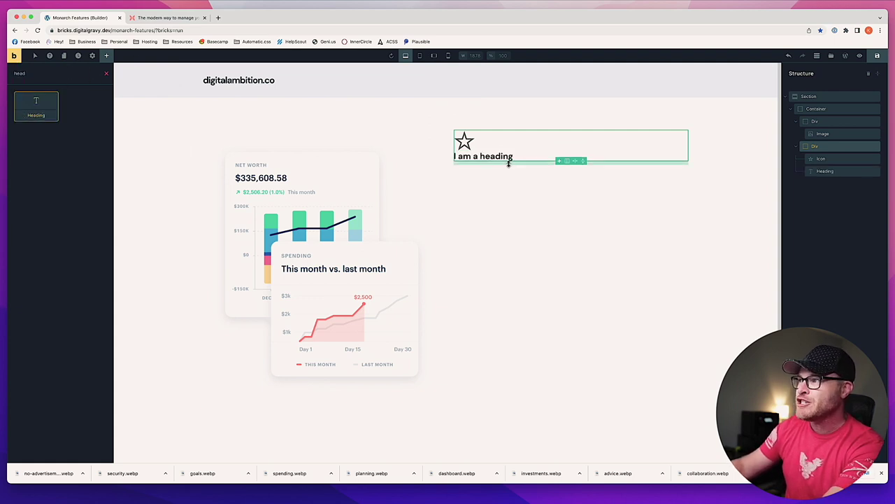
click(78, 144)
click(75, 176)
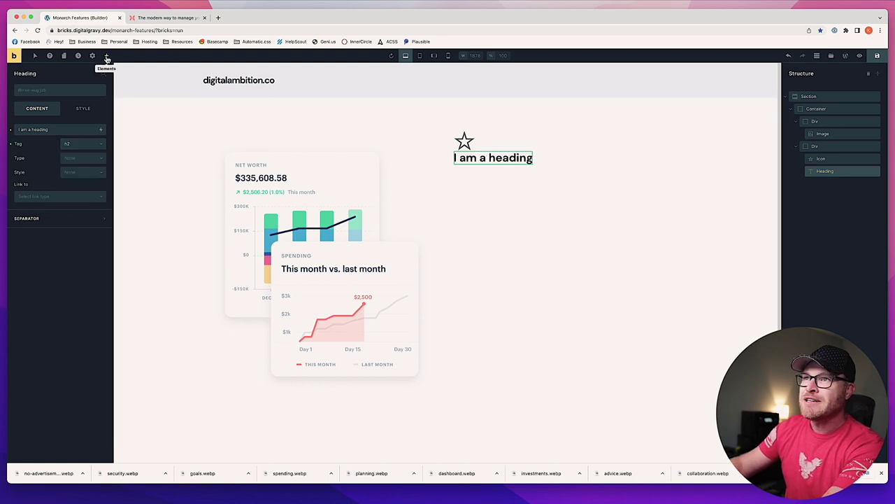
Add a Basic Text element below the heading in the second Div
click(107, 55)
text(text)
click(36, 105)
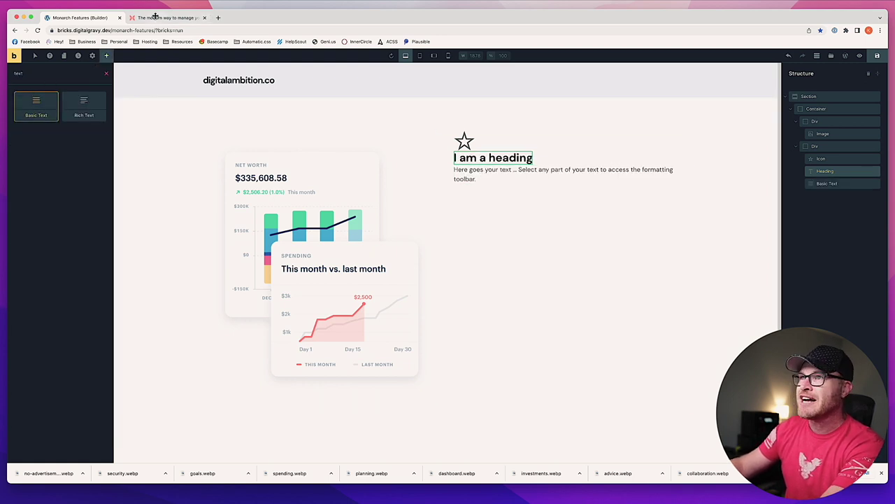
Set the heading to "Fully customize your dashboard and charts" and replace the placeholder text with Monarch's paragraph beginning "Use our beautiful reports, charts, and visualizations"
key(ctrl+Tab)
click(88, 19)
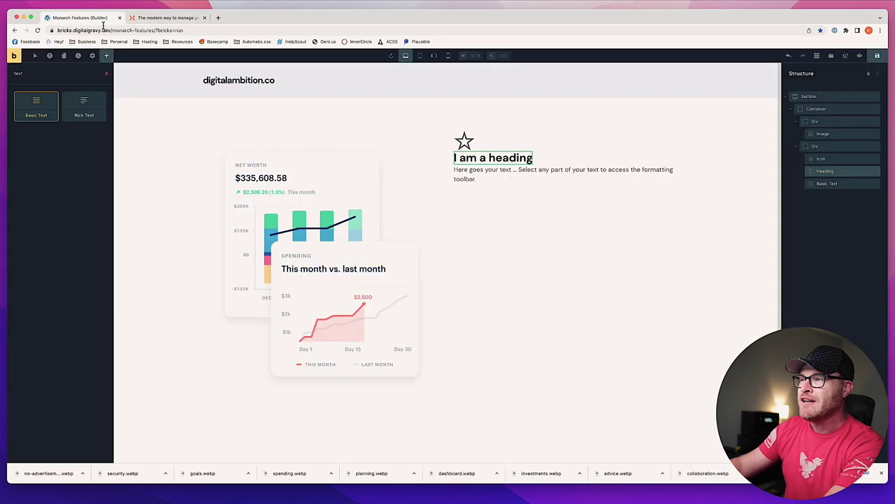
triple_click(477, 159)
key(ctrl+v)
triple_click(476, 184)
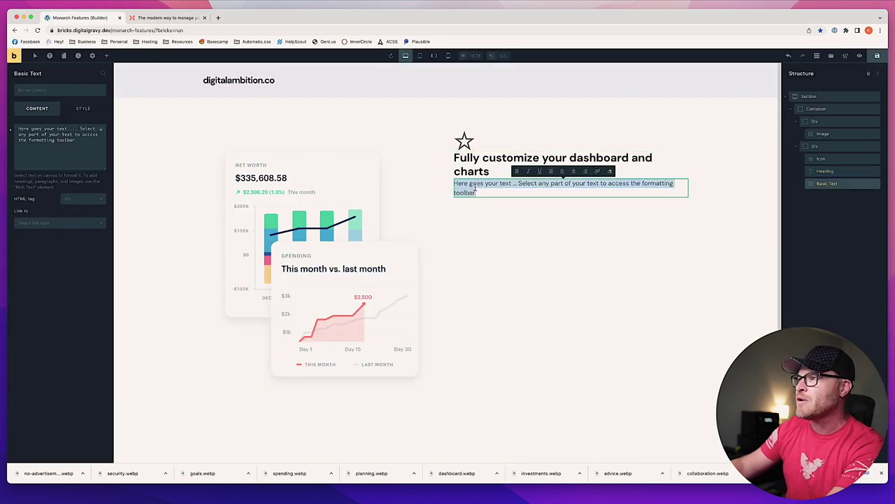
text(Use our beautiful reports, charts, and visualizations to identify trends in your finances, like how you much you're saving and spending each month. Customize the layout to focus on what matters to you.)
click(152, 18)
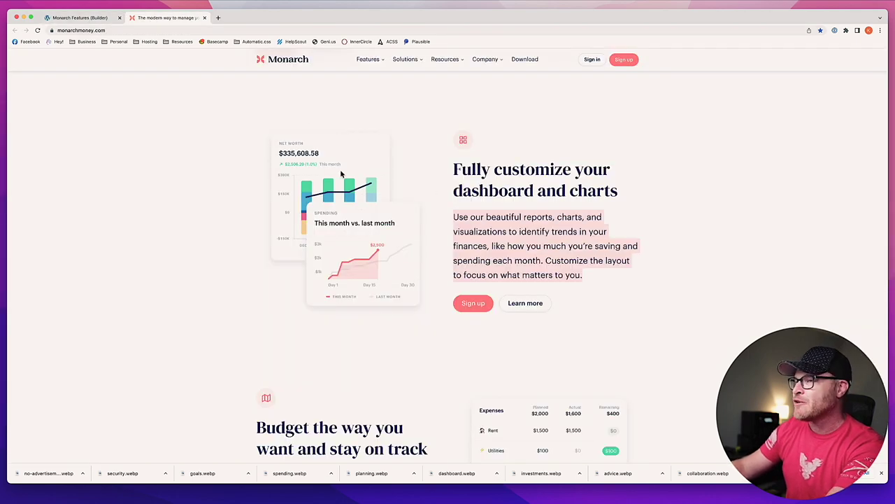
click(96, 21)
Add a nested Div below the Basic Text inside the second Div
click(504, 234)
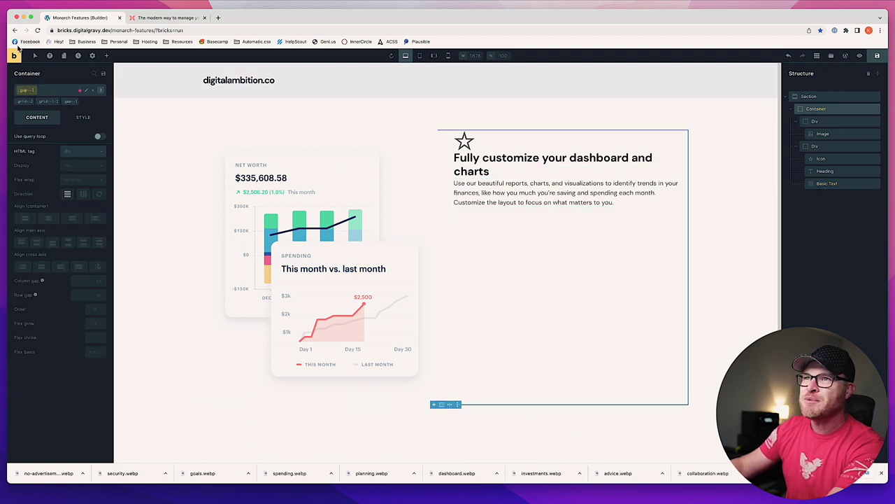
click(107, 56)
text(div)
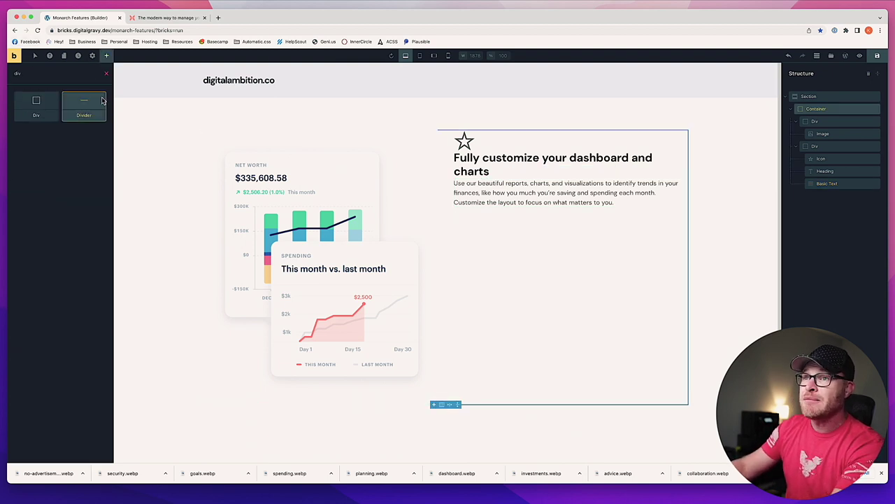
click(28, 105)
Add a Button element inside the nested Div and duplicate it
click(105, 56)
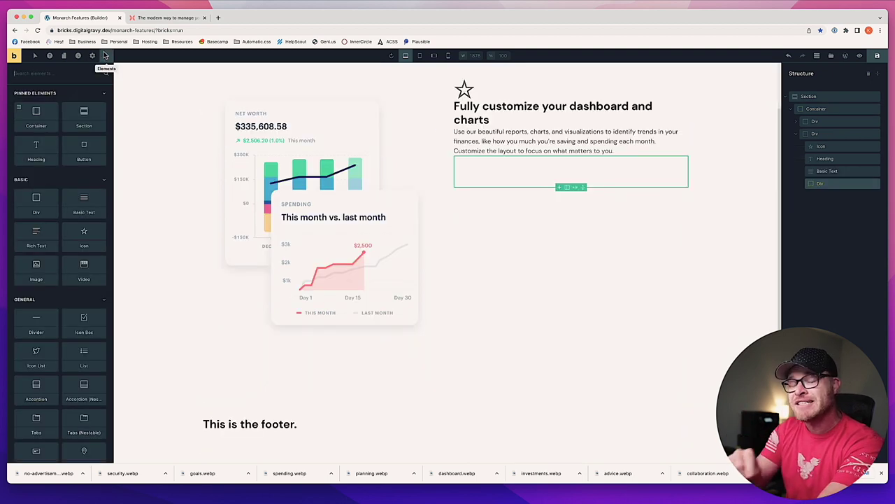
text(butt)
click(35, 107)
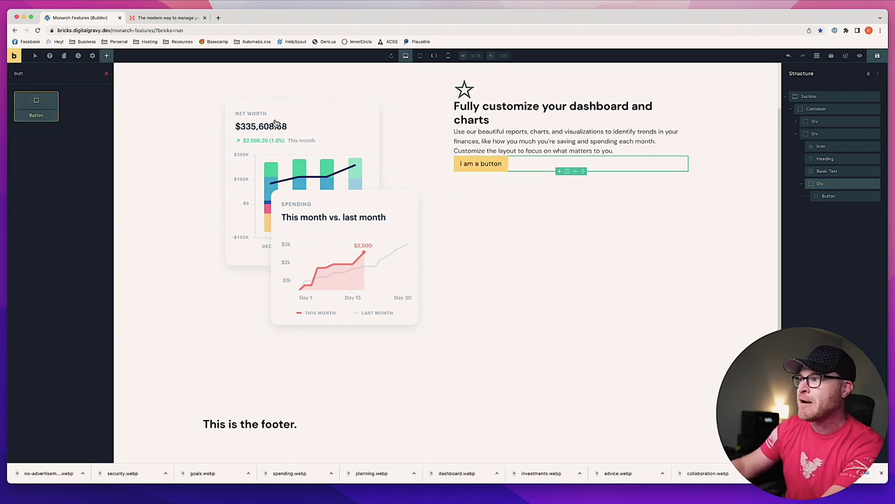
click(480, 163)
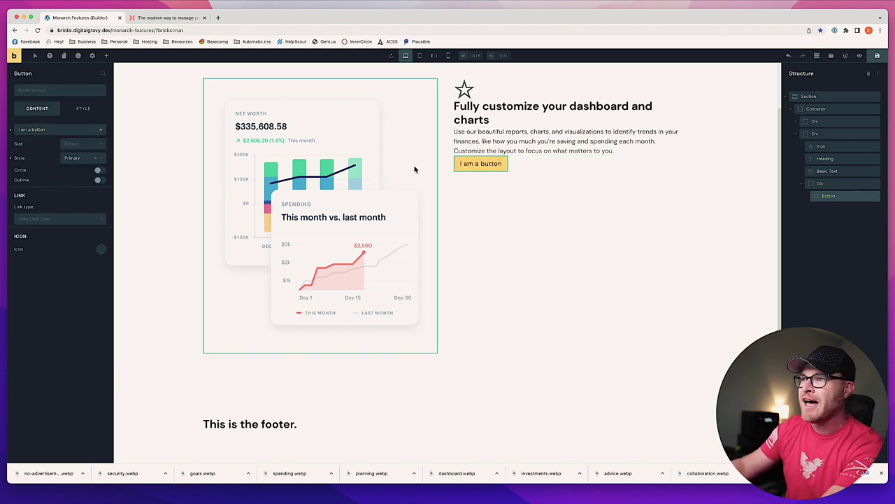
right_click(481, 163)
click(501, 191)
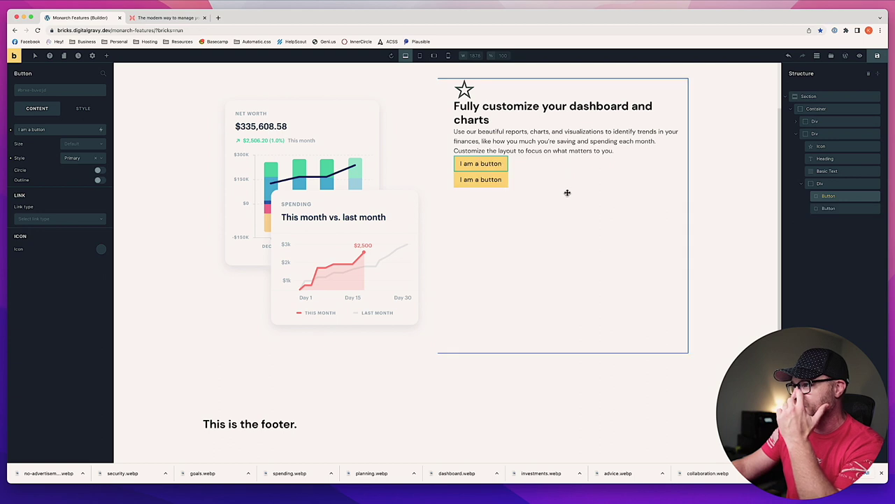
Set the direction of the Div holding the two buttons to horizontal (row)
click(542, 169)
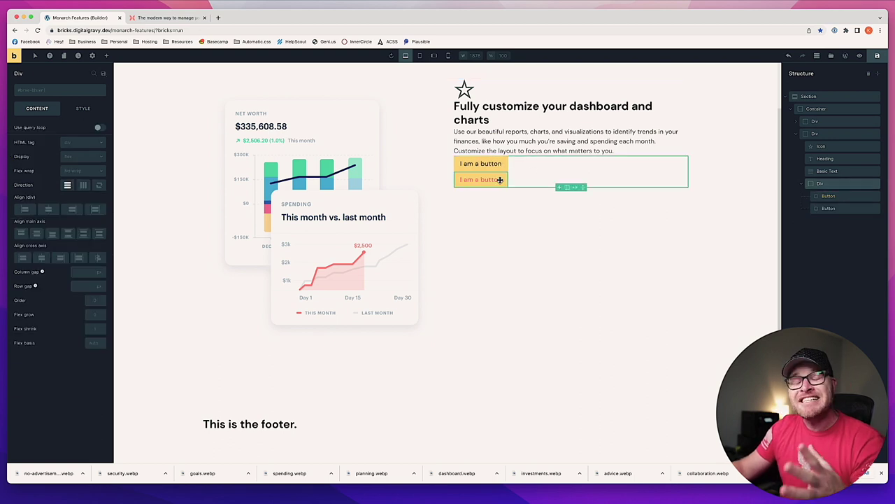
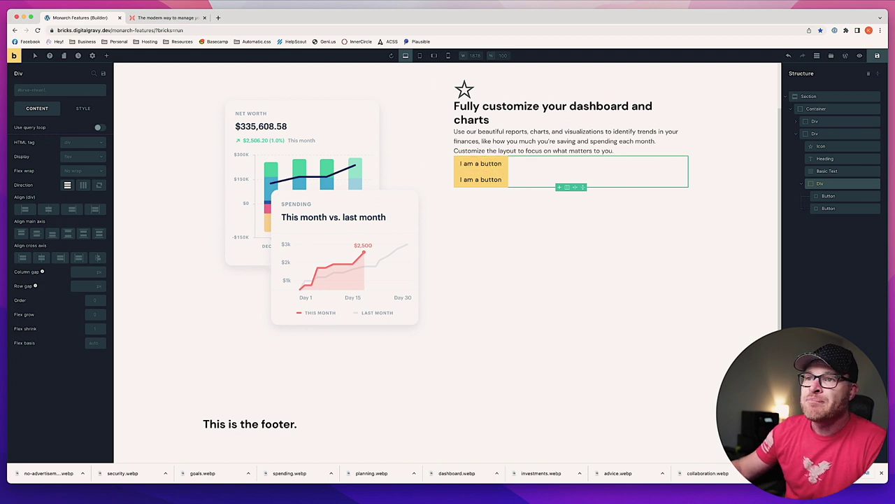
click(82, 186)
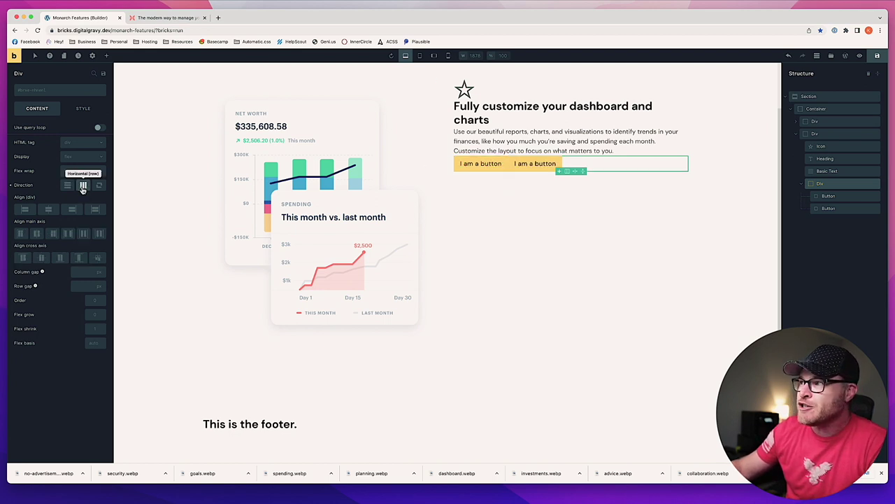
Try column gaps of 6 rem and 3 rem on the Div holding the two buttons
click(80, 272)
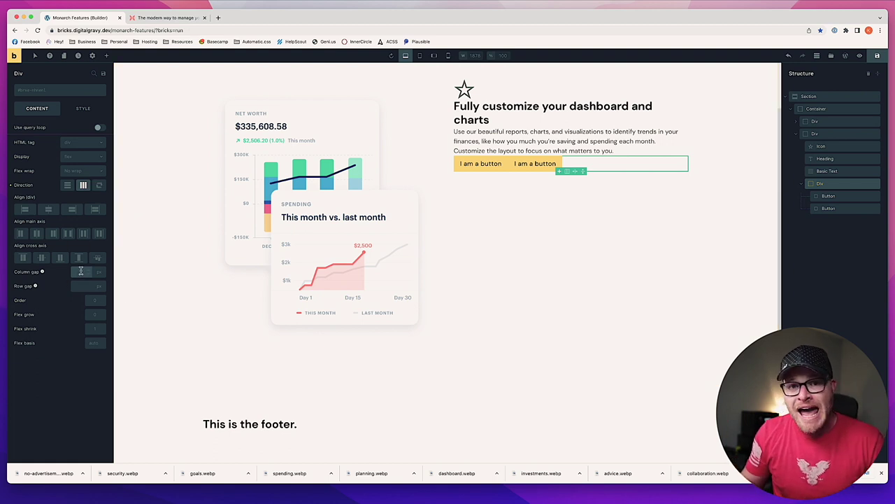
scroll(81, 272, up, 3)
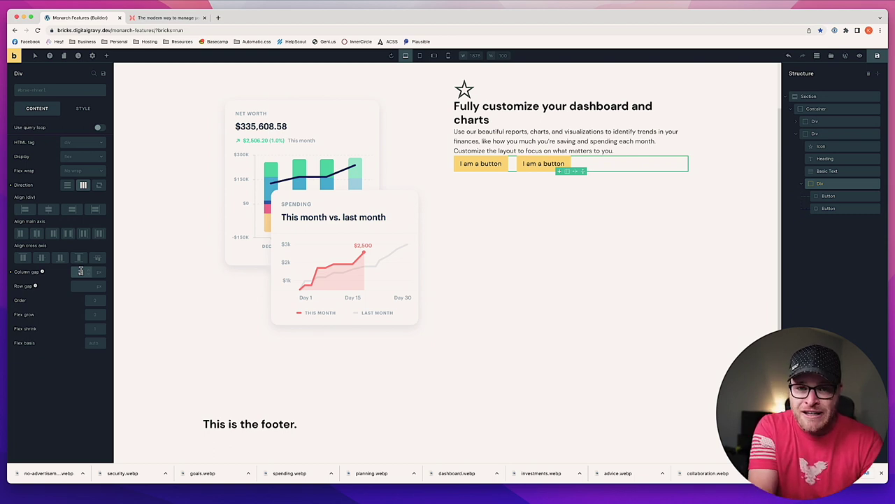
drag(80, 271, 81, 273)
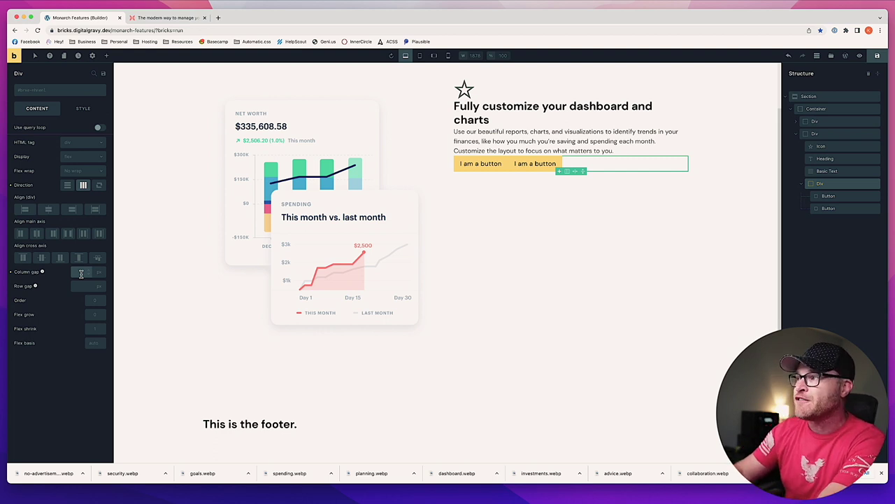
text(1rem)
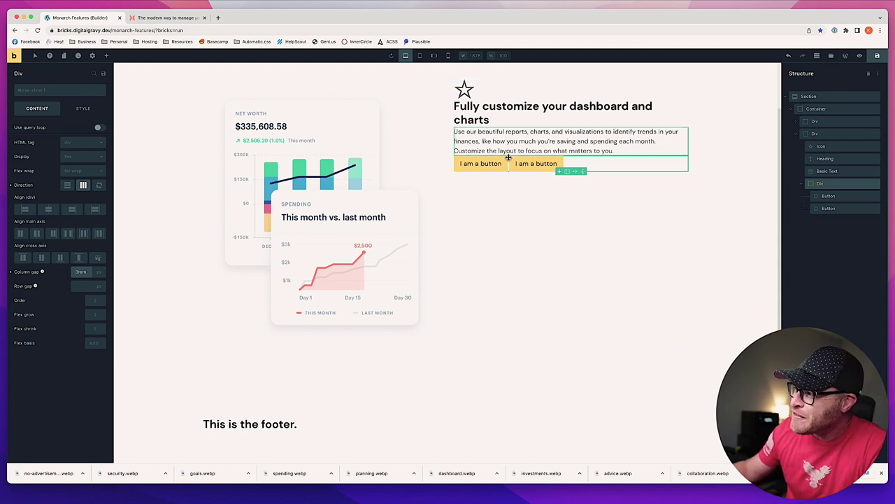
key(Up)
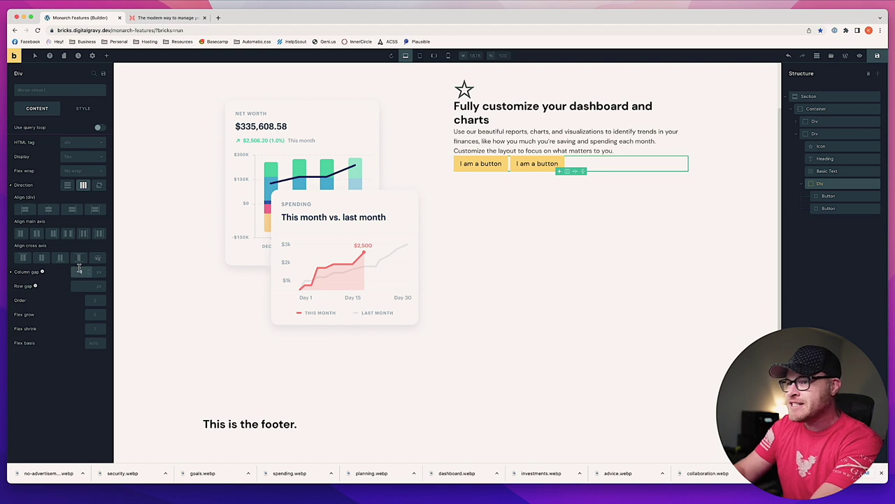
text(6)
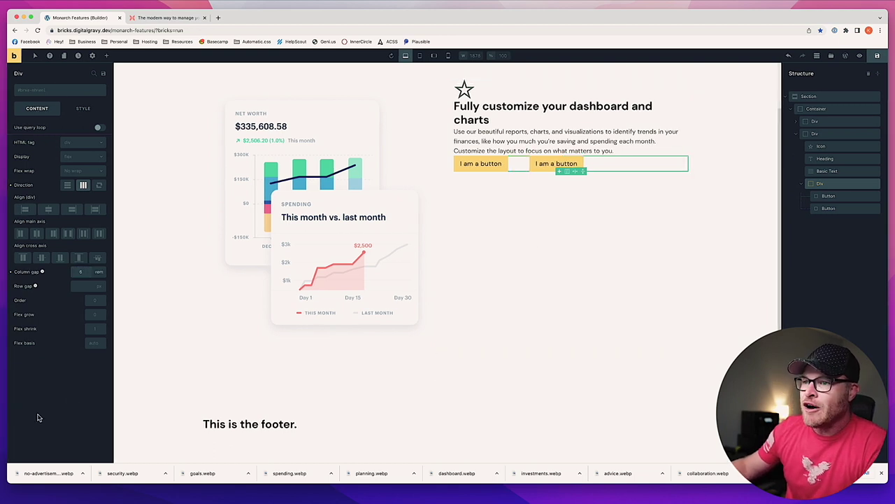
double_click(76, 272)
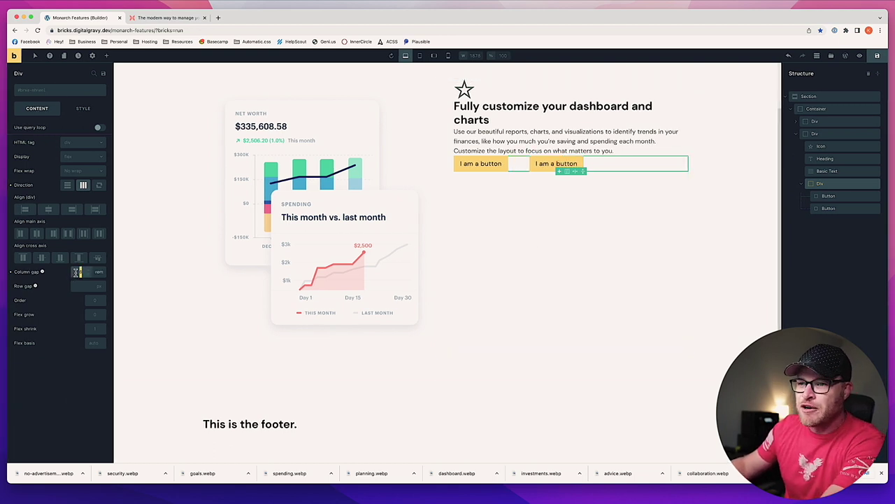
text(3)
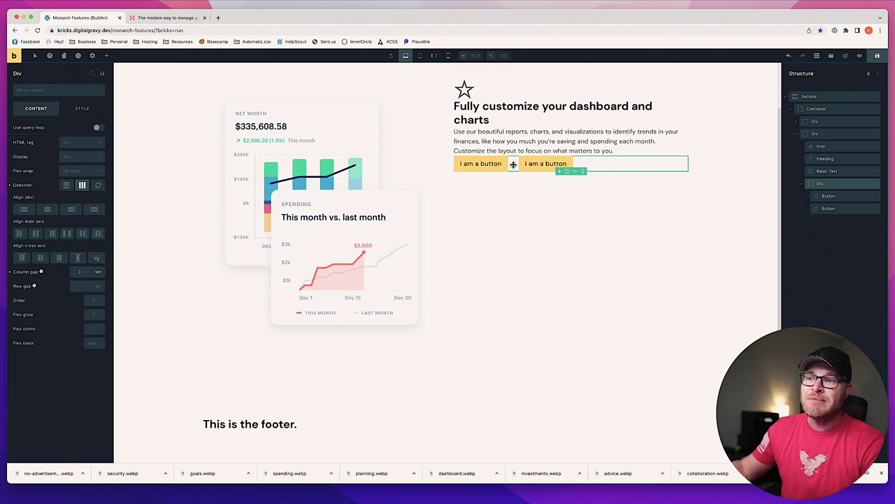
Set the column gap of the Div holding the two buttons to var(--space-s)
click(80, 272)
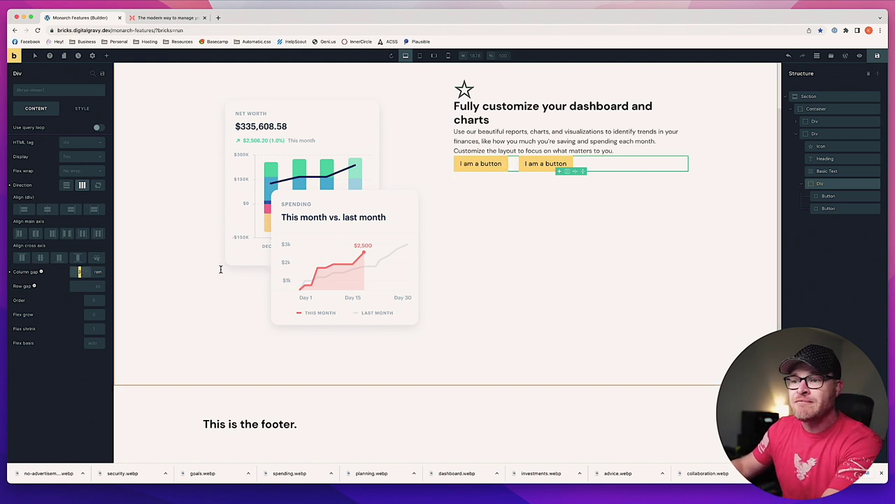
key(BackSpace)
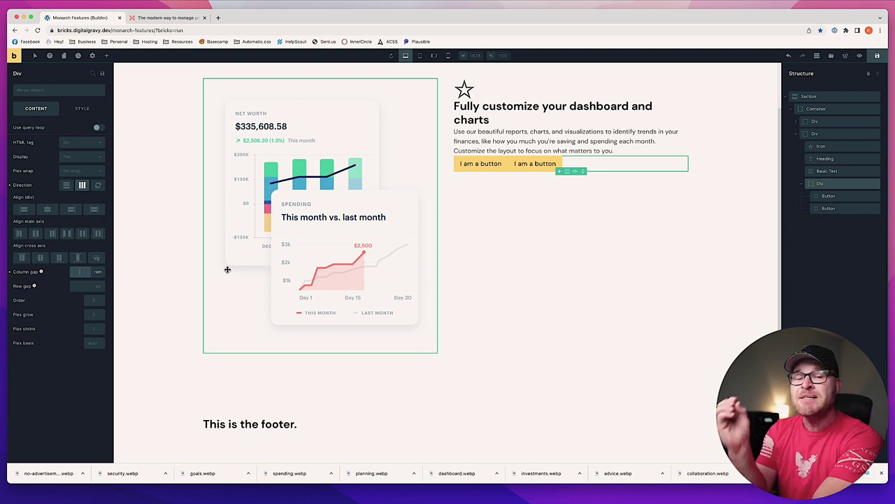
text(var()
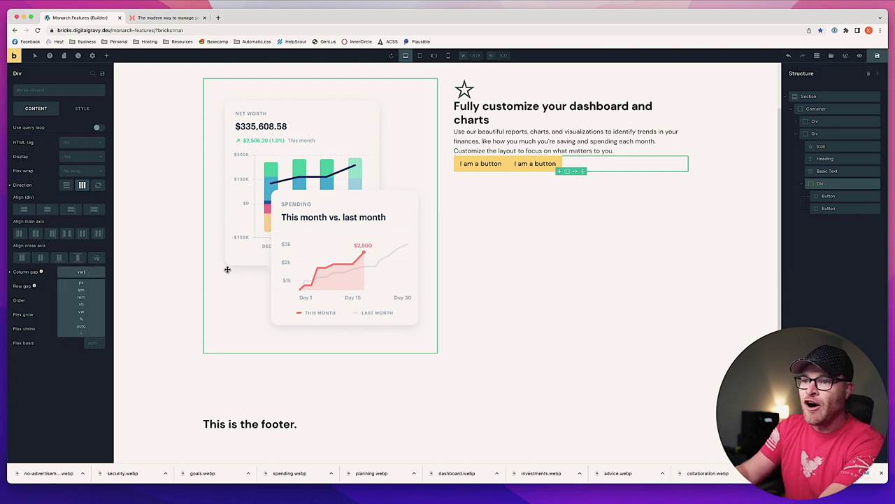
text(--space-s))
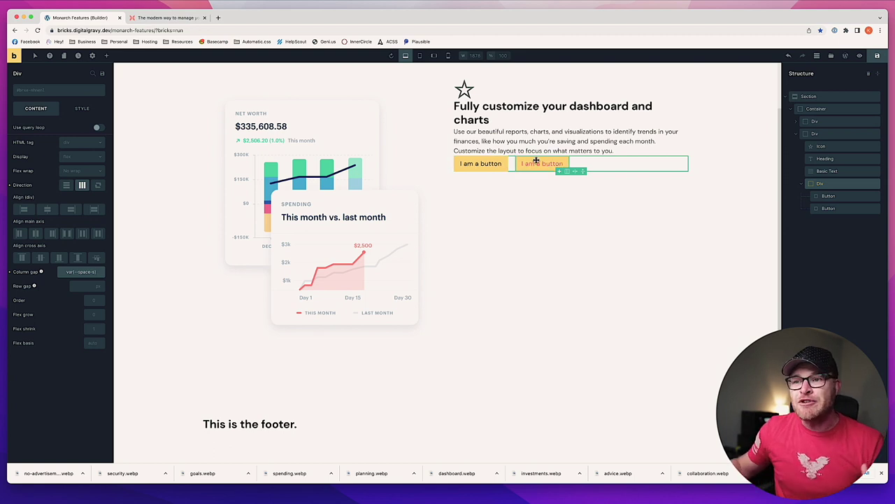
click(62, 389)
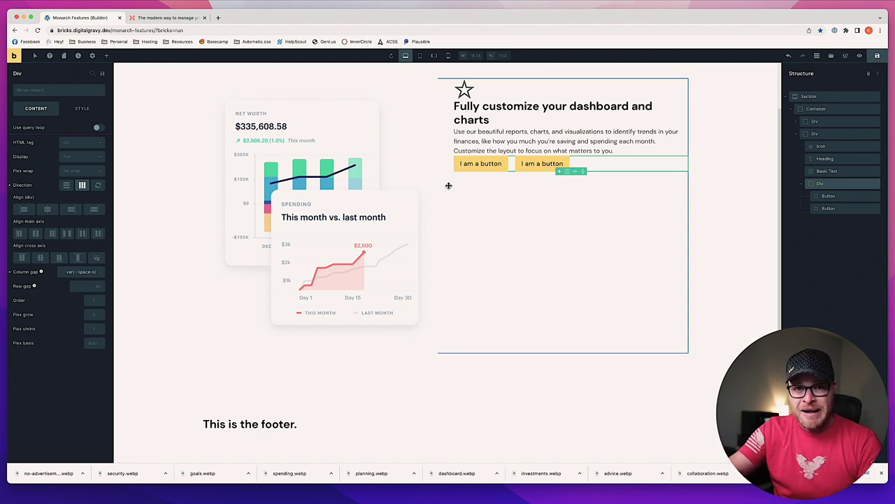
Apply the owl--m class to the second Div containing the icon, heading, text and buttons
click(522, 203)
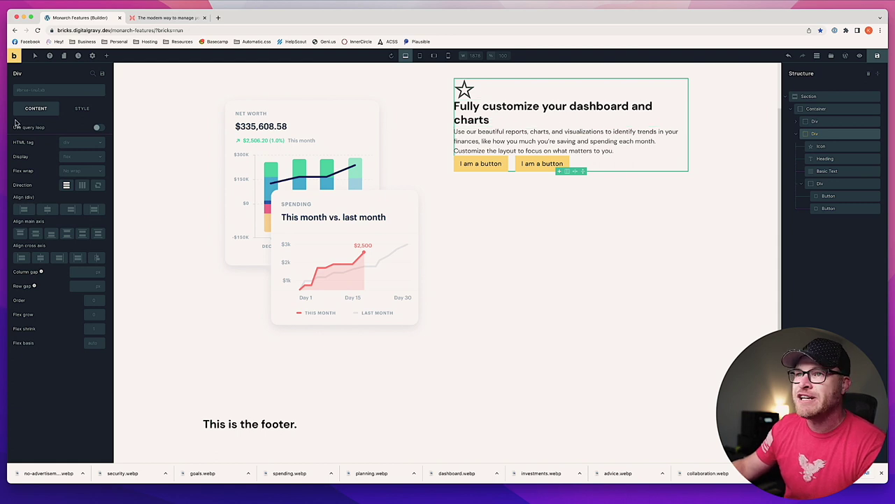
click(71, 92)
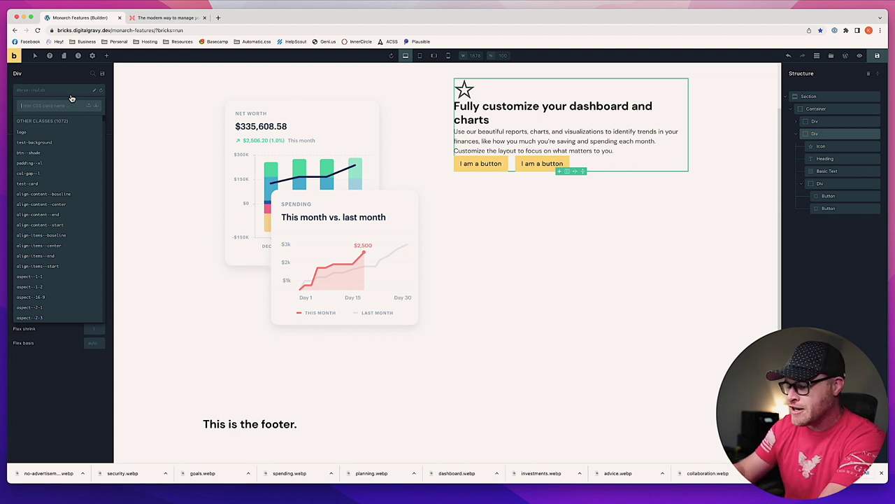
text(owl--m)
key(Return)
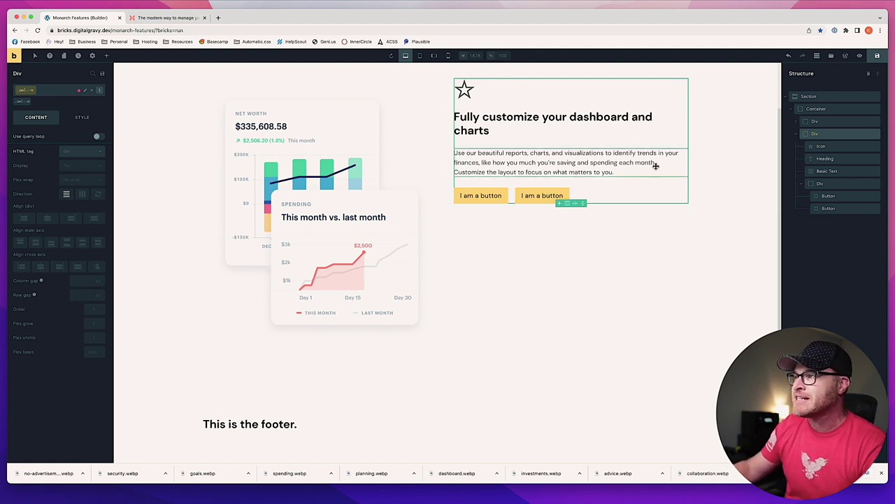
click(515, 233)
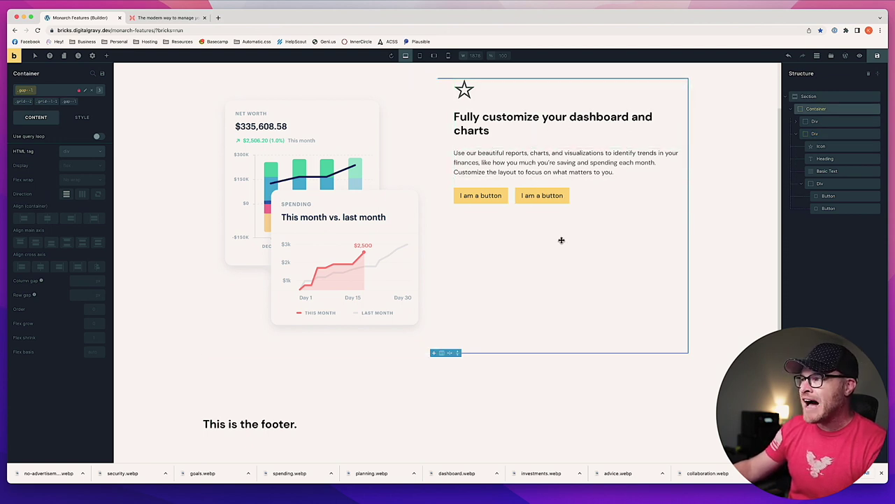
Compare the paragraph with the Monarch site and apply the text--l class to the Basic Text
click(174, 18)
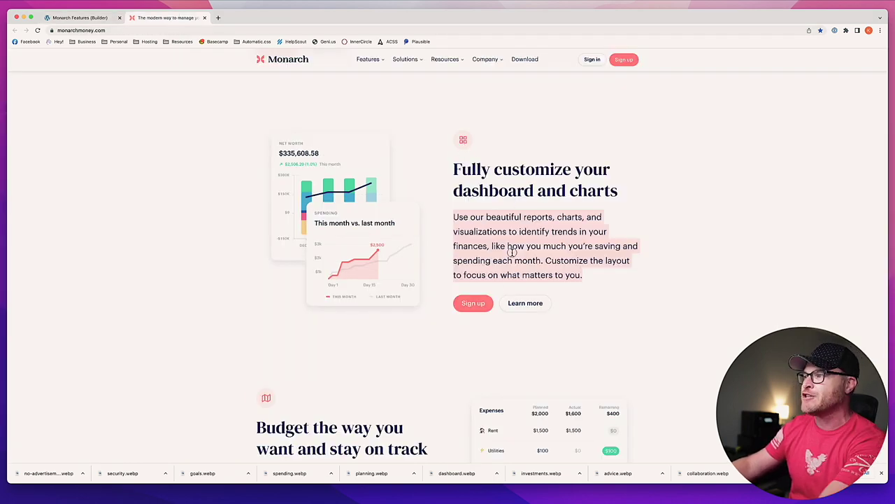
click(81, 18)
click(500, 164)
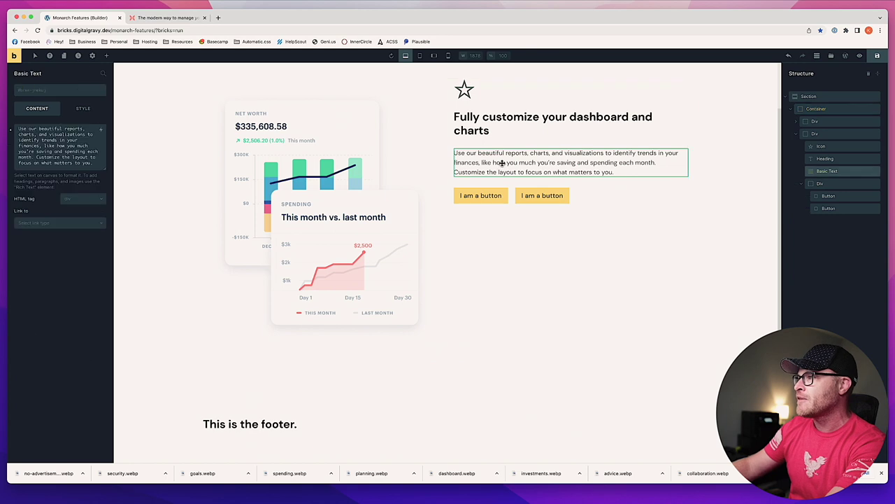
click(155, 18)
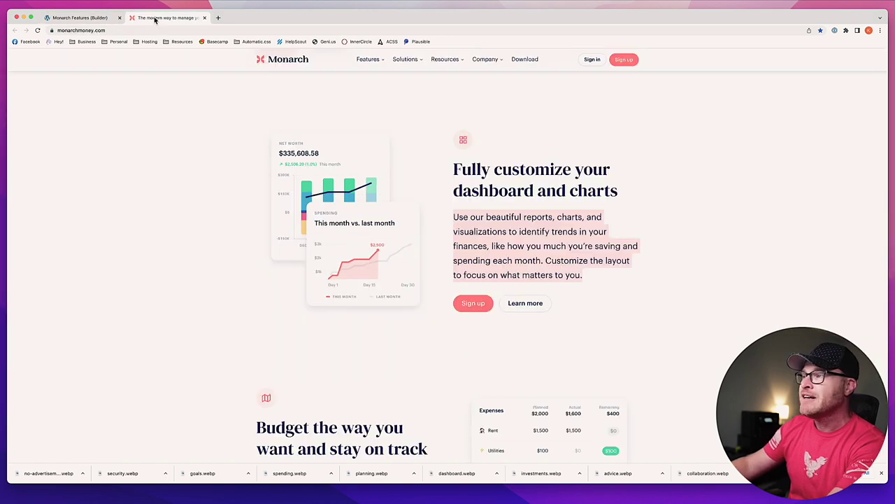
click(78, 18)
click(70, 91)
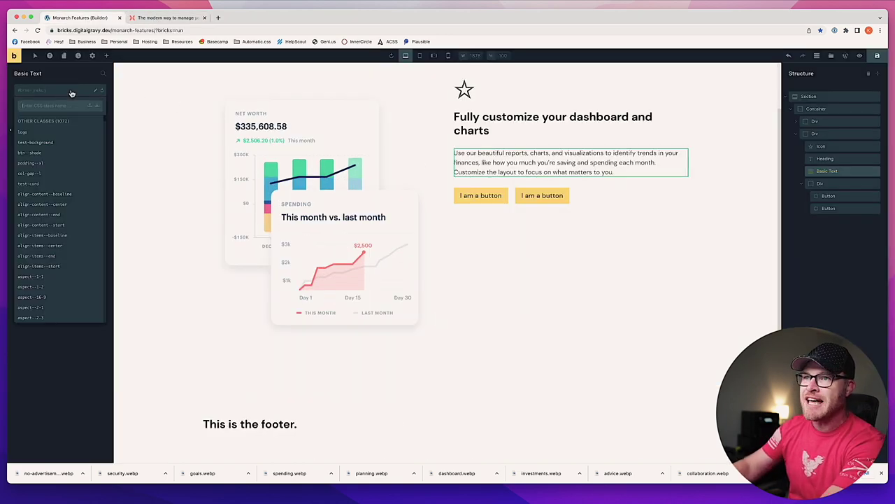
text(text--l)
key(Return)
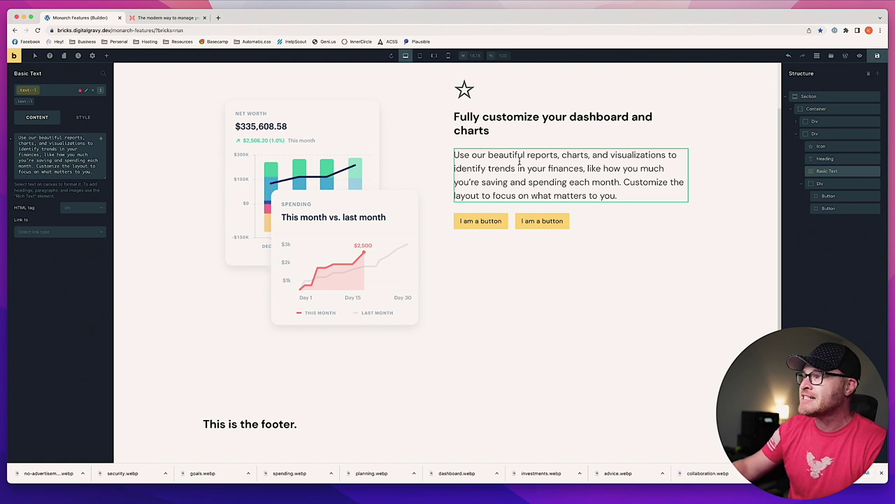
click(711, 175)
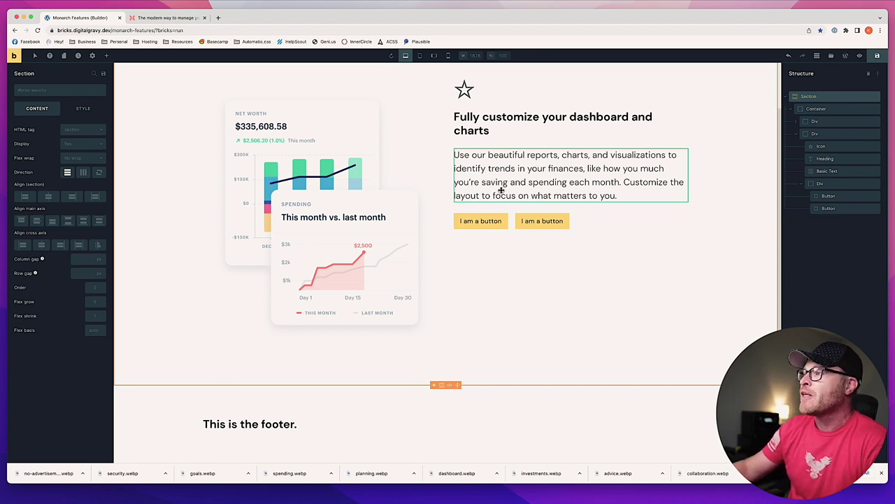
Check the button labels on the Monarch site and set the first button's text to "Sign Up"
click(168, 18)
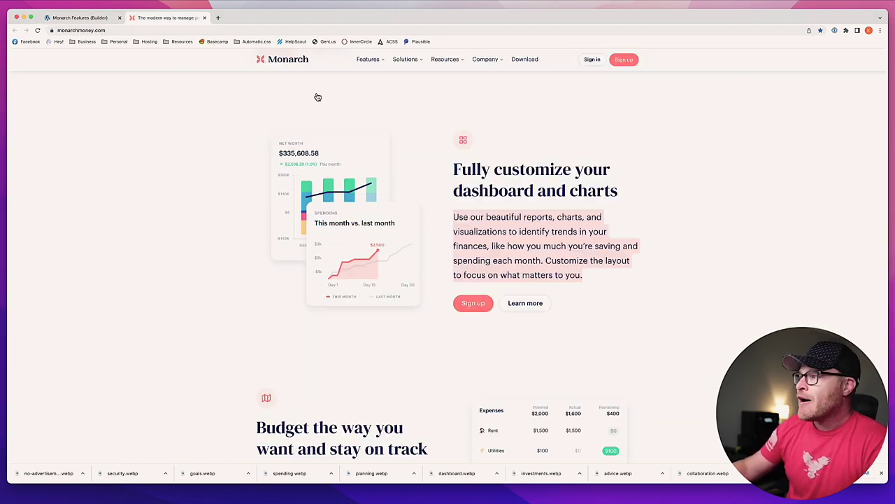
click(75, 18)
click(489, 221)
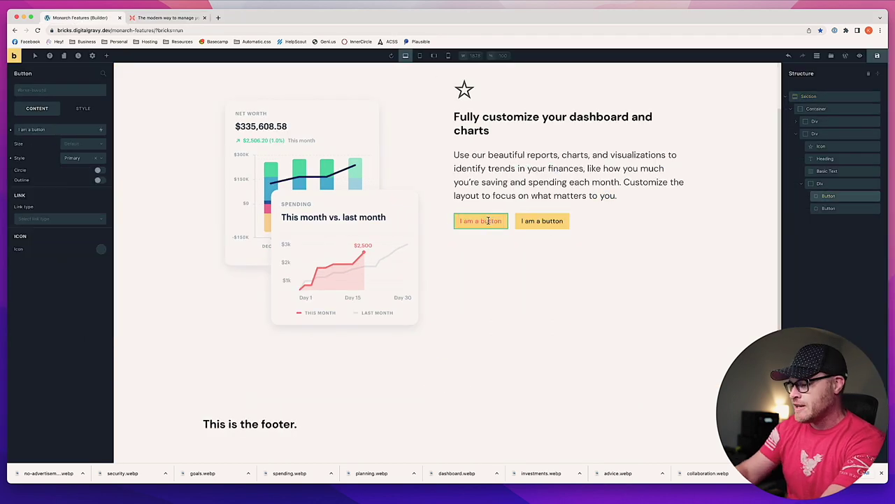
triple_click(53, 129)
text(Si)
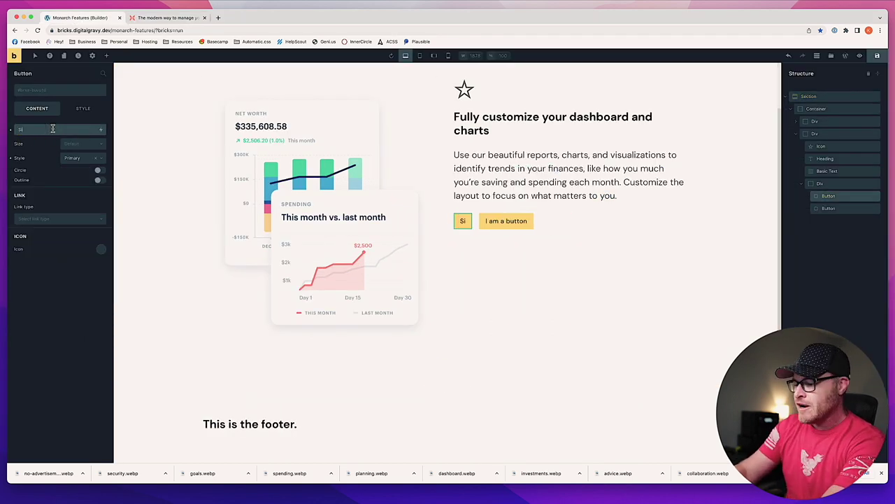
text(gn UP)
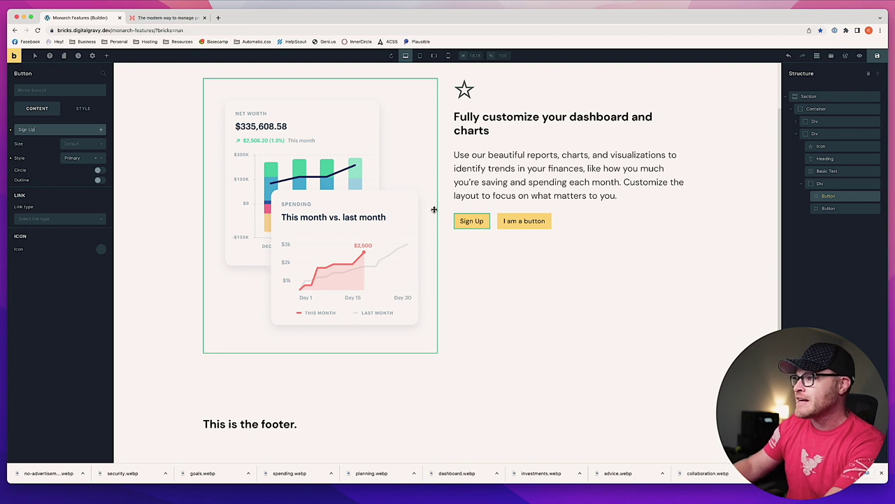
key(BackSpace)
text(p)
Set the second button's text to "Learn More"
click(524, 221)
triple_click(49, 129)
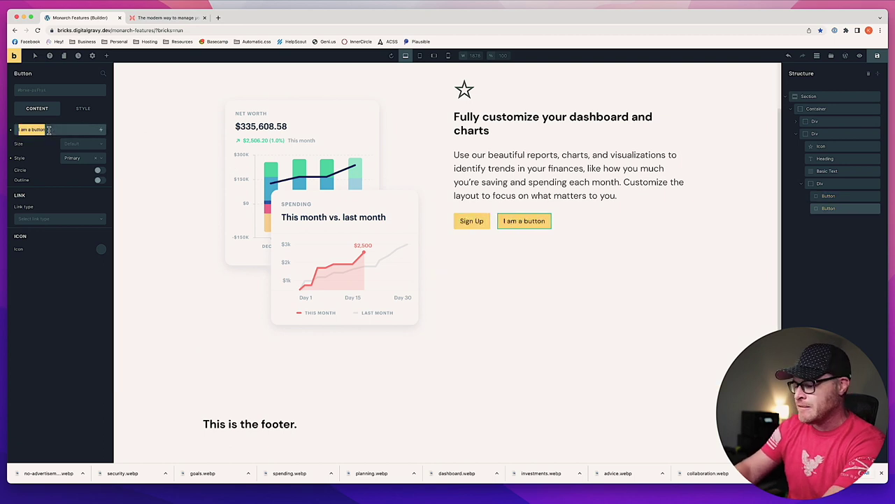
text(Learn More)
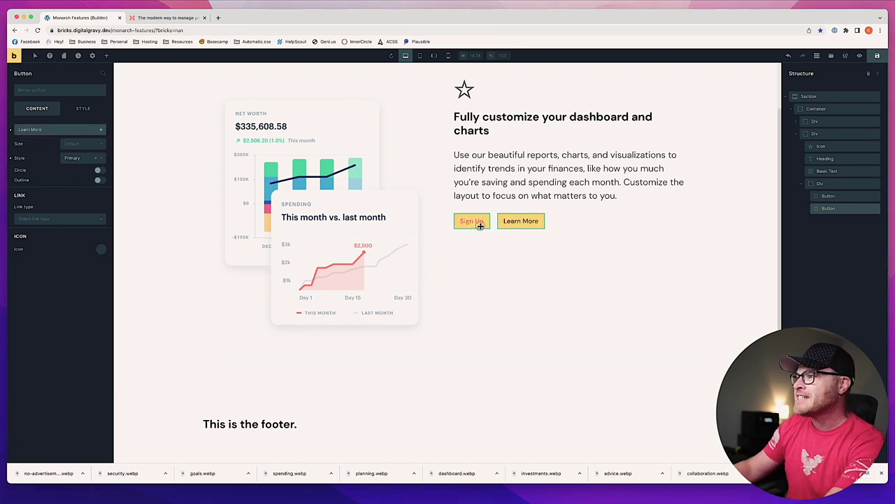
Apply the btn--primary class to the Sign Up button
click(480, 222)
click(36, 89)
text(btn)
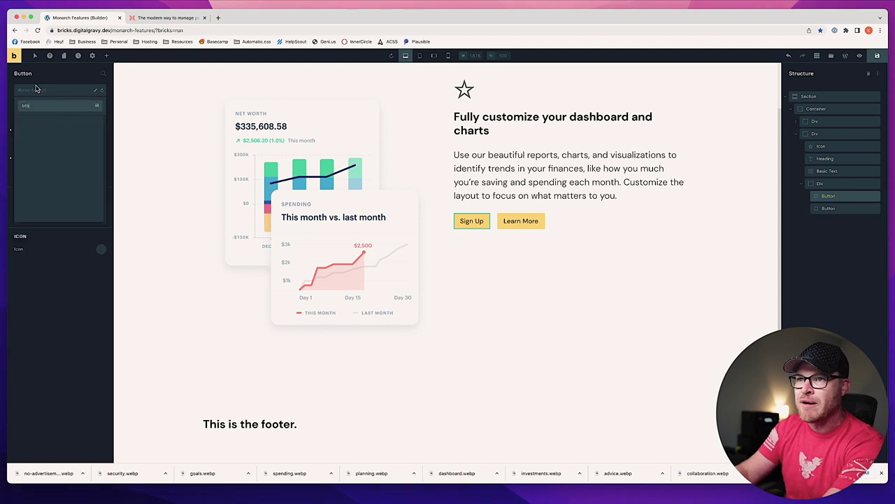
key(BackSpace)
text(n--)
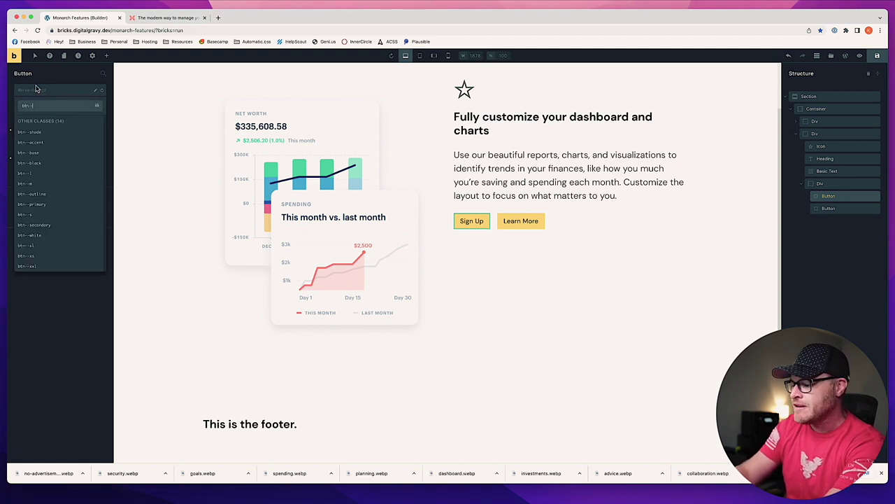
text(primar)
key(Return)
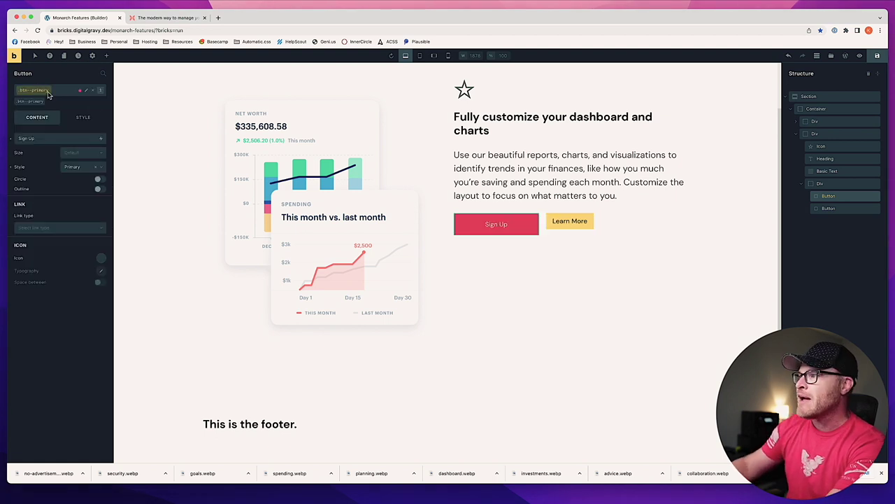
Apply the btn--primary and btn--outline classes to the Learn More button
click(570, 221)
click(63, 91)
text(btn--)
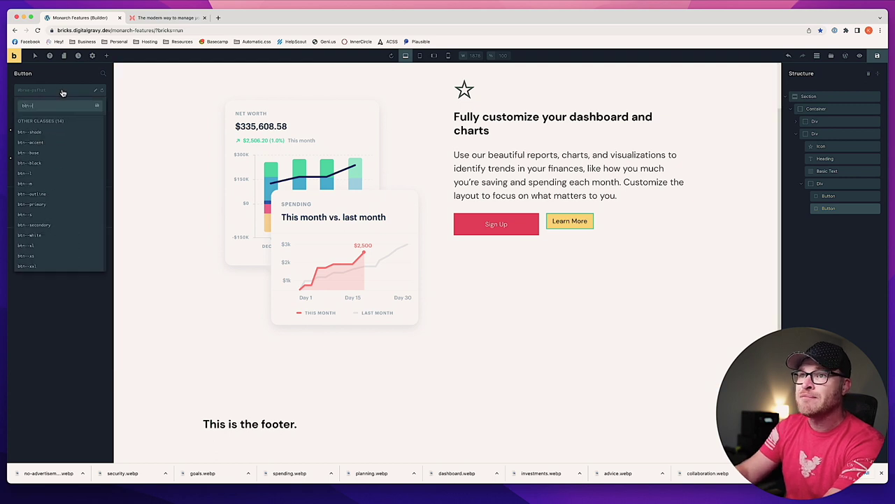
text(primary)
key(Return)
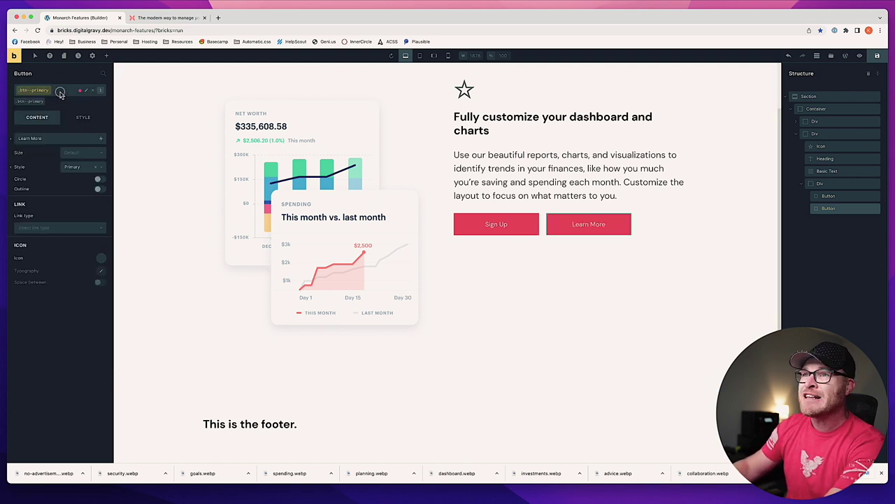
click(60, 93)
text(btn--outline)
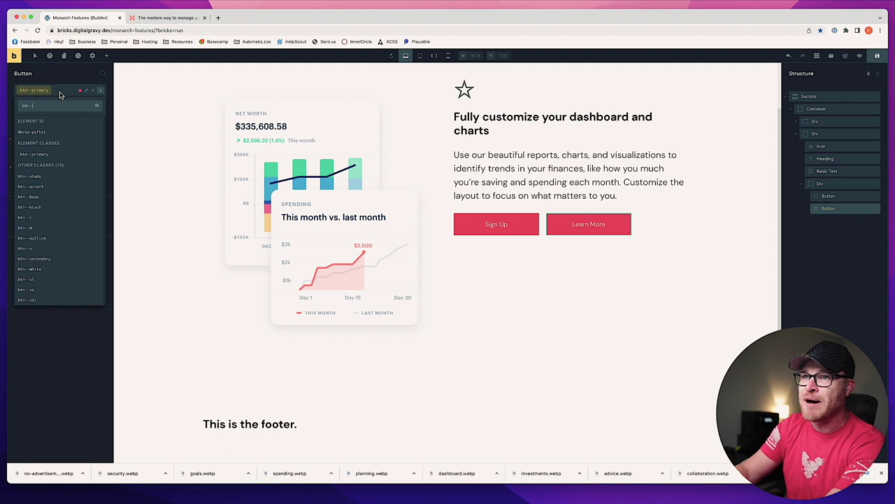
key(Return)
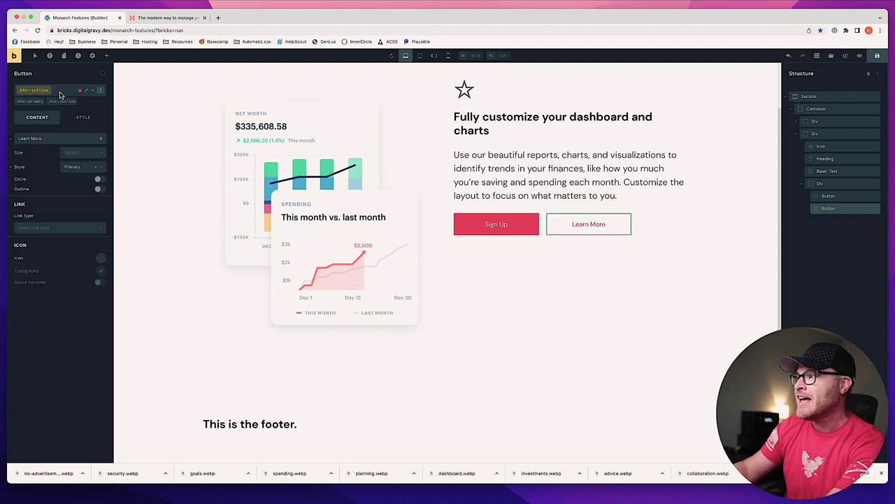
Select the layout container, compare the button styling with the Monarch site and save the page
click(634, 256)
click(165, 18)
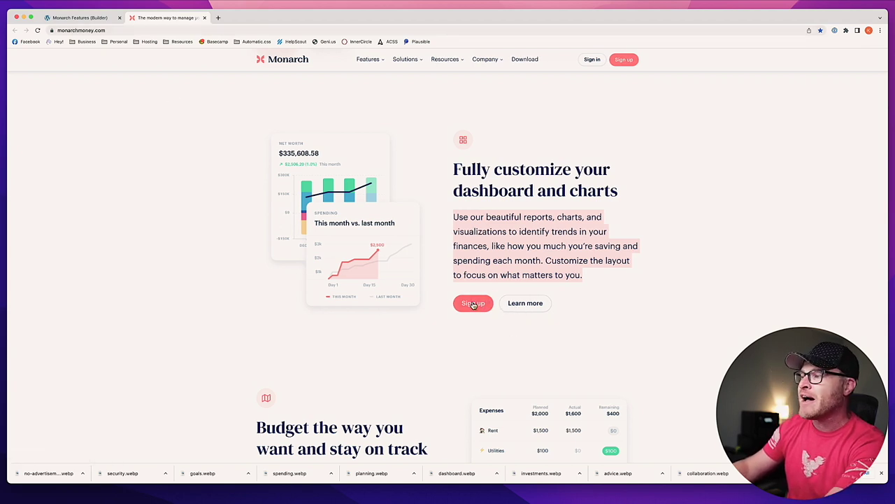
click(77, 17)
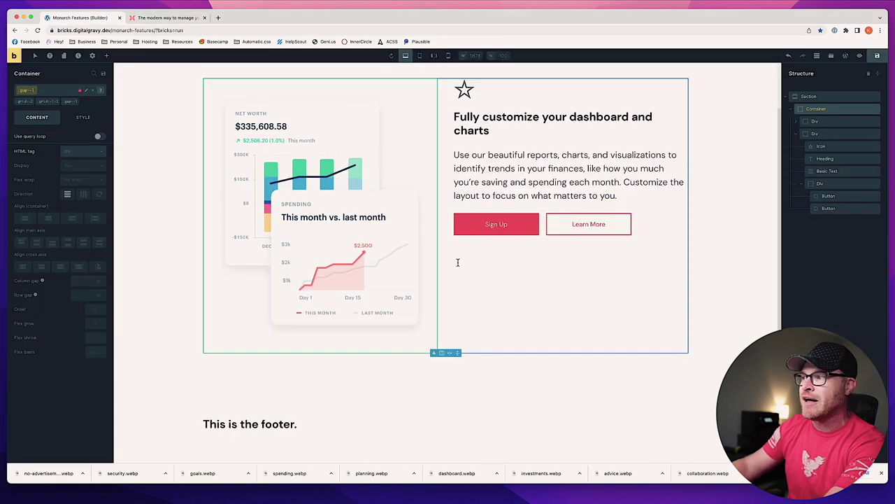
click(883, 61)
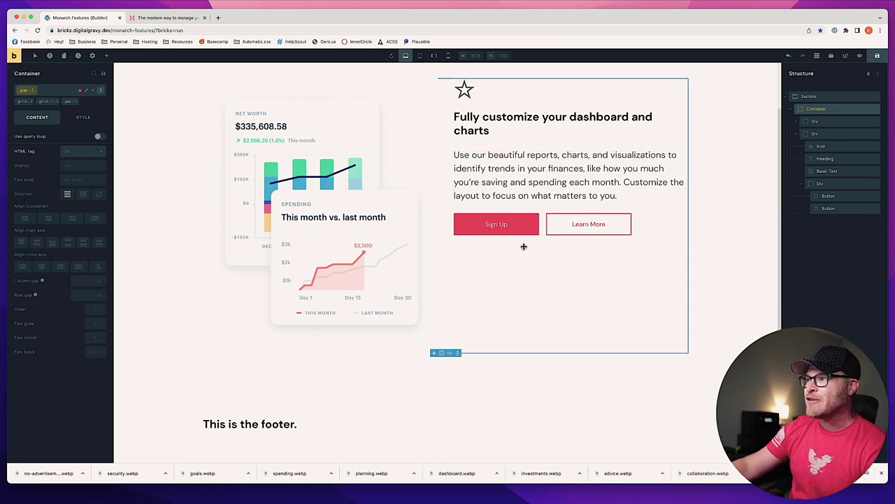
Check the column alignment on the Monarch site, apply the align-items--center class to the Container and save the page
click(166, 17)
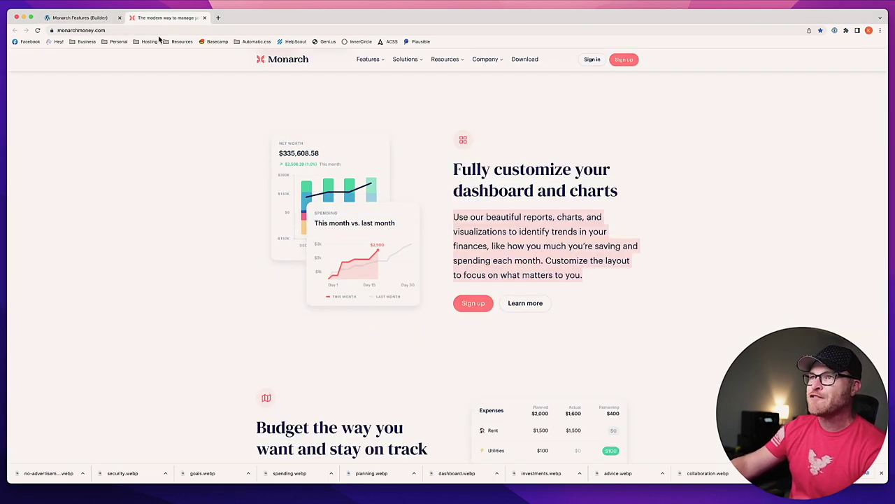
click(96, 18)
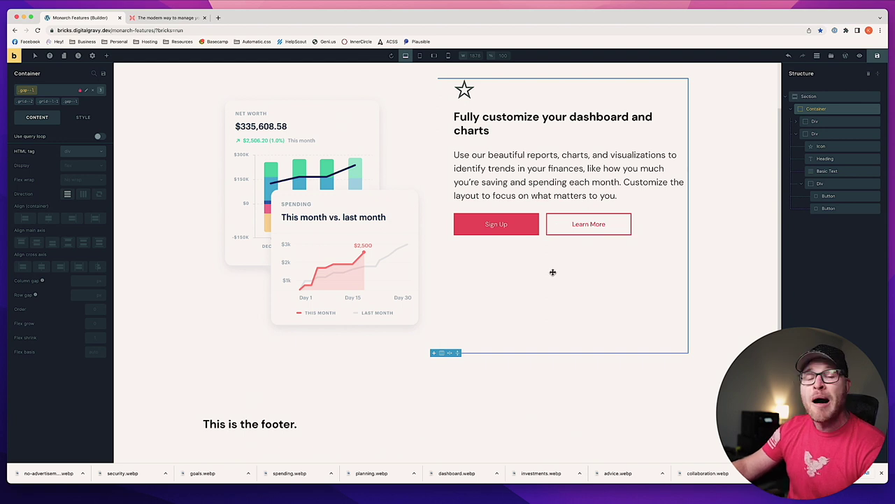
click(50, 91)
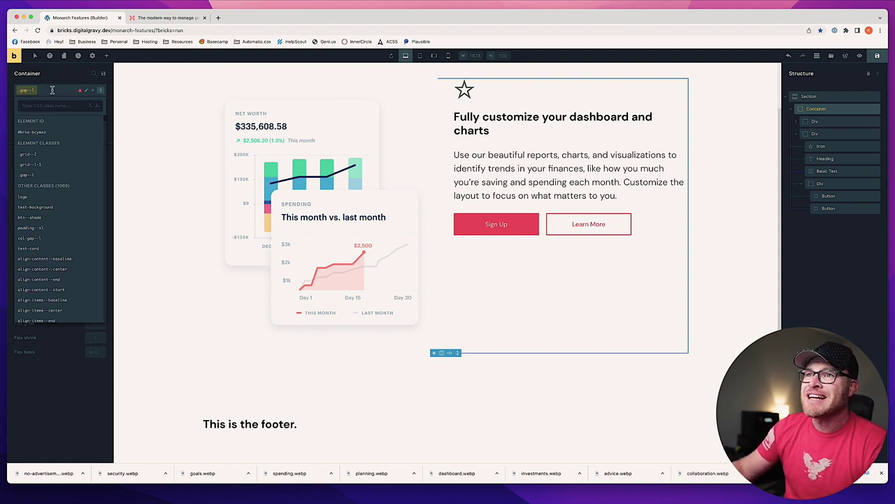
text(align)
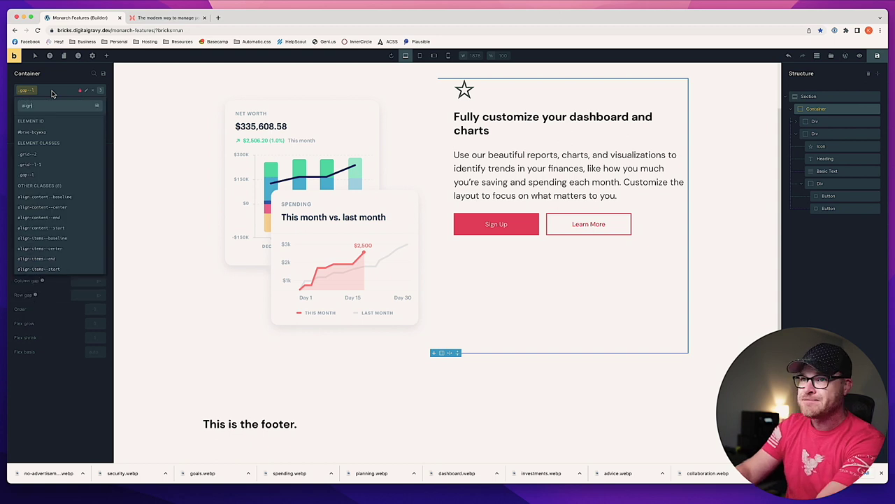
text(-items--center)
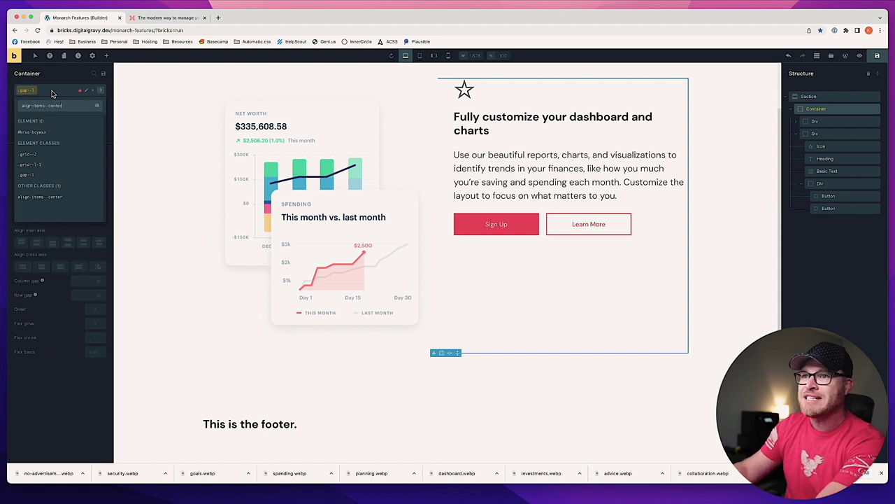
click(53, 197)
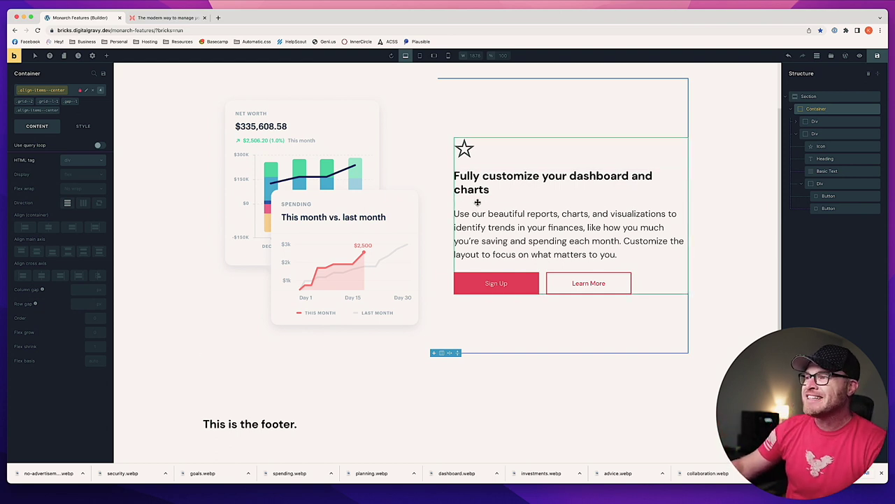
click(727, 164)
click(877, 55)
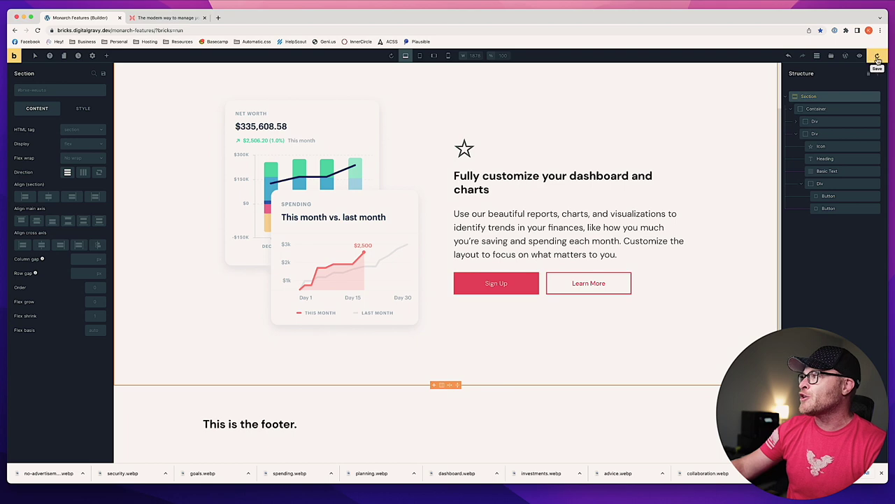
Open the page's front end in a new tab and compare its layout with the Monarch site
click(156, 20)
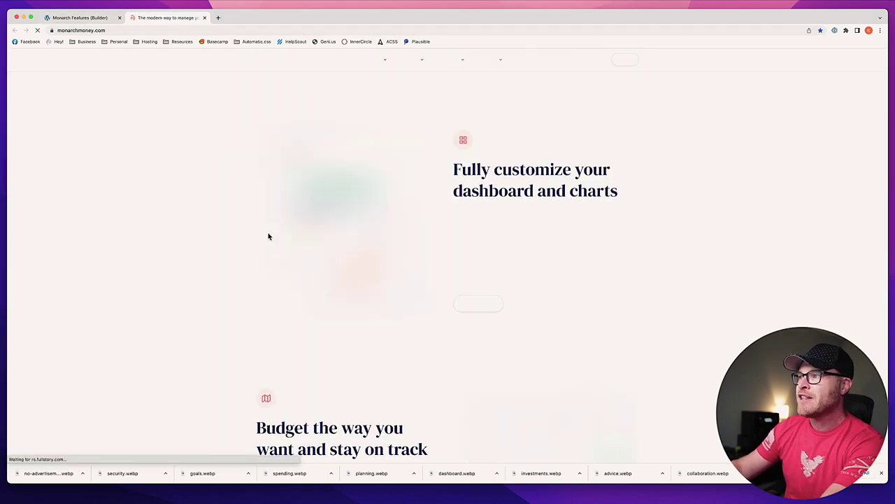
scroll(417, 228, down, 1)
click(83, 19)
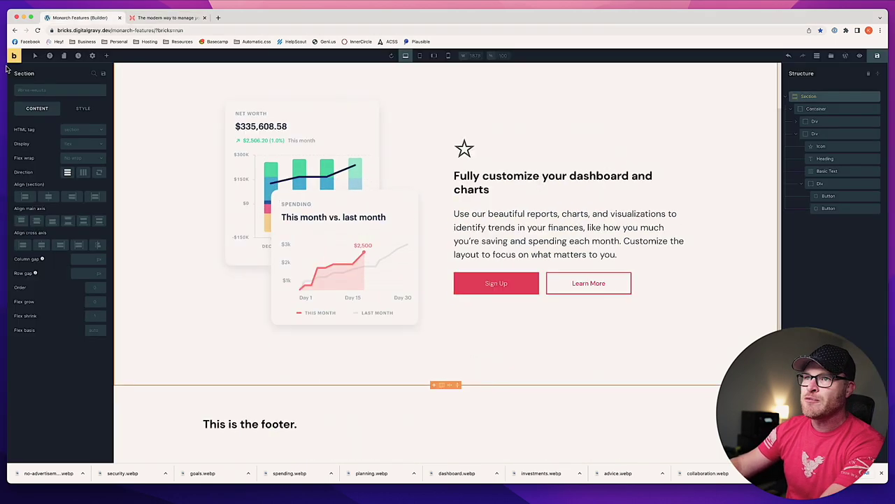
click(14, 56)
click(160, 18)
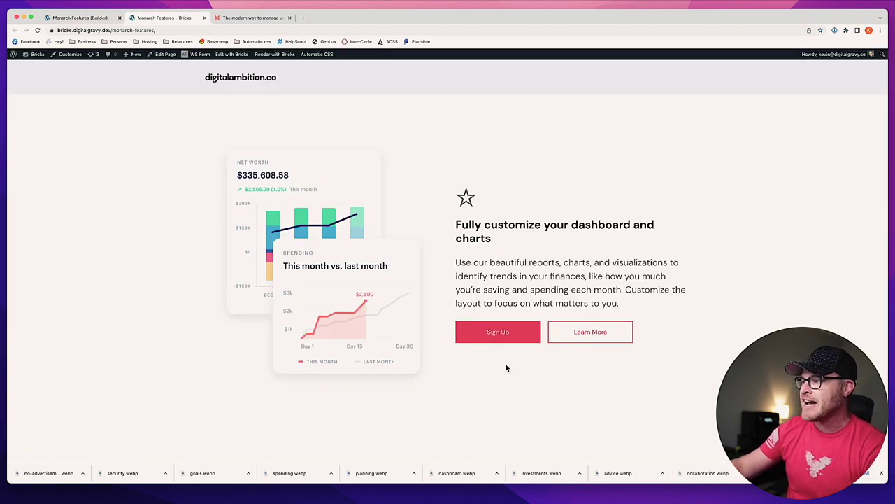
click(232, 18)
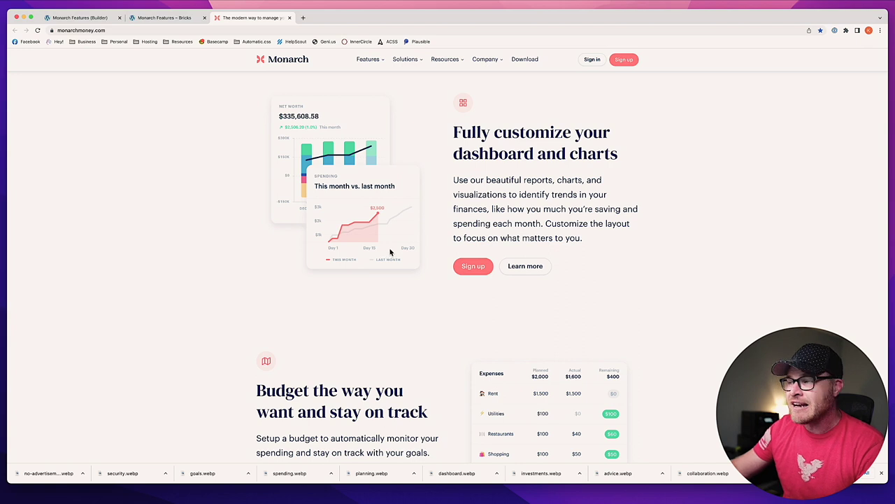
scroll(373, 204, up, 2)
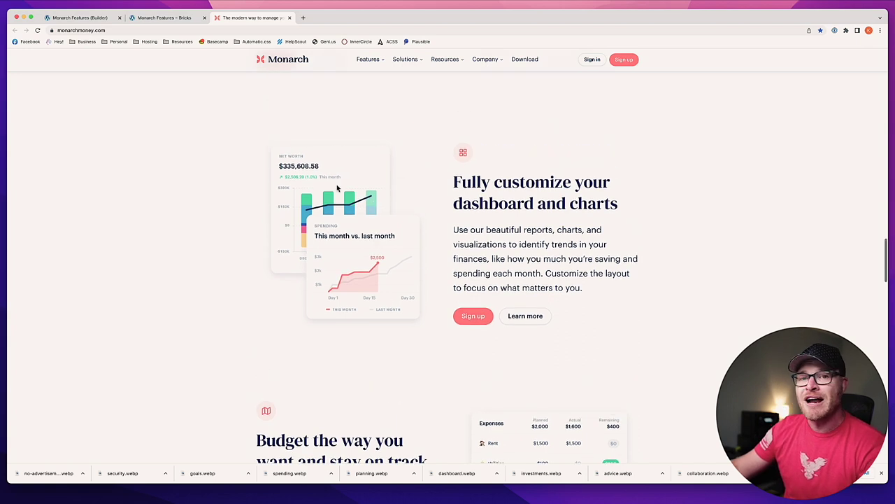
key(ctrl+shift+Tab)
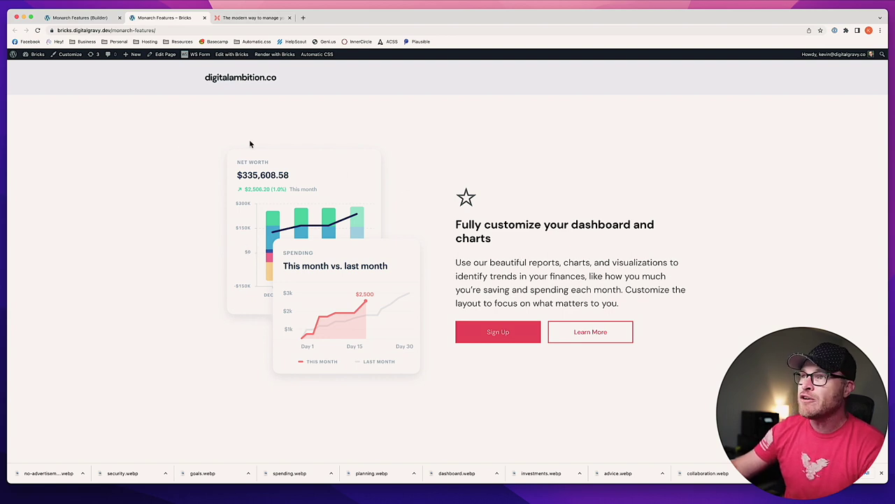
Open the builder settings, and inspect the container element around the dashboard feature on the Monarch site for its width
click(105, 21)
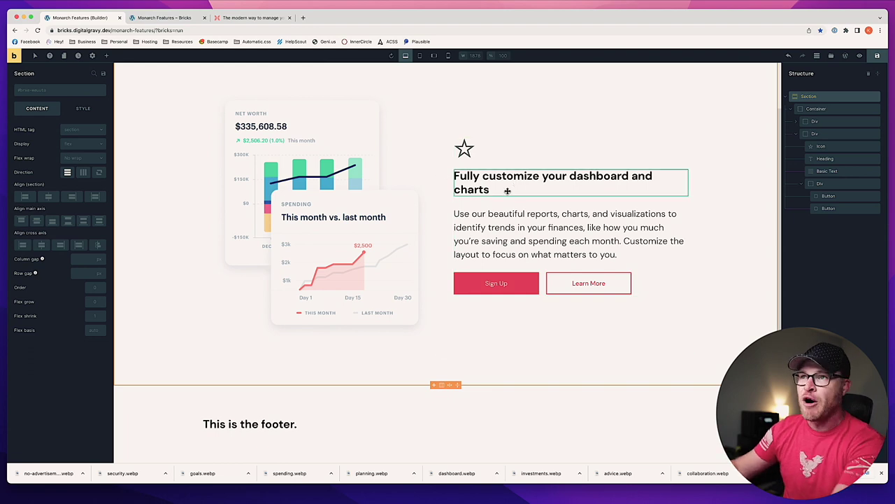
click(93, 56)
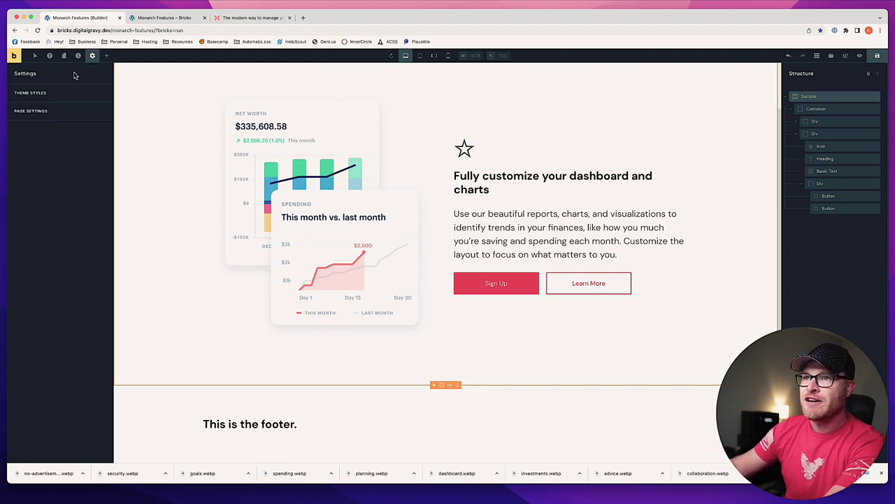
click(227, 18)
right_click(458, 183)
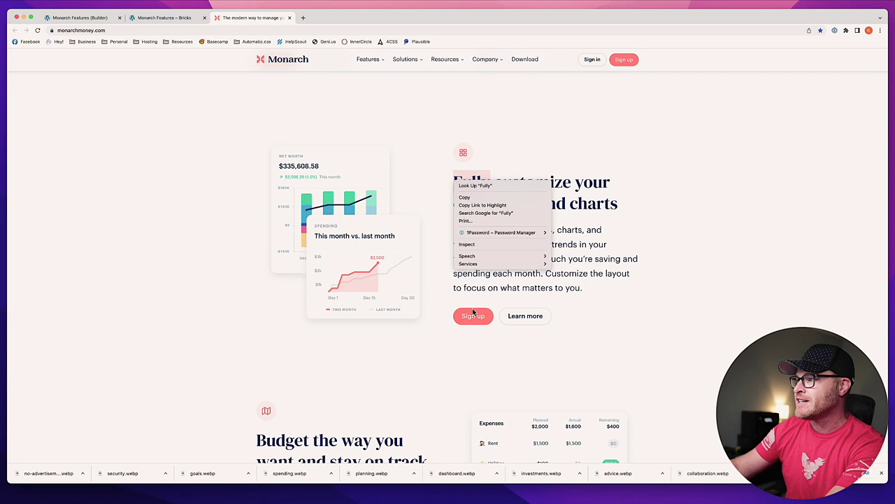
click(466, 244)
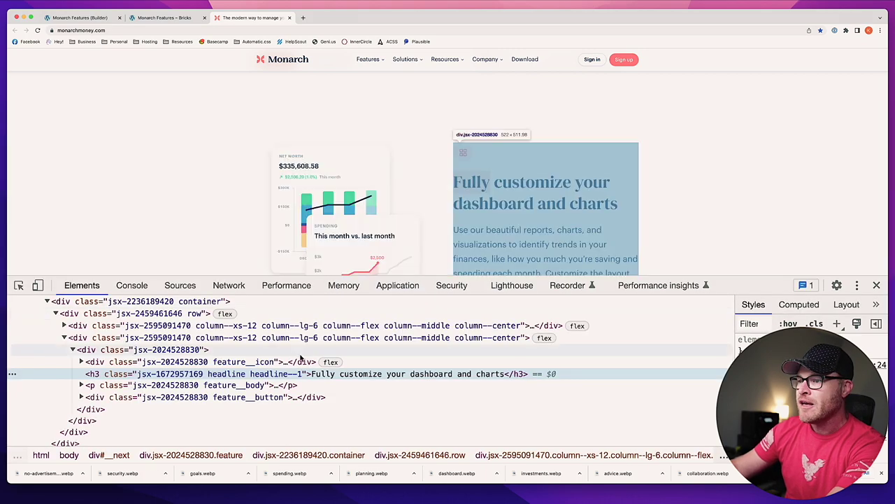
scroll(258, 318, up, 1)
click(259, 312)
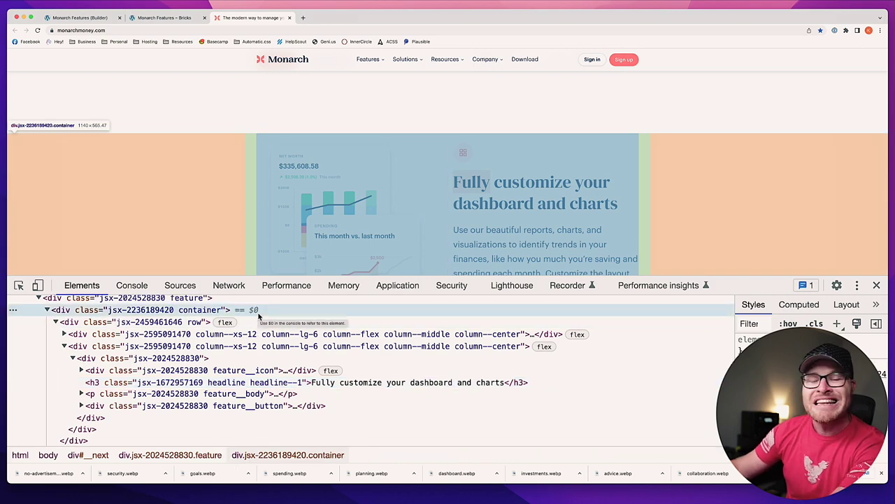
key(super+alt+i)
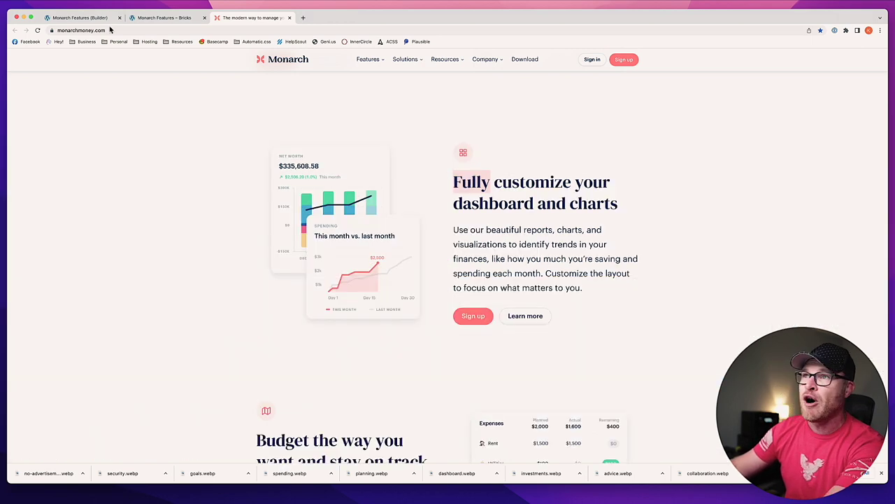
Set the container element's width to 1140 px in the Digital Gravy (Fresh) theme style
click(76, 19)
click(60, 108)
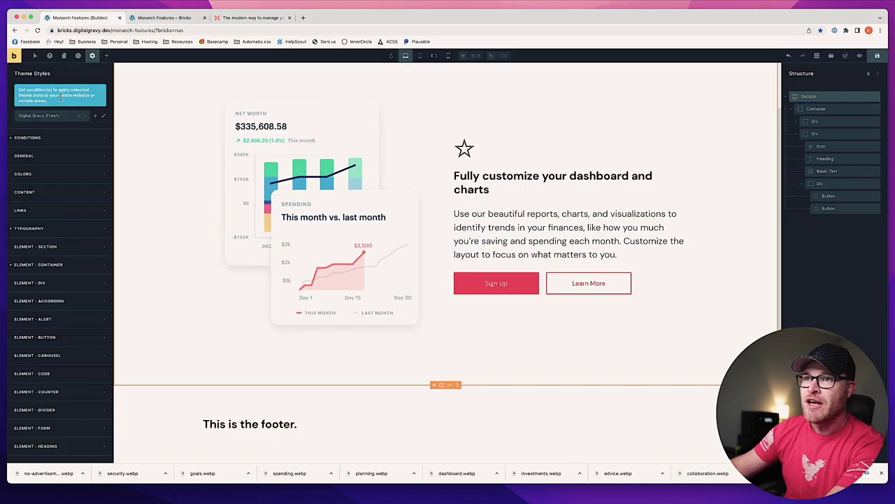
click(60, 265)
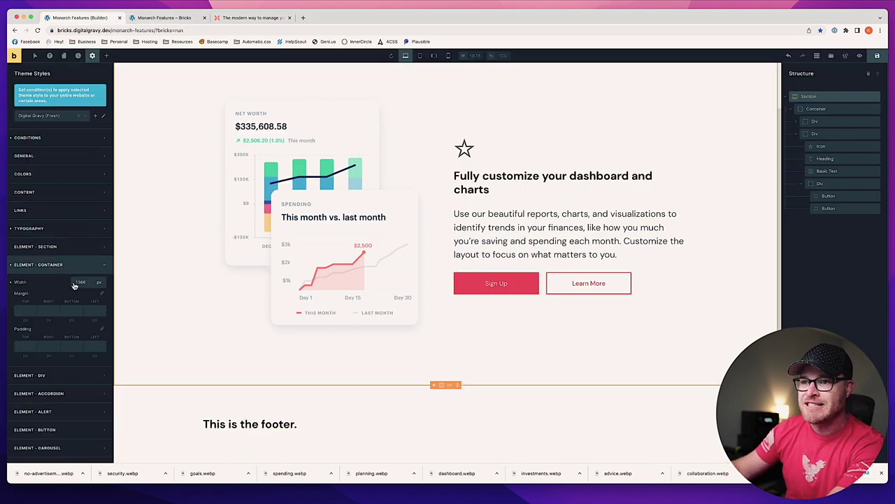
text(1140)
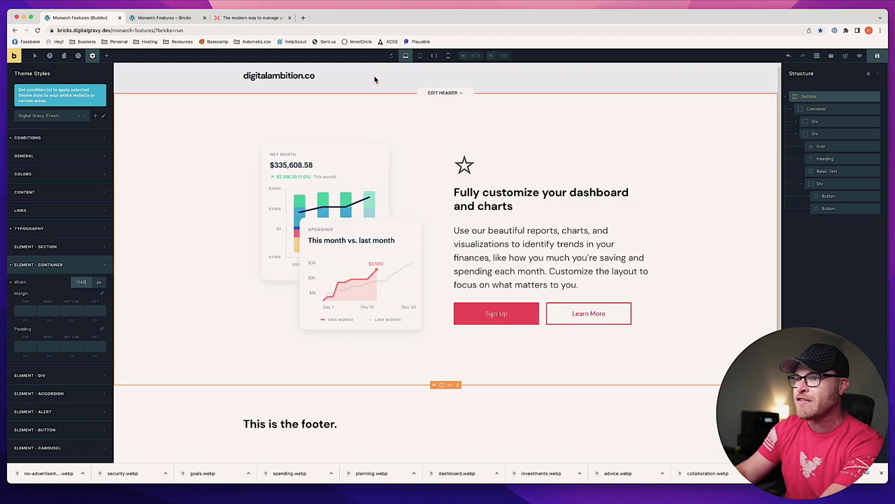
Set the Website Width (XL) breakpoint to 1140 px in Automatic CSS's viewport settings and save the changes
click(859, 60)
drag(179, 23, 110, 21)
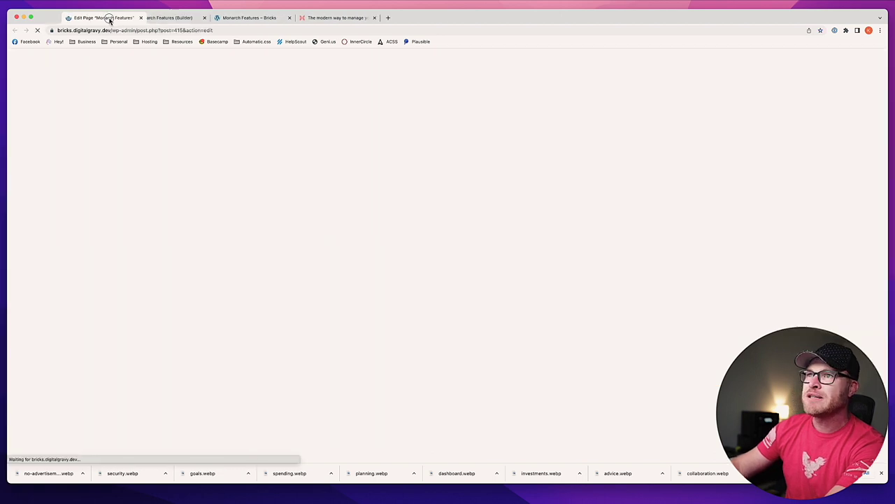
click(19, 61)
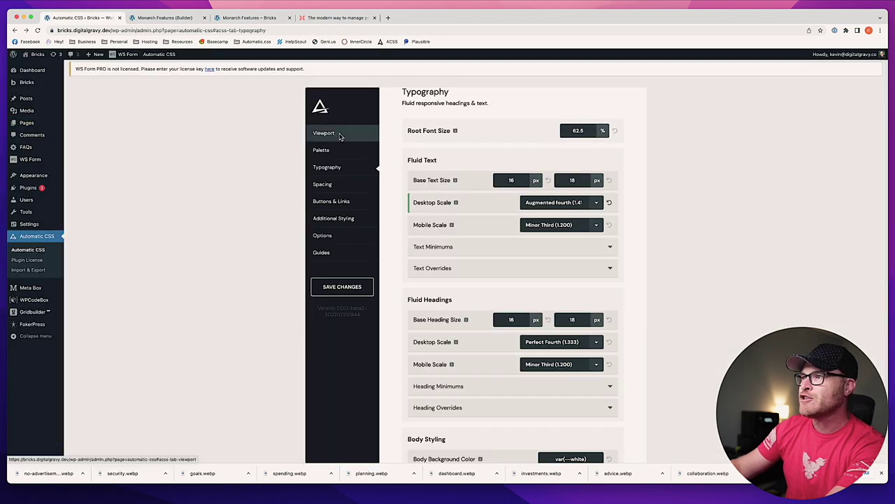
click(323, 133)
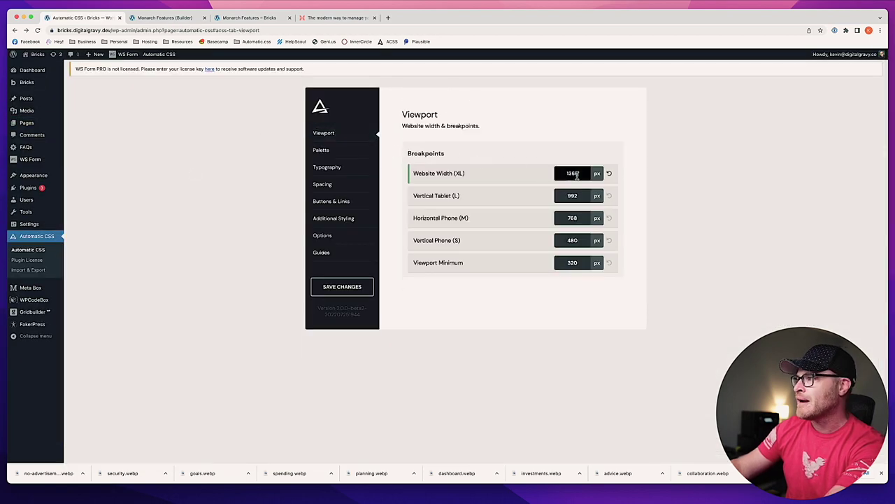
double_click(580, 175)
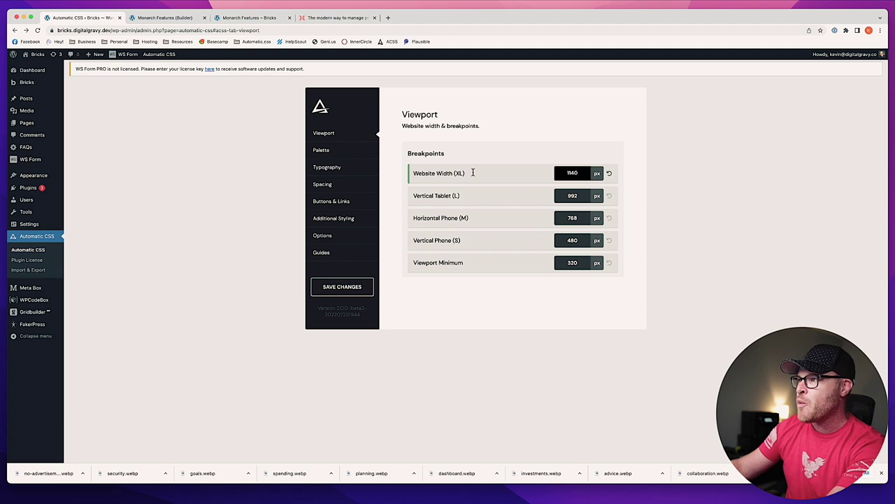
text(1140)
click(342, 287)
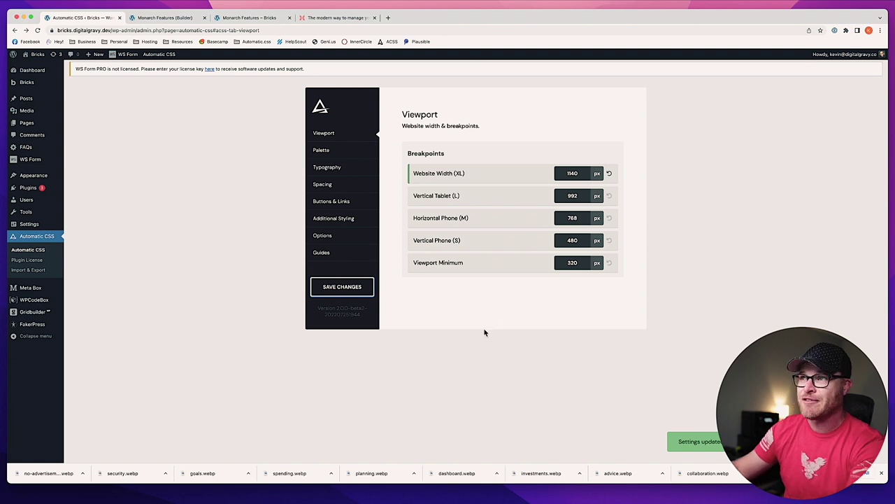
Save the Monarch Features page in the builder and reload its front end
click(258, 22)
click(175, 21)
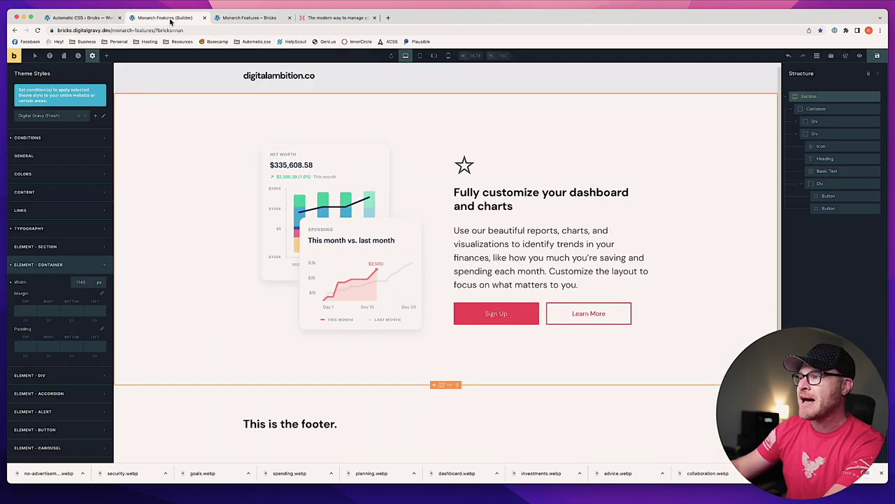
click(877, 55)
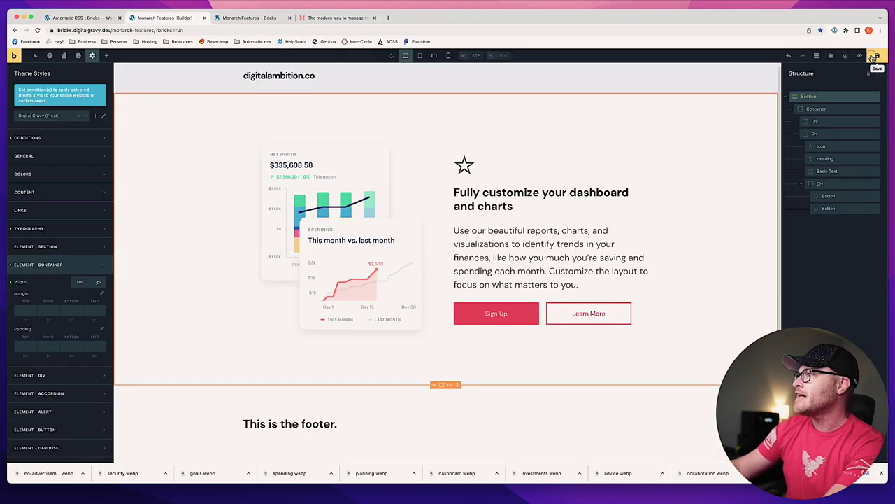
click(249, 17)
key(super+r)
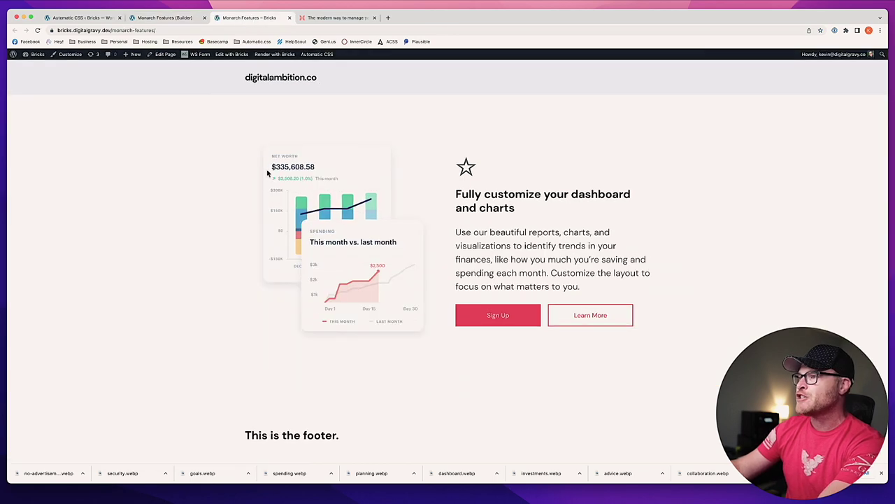
Compare the front-end page's content width, columns and buttons with the dashboard feature on the Monarch site
click(339, 17)
click(244, 20)
click(338, 20)
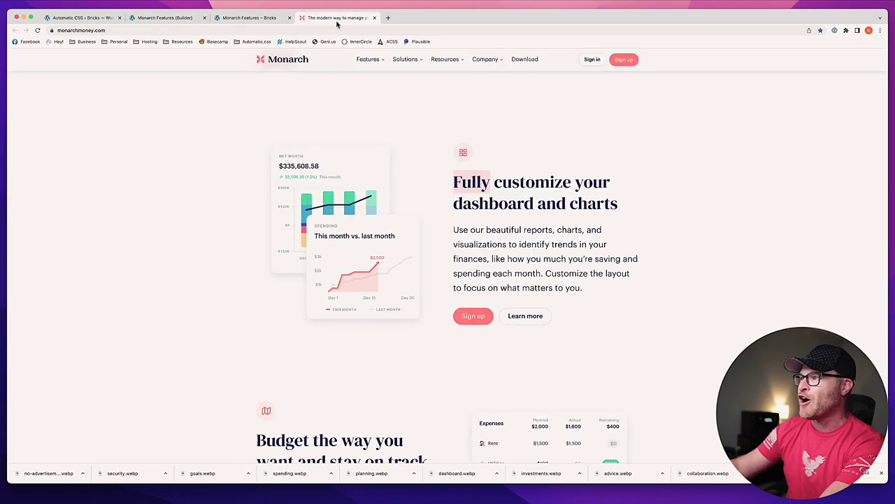
click(253, 19)
click(353, 21)
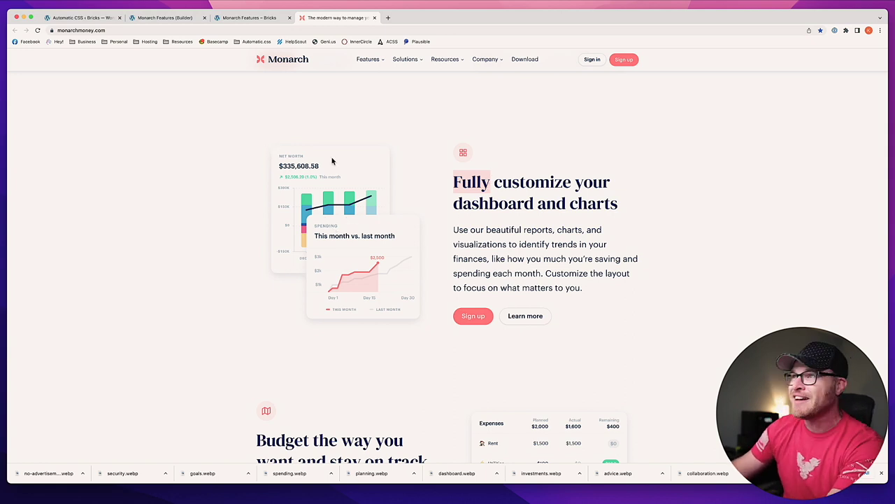
key(ctrl+shift+Tab)
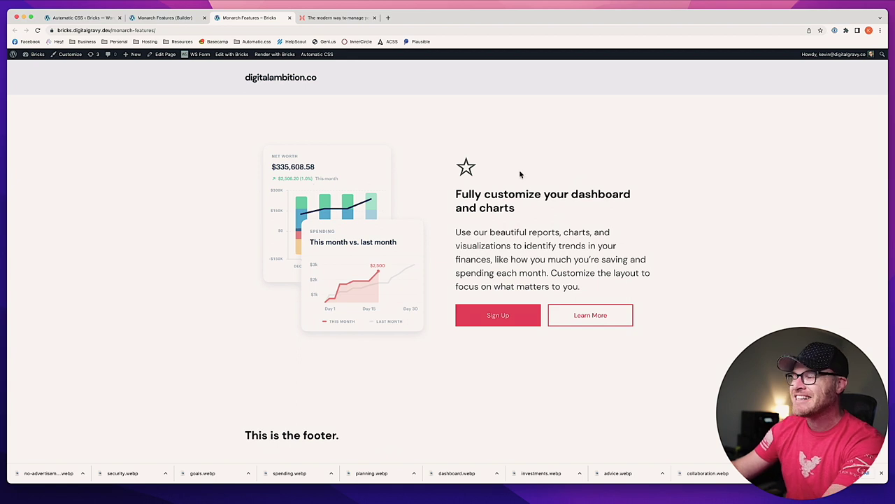
click(349, 19)
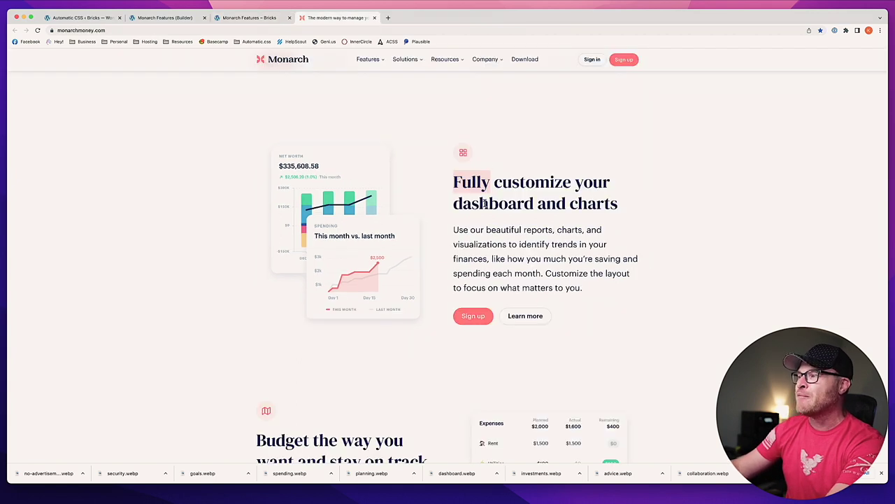
click(242, 18)
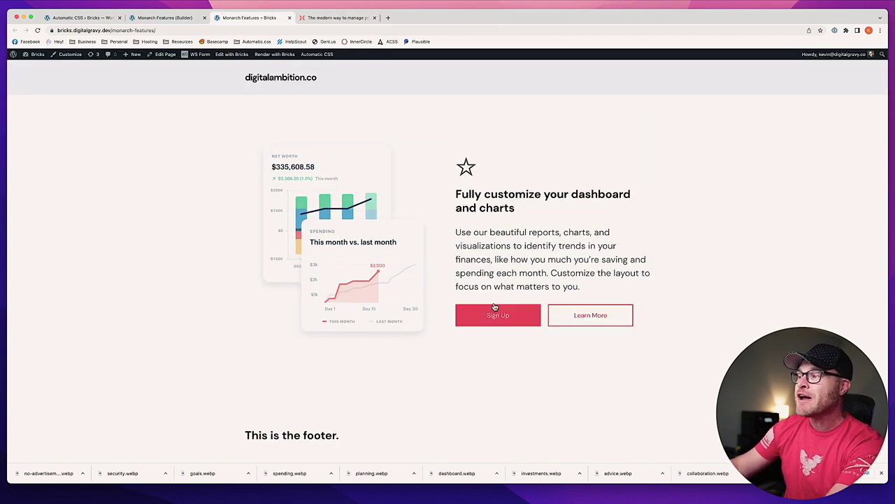
Set the default button radius to 40em in Automatic CSS, save the changes, and compare the front-end buttons with Monarch's
click(82, 19)
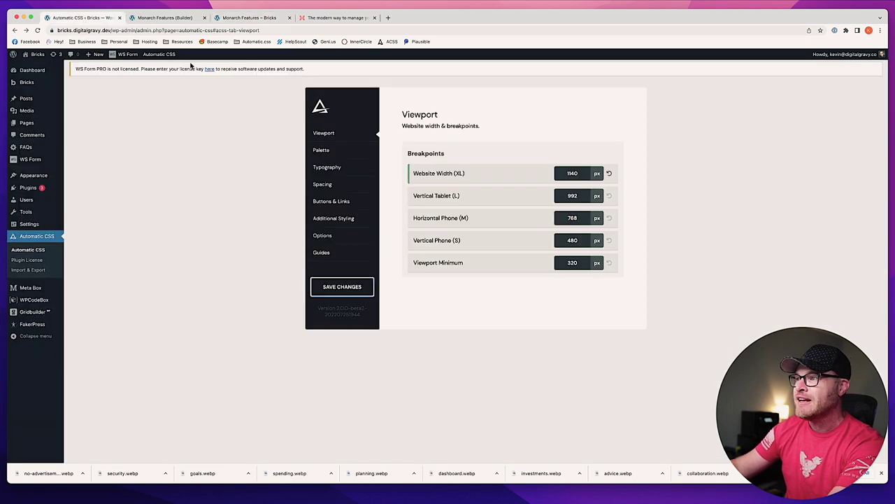
click(340, 201)
scroll(524, 258, down, 3)
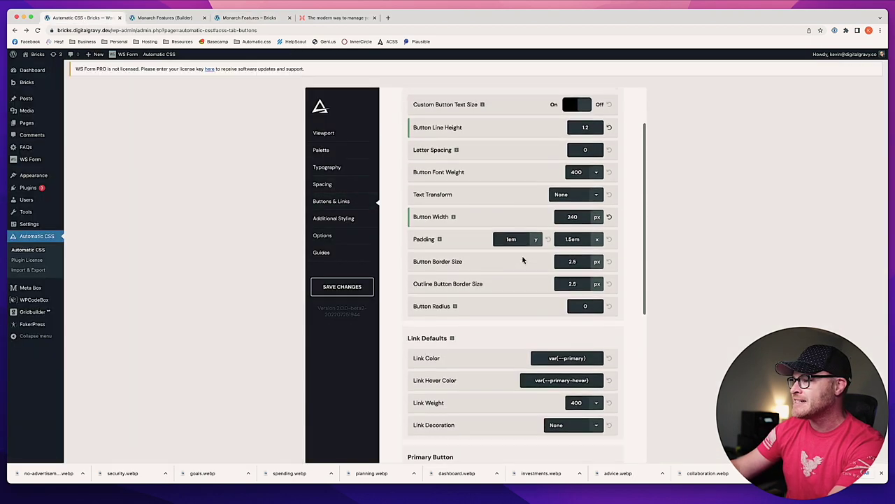
click(585, 294)
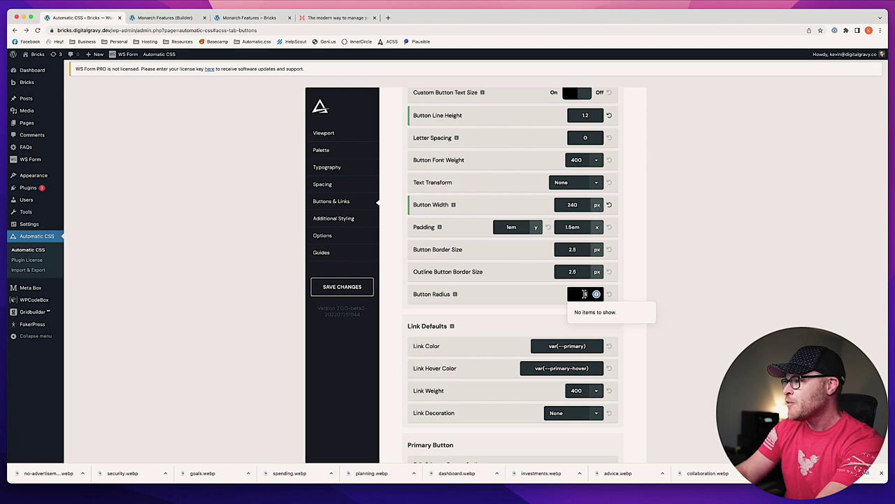
click(342, 287)
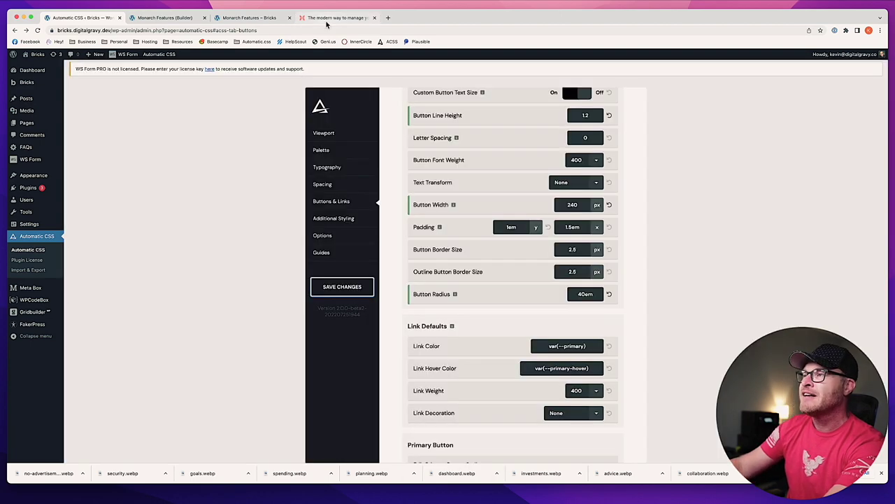
click(327, 18)
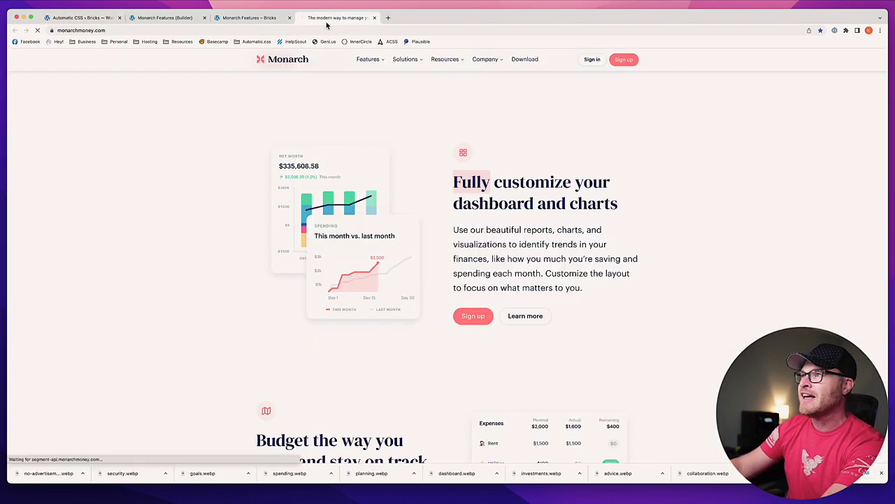
click(253, 17)
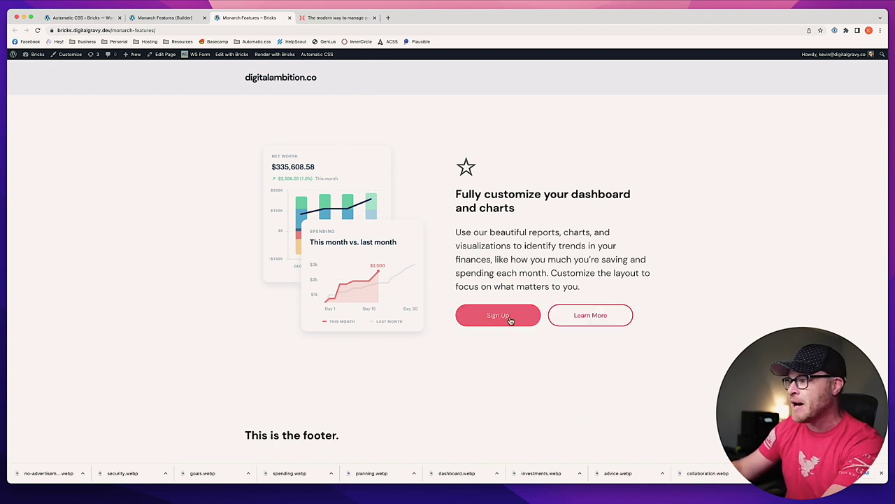
click(338, 18)
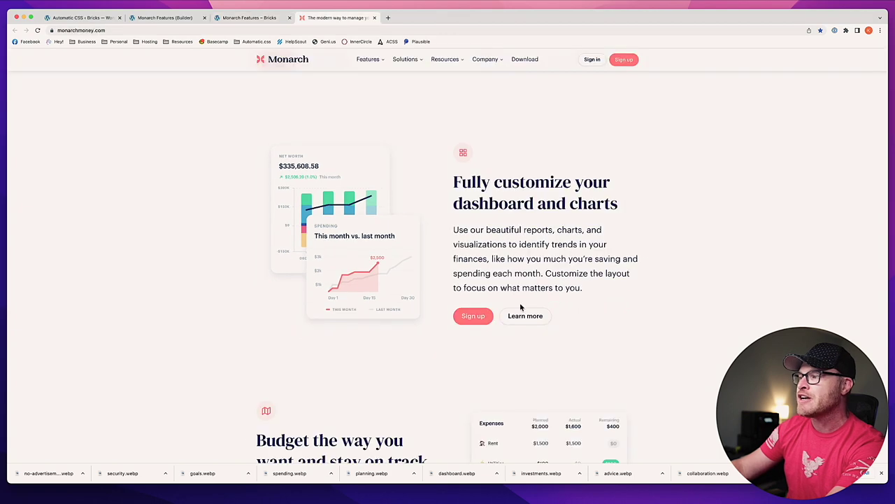
click(242, 21)
Set the default button padding to .5em vertical and 1em horizontal, save the changes, and check the front-end buttons
click(89, 18)
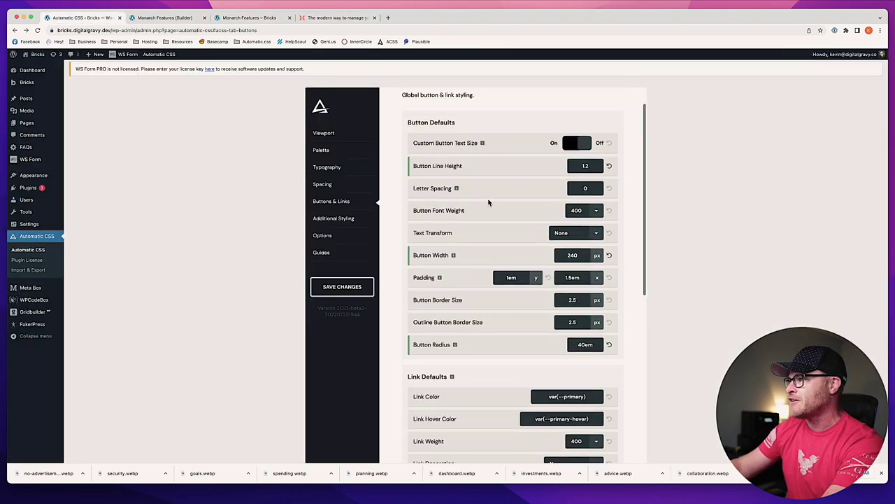
scroll(489, 203, up, 2)
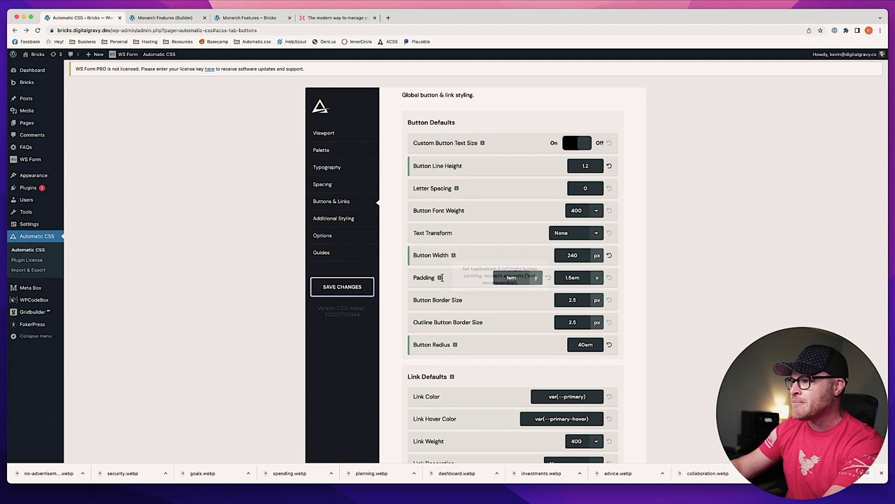
double_click(511, 278)
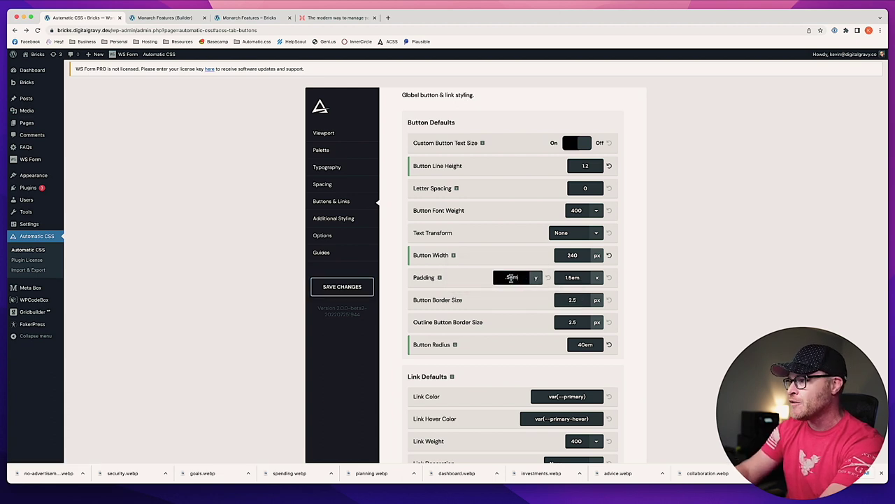
text(.5em)
key(Tab)
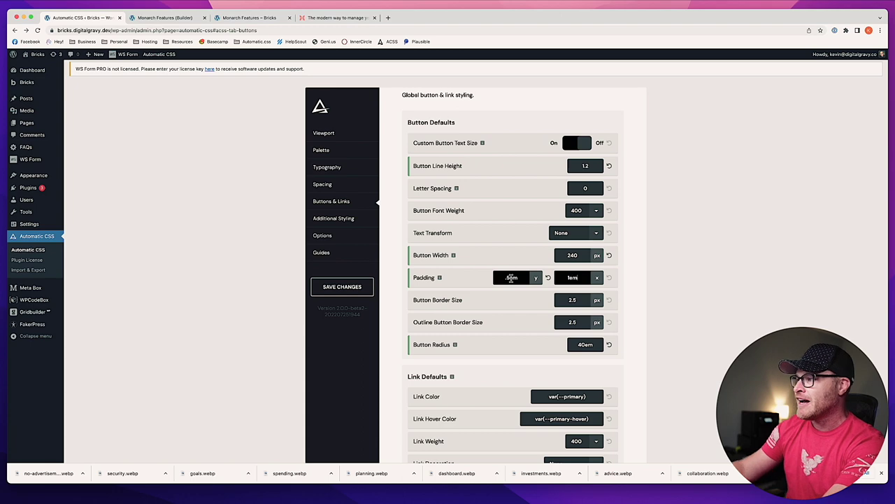
click(342, 290)
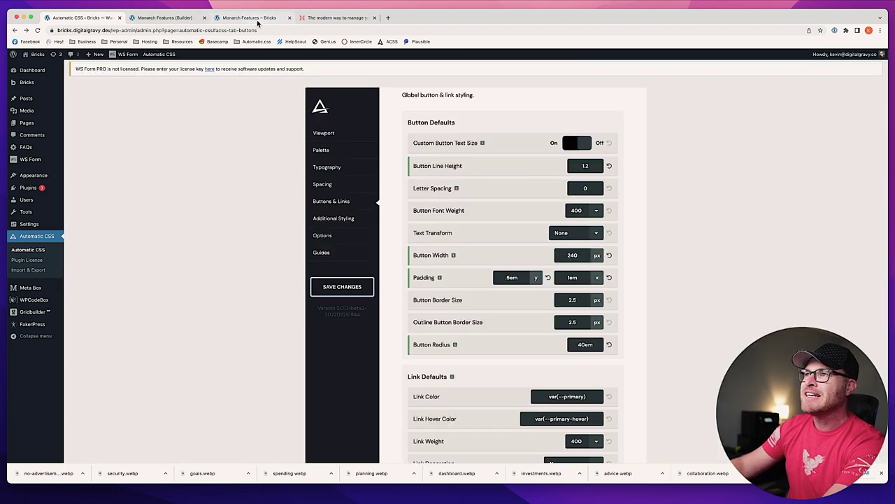
click(256, 19)
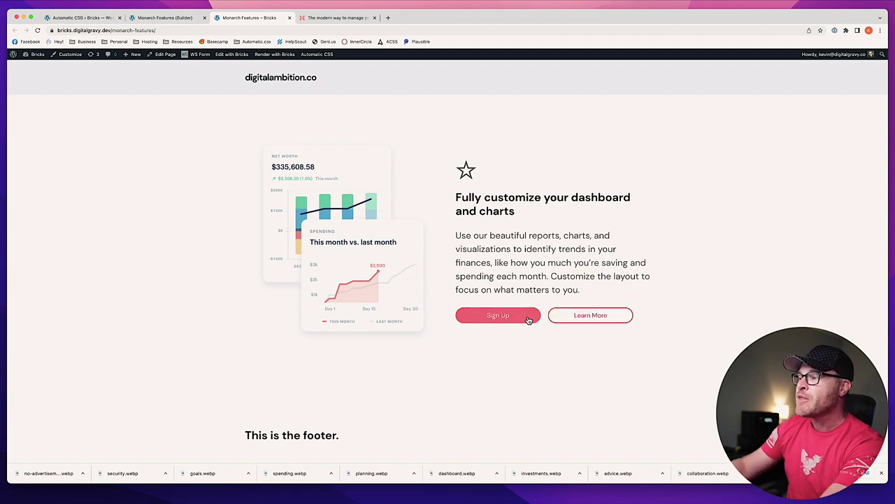
Set the default button width to 0 px in Automatic CSS, save the changes, and reload the front-end page
click(77, 18)
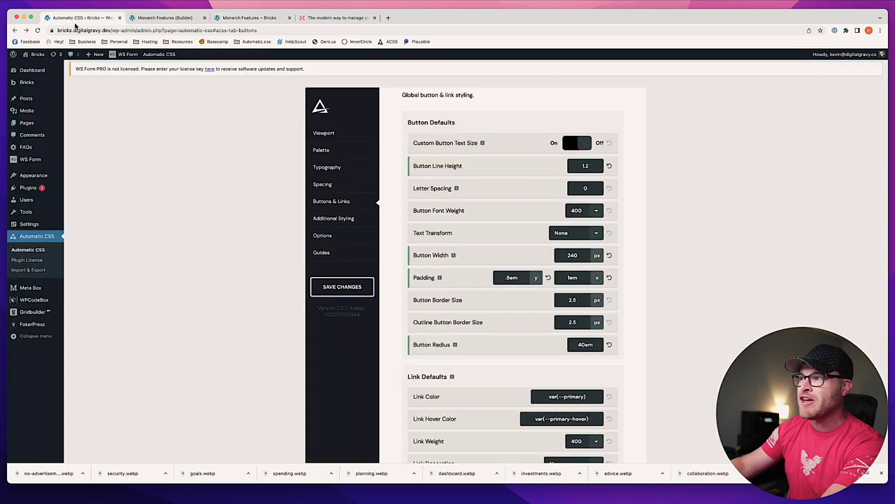
click(170, 19)
click(95, 18)
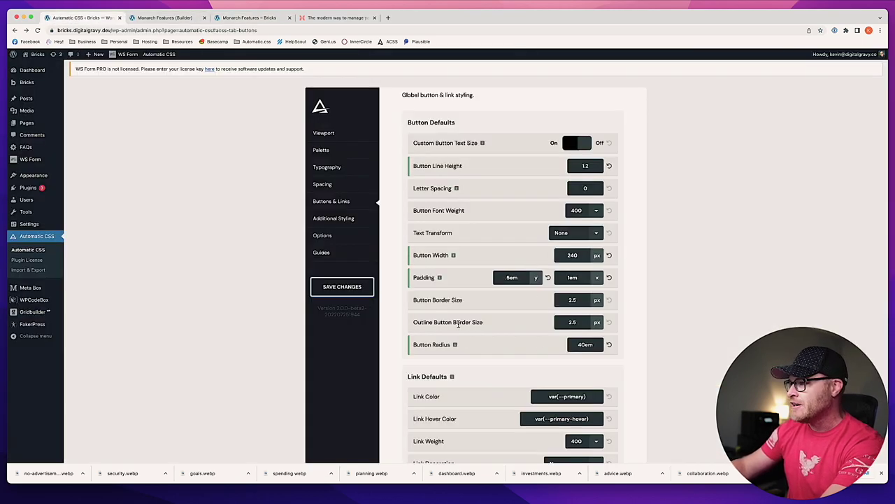
double_click(575, 254)
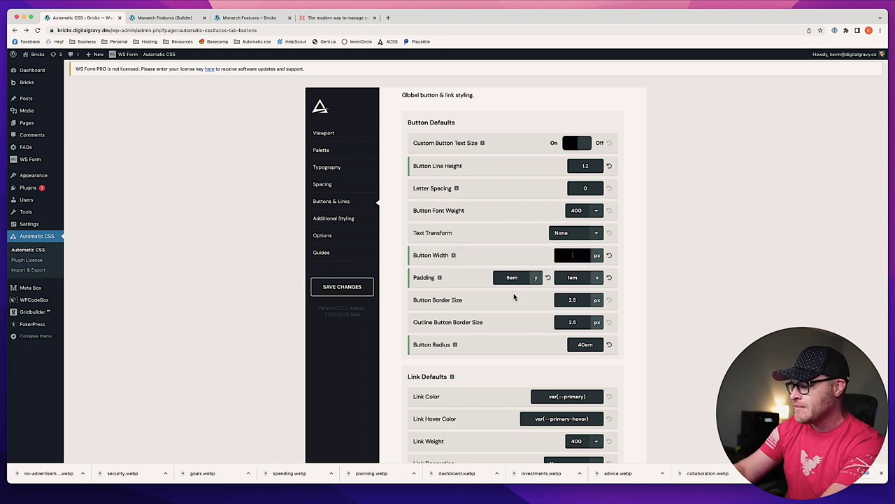
text(0)
click(342, 287)
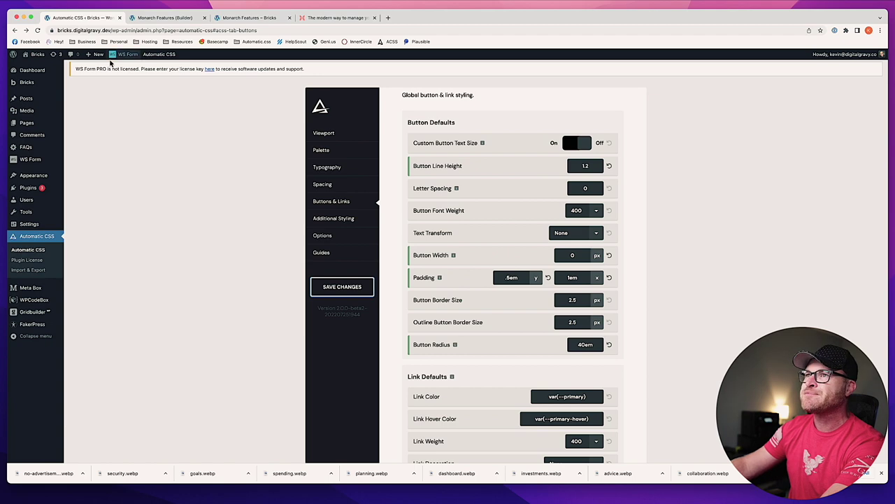
click(231, 18)
key(super+r)
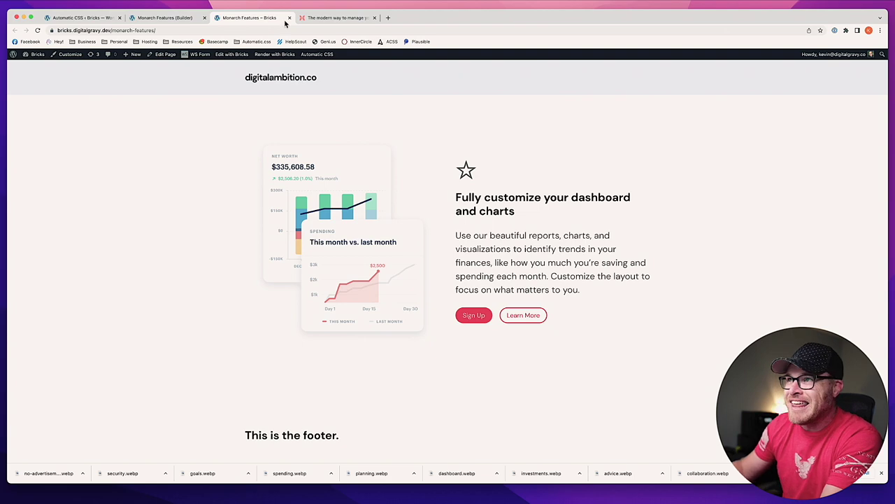
Compare the restyled buttons and overall feature layout on the front end with the Monarch site
click(329, 17)
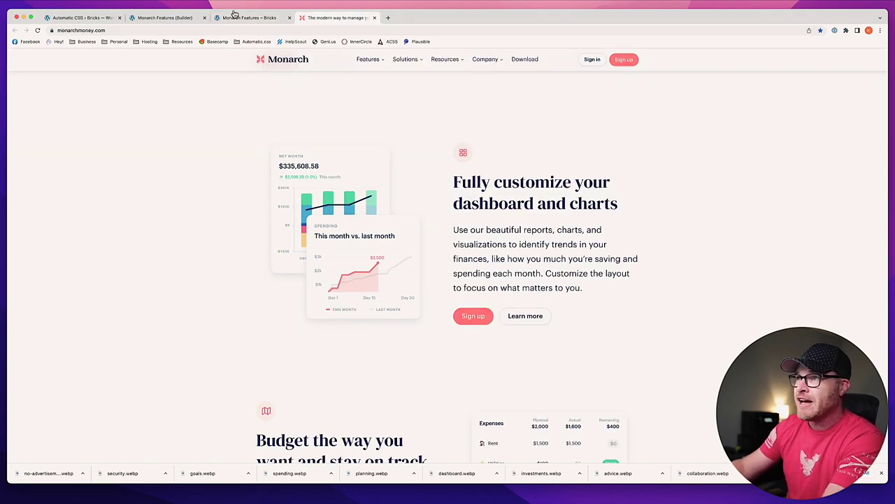
click(235, 16)
click(323, 20)
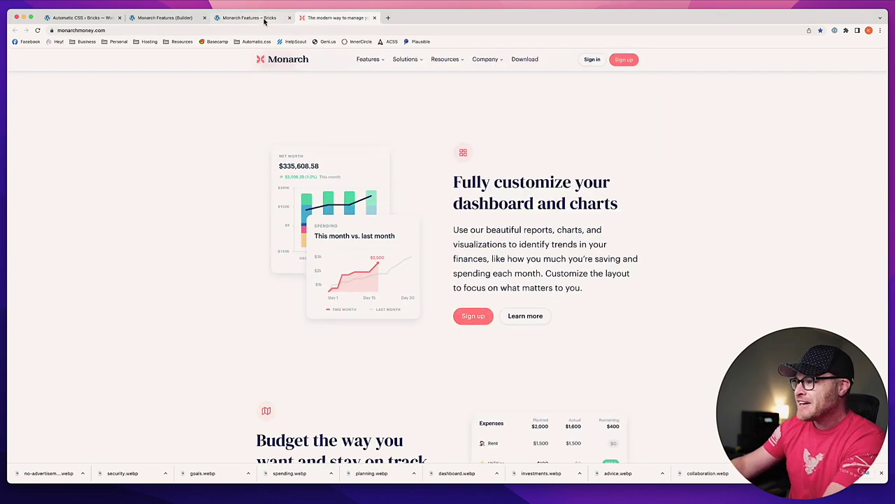
click(255, 20)
click(322, 21)
click(260, 23)
click(334, 21)
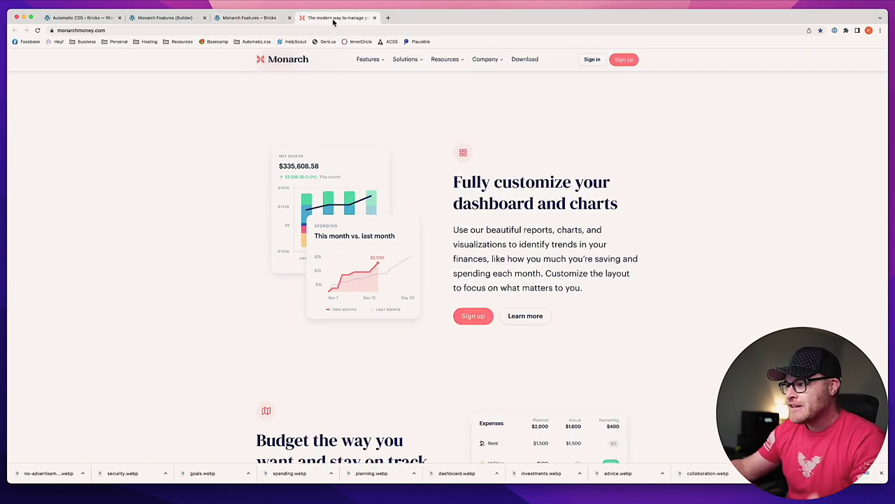
click(256, 21)
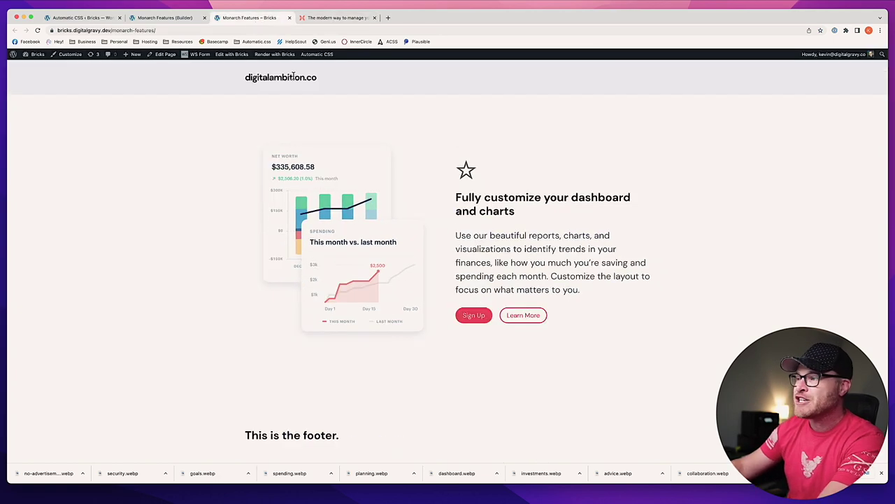
scroll(538, 276, down, 1)
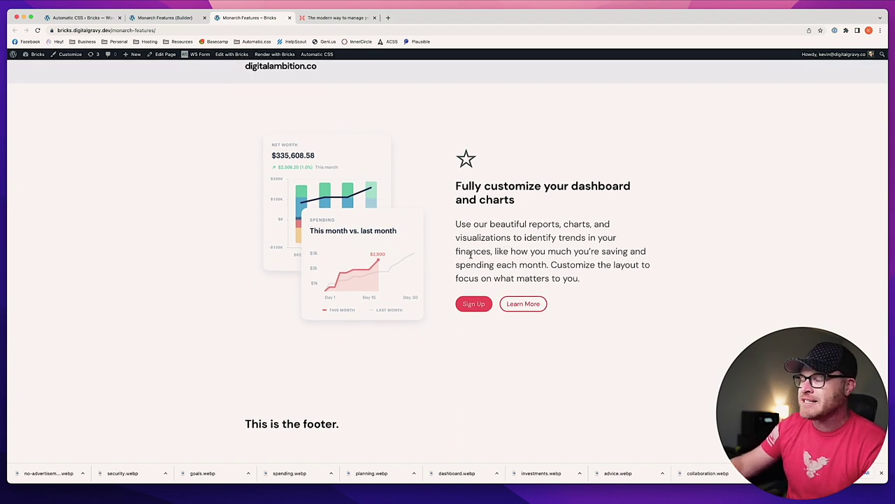
key(super+r)
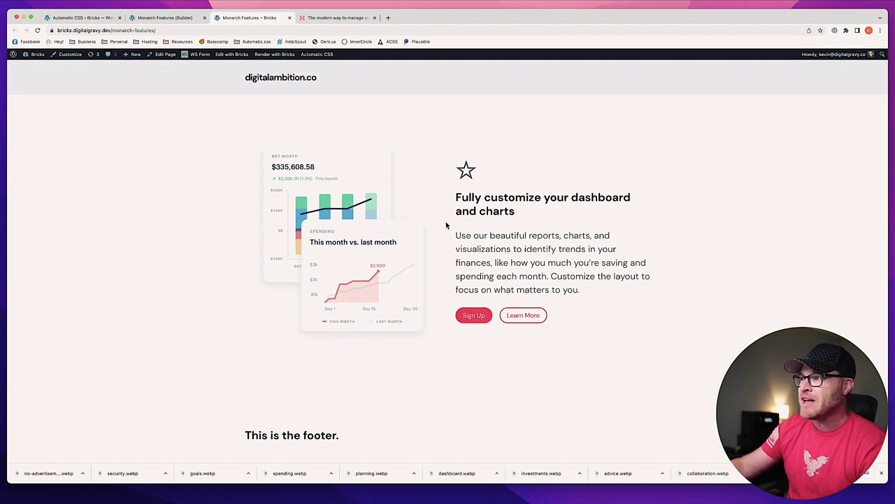
Duplicate the two-column feature container in the Bricks builder to create a second feature row in the section
click(157, 17)
click(70, 18)
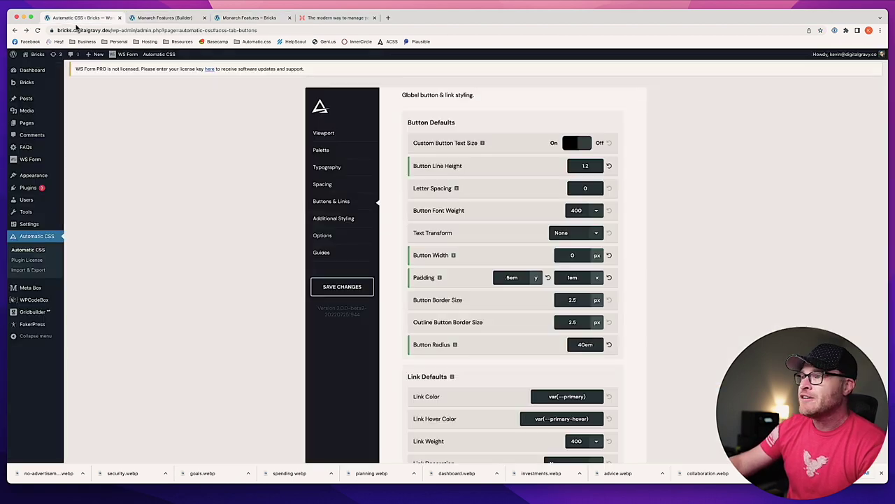
click(167, 18)
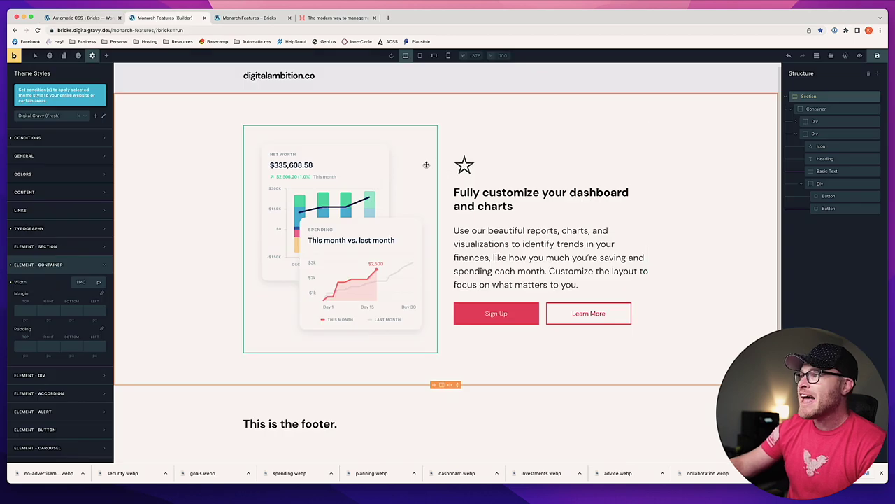
click(816, 108)
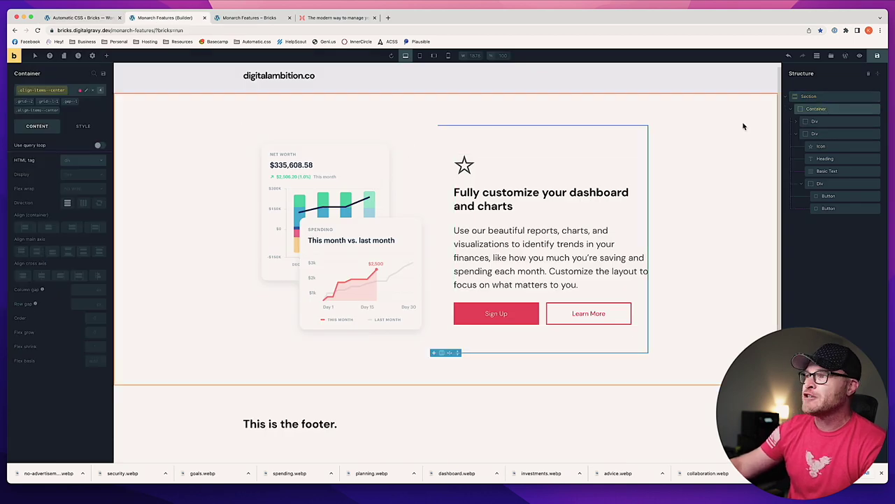
right_click(832, 110)
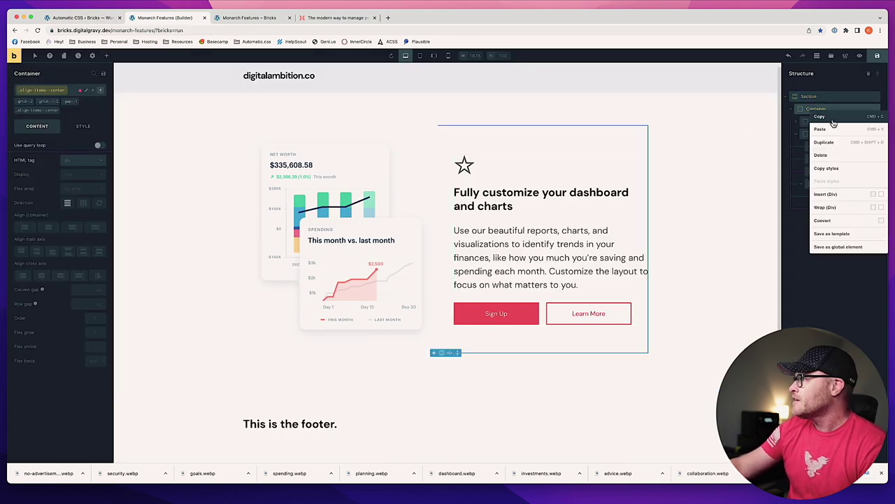
click(824, 142)
scroll(699, 256, down, 3)
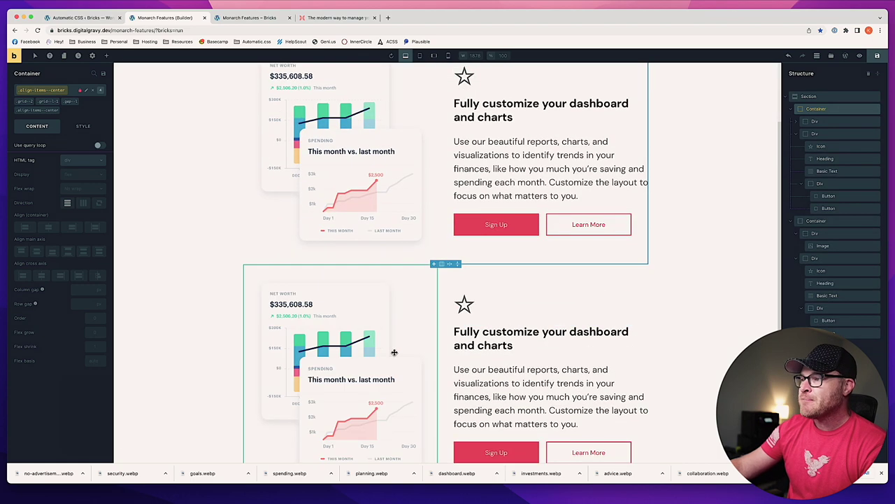
Apply the owl--xl utility class to the section to space out its feature rows
click(718, 107)
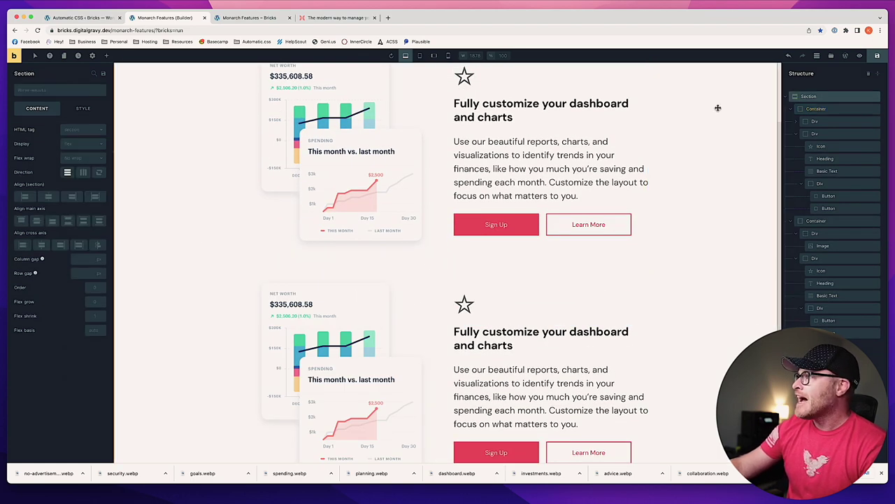
scroll(384, 194, up, 2)
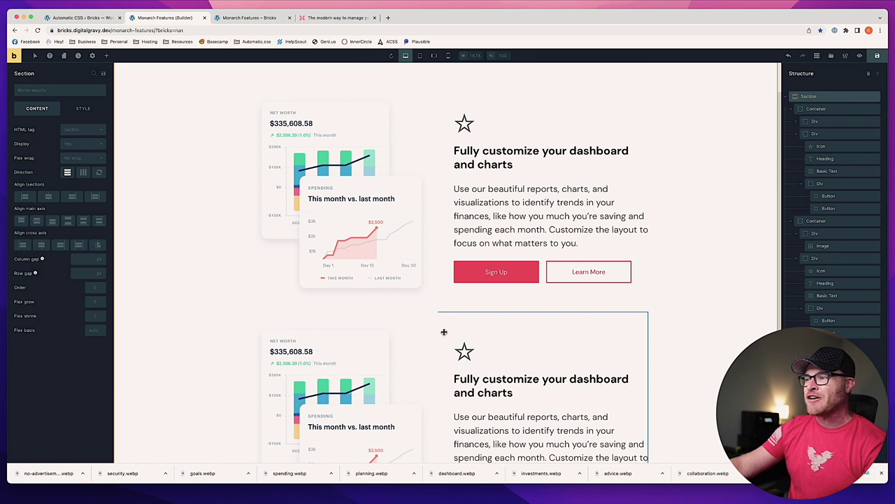
click(42, 91)
text(pad--xl)
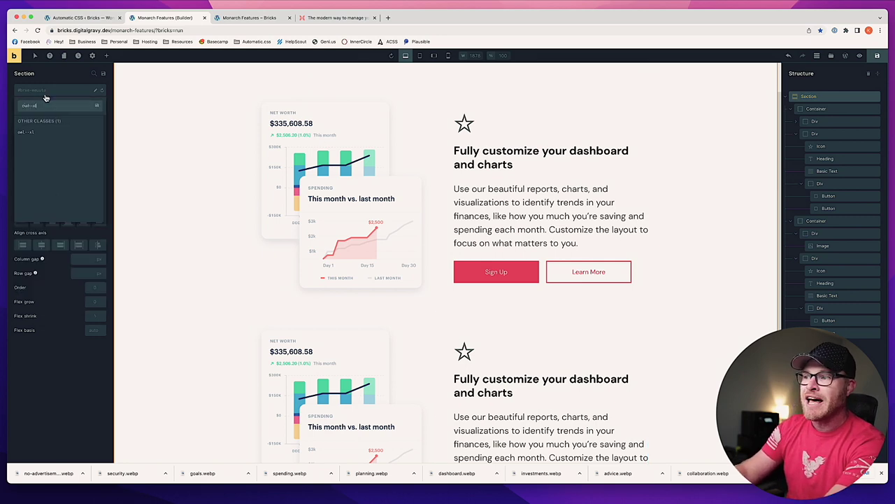
key(Return)
scroll(541, 345, down, 2)
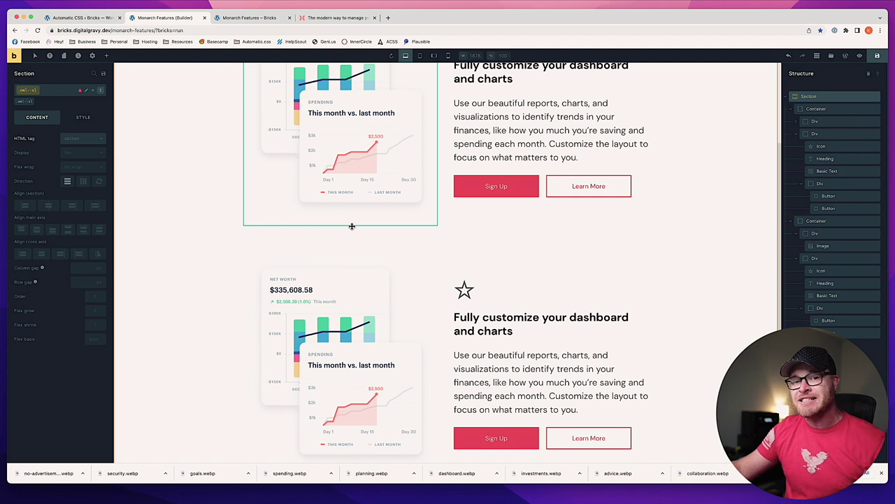
Move the text div ahead of the image div in the second container so the two columns swap sides
scroll(357, 231, down, 2)
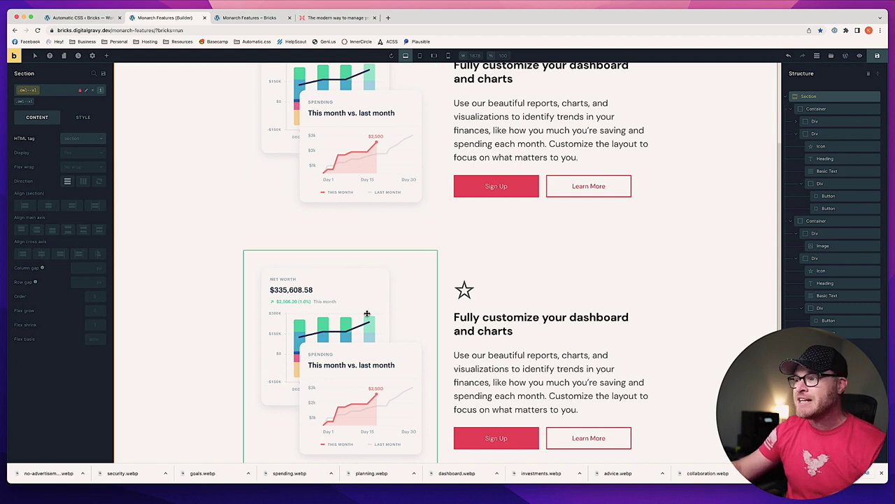
click(413, 204)
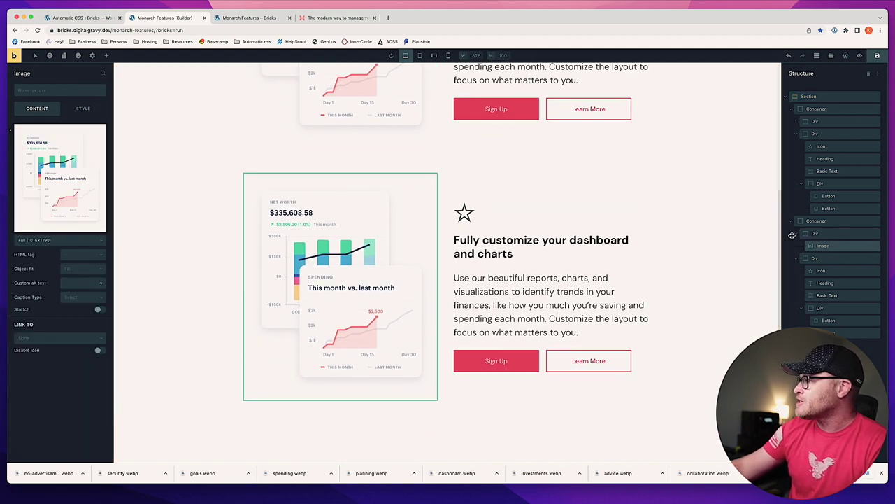
click(801, 258)
click(801, 233)
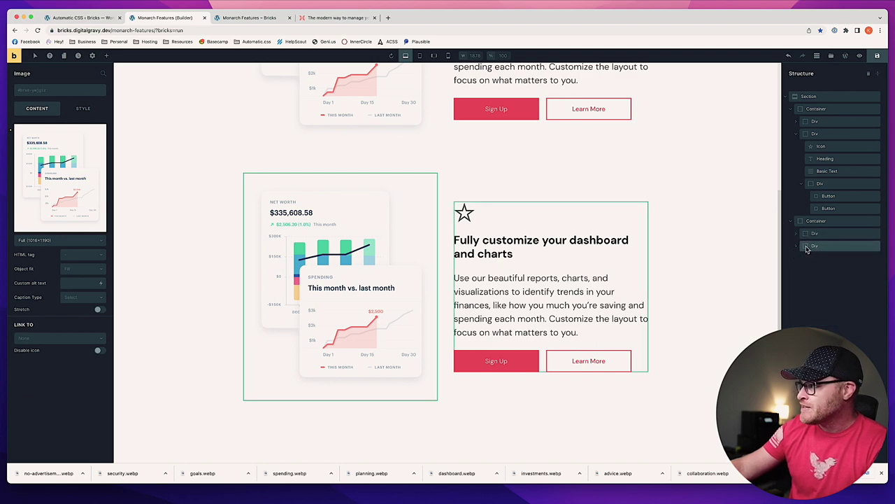
drag(808, 248, 806, 231)
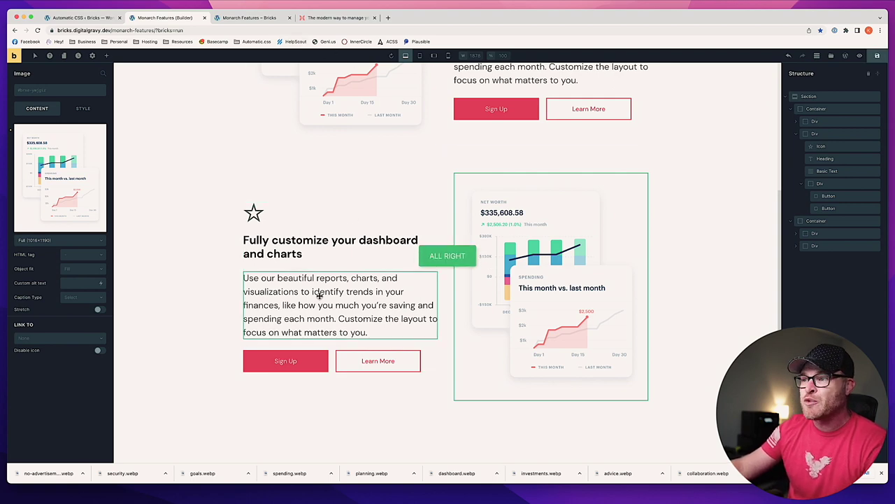
Reload the front-end page and examine the alternating feature rows and the spacing between them
key(ctrl+Tab)
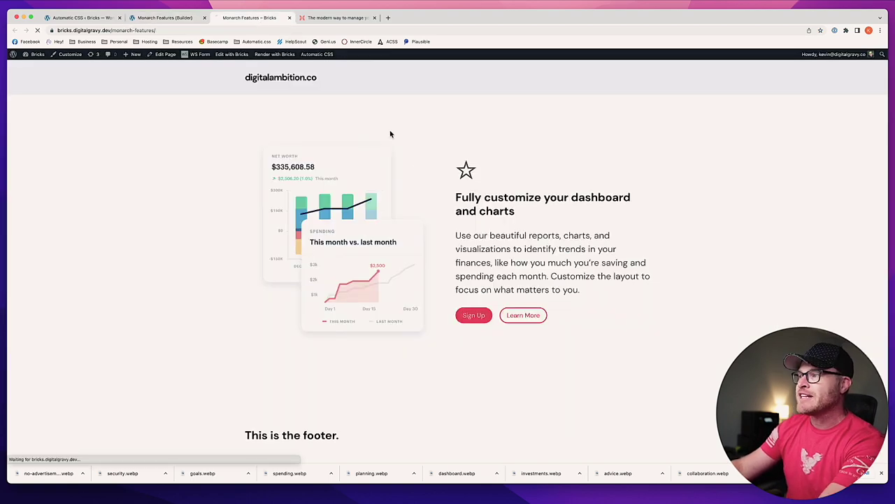
scroll(353, 154, down, 5)
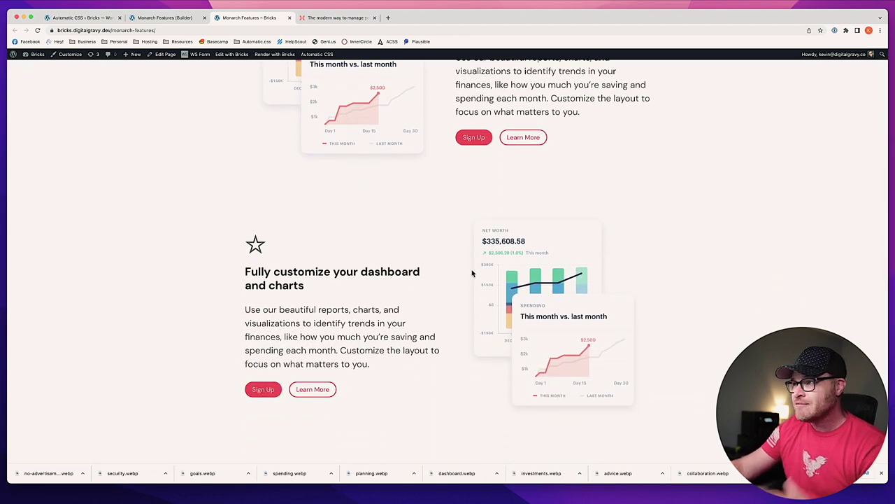
scroll(455, 294, up, 2)
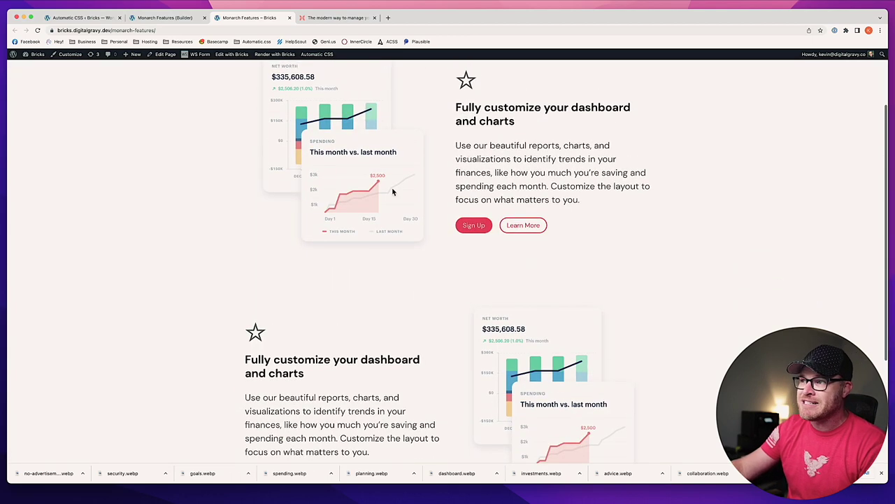
scroll(380, 203, down, 2)
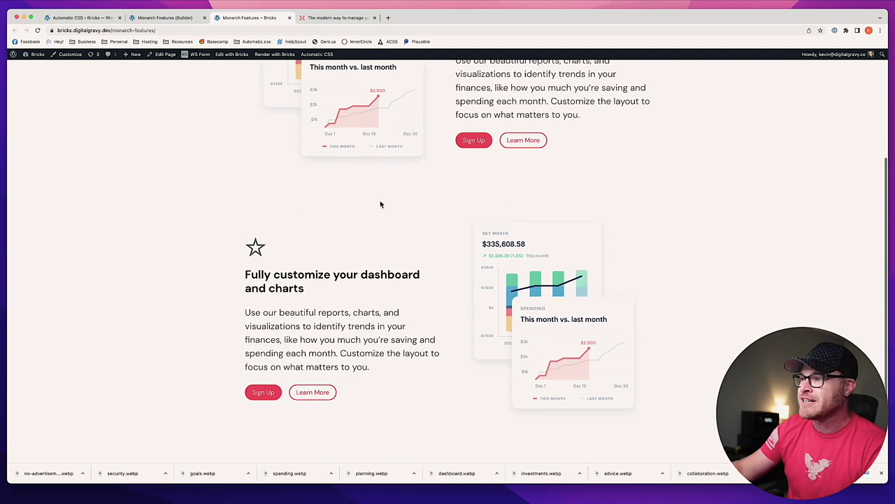
scroll(382, 208, up, 2)
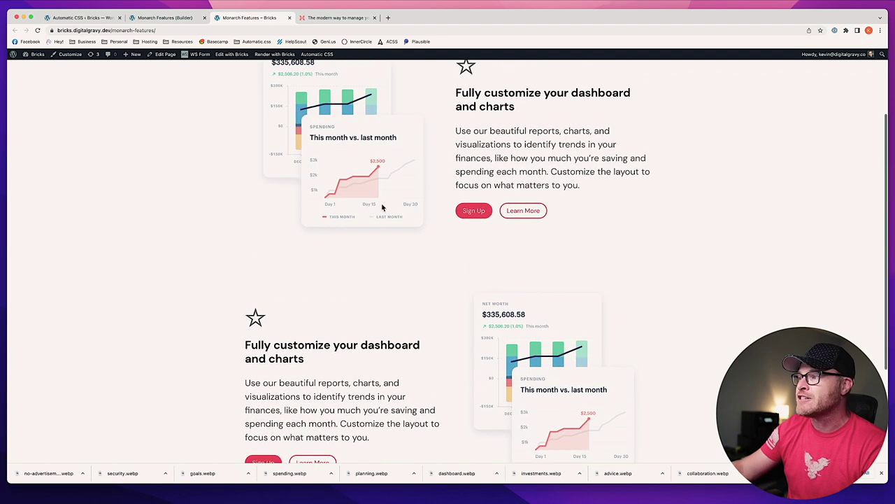
Replace the section's owl--xl class with owl--l in the builder to tighten the spacing between the feature rows
click(168, 17)
click(170, 210)
click(42, 89)
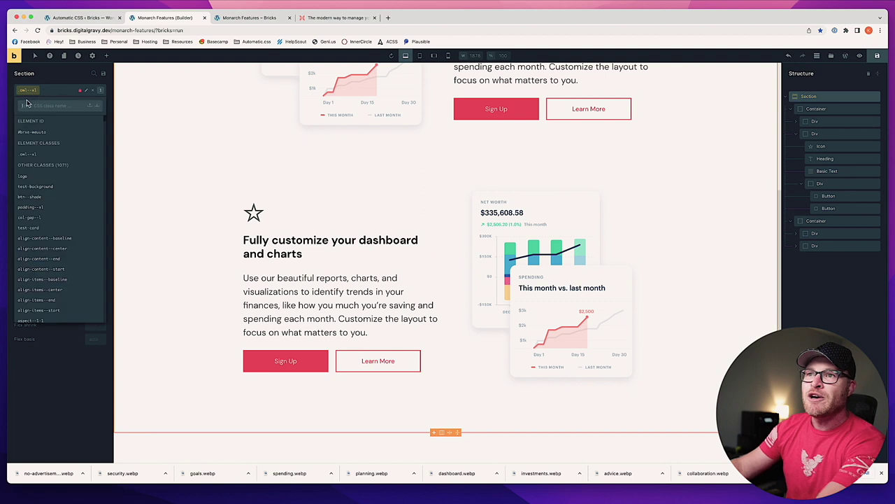
key(Escape)
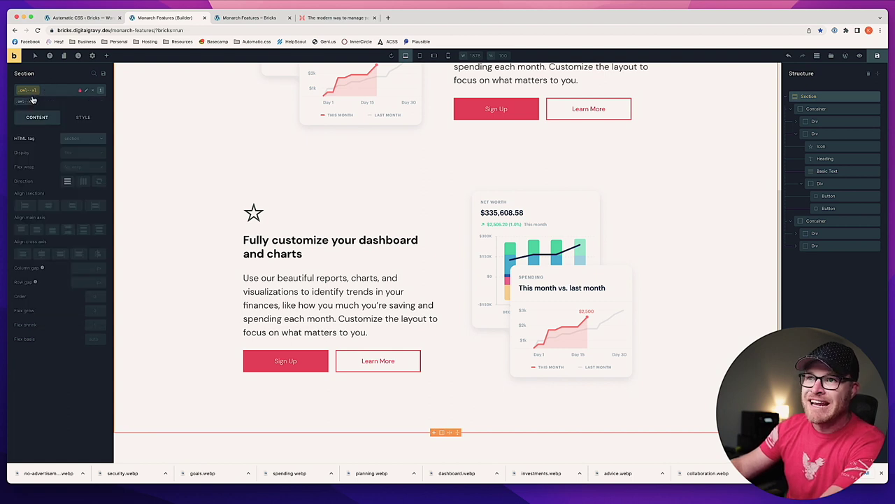
click(36, 102)
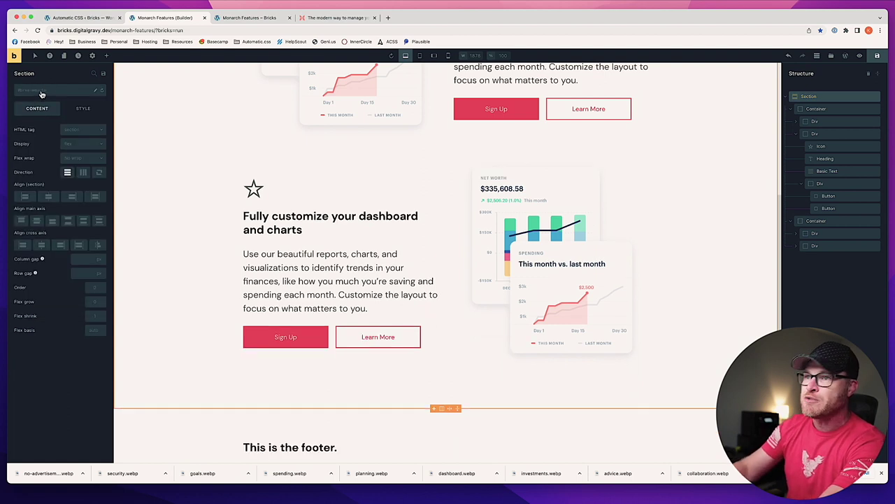
click(42, 89)
text(cml--l)
key(Return)
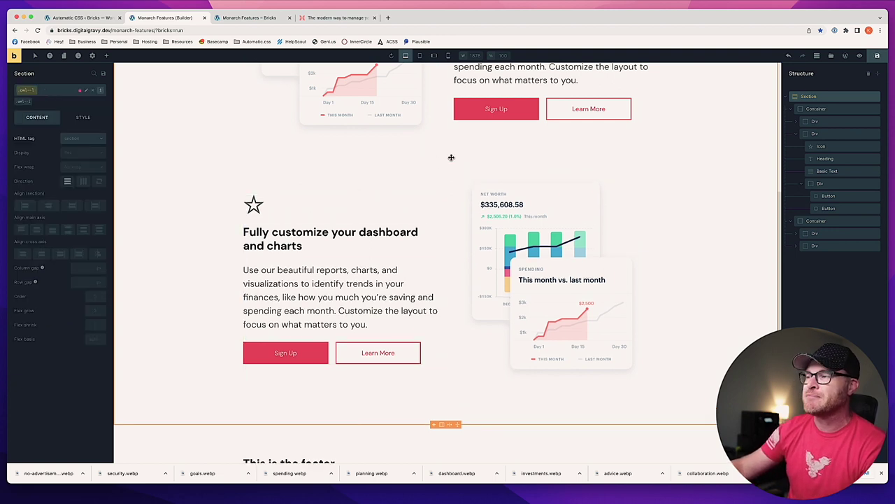
Select the second row's image div and compare the column order and spacing of both feature rows
scroll(447, 157, up, 1)
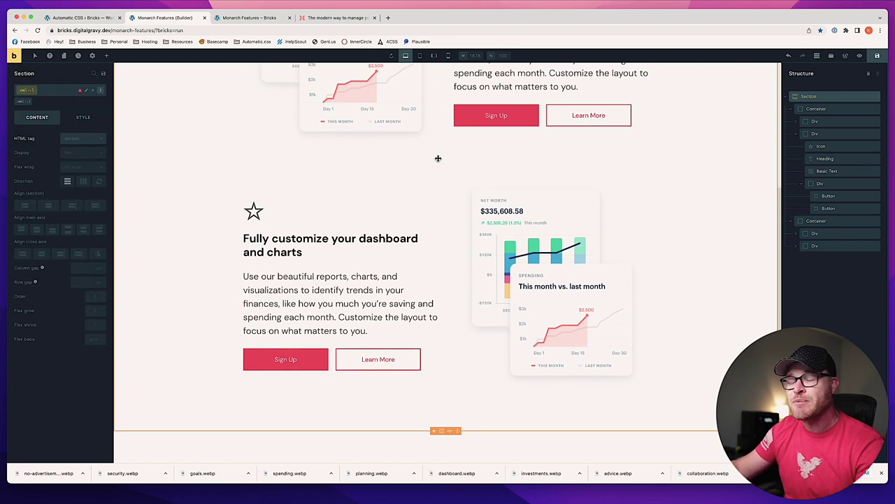
click(700, 212)
scroll(696, 236, up, 3)
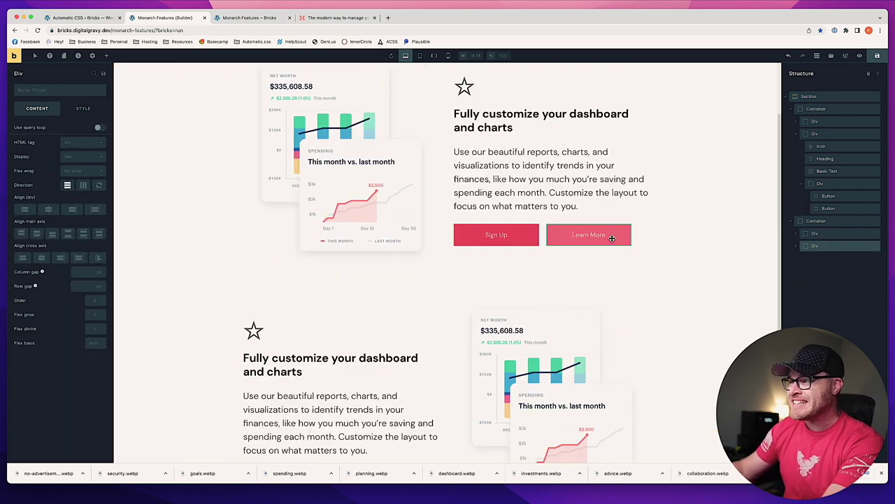
scroll(608, 245, down, 3)
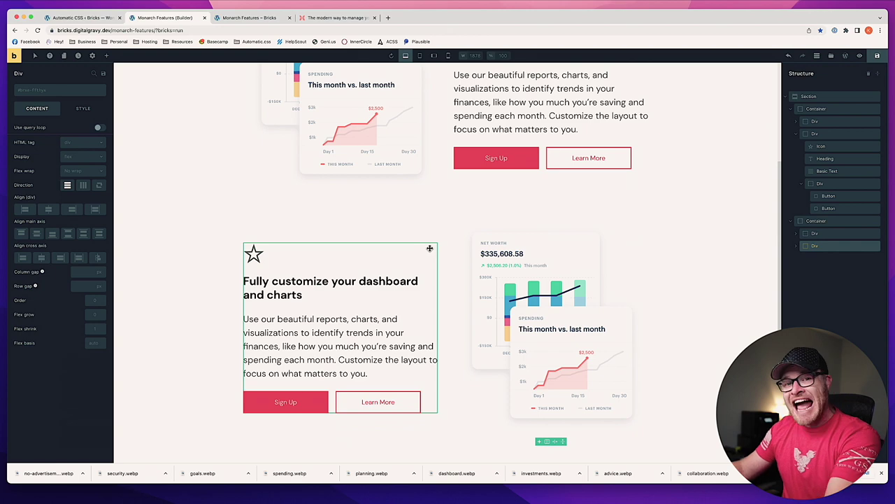
scroll(434, 251, up, 3)
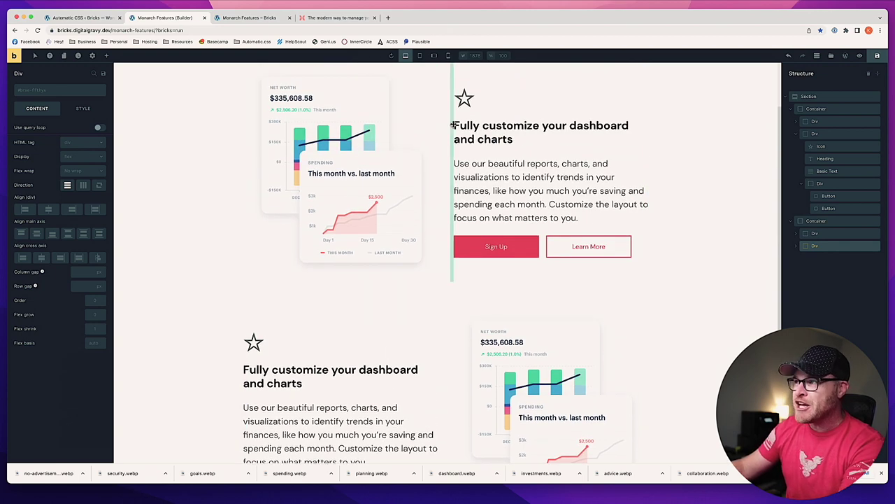
scroll(507, 176, down, 2)
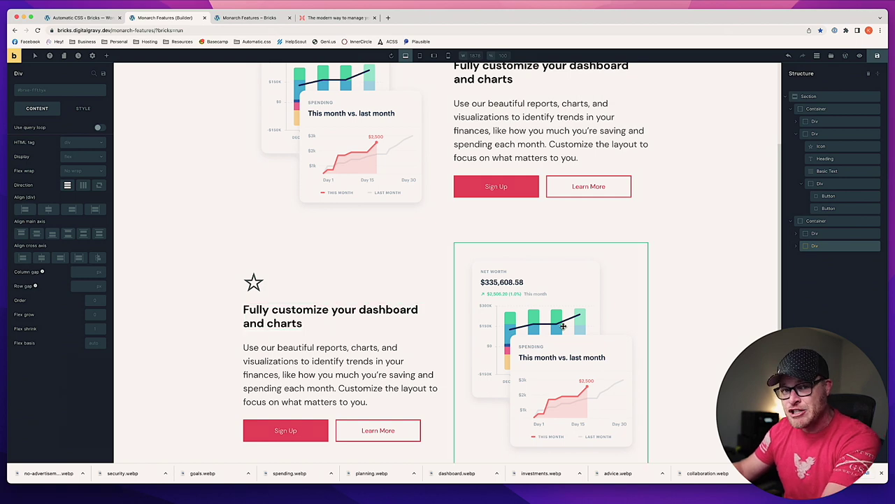
Examine the front-end page at mobile width, checking the stacking order of text and image in both feature rows
click(249, 17)
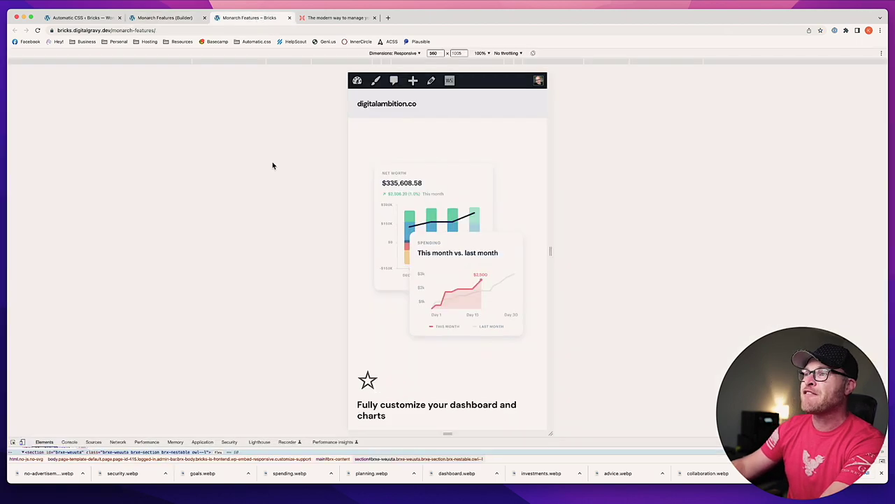
scroll(472, 184, down, 5)
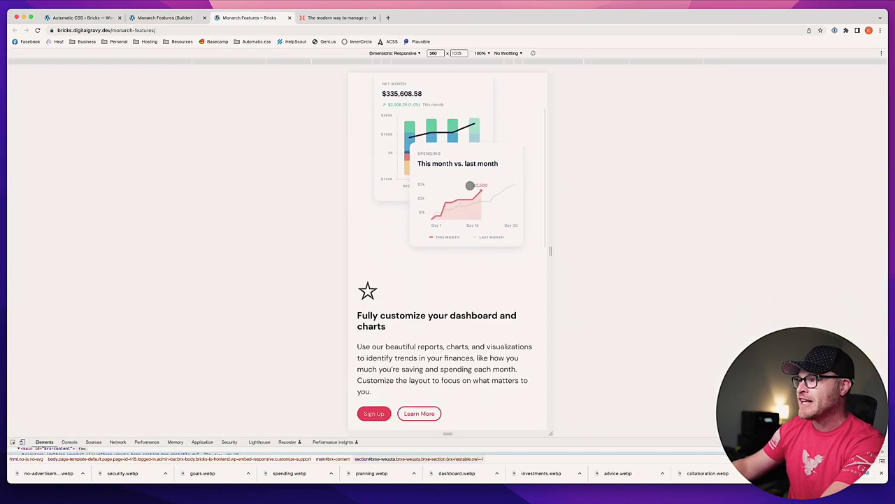
scroll(399, 231, down, 5)
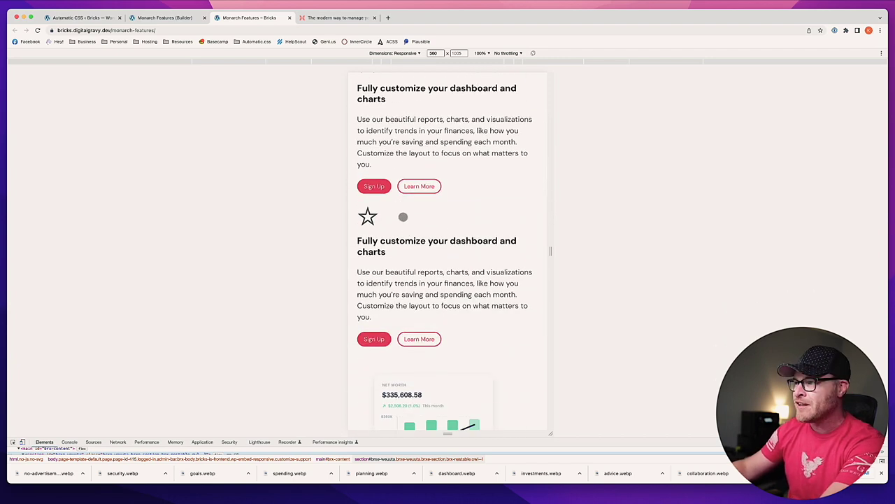
scroll(436, 226, down, 5)
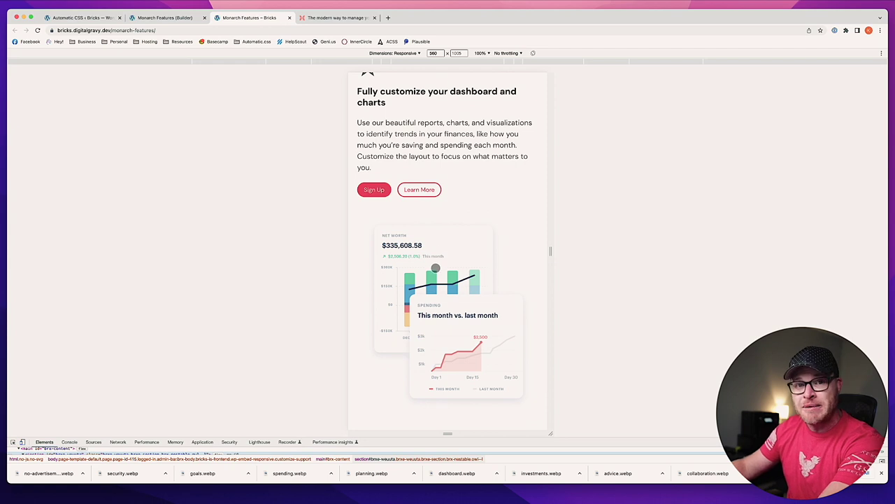
scroll(438, 266, up, 2)
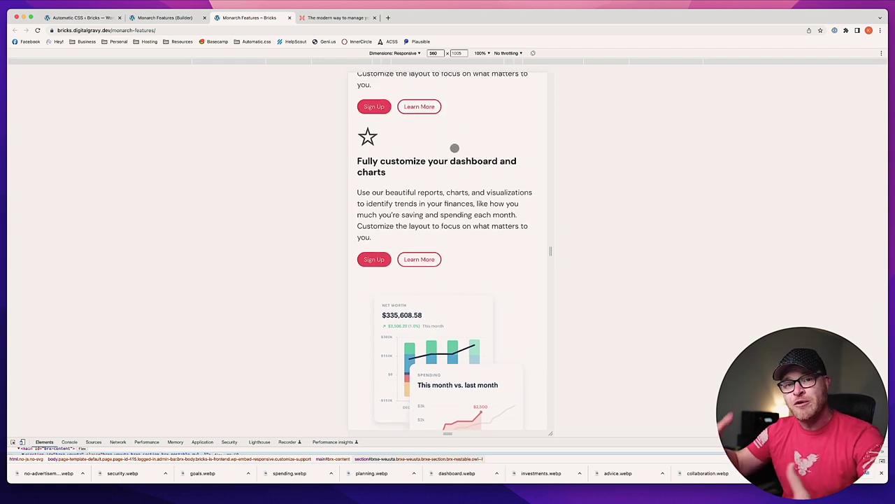
scroll(461, 176, down, 3)
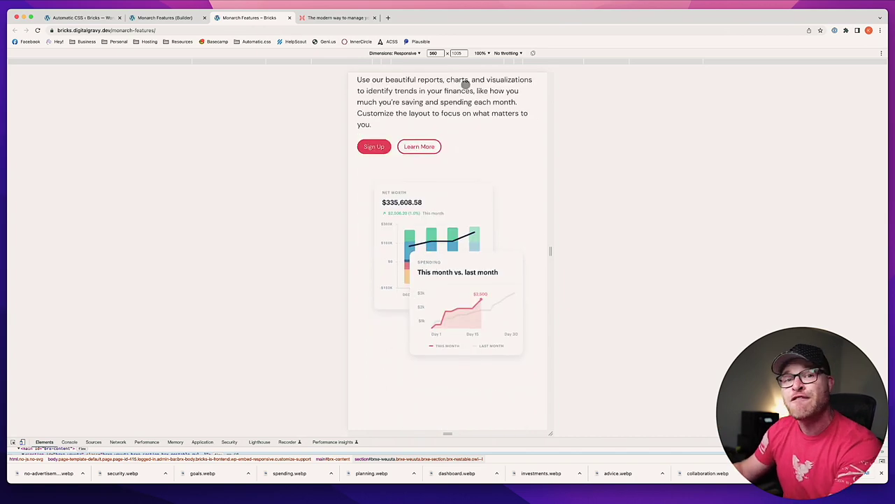
Add the order--first-l class to the second feature row's image div in the builder
click(175, 21)
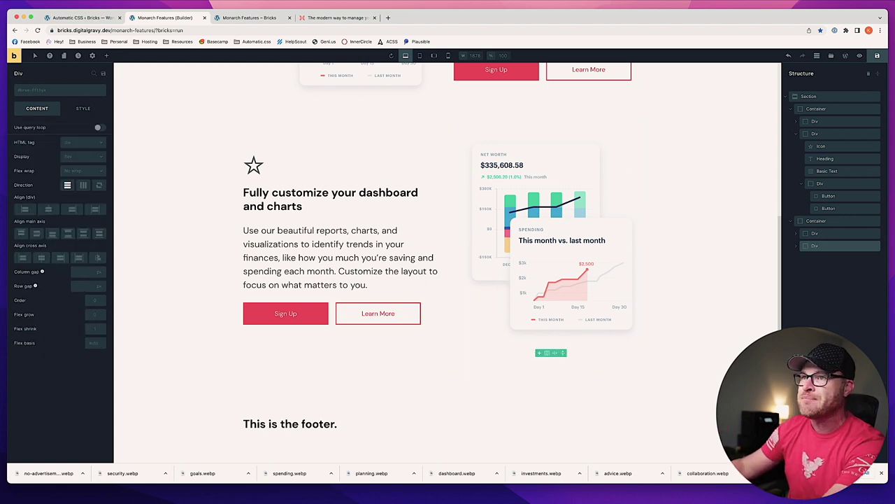
click(46, 96)
text(order--first)
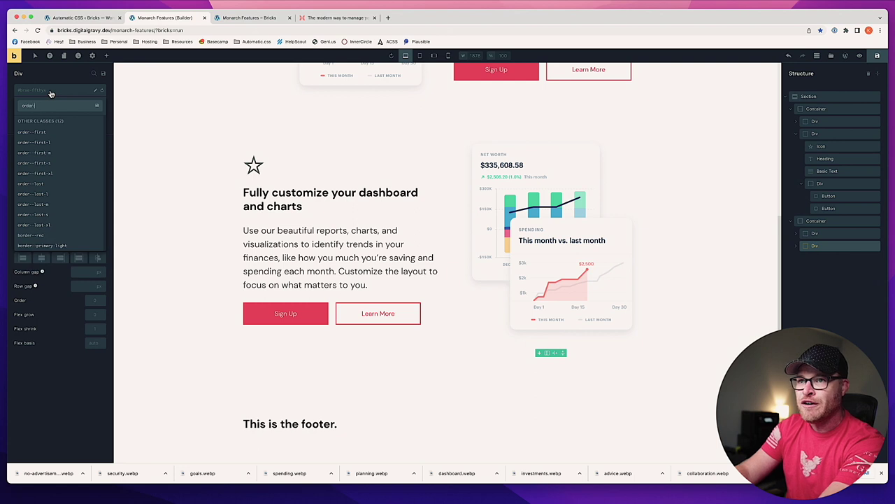
click(46, 145)
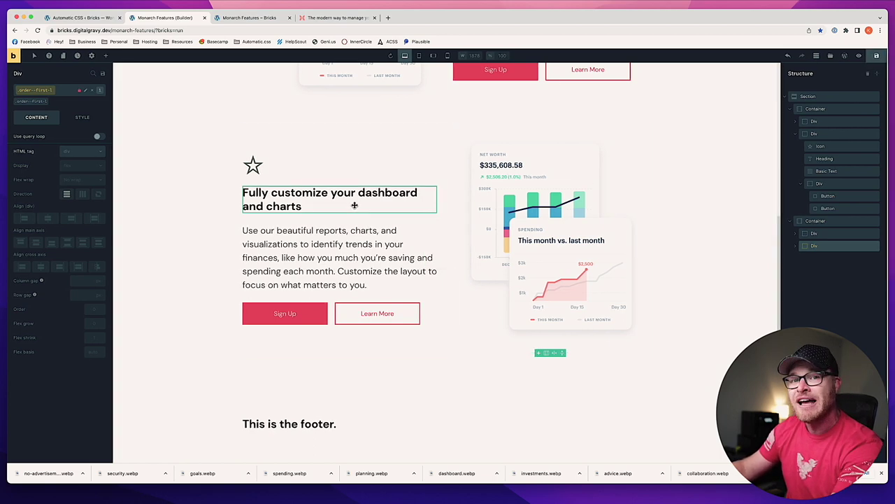
Examine the stacking order of image and text in both feature rows on the mobile-width front-end page
click(232, 17)
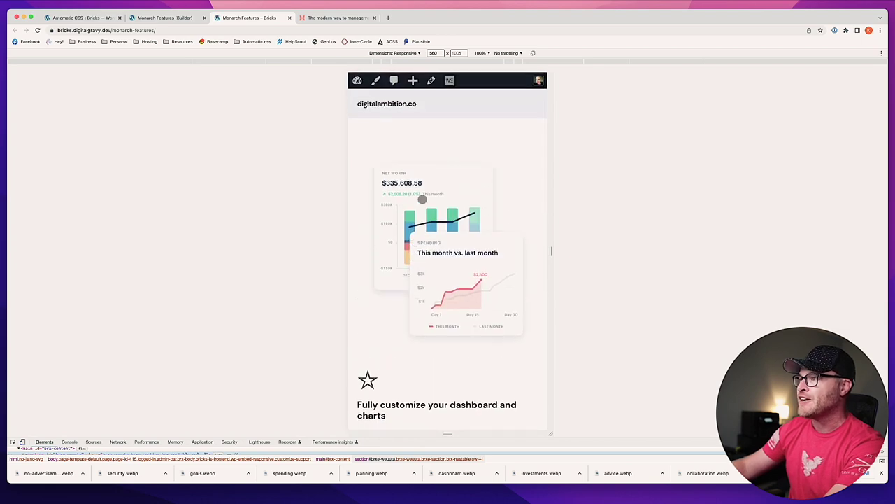
scroll(442, 231, down, 5)
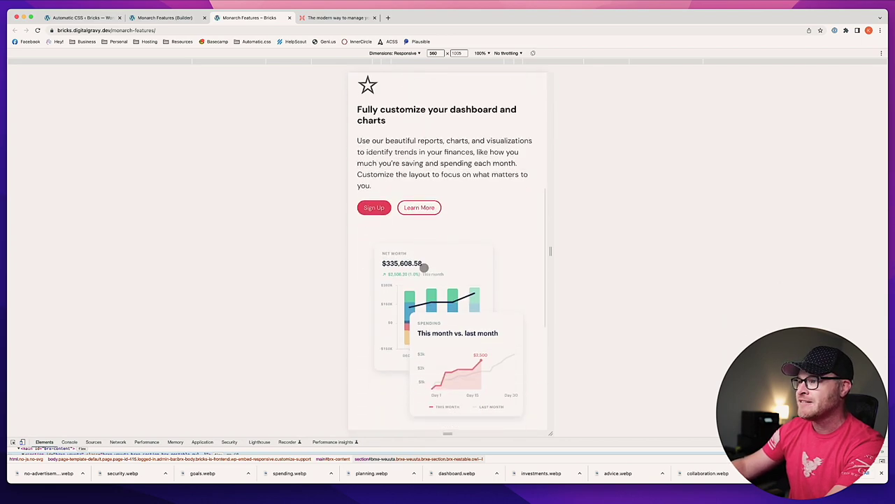
scroll(433, 262, down, 3)
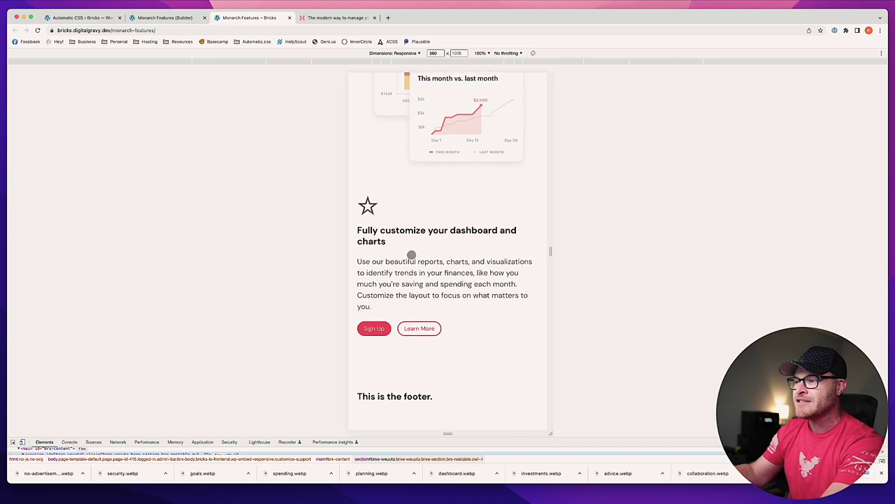
scroll(508, 178, up, 3)
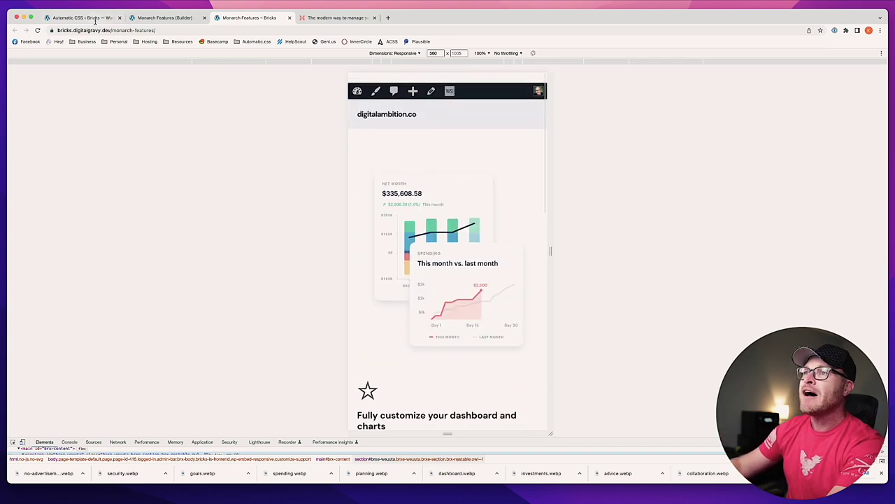
Return to the builder, select the second feature row's container and review both rows' desktop column order
click(149, 21)
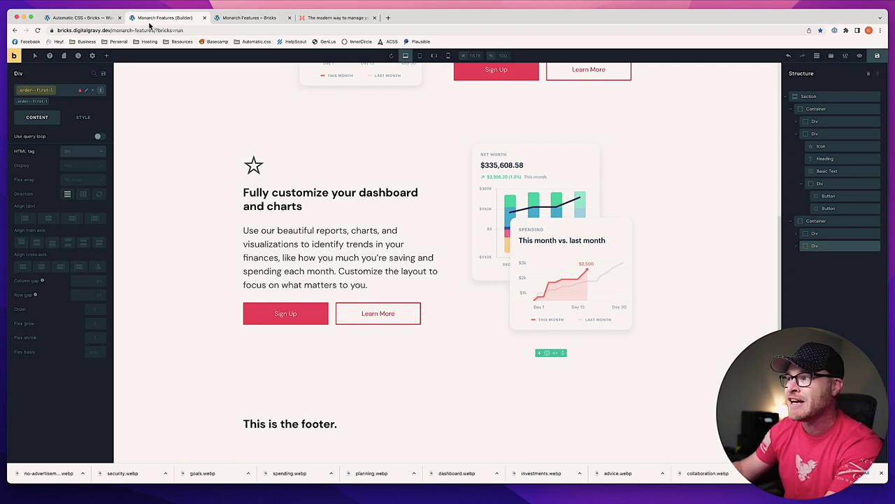
click(336, 151)
scroll(433, 210, up, 2)
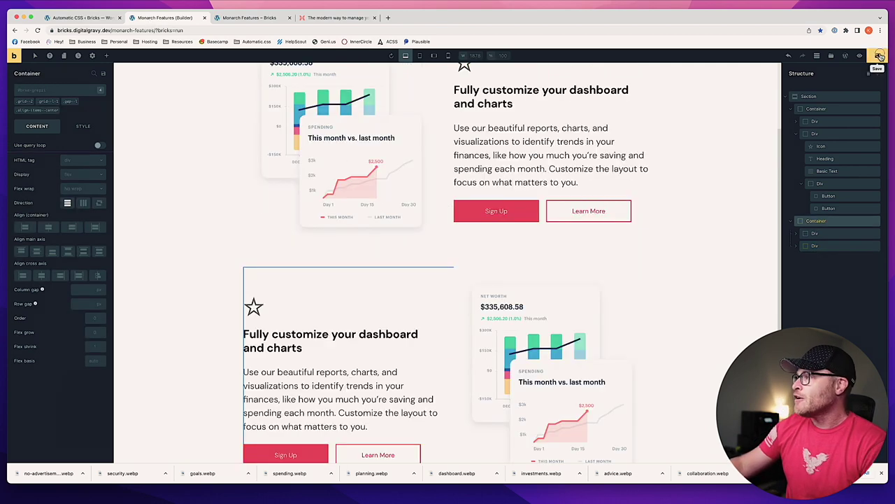